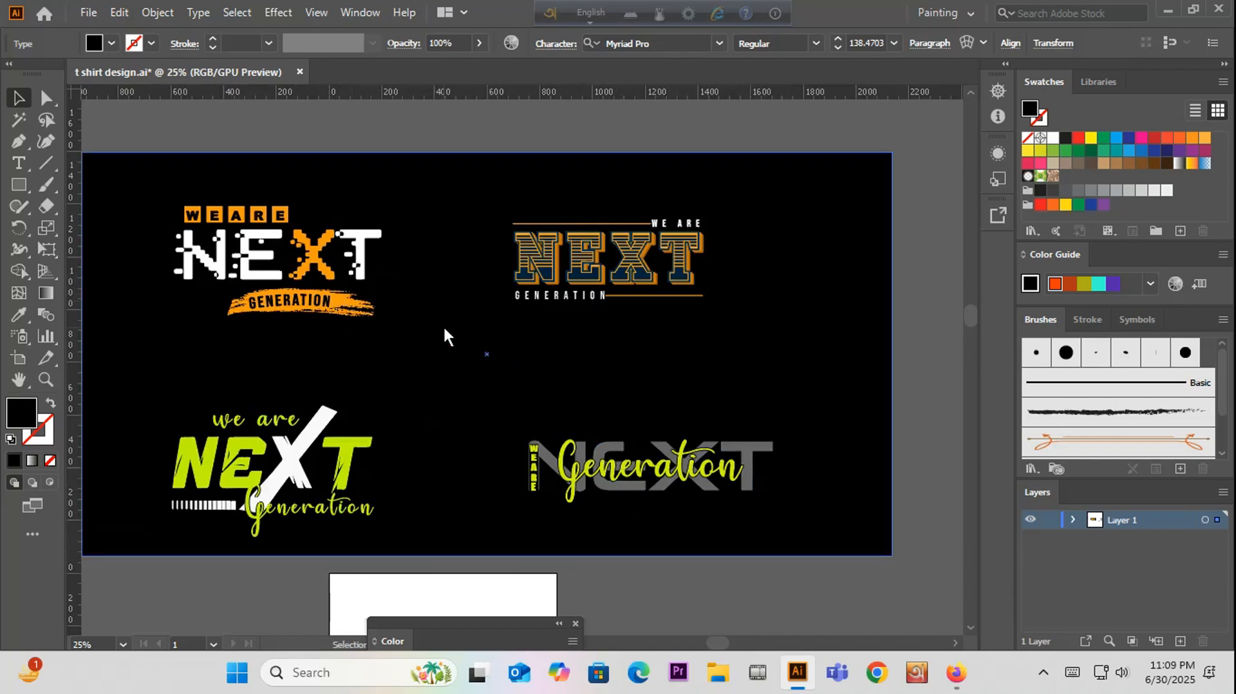
Step: Check the font used by each of the loose NEXT, Generation and WE ARE sample texts beside the black design board
{"action": "left_click_drag", "start_coordinate": [361, 383], "coordinate": [663, 381]}
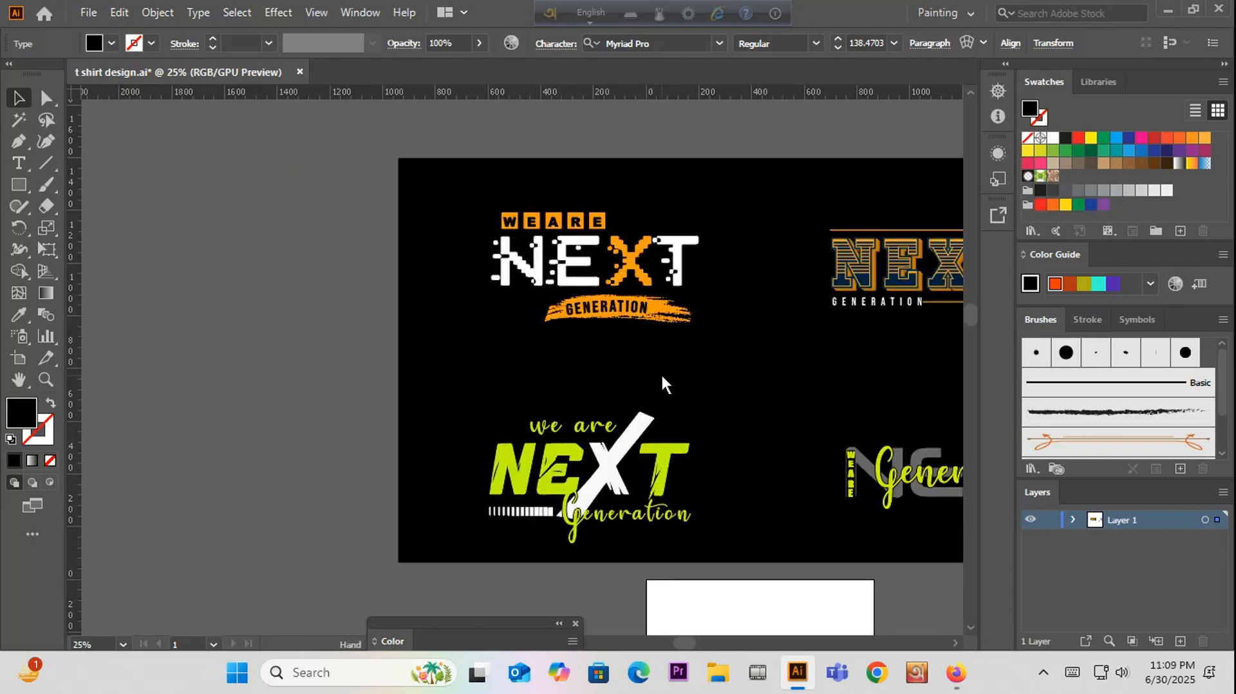
{"action": "scroll", "coordinate": [476, 355], "scroll_direction": "down", "scroll_amount": 1}
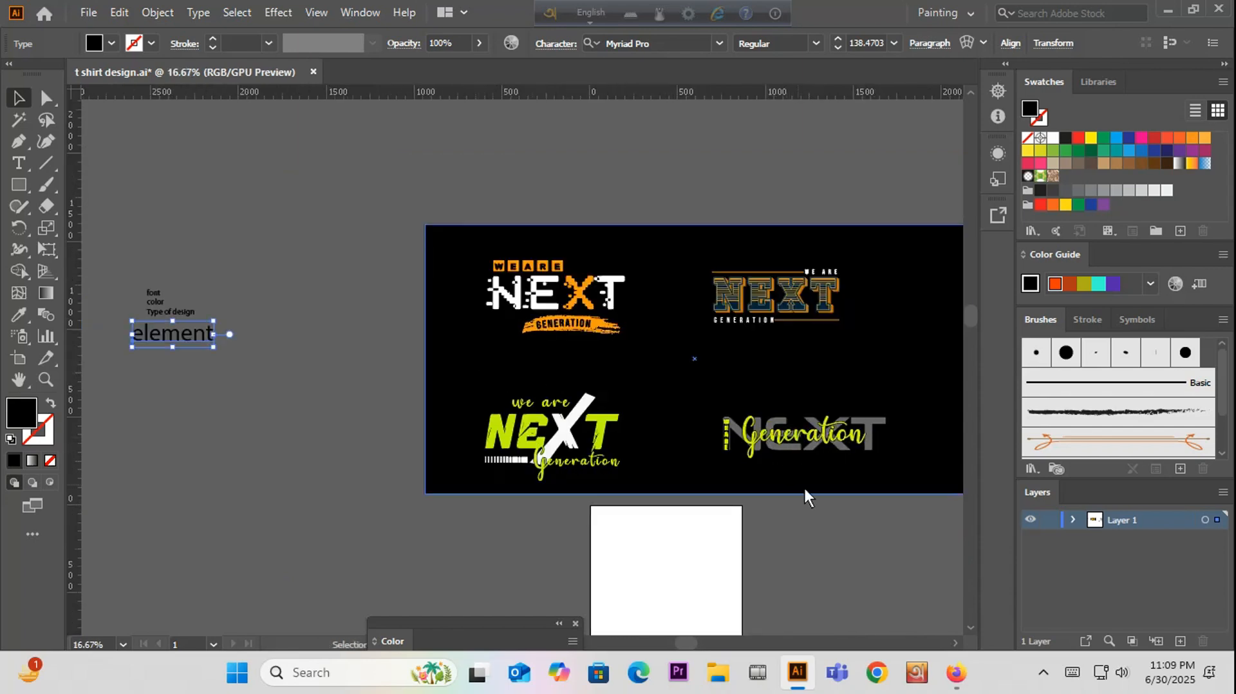
{"action": "left_click_drag", "start_coordinate": [857, 520], "coordinate": [350, 454]}
{"action": "scroll", "coordinate": [422, 388], "scroll_direction": "down", "scroll_amount": 1}
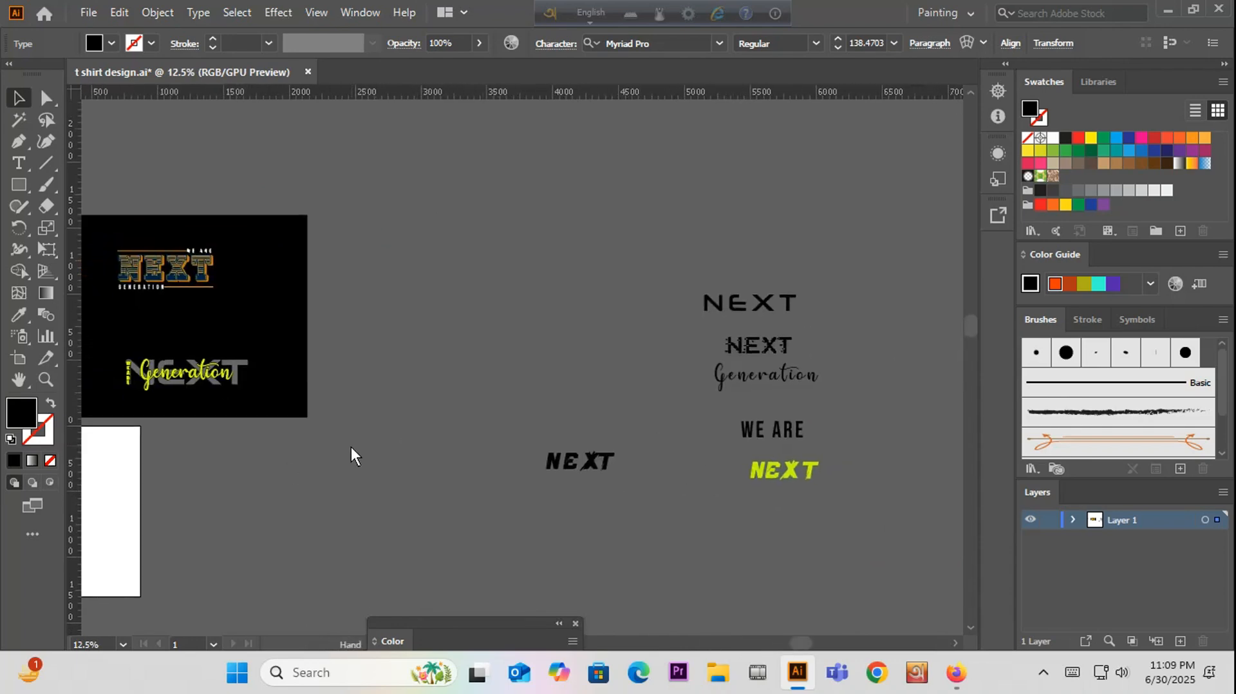
{"action": "left_click_drag", "start_coordinate": [855, 315], "coordinate": [732, 324]}
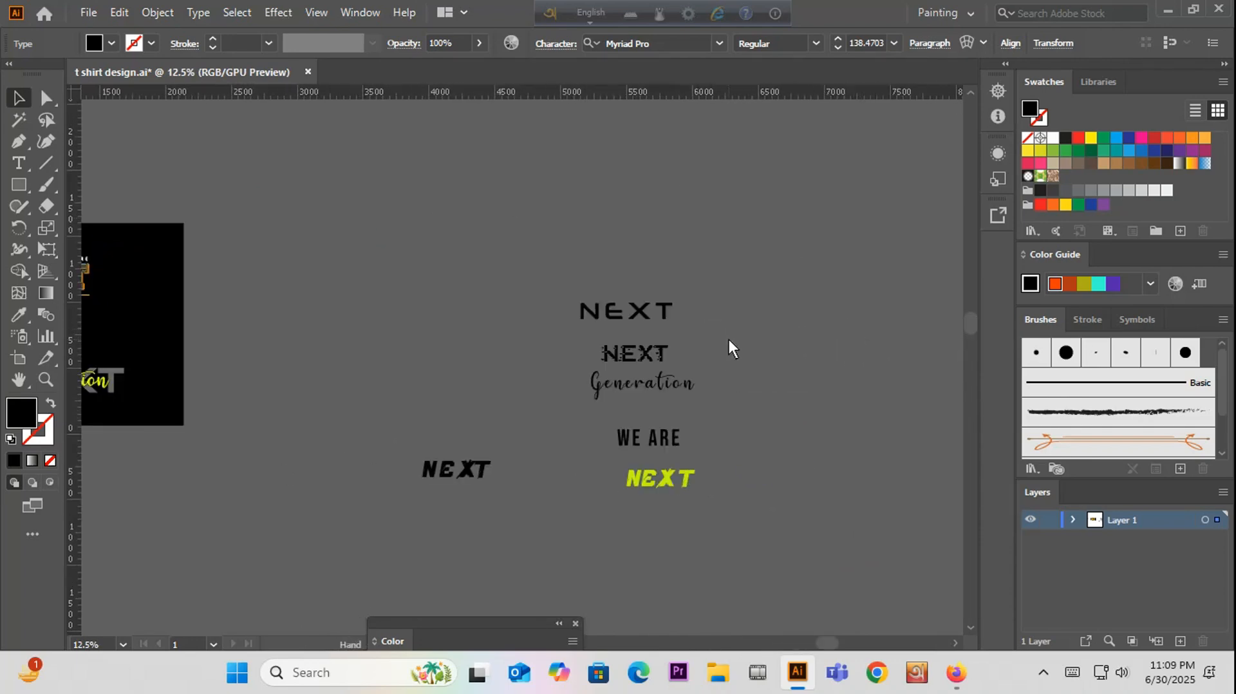
{"action": "left_click", "coordinate": [642, 310]}
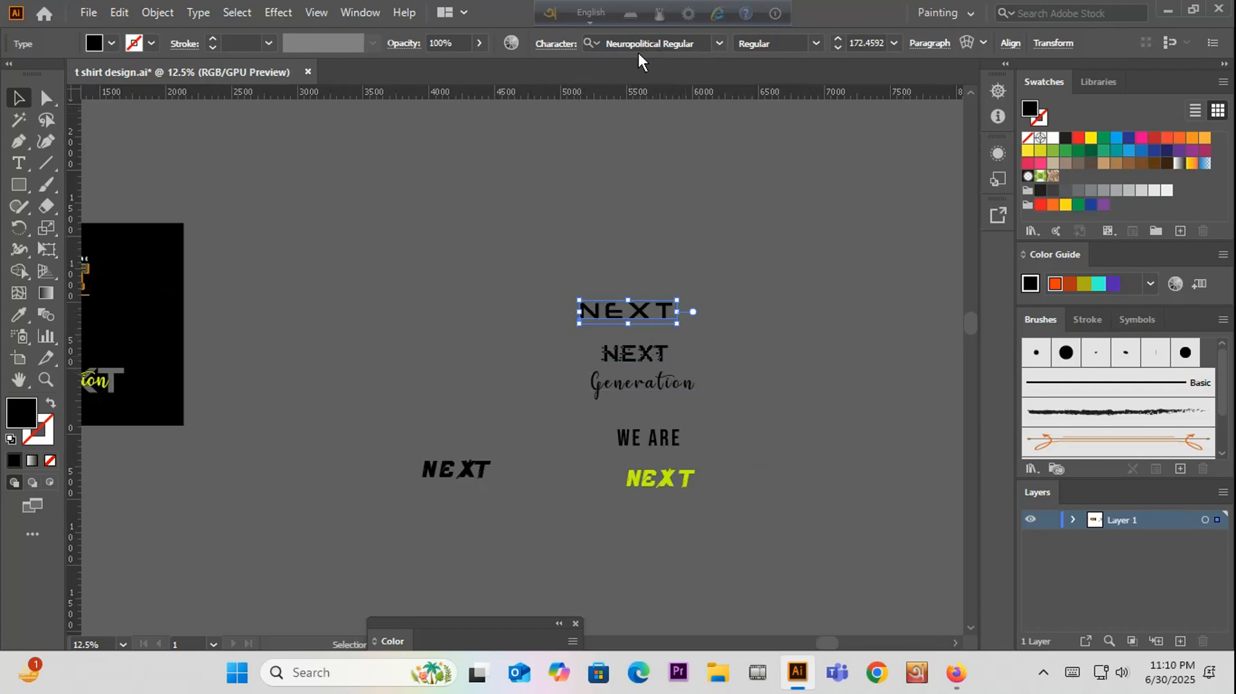
{"action": "left_click", "coordinate": [639, 352]}
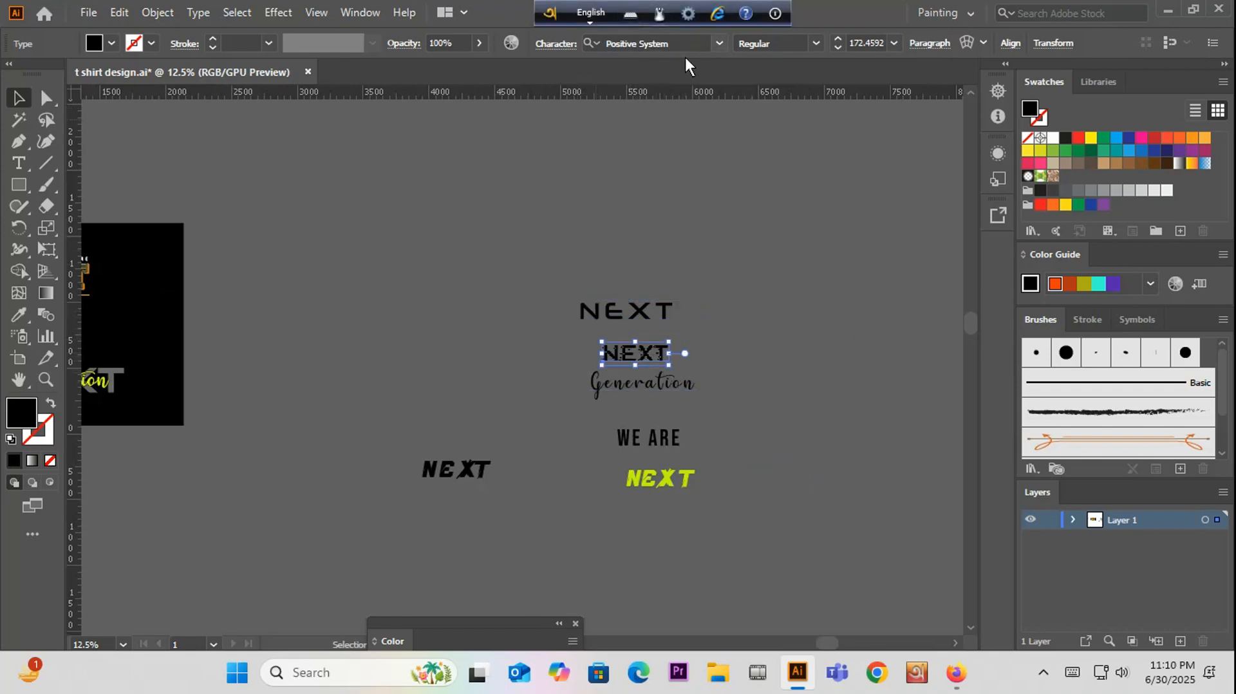
{"action": "left_click", "coordinate": [618, 393]}
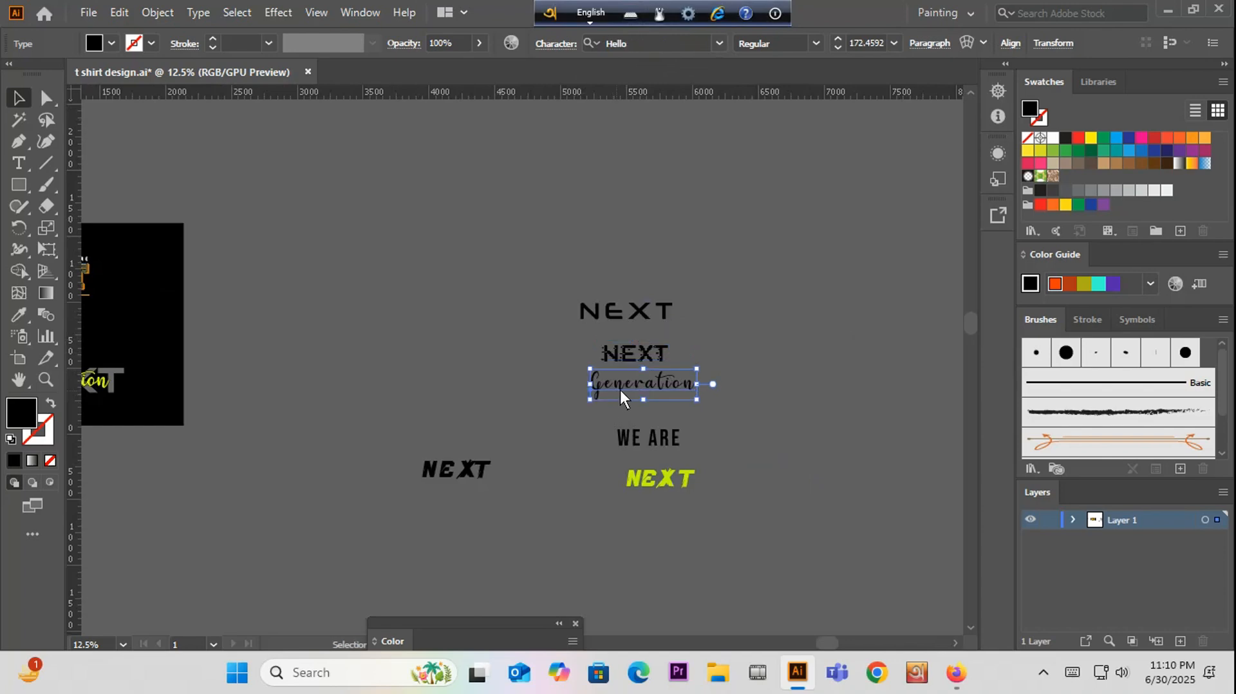
{"action": "left_click", "coordinate": [649, 434]}
{"action": "left_click", "coordinate": [665, 486]}
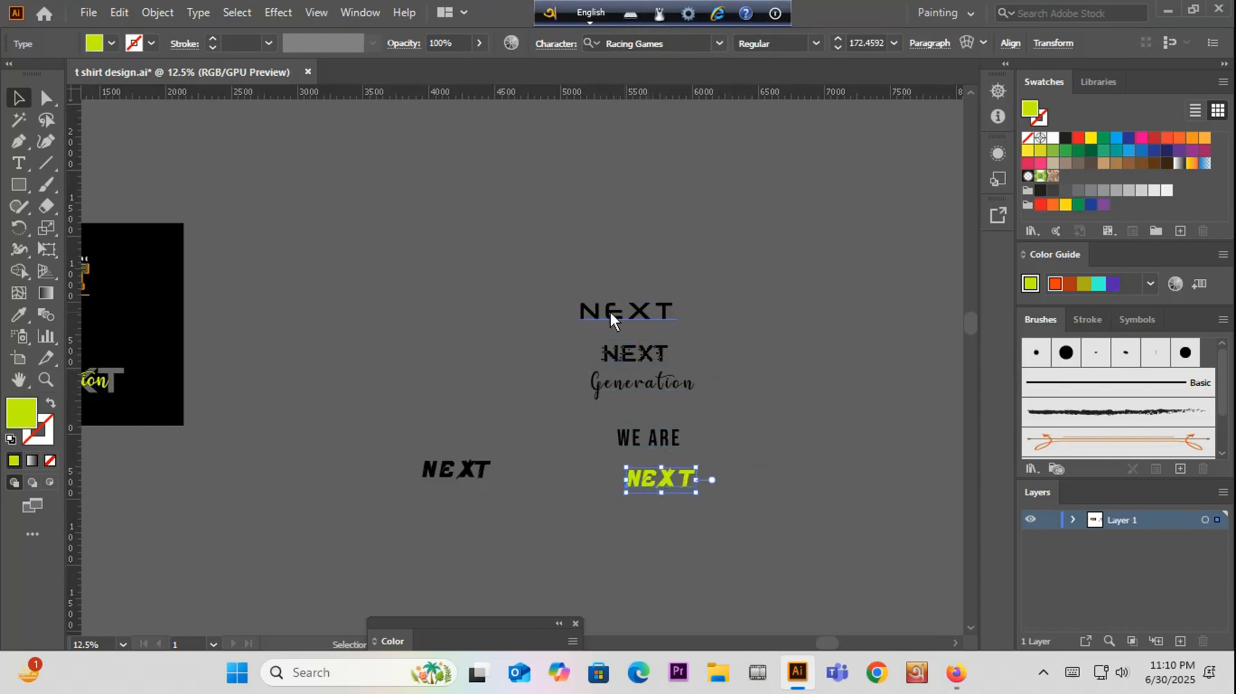
{"action": "left_click", "coordinate": [459, 472]}
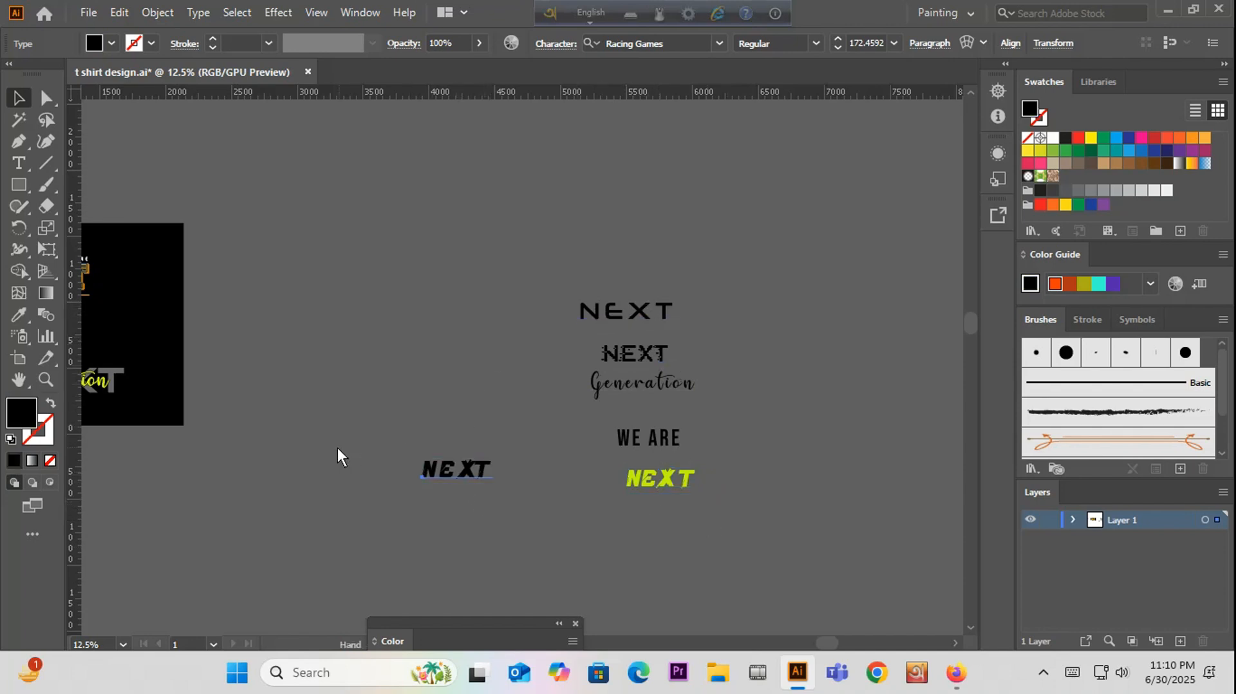
Step: Examine the four NEXT Generation designs and the notes on font, color, type of design and element beside them
{"action": "left_click_drag", "start_coordinate": [314, 433], "coordinate": [559, 444]}
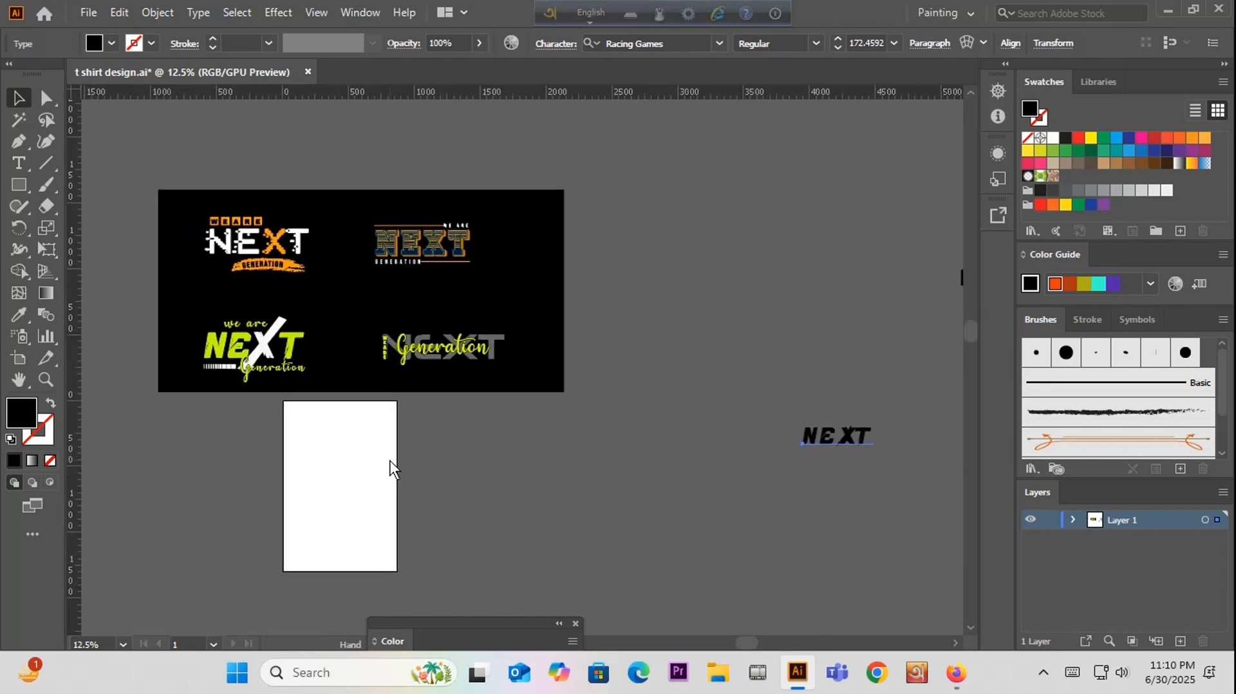
{"action": "left_click_drag", "start_coordinate": [390, 469], "coordinate": [629, 500]}
{"action": "scroll", "coordinate": [520, 288], "scroll_direction": "up", "scroll_amount": 1}
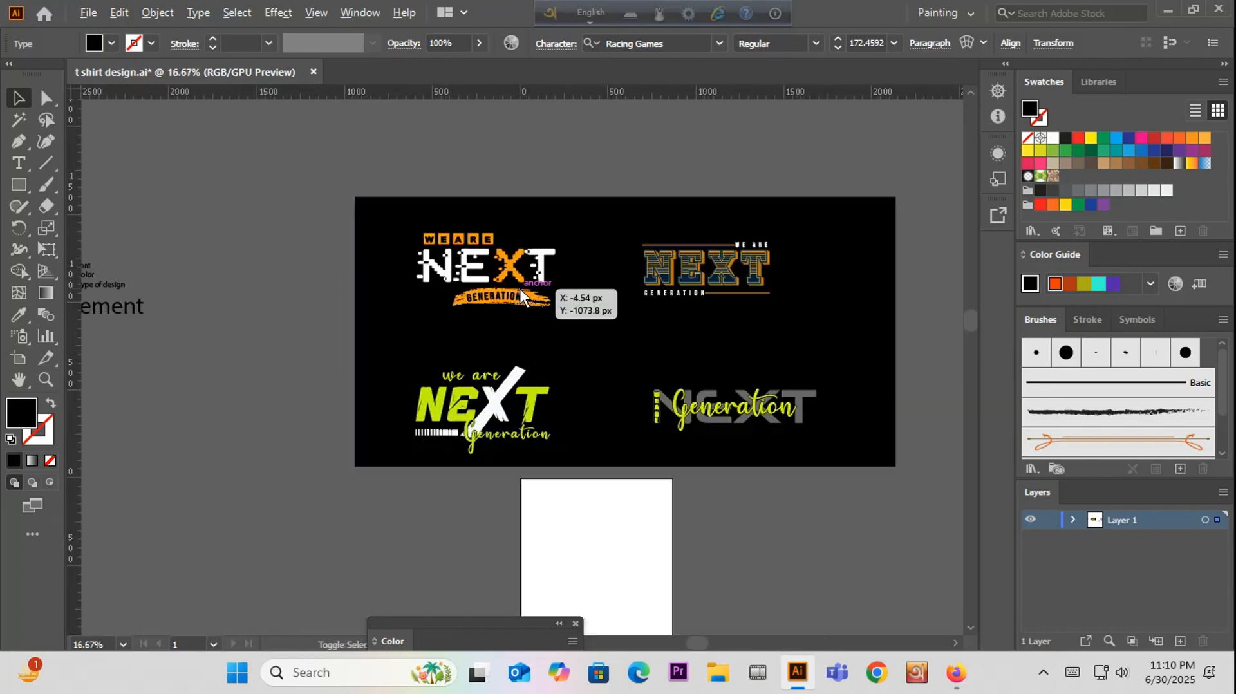
{"action": "scroll", "coordinate": [520, 291], "scroll_direction": "up", "scroll_amount": 1}
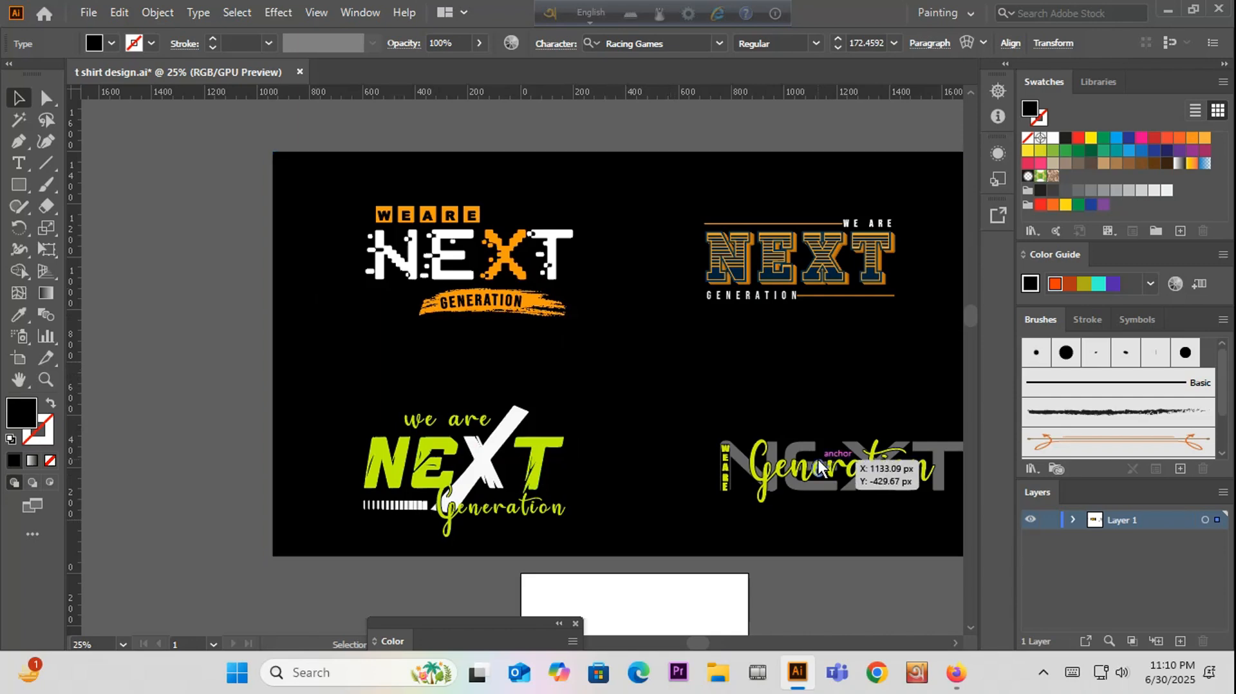
{"action": "scroll", "coordinate": [545, 343], "scroll_direction": "down", "scroll_amount": 1}
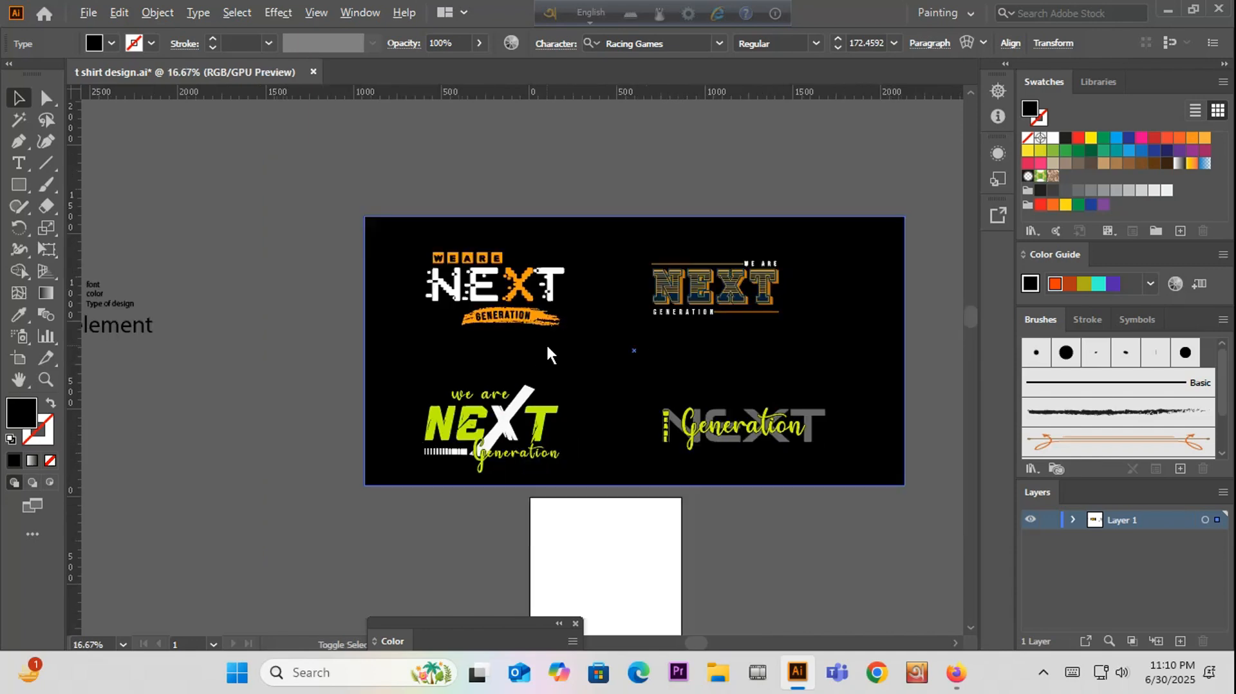
{"action": "left_click_drag", "start_coordinate": [255, 427], "coordinate": [505, 442]}
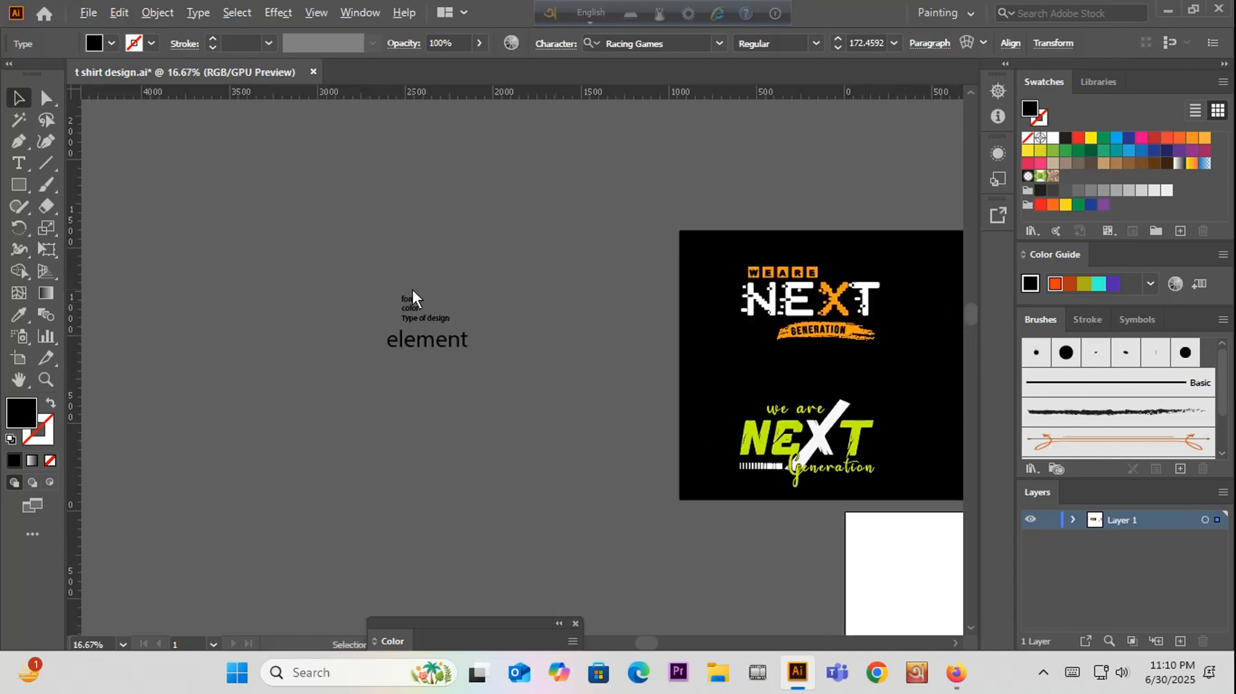
{"action": "scroll", "coordinate": [414, 306], "scroll_direction": "up", "scroll_amount": 2}
{"action": "scroll", "coordinate": [415, 310], "scroll_direction": "up", "scroll_amount": 1}
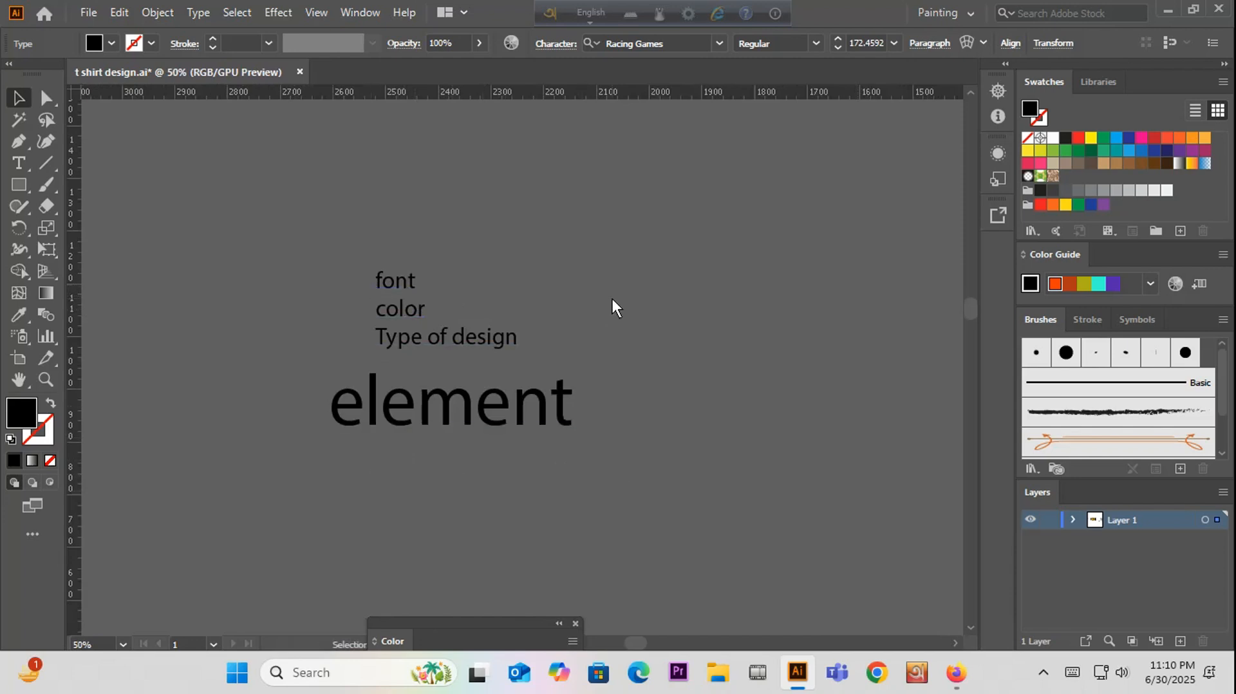
{"action": "scroll", "coordinate": [319, 372], "scroll_direction": "down", "scroll_amount": 3}
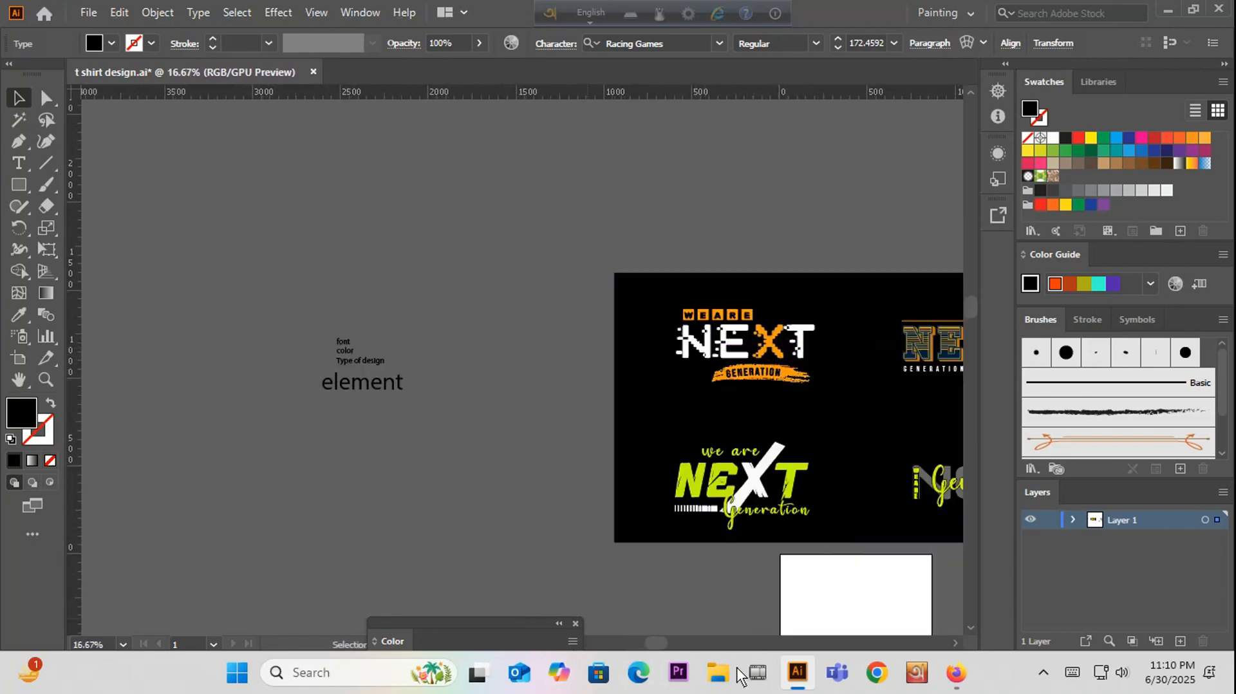
{"action": "scroll", "coordinate": [425, 422], "scroll_direction": "down", "scroll_amount": 1}
{"action": "left_click_drag", "start_coordinate": [539, 399], "coordinate": [420, 403]}
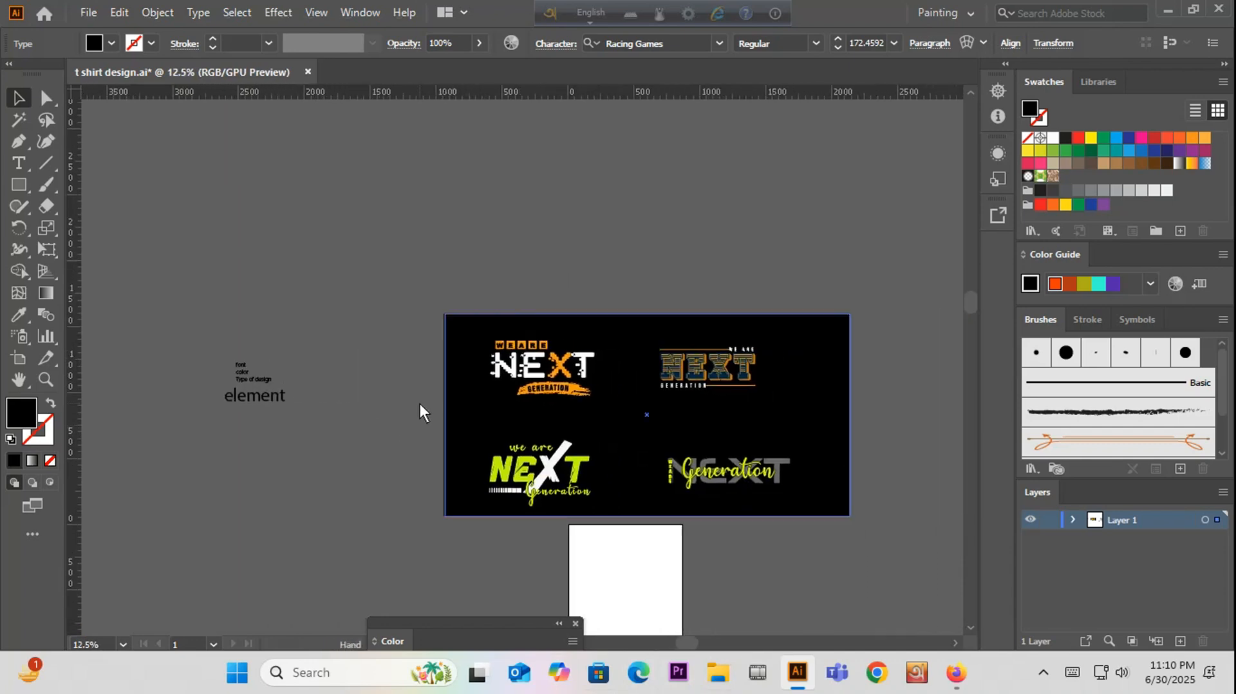
{"action": "scroll", "coordinate": [639, 438], "scroll_direction": "up", "scroll_amount": 1}
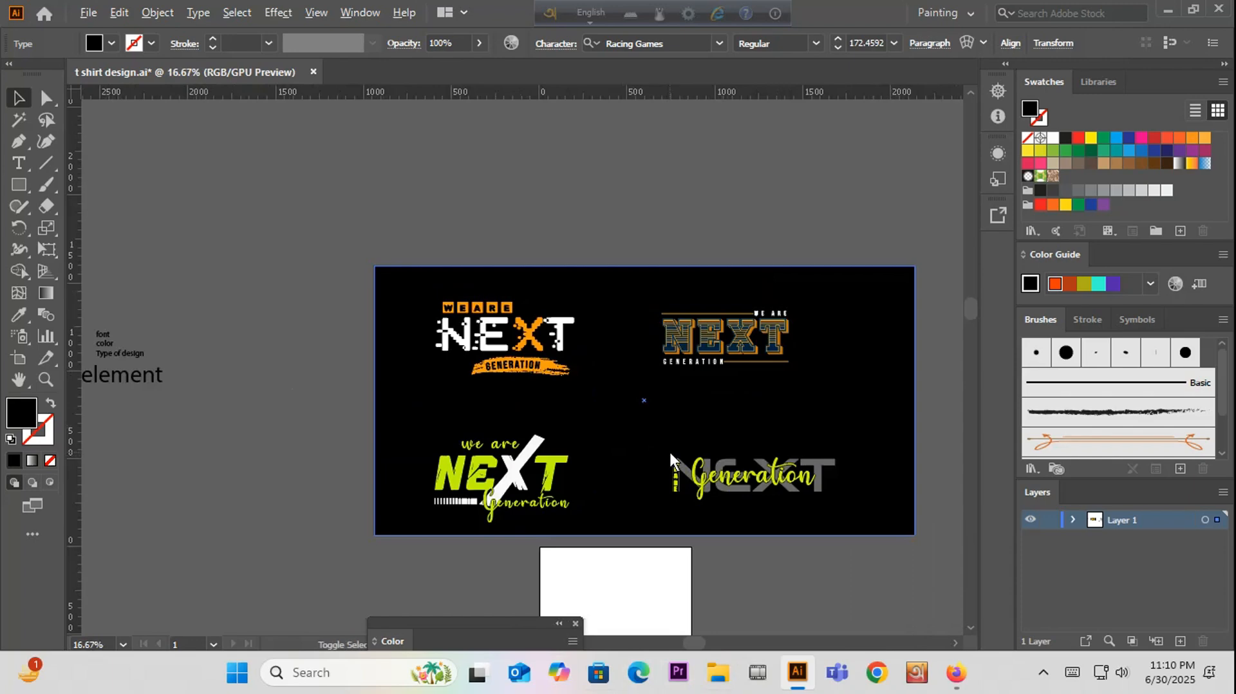
Step: Switch to Firefox to look over the Techno > Various fonts on dafont.com, and return to Illustrator
{"action": "left_click", "coordinate": [955, 672]}
{"action": "scroll", "coordinate": [435, 451], "scroll_direction": "up", "scroll_amount": 15}
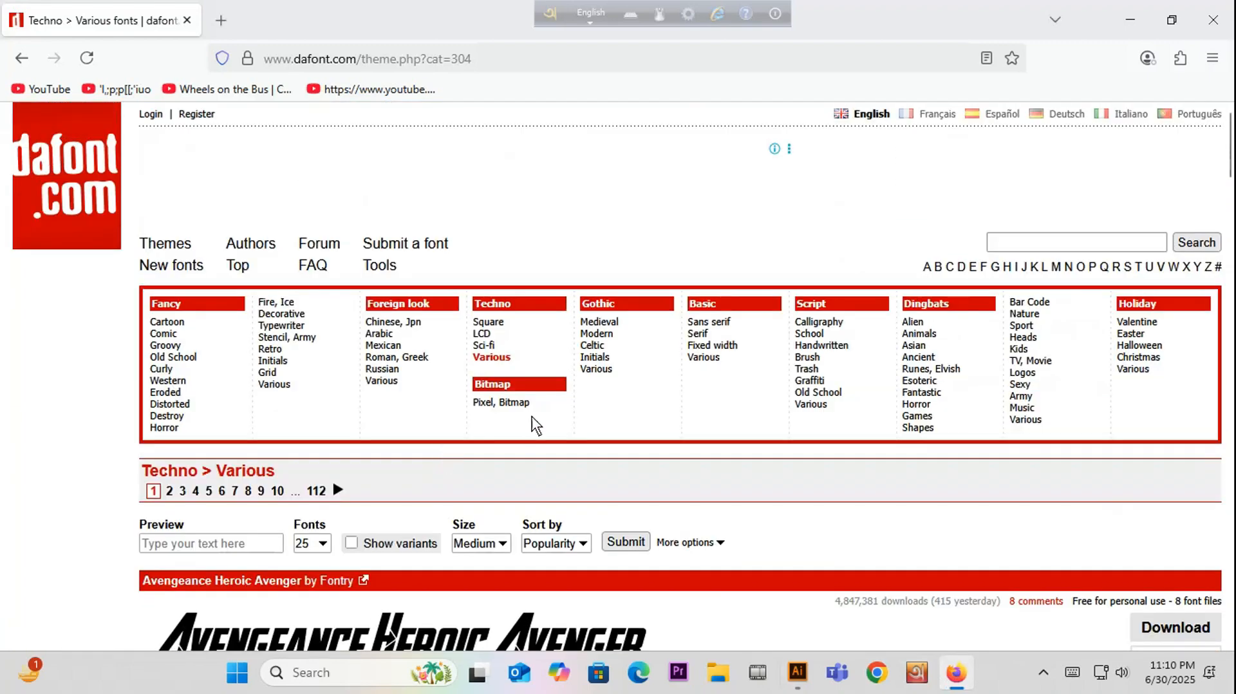
{"action": "scroll", "coordinate": [531, 415], "scroll_direction": "down", "scroll_amount": 4}
{"action": "scroll", "coordinate": [532, 416], "scroll_direction": "up", "scroll_amount": 4}
{"action": "left_click", "coordinate": [798, 680]}
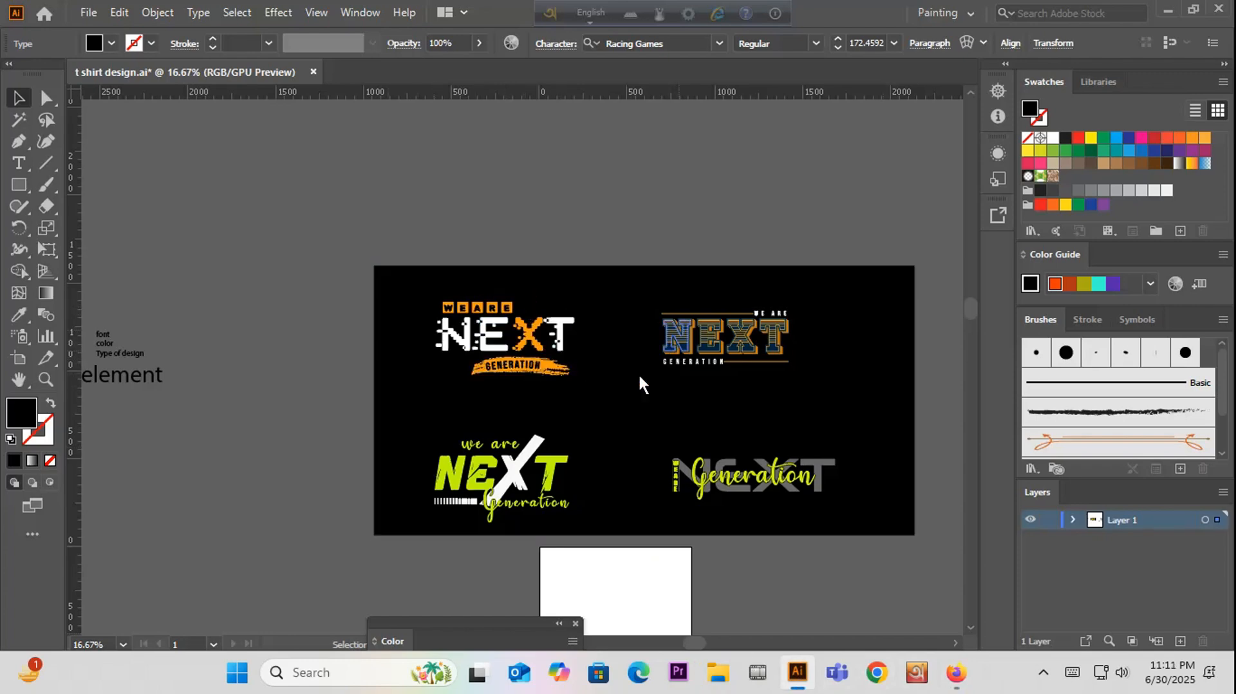
Step: Study the lettering, colours and decorative elements of the four T-shirt designs up close, with nothing left selected
{"action": "left_click_drag", "start_coordinate": [243, 446], "coordinate": [368, 428]}
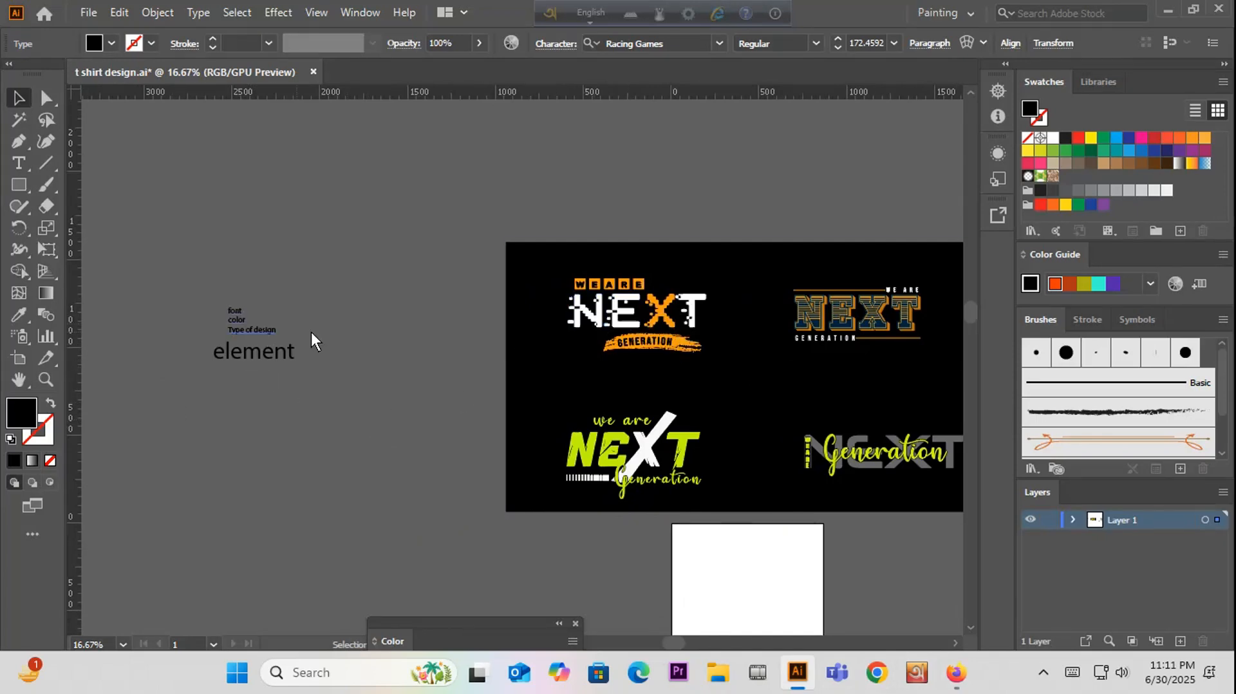
{"action": "scroll", "coordinate": [671, 335], "scroll_direction": "up", "scroll_amount": 2}
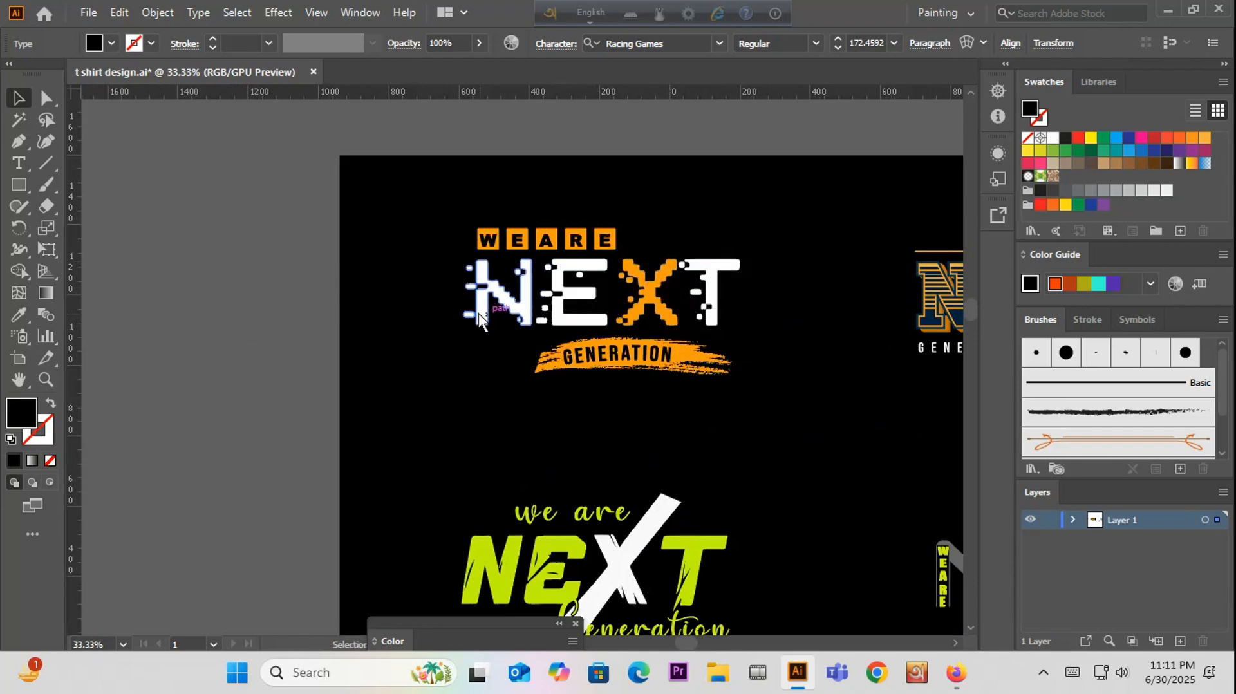
{"action": "scroll", "coordinate": [461, 341], "scroll_direction": "down", "scroll_amount": 1}
{"action": "scroll", "coordinate": [460, 342], "scroll_direction": "down", "scroll_amount": 1}
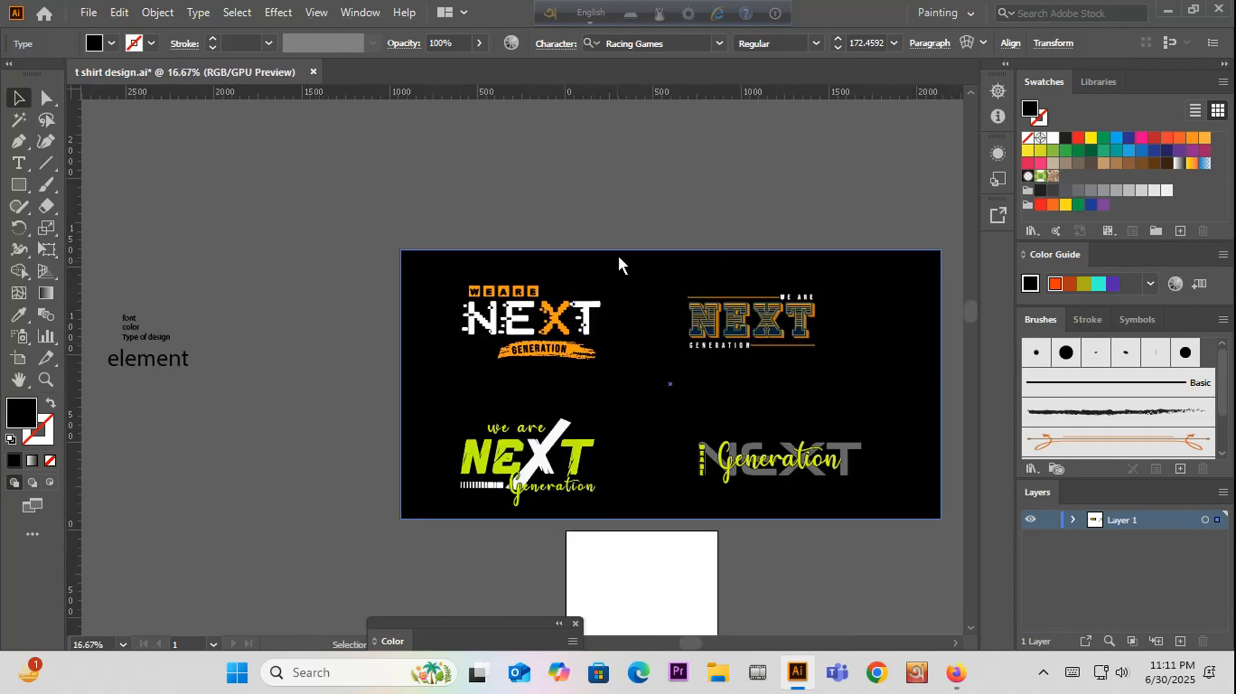
{"action": "left_click_drag", "start_coordinate": [633, 214], "coordinate": [546, 199]}
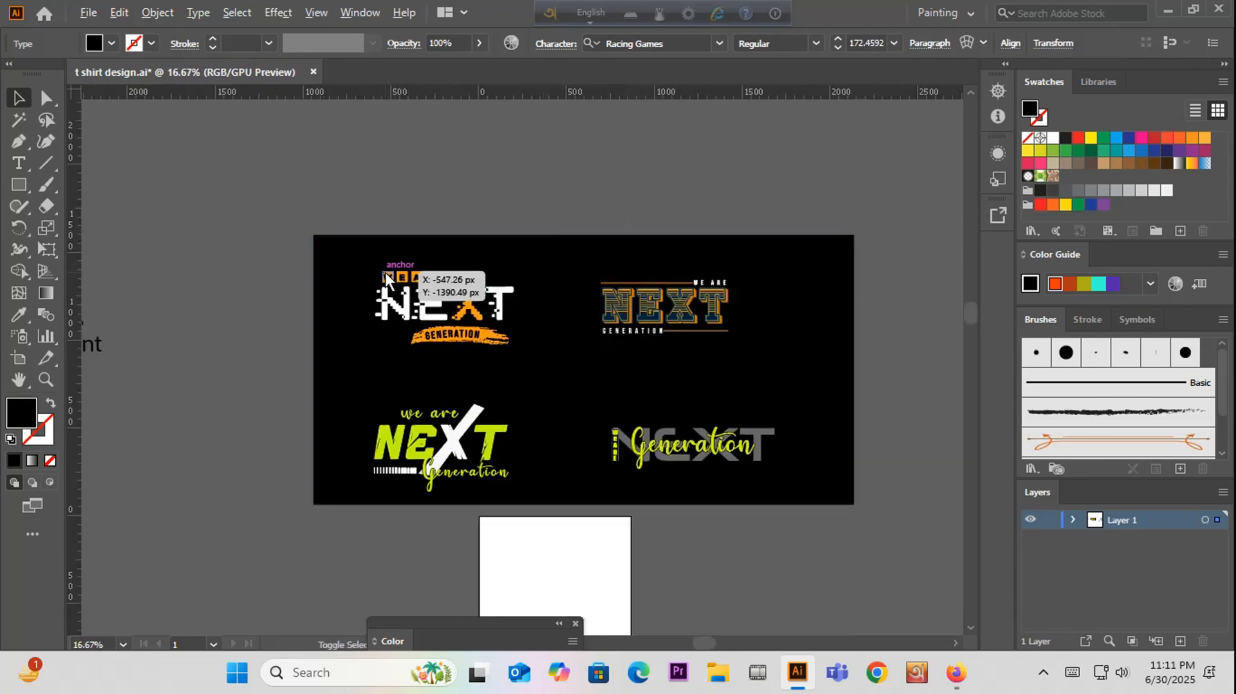
{"action": "scroll", "coordinate": [386, 276], "scroll_direction": "up", "scroll_amount": 1}
{"action": "scroll", "coordinate": [462, 295], "scroll_direction": "down", "scroll_amount": 1}
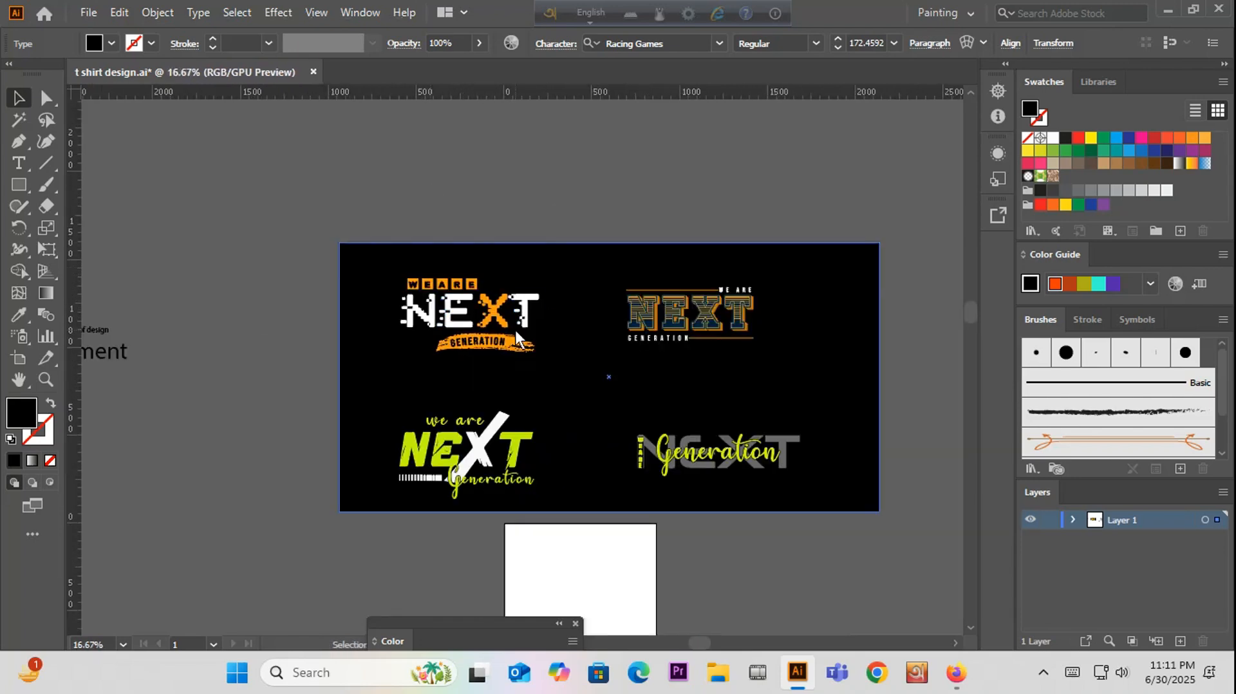
{"action": "scroll", "coordinate": [458, 346], "scroll_direction": "up", "scroll_amount": 1}
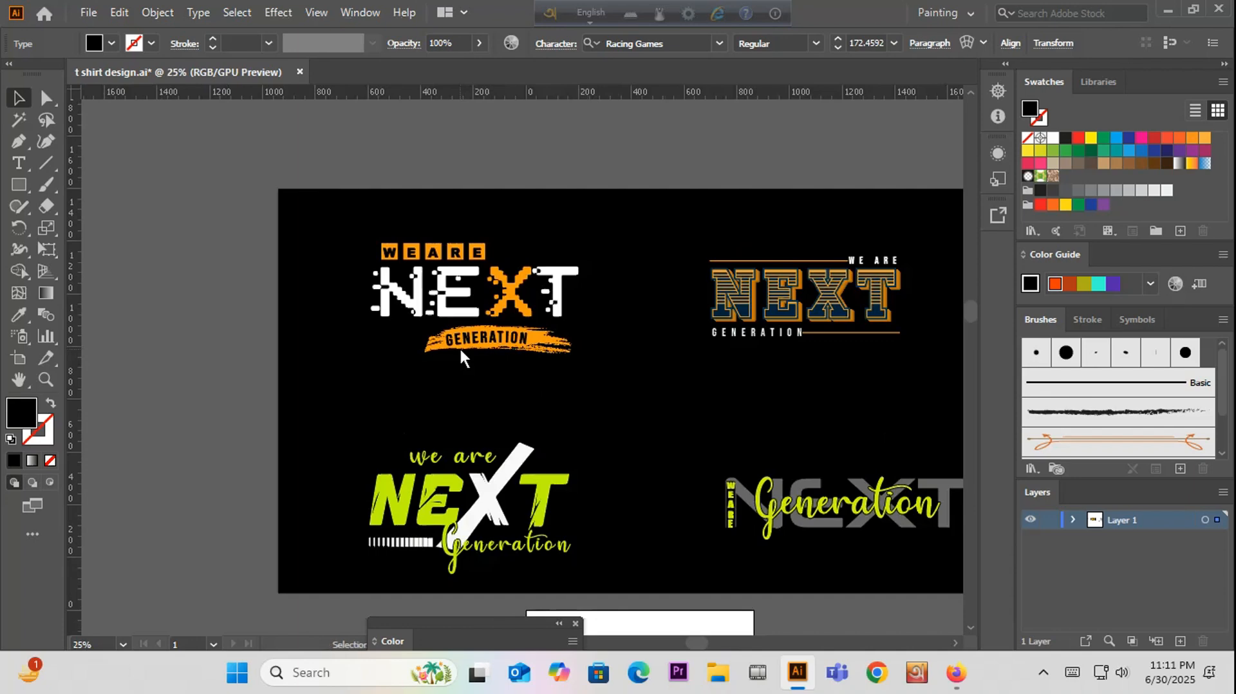
{"action": "scroll", "coordinate": [524, 354], "scroll_direction": "down", "scroll_amount": 1}
{"action": "left_click", "coordinate": [543, 190]}
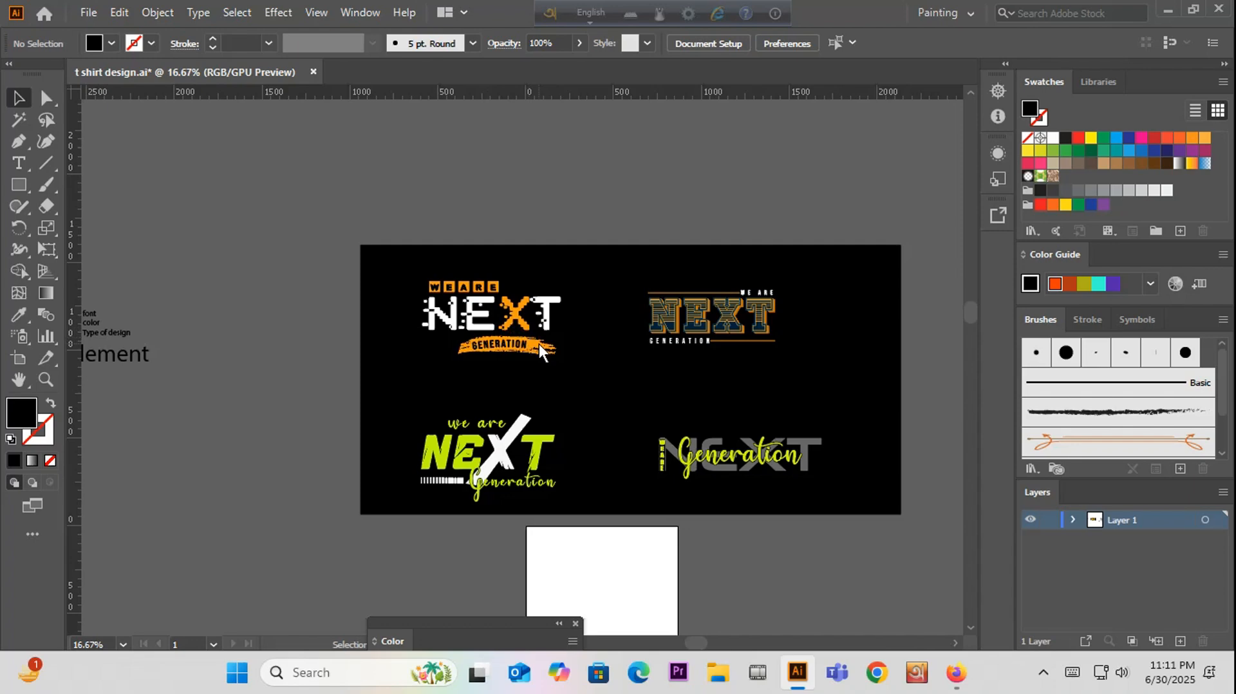
{"action": "scroll", "coordinate": [515, 322], "scroll_direction": "up", "scroll_amount": 1}
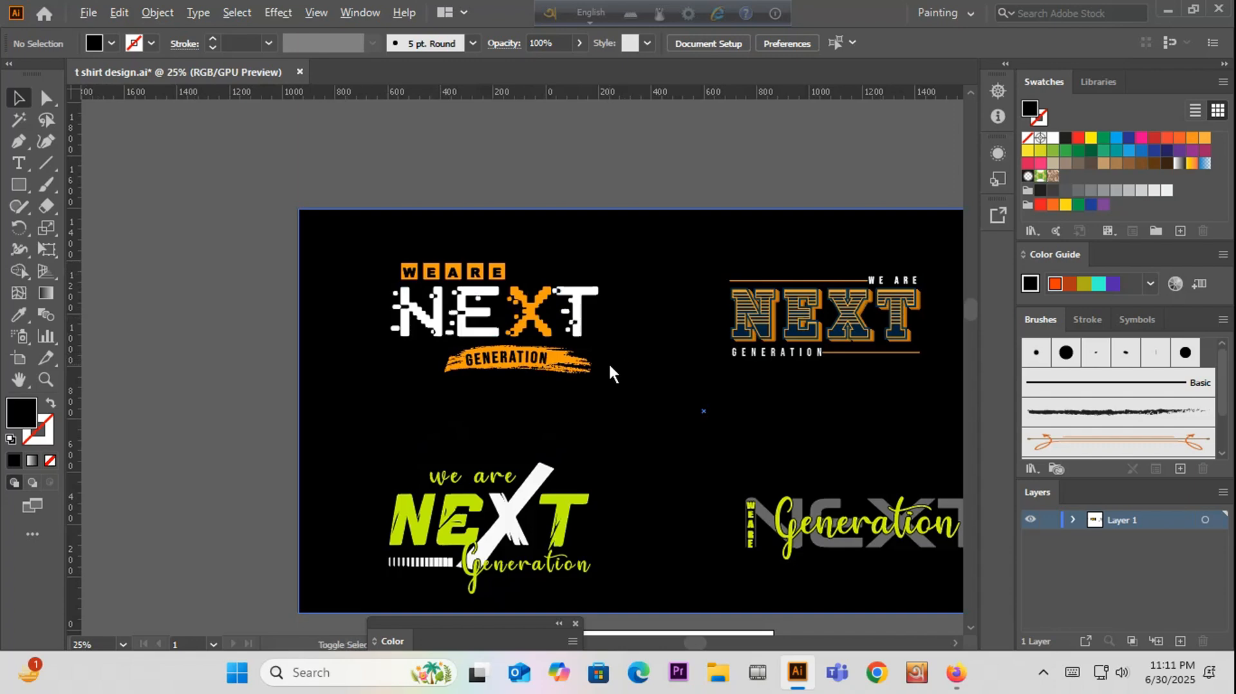
{"action": "scroll", "coordinate": [610, 367], "scroll_direction": "down", "scroll_amount": 1}
{"action": "scroll", "coordinate": [516, 361], "scroll_direction": "up", "scroll_amount": 1}
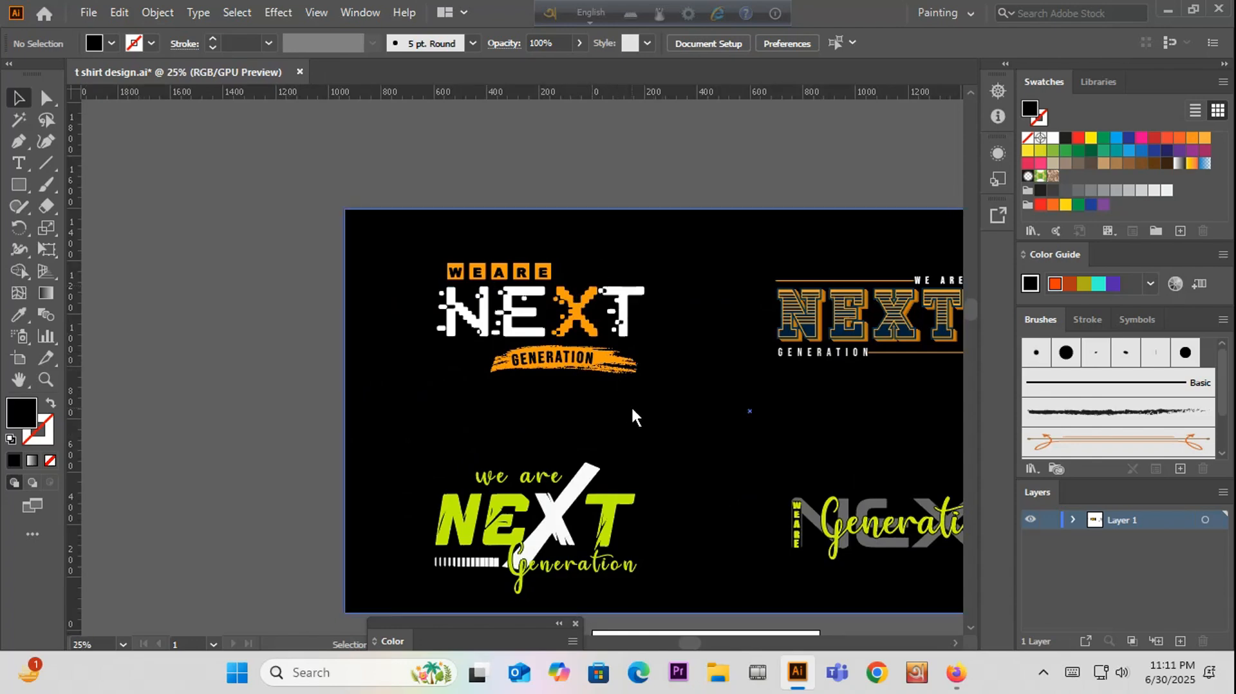
{"action": "left_click_drag", "start_coordinate": [798, 428], "coordinate": [667, 368]}
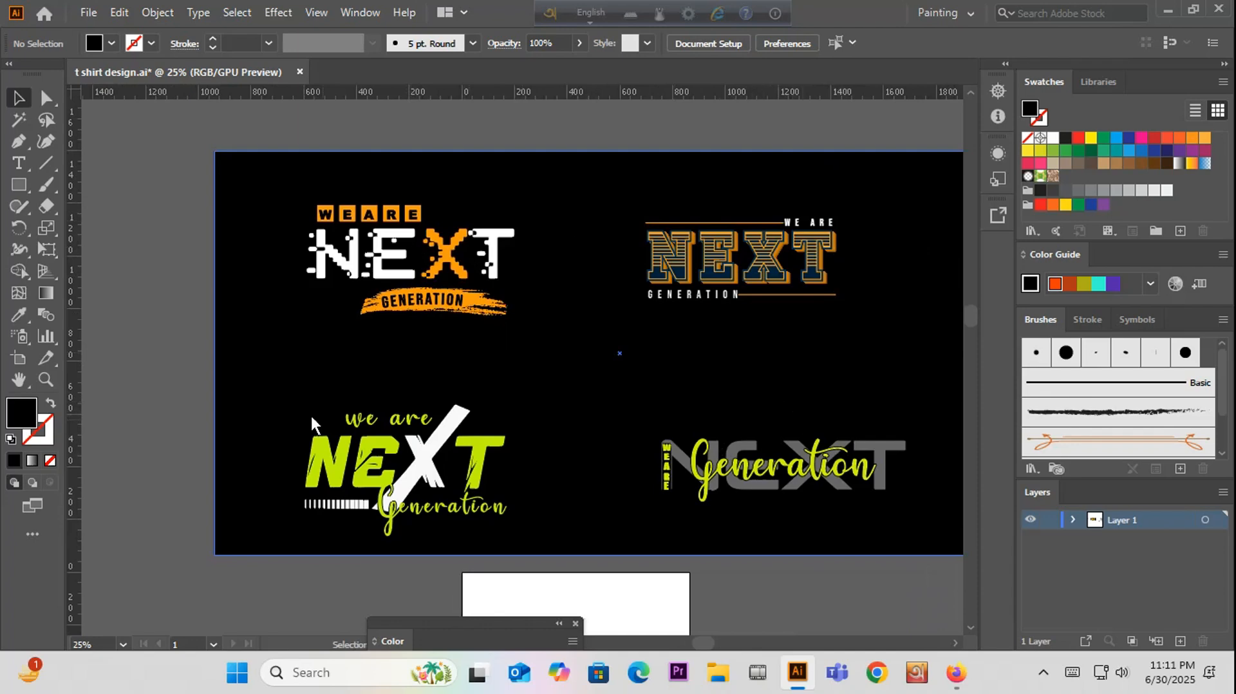
{"action": "left_click_drag", "start_coordinate": [240, 320], "coordinate": [324, 338]}
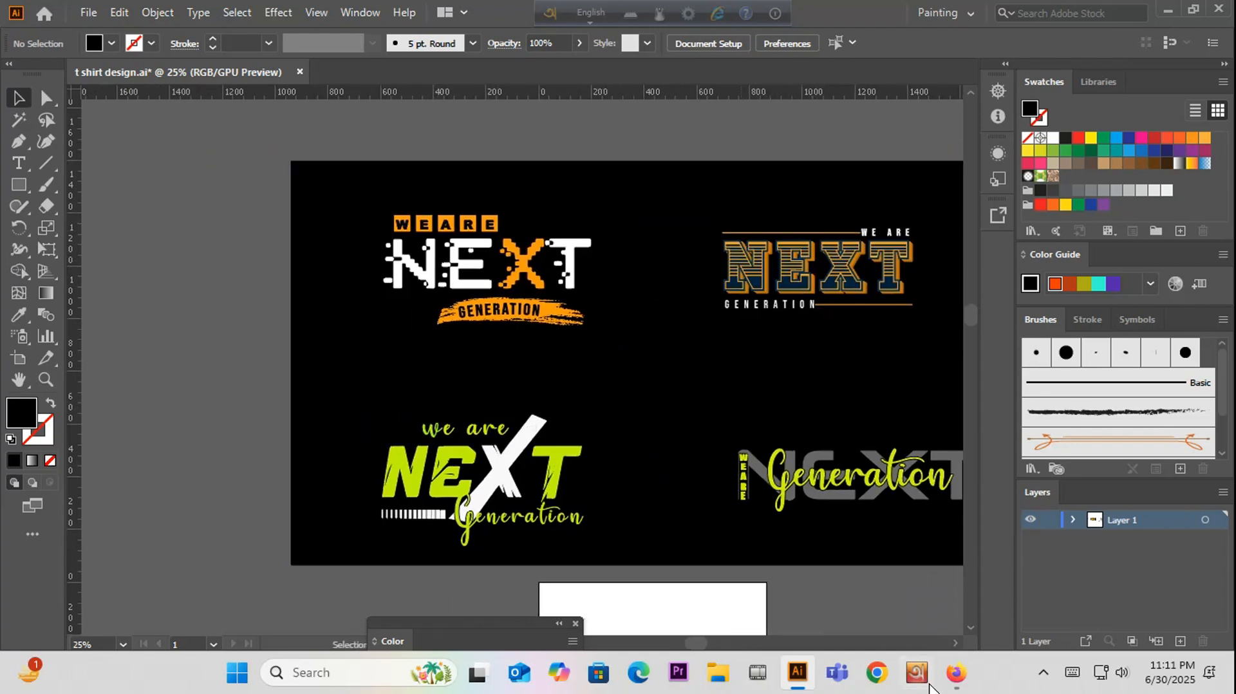
Step: Review the font categories and font list on dafont.com in Firefox, and switch back to the T-shirt designs in Illustrator
{"action": "left_click", "coordinate": [956, 671]}
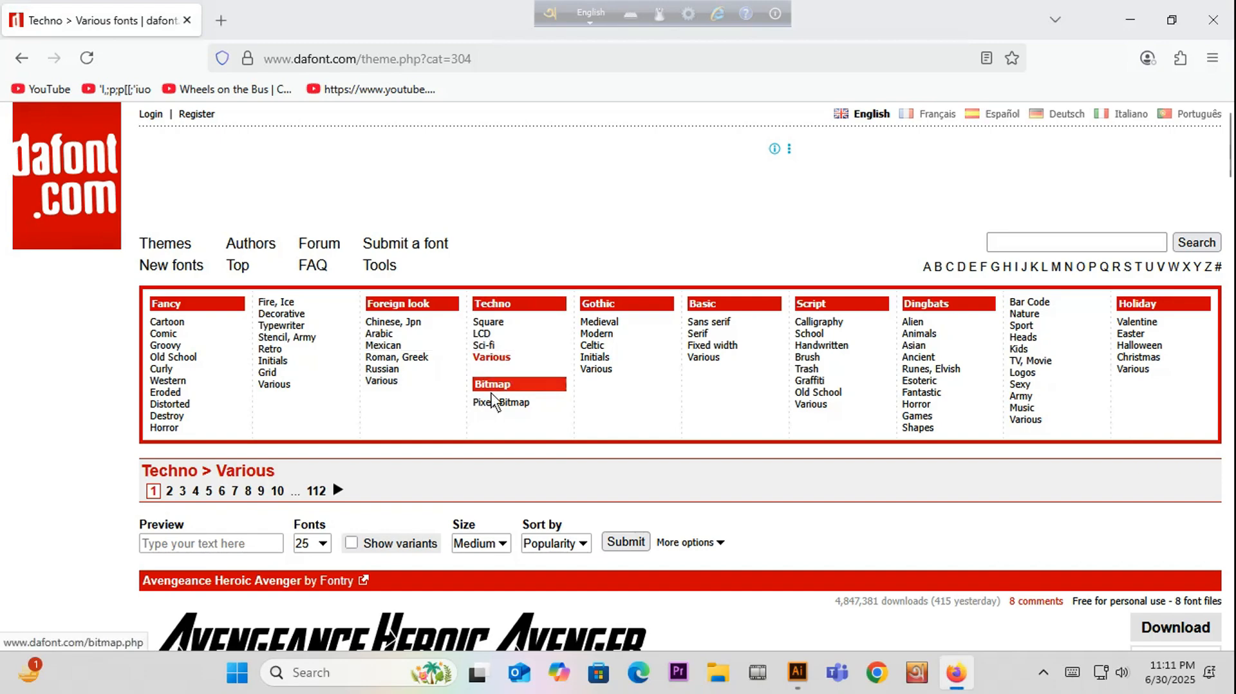
{"action": "scroll", "coordinate": [516, 455], "scroll_direction": "down", "scroll_amount": 10}
{"action": "scroll", "coordinate": [516, 455], "scroll_direction": "up", "scroll_amount": 10}
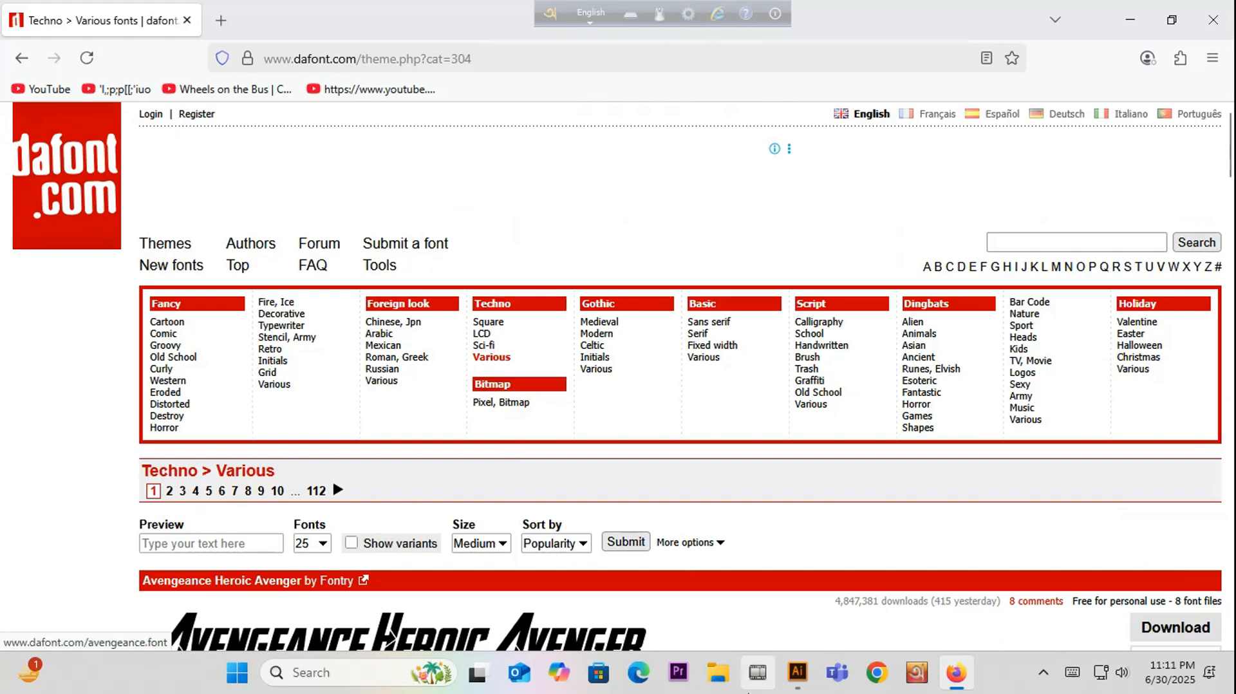
{"action": "left_click", "coordinate": [797, 672]}
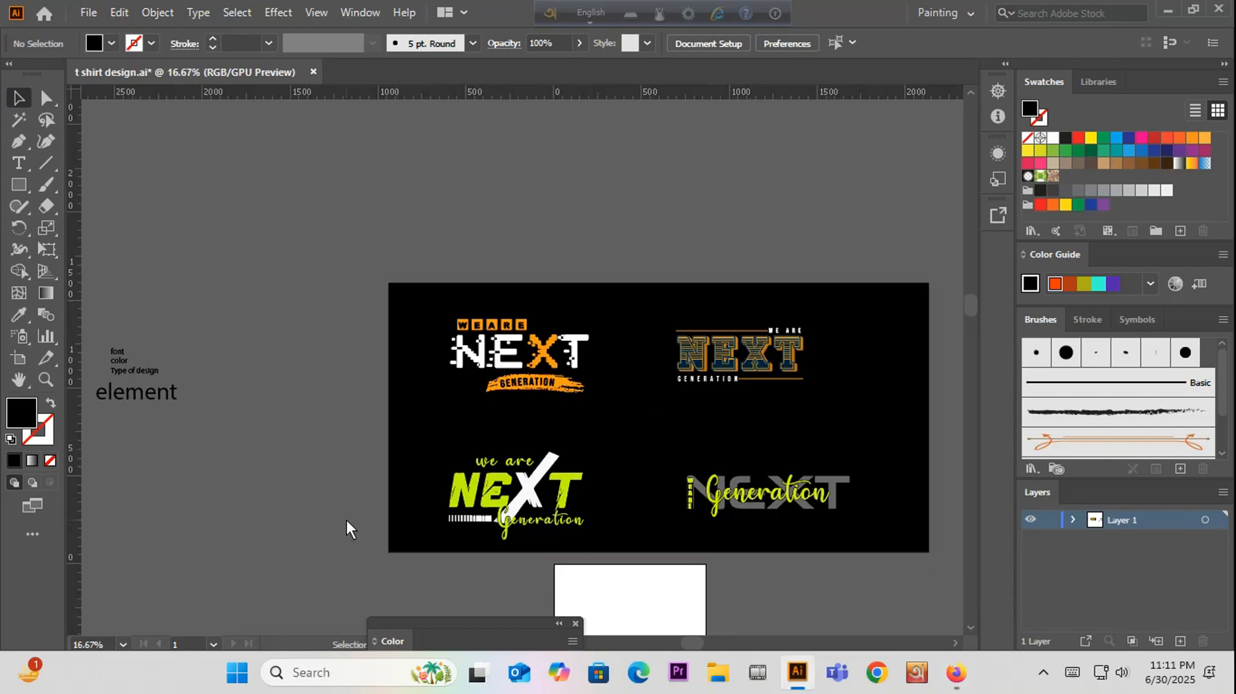
{"action": "left_click_drag", "start_coordinate": [295, 479], "coordinate": [357, 410]}
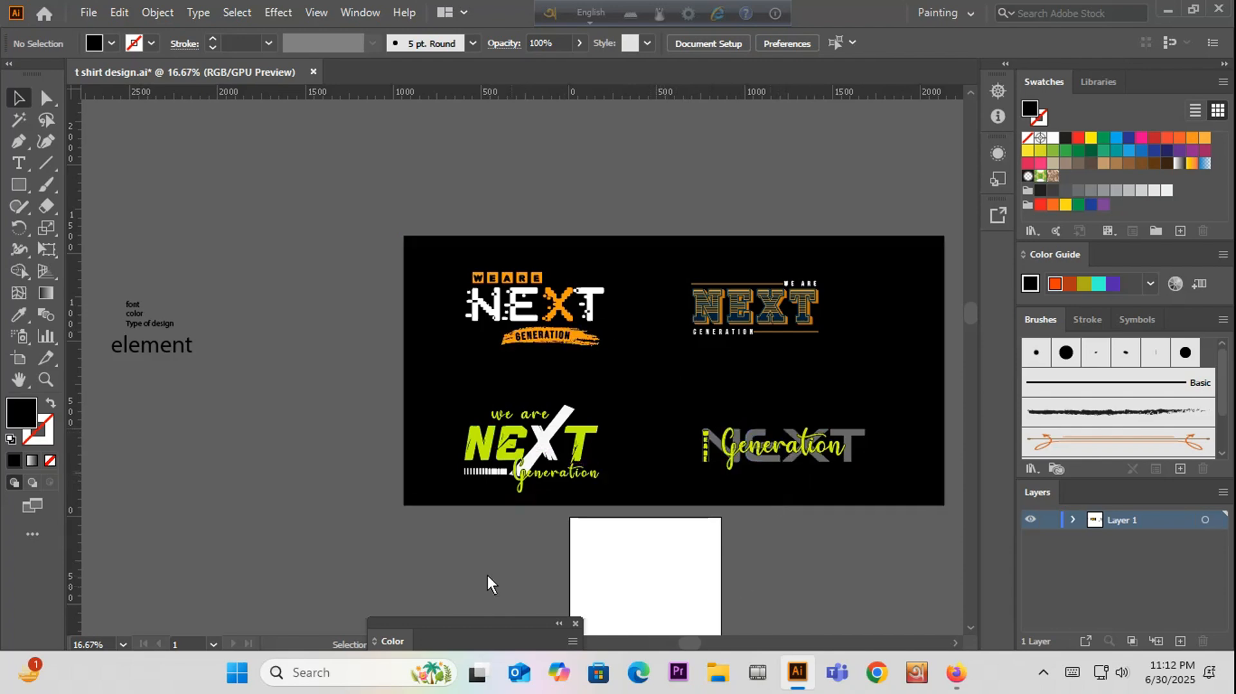
Step: Review the font, color, Type of design and element notes beside the four T-shirt designs, leaving nothing selected
{"action": "scroll", "coordinate": [269, 516], "scroll_direction": "left", "scroll_amount": 3}
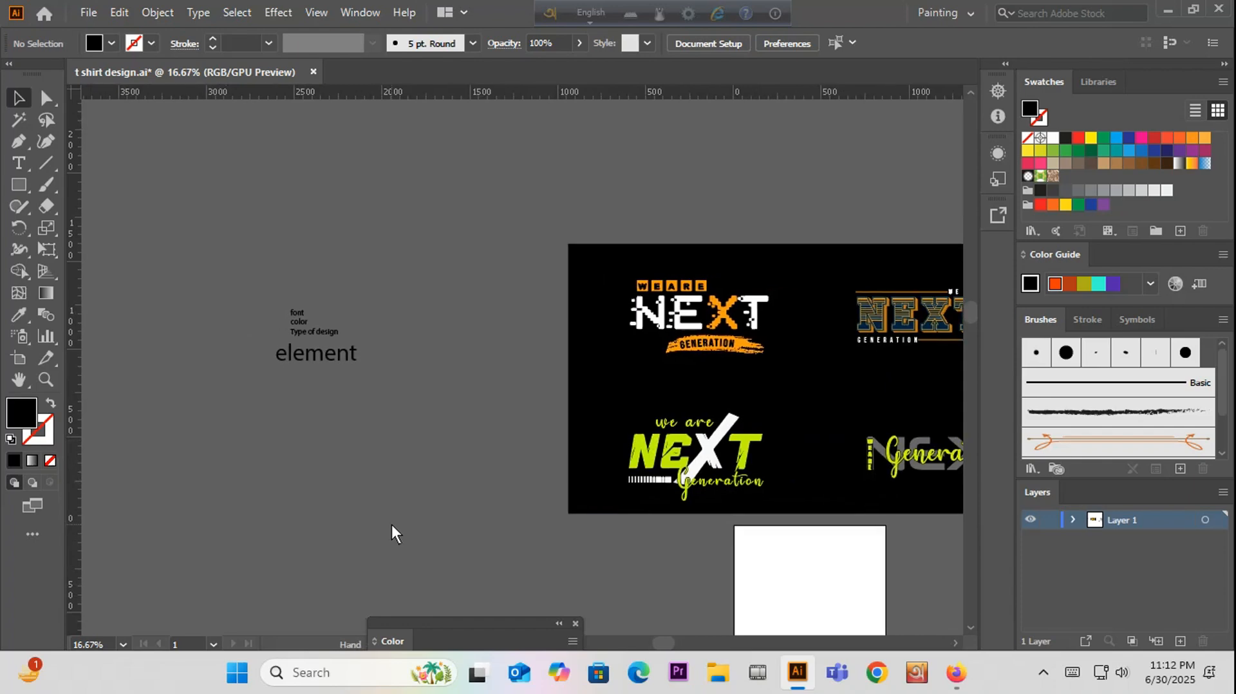
{"action": "scroll", "coordinate": [372, 322], "scroll_direction": "up", "scroll_amount": 4}
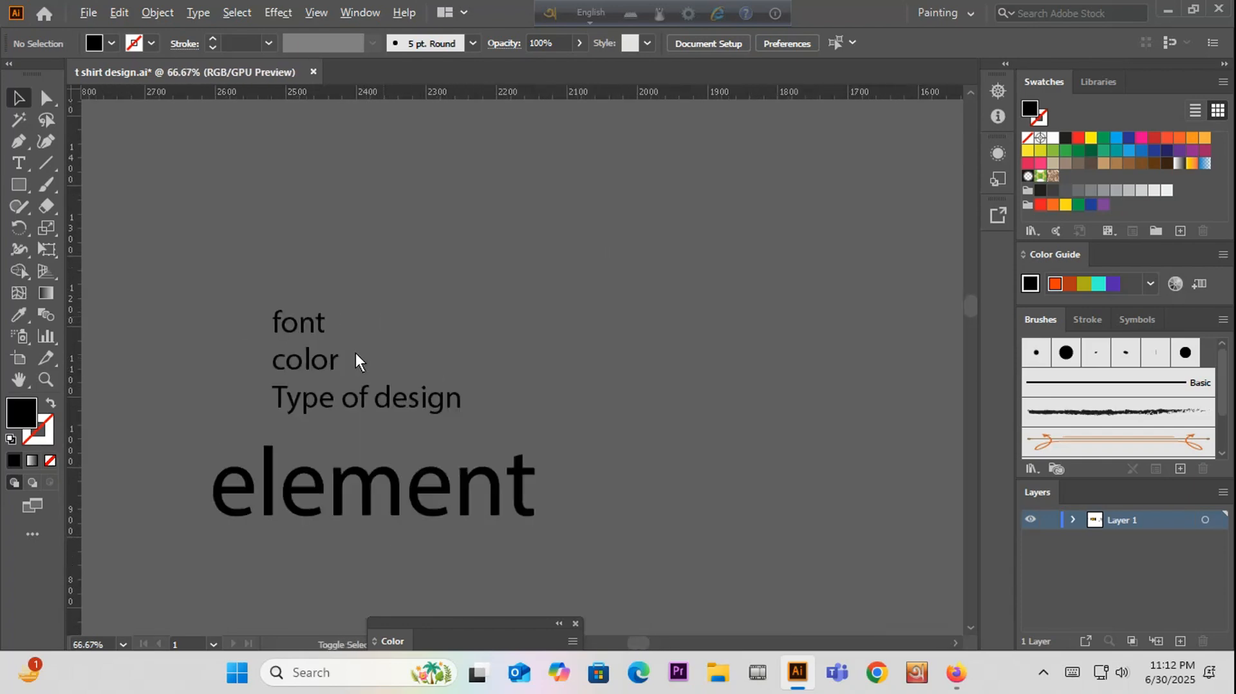
{"action": "scroll", "coordinate": [233, 392], "scroll_direction": "down", "scroll_amount": 4}
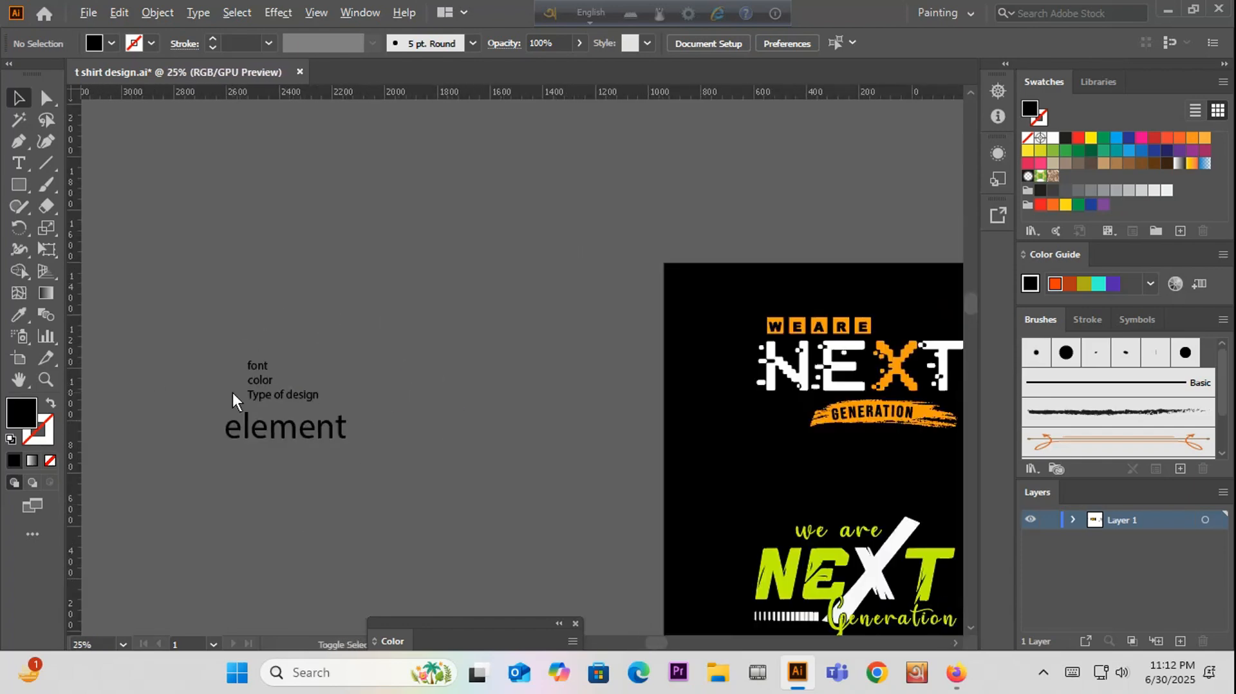
{"action": "left_click_drag", "start_coordinate": [503, 379], "coordinate": [353, 341]}
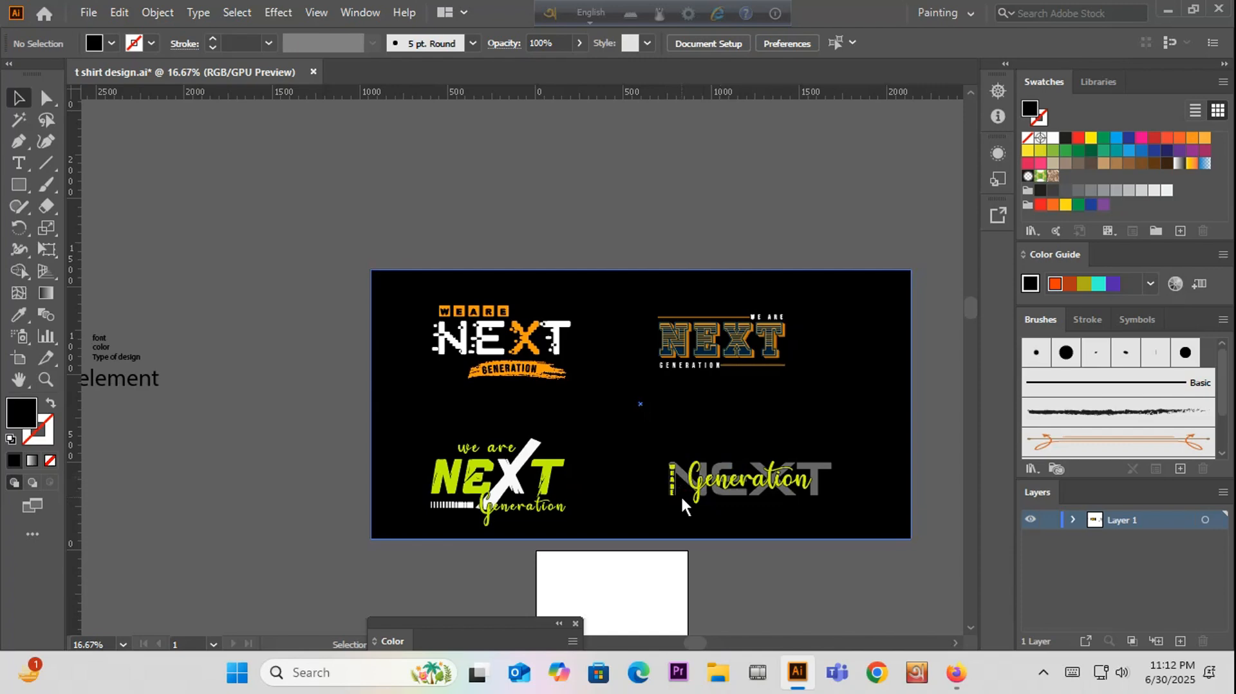
{"action": "key", "text": "space"}
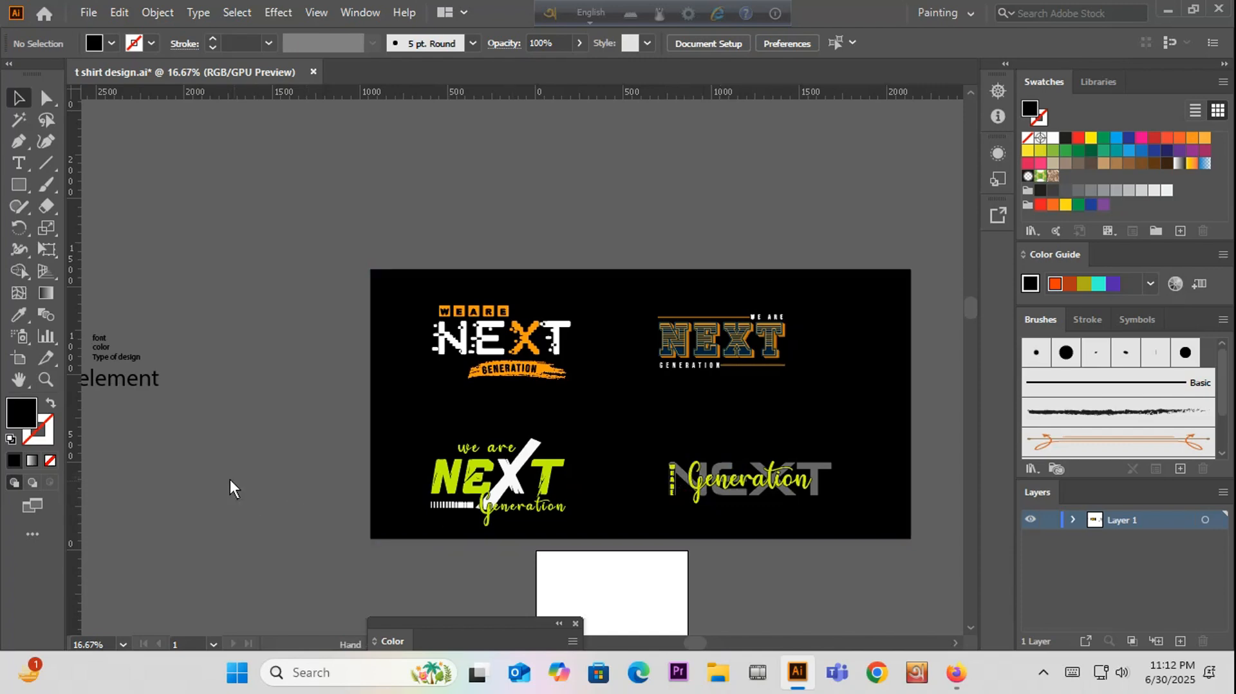
{"action": "left_click_drag", "start_coordinate": [207, 458], "coordinate": [345, 450]}
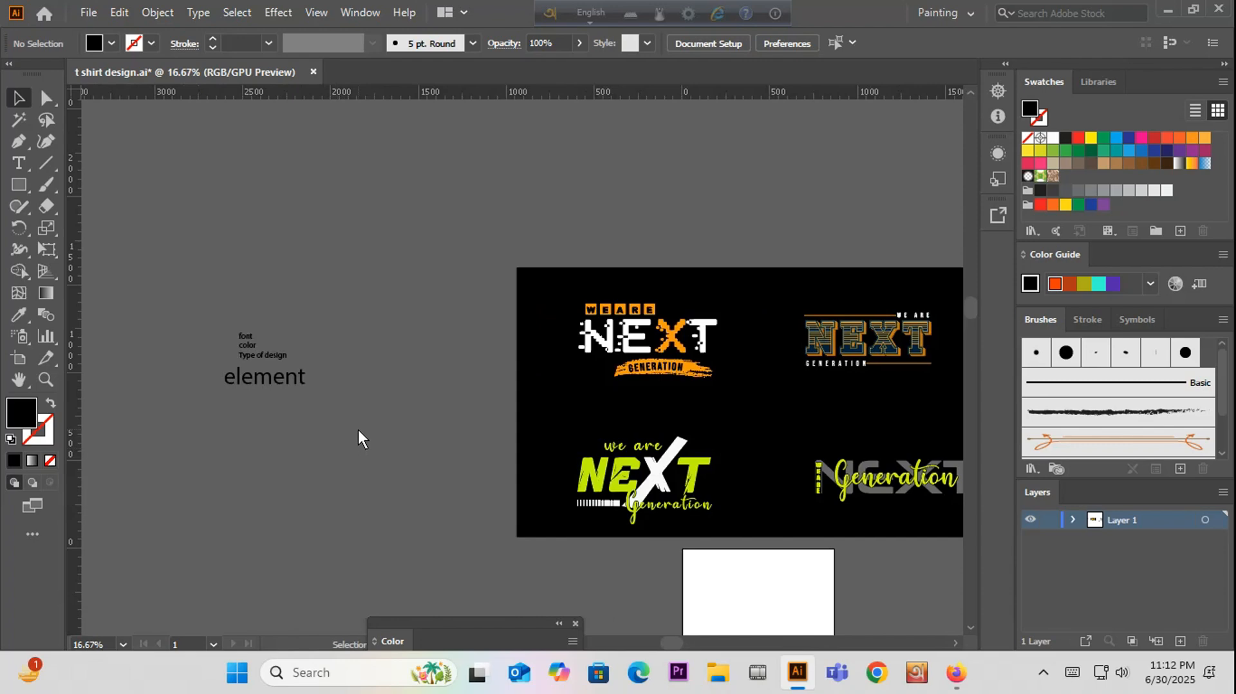
{"action": "scroll", "coordinate": [269, 365], "scroll_direction": "up", "scroll_amount": 2}
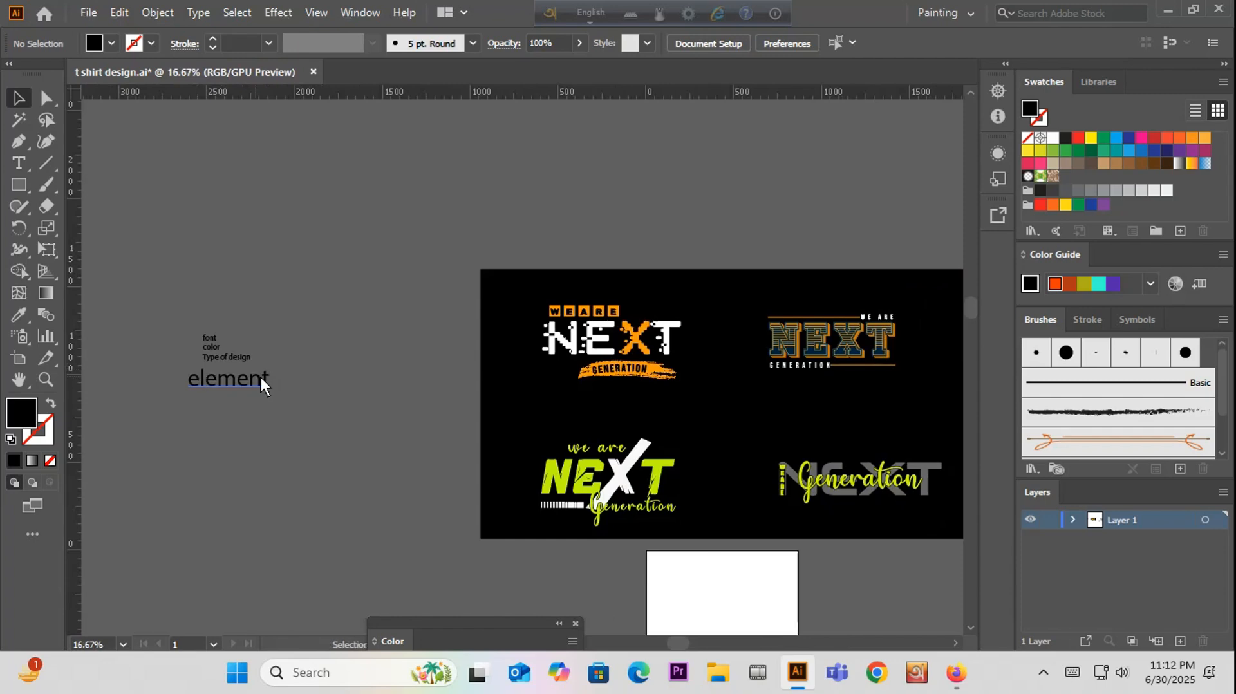
{"action": "scroll", "coordinate": [209, 364], "scroll_direction": "up", "scroll_amount": 3}
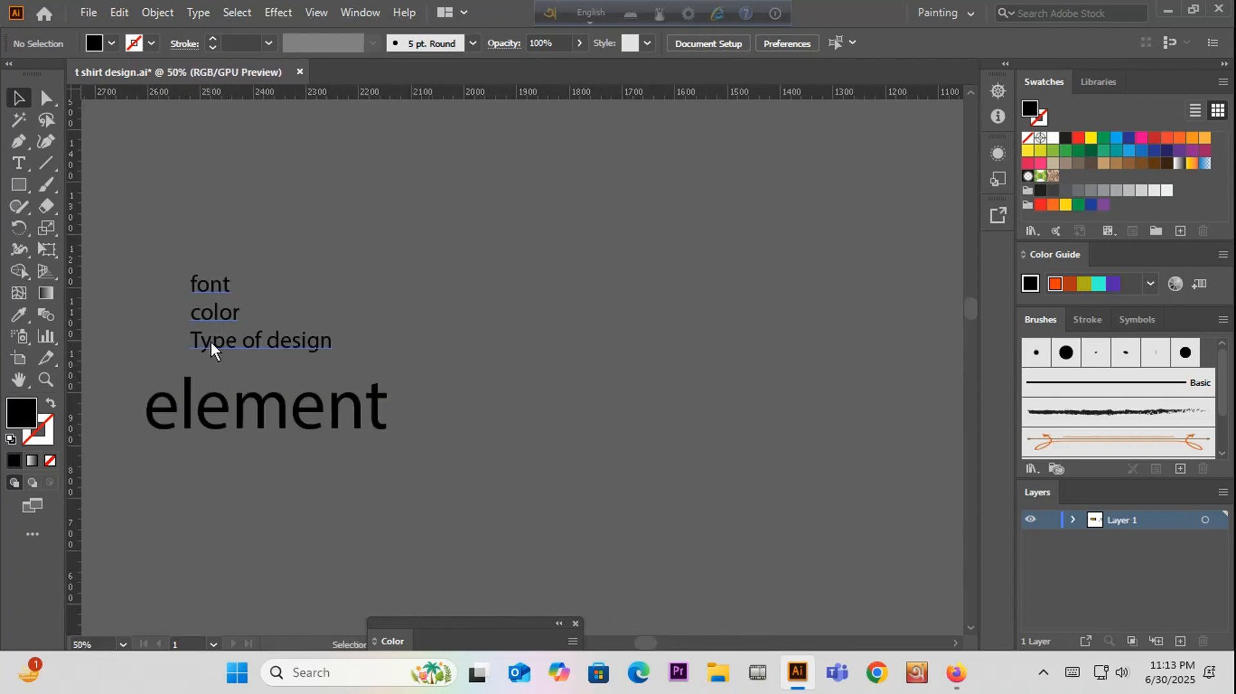
{"action": "left_click", "coordinate": [218, 345]}
{"action": "scroll", "coordinate": [214, 349], "scroll_direction": "down", "scroll_amount": 2}
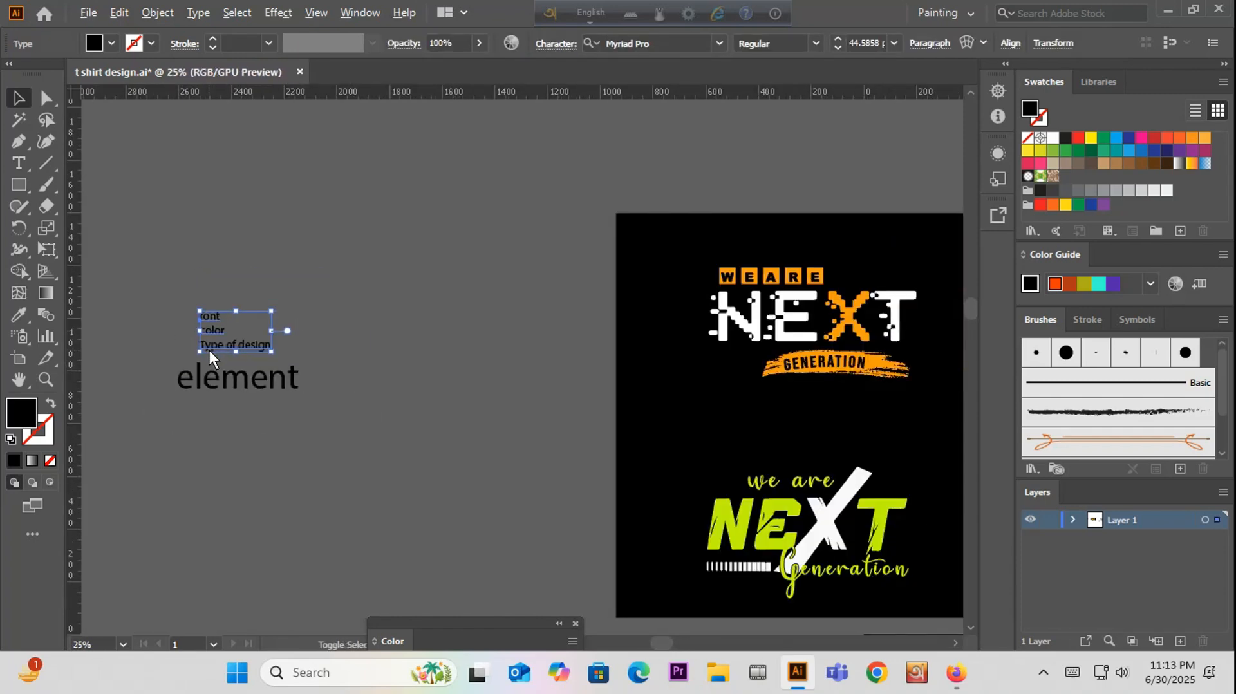
{"action": "scroll", "coordinate": [210, 350], "scroll_direction": "down", "scroll_amount": 1}
{"action": "left_click", "coordinate": [325, 345]}
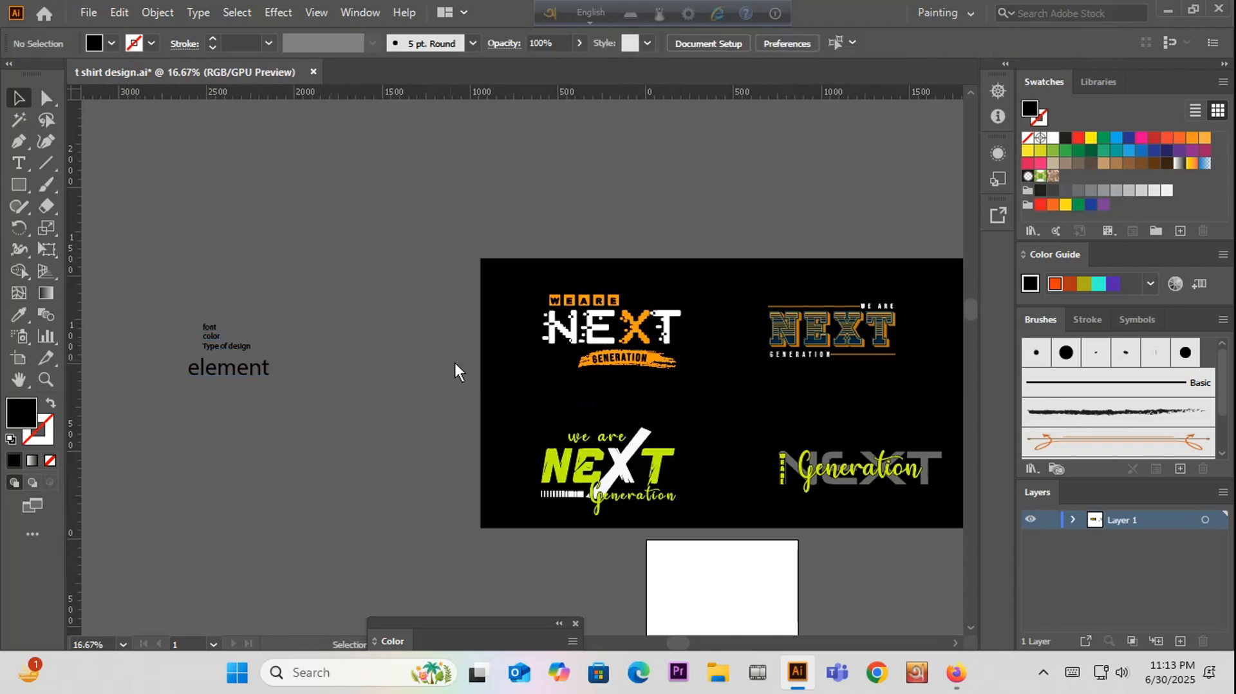
{"action": "mouse_move", "coordinate": [474, 382]}
{"action": "left_mouse_down"}
{"action": "mouse_move", "coordinate": [314, 373]}
{"action": "mouse_move", "coordinate": [488, 384]}
{"action": "left_mouse_up"}
Step: Select the "element" note and examine the decorative elements in the designs, including the lettered squares, the bar strip and the striped lettering
{"action": "left_click", "coordinate": [210, 361]}
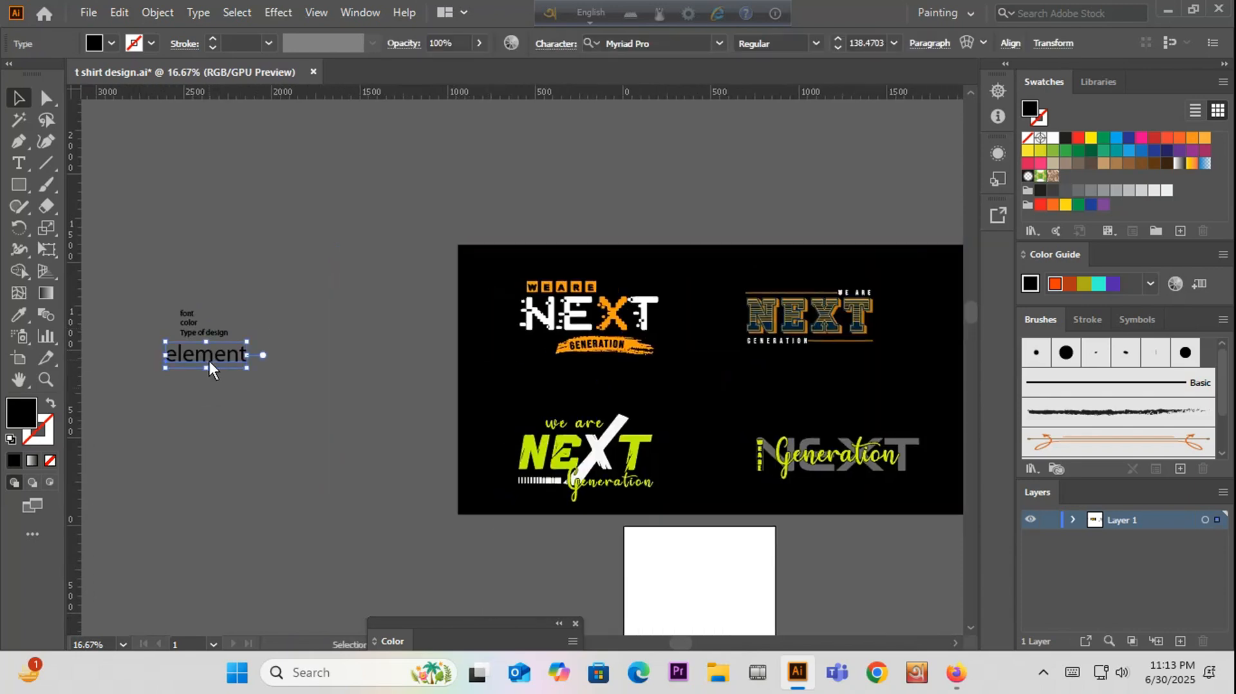
{"action": "scroll", "coordinate": [109, 381], "scroll_direction": "up", "scroll_amount": 3}
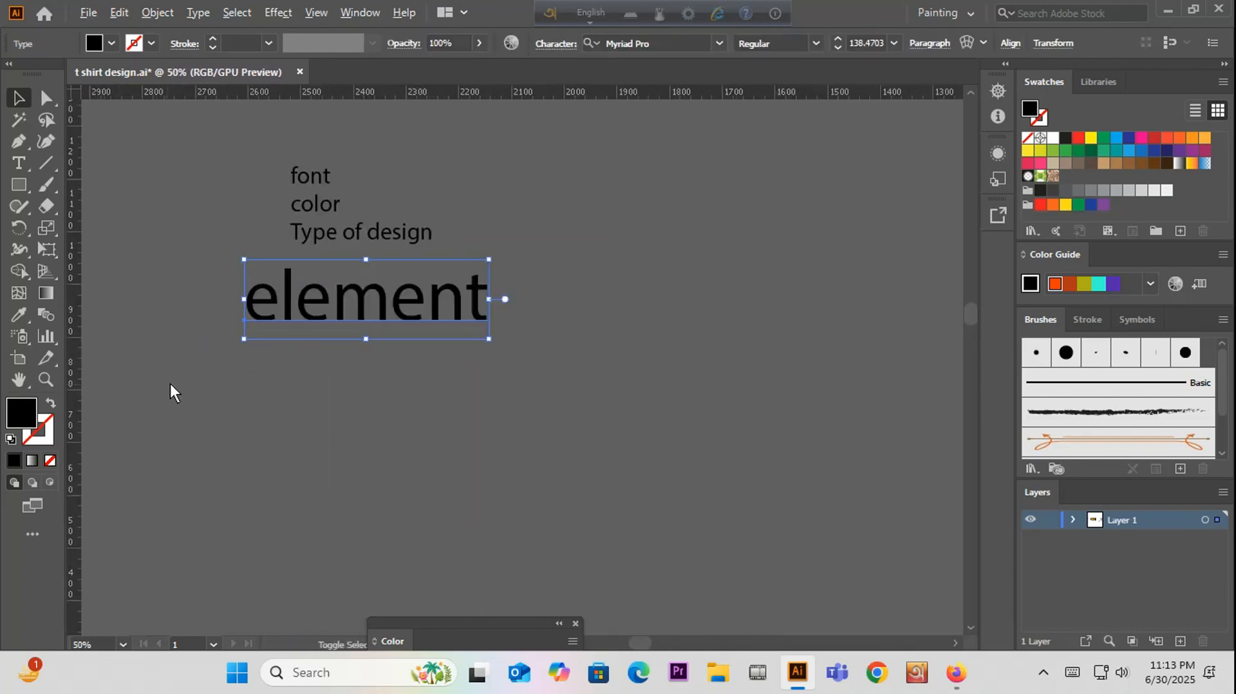
{"action": "scroll", "coordinate": [264, 335], "scroll_direction": "down", "scroll_amount": 2}
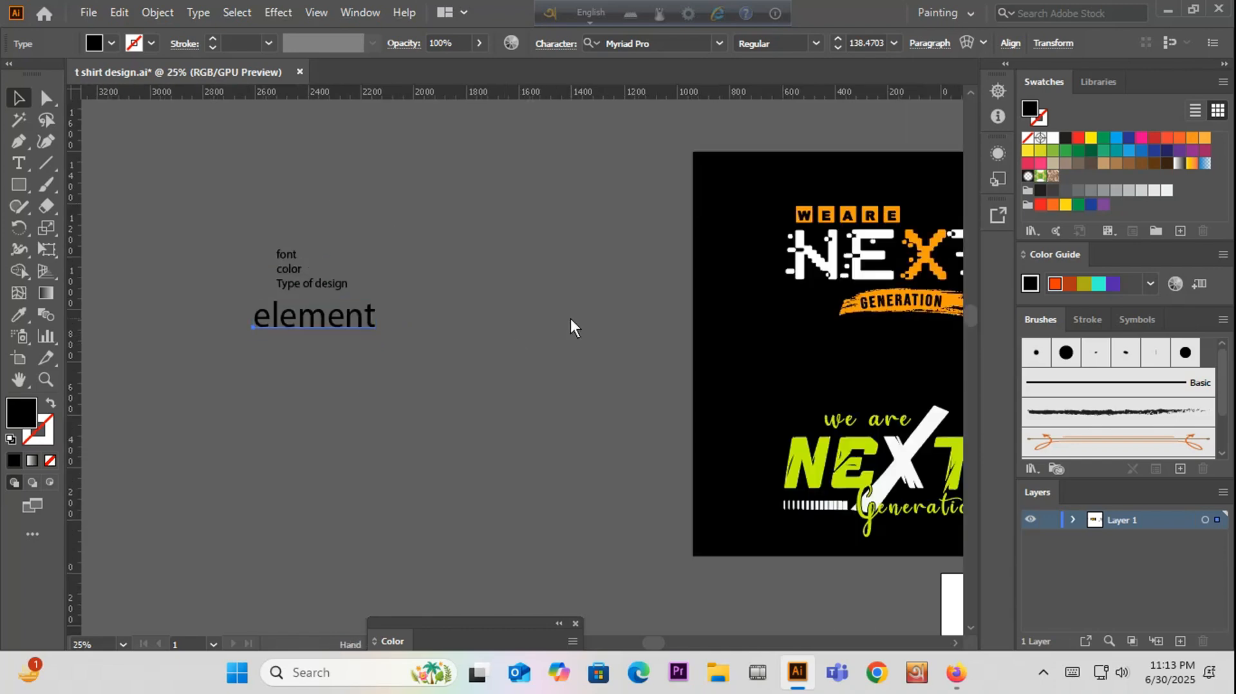
{"action": "left_click_drag", "start_coordinate": [571, 318], "coordinate": [207, 418]}
{"action": "scroll", "coordinate": [538, 349], "scroll_direction": "up", "scroll_amount": 2}
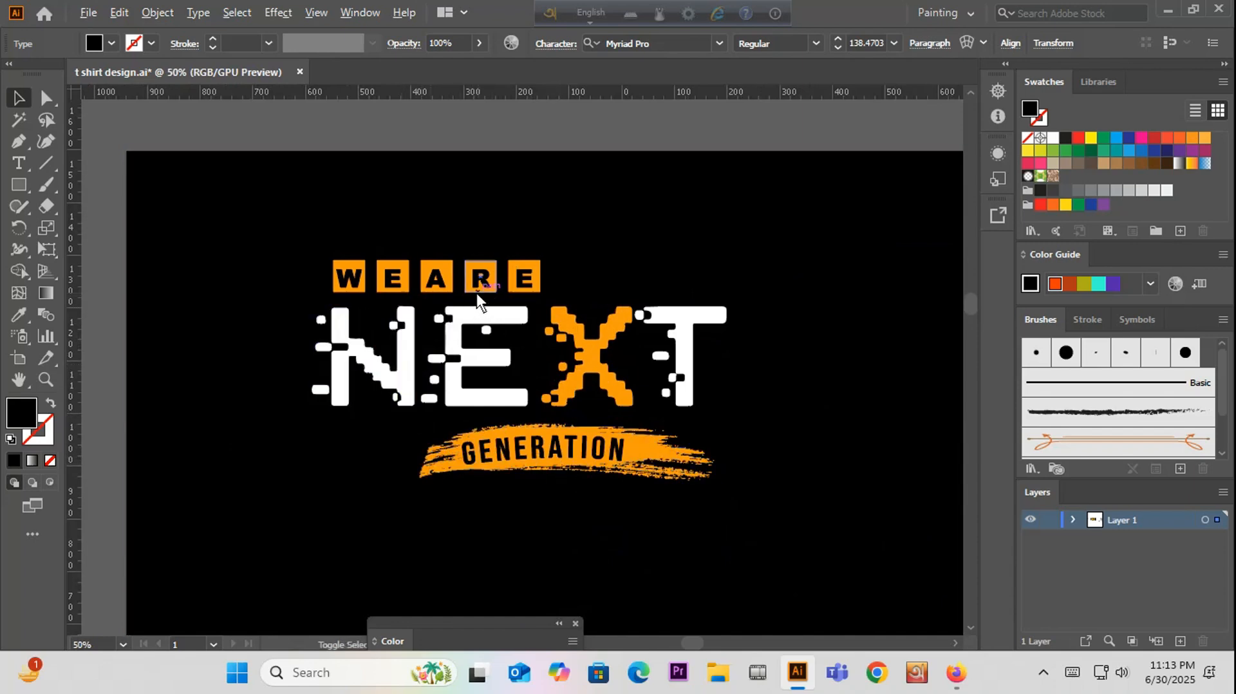
{"action": "scroll", "coordinate": [476, 292], "scroll_direction": "down", "scroll_amount": 1}
{"action": "left_click_drag", "start_coordinate": [609, 436], "coordinate": [591, 314]}
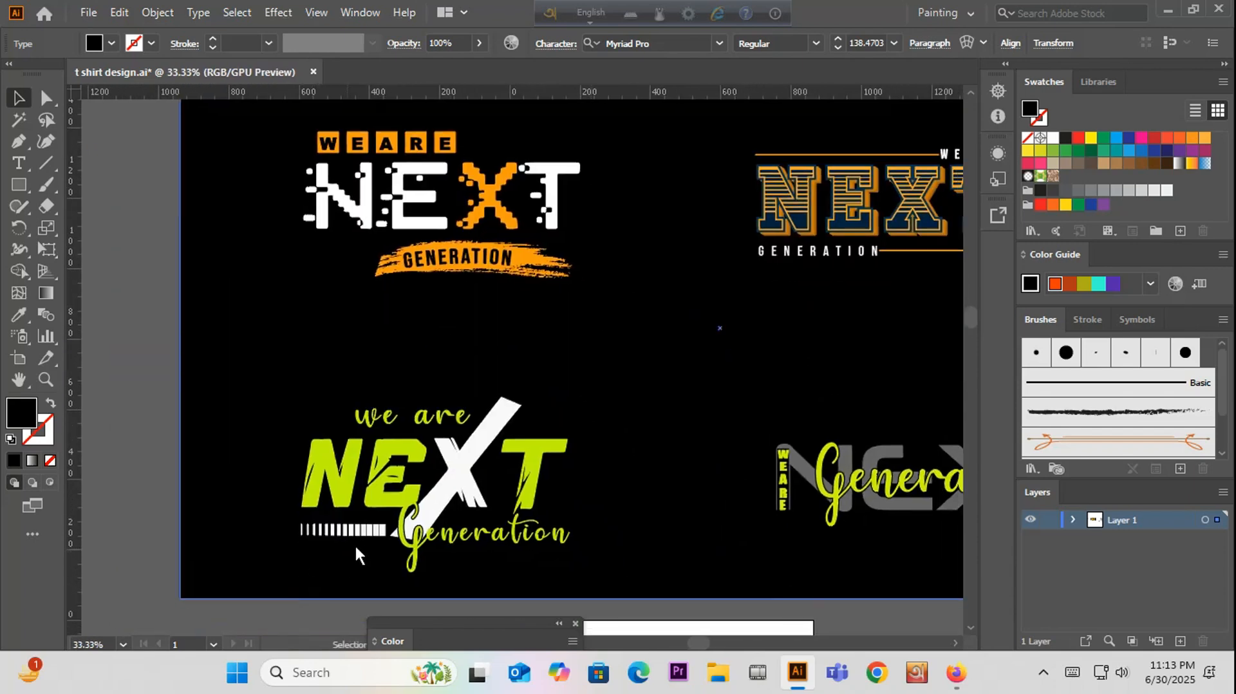
{"action": "scroll", "coordinate": [350, 541], "scroll_direction": "up", "scroll_amount": 3}
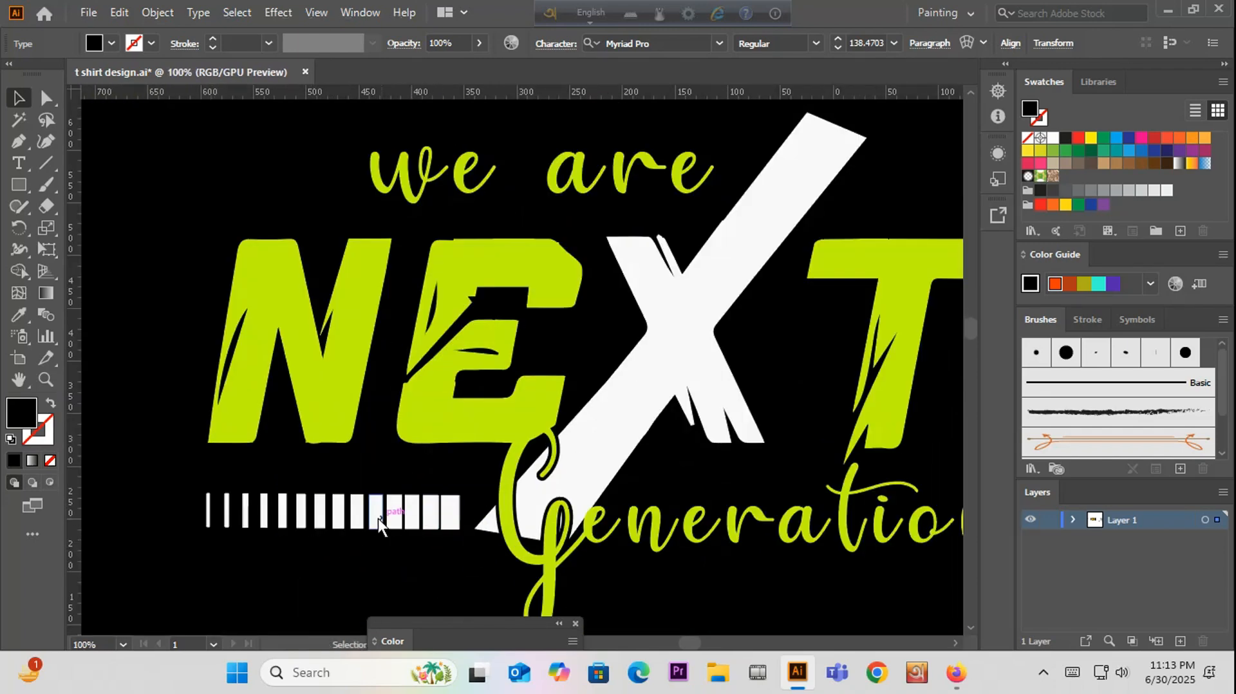
{"action": "scroll", "coordinate": [214, 523], "scroll_direction": "down", "scroll_amount": 3}
{"action": "left_click_drag", "start_coordinate": [400, 531], "coordinate": [191, 484]}
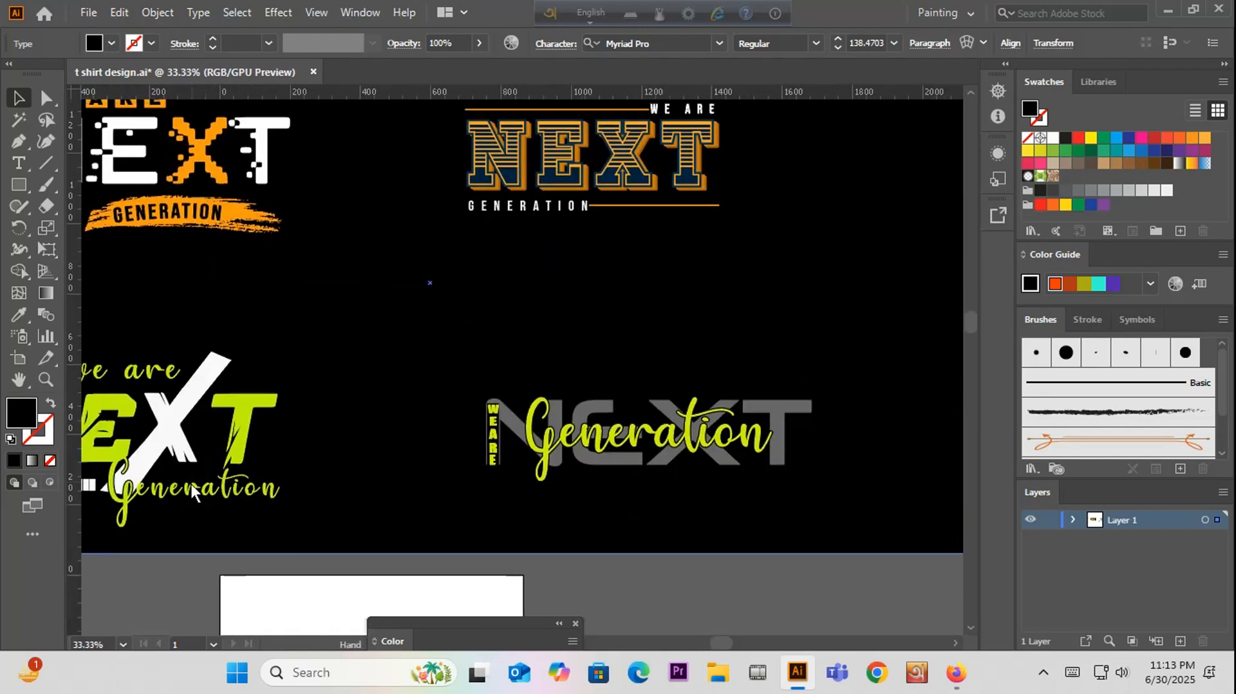
{"action": "scroll", "coordinate": [298, 442], "scroll_direction": "up", "scroll_amount": 2}
{"action": "scroll", "coordinate": [720, 336], "scroll_direction": "up", "scroll_amount": 2}
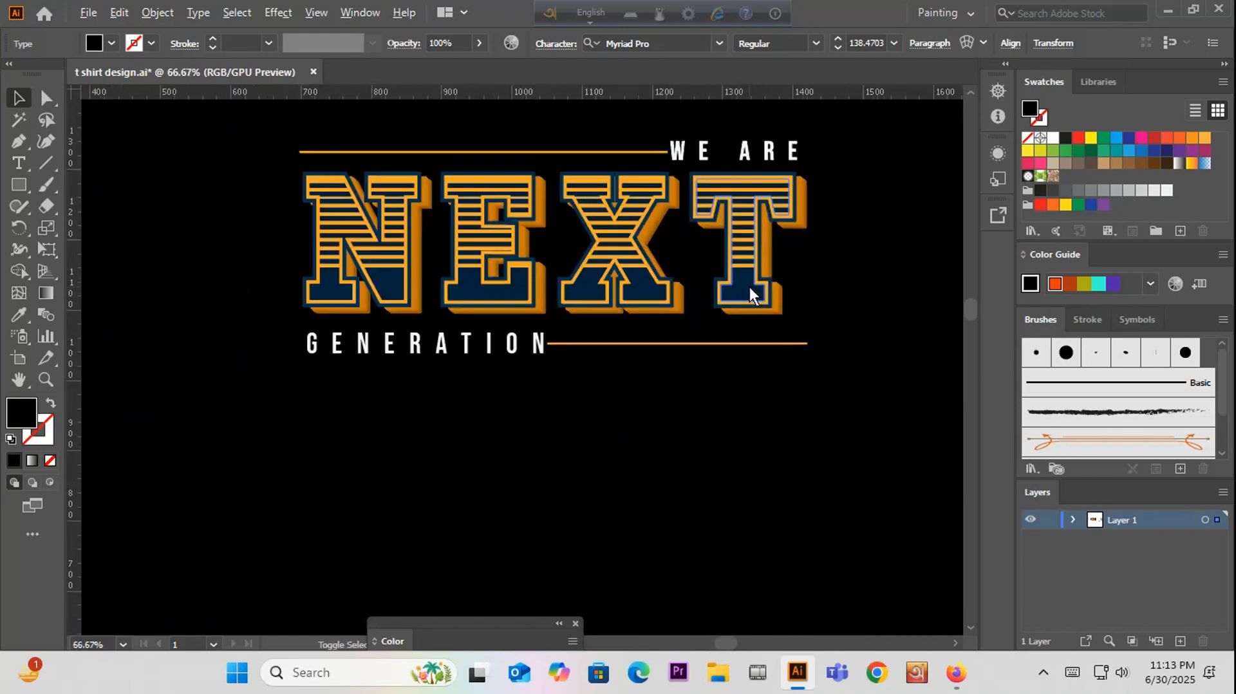
{"action": "scroll", "coordinate": [712, 365], "scroll_direction": "down", "scroll_amount": 3}
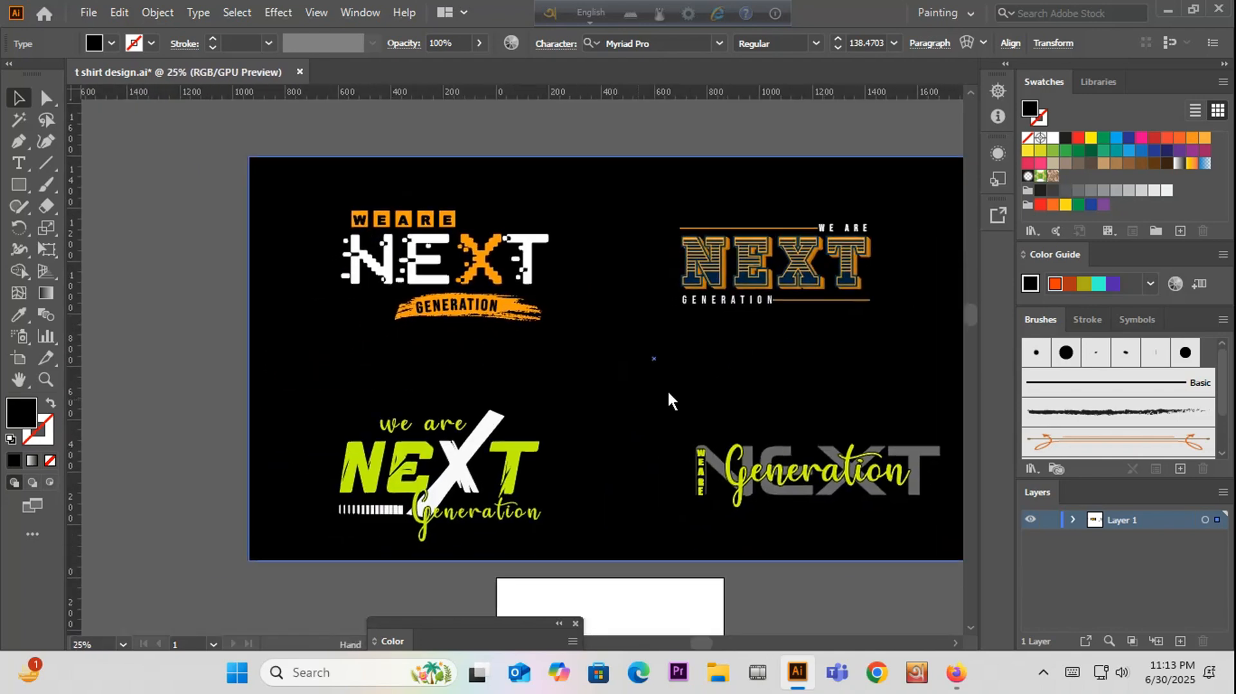
{"action": "scroll", "coordinate": [695, 384], "scroll_direction": "down", "scroll_amount": 1}
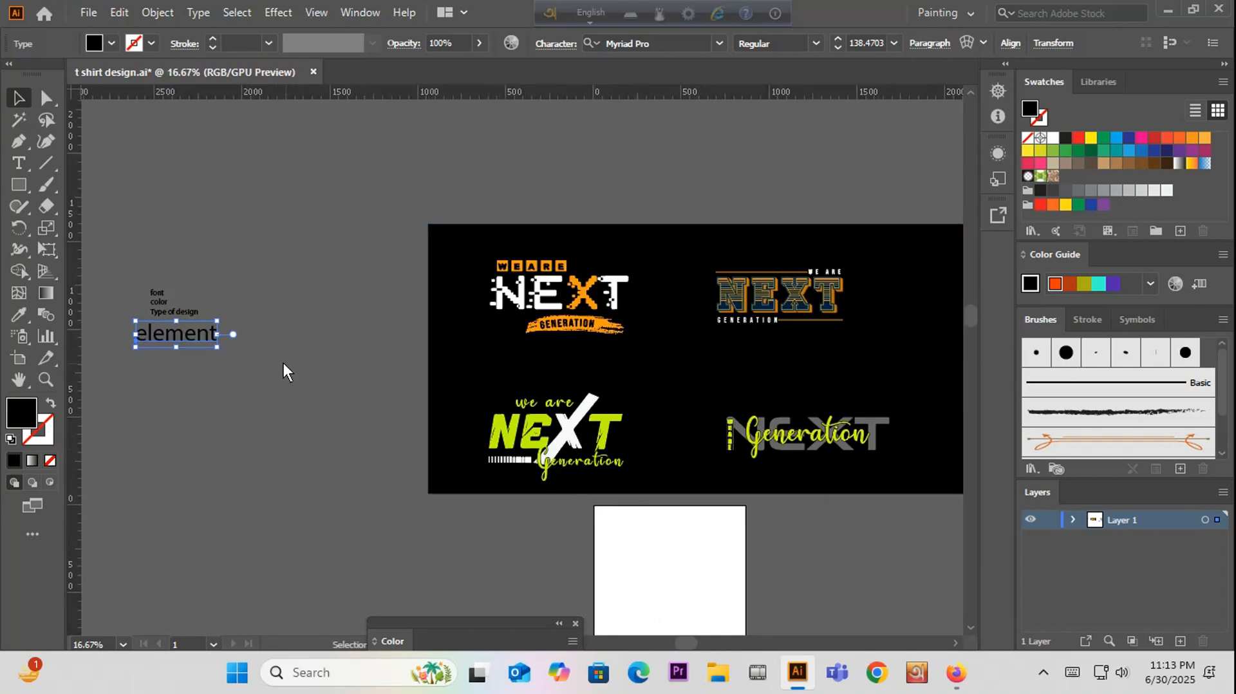
Step: Select the pixel-style NEXT design to inspect the orange brush stroke behind GENERATION, and clear the selection
{"action": "scroll", "coordinate": [716, 328], "scroll_direction": "up", "scroll_amount": 1}
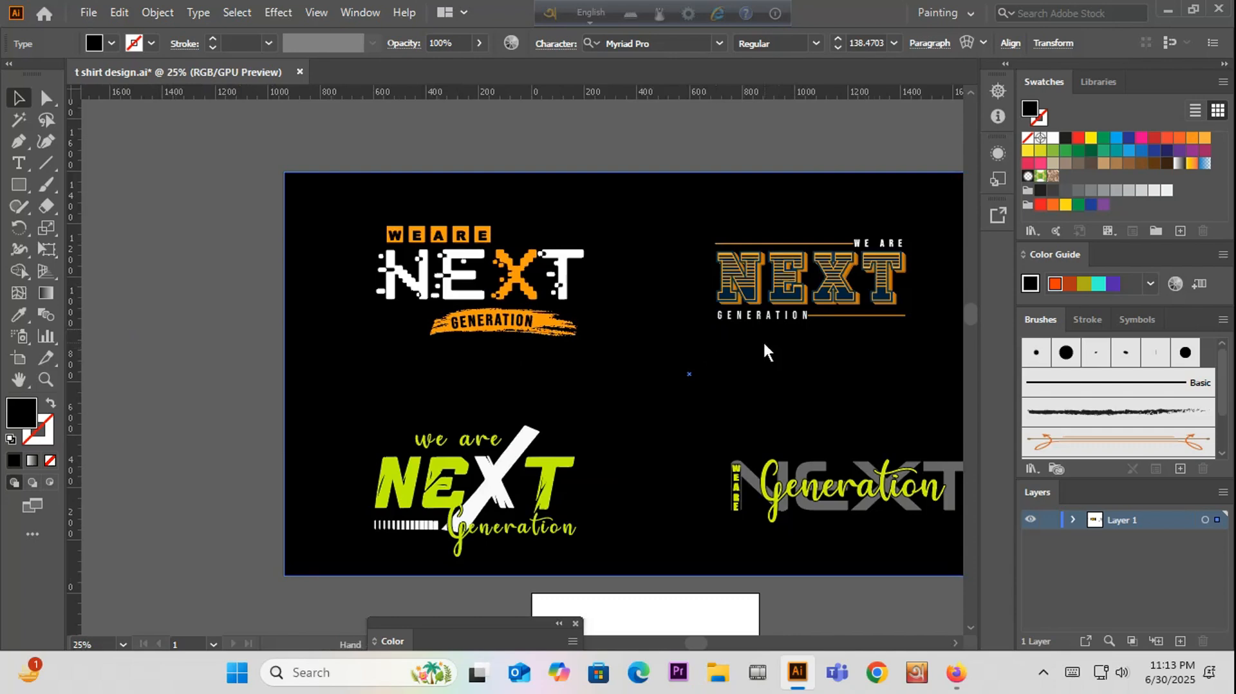
{"action": "left_click", "coordinate": [531, 322]}
{"action": "scroll", "coordinate": [531, 322], "scroll_direction": "up", "scroll_amount": 3}
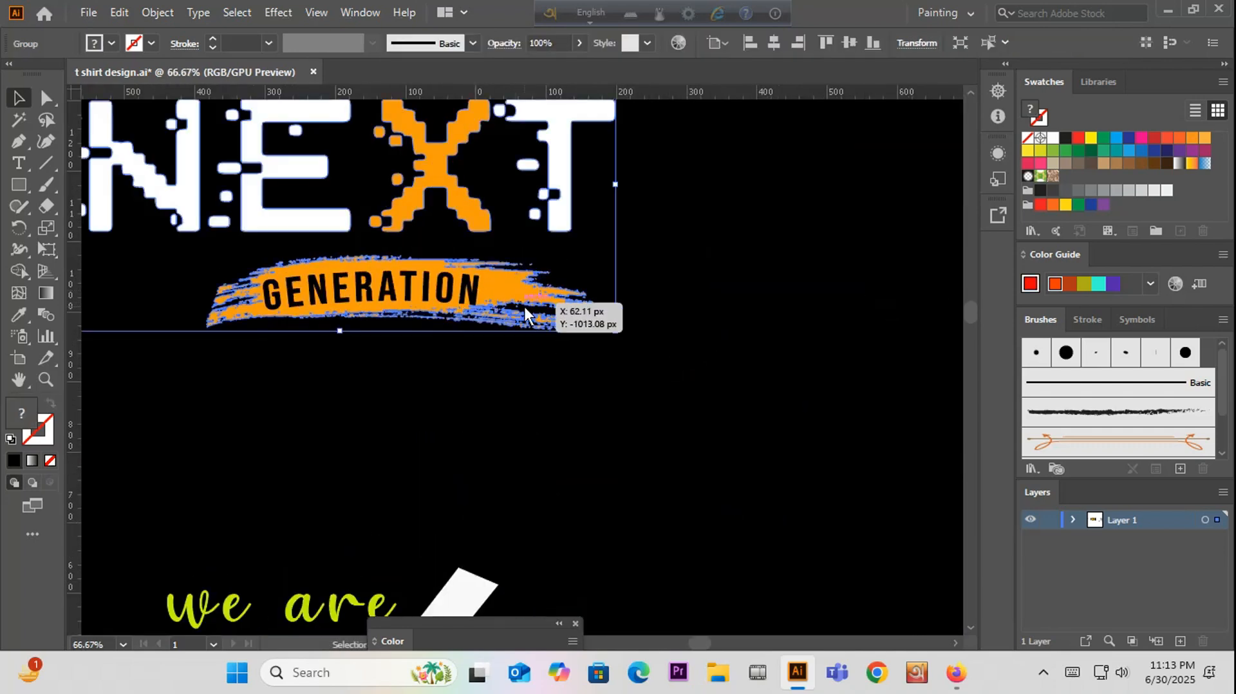
{"action": "scroll", "coordinate": [417, 354], "scroll_direction": "down", "scroll_amount": 4}
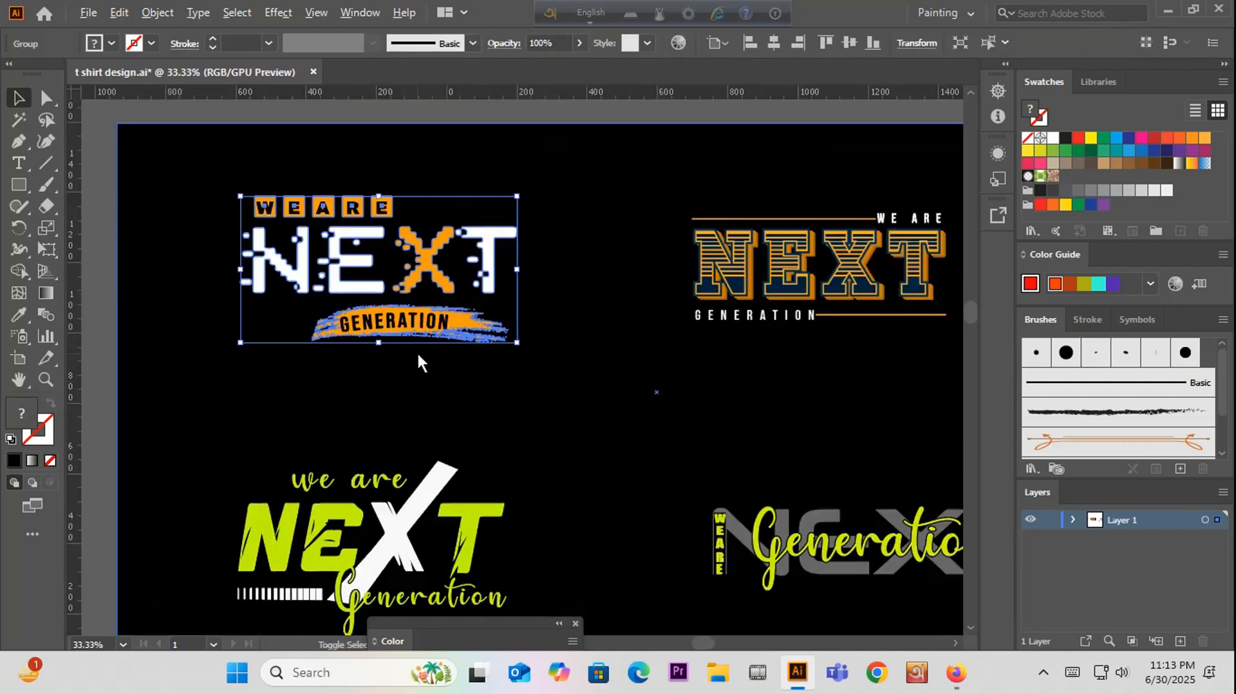
{"action": "left_click", "coordinate": [480, 200]}
Step: Examine the stripes, 3D shadow and thin lines of the navy-and-orange NEXT design up close and compare it with the pixel-style design
{"action": "scroll", "coordinate": [672, 331], "scroll_direction": "up", "scroll_amount": 3}
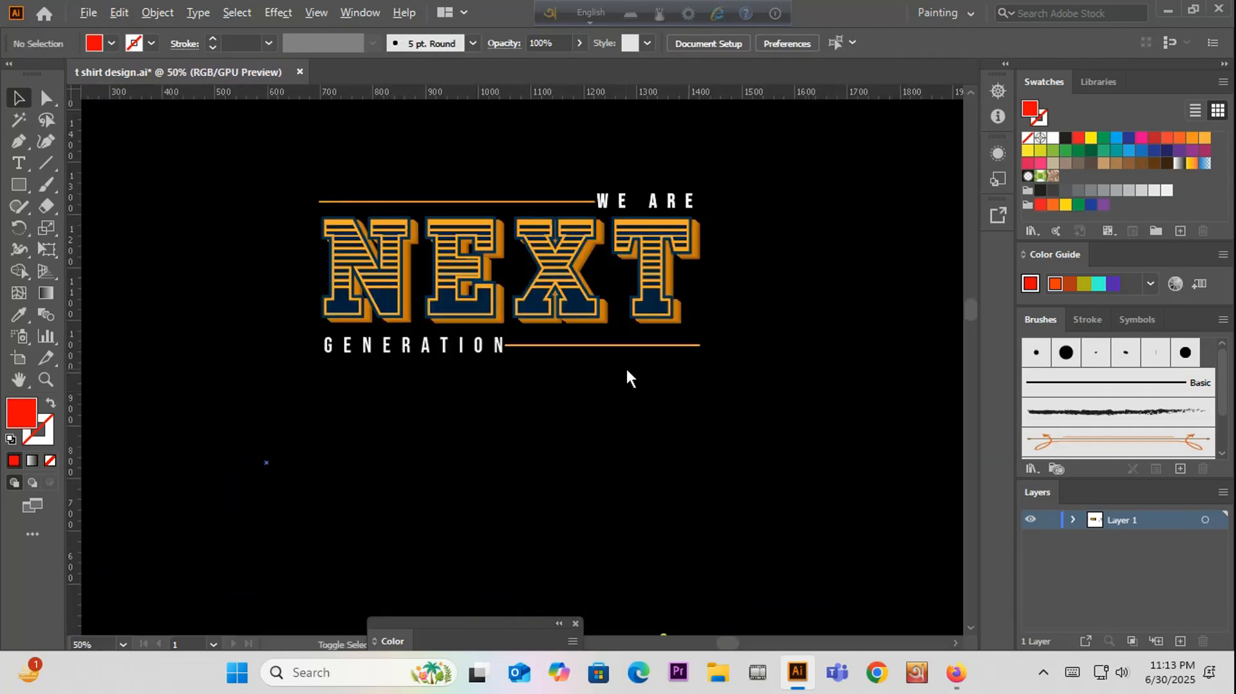
{"action": "scroll", "coordinate": [651, 317], "scroll_direction": "up", "scroll_amount": 2}
{"action": "scroll", "coordinate": [727, 362], "scroll_direction": "down", "scroll_amount": 1}
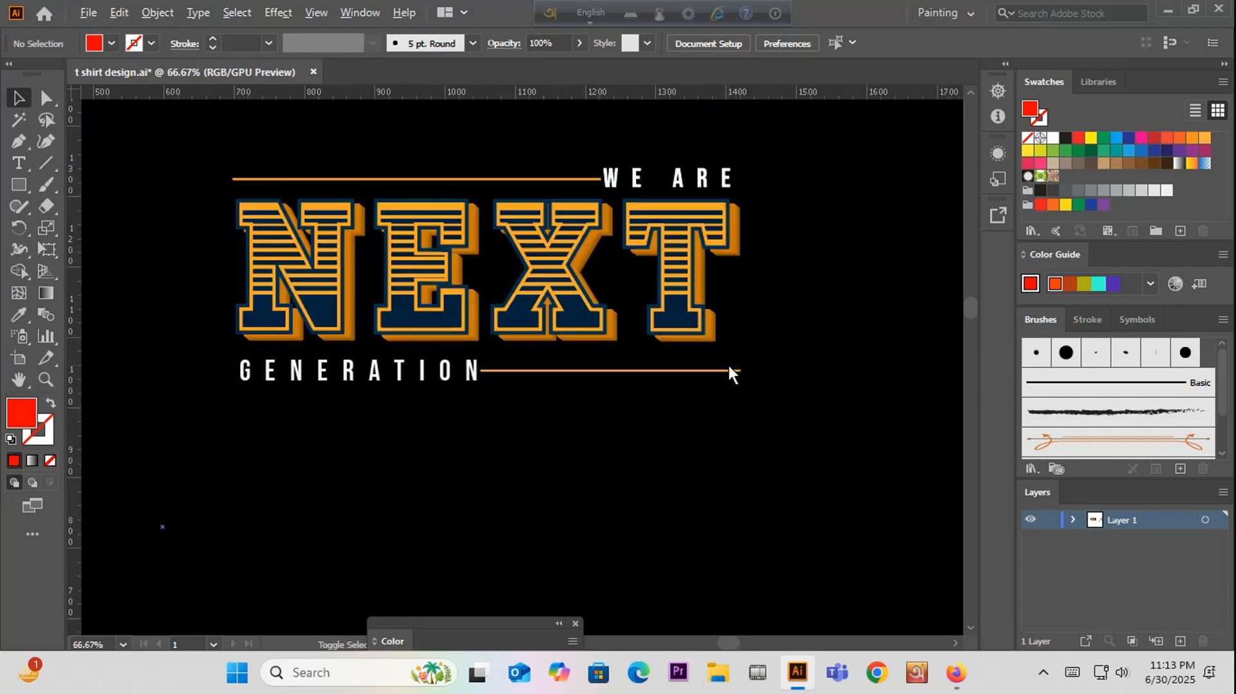
{"action": "scroll", "coordinate": [603, 453], "scroll_direction": "down", "scroll_amount": 4}
{"action": "scroll", "coordinate": [357, 437], "scroll_direction": "up", "scroll_amount": 2}
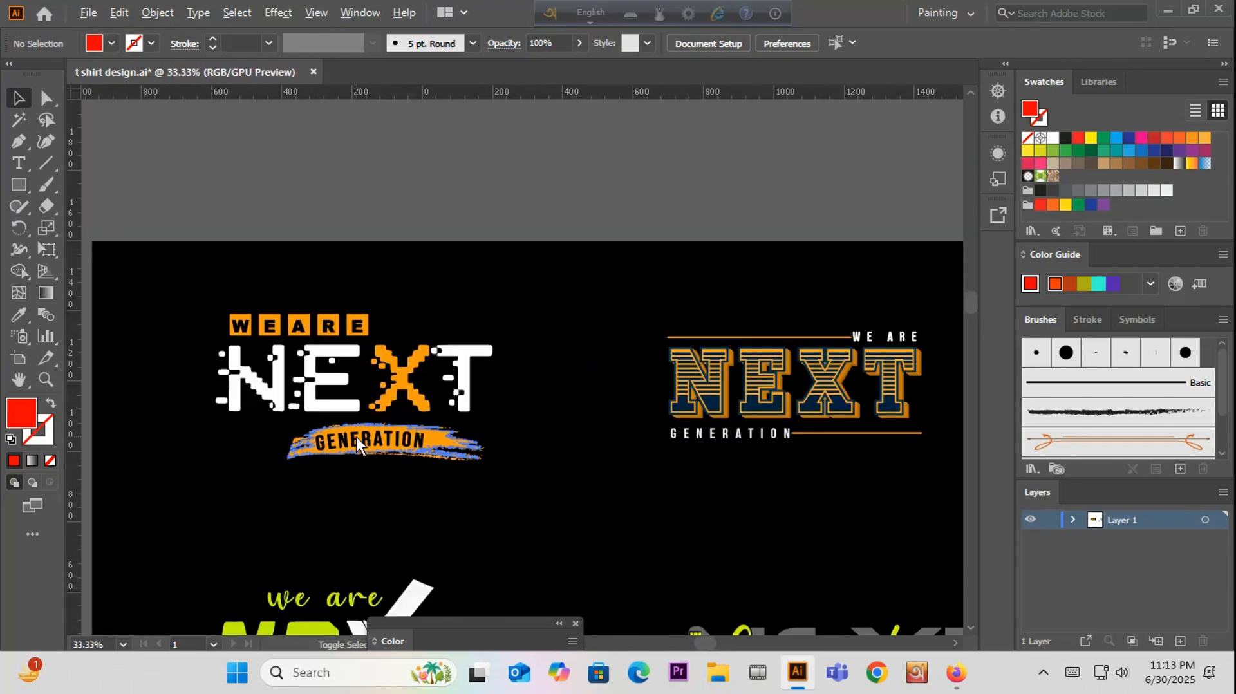
{"action": "scroll", "coordinate": [302, 411], "scroll_direction": "up", "scroll_amount": 1}
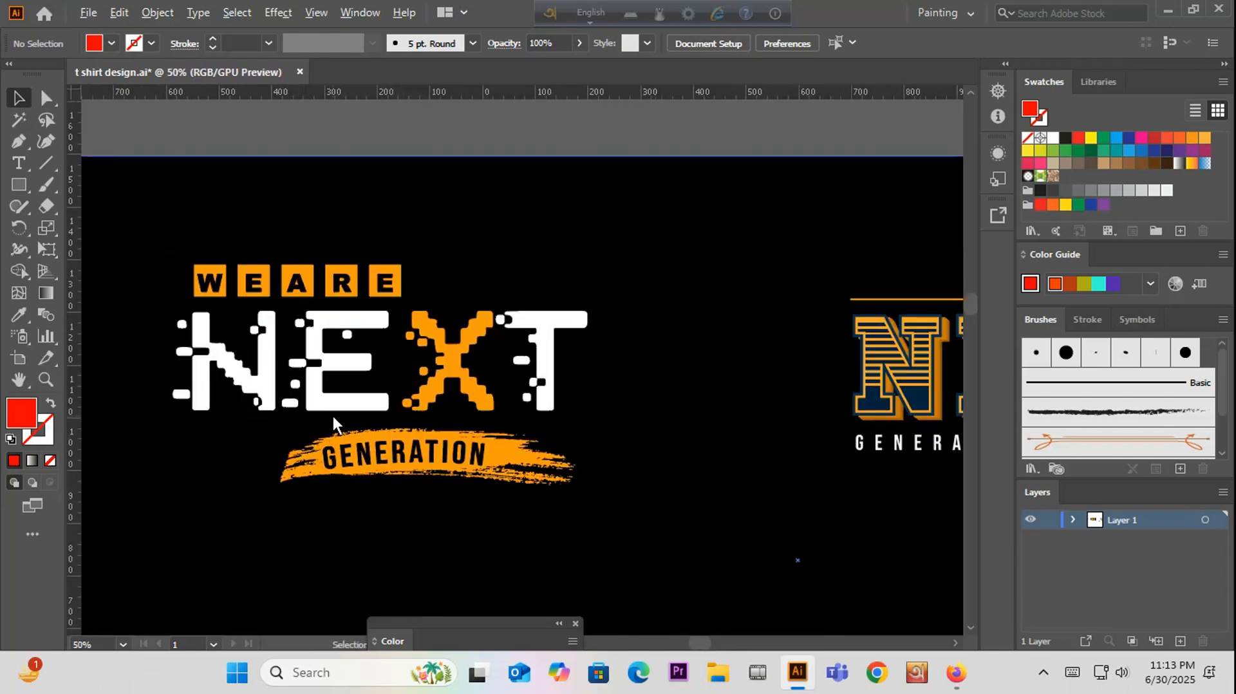
{"action": "scroll", "coordinate": [333, 415], "scroll_direction": "down", "scroll_amount": 1}
{"action": "scroll", "coordinate": [890, 392], "scroll_direction": "up", "scroll_amount": 2}
{"action": "scroll", "coordinate": [682, 384], "scroll_direction": "down", "scroll_amount": 1}
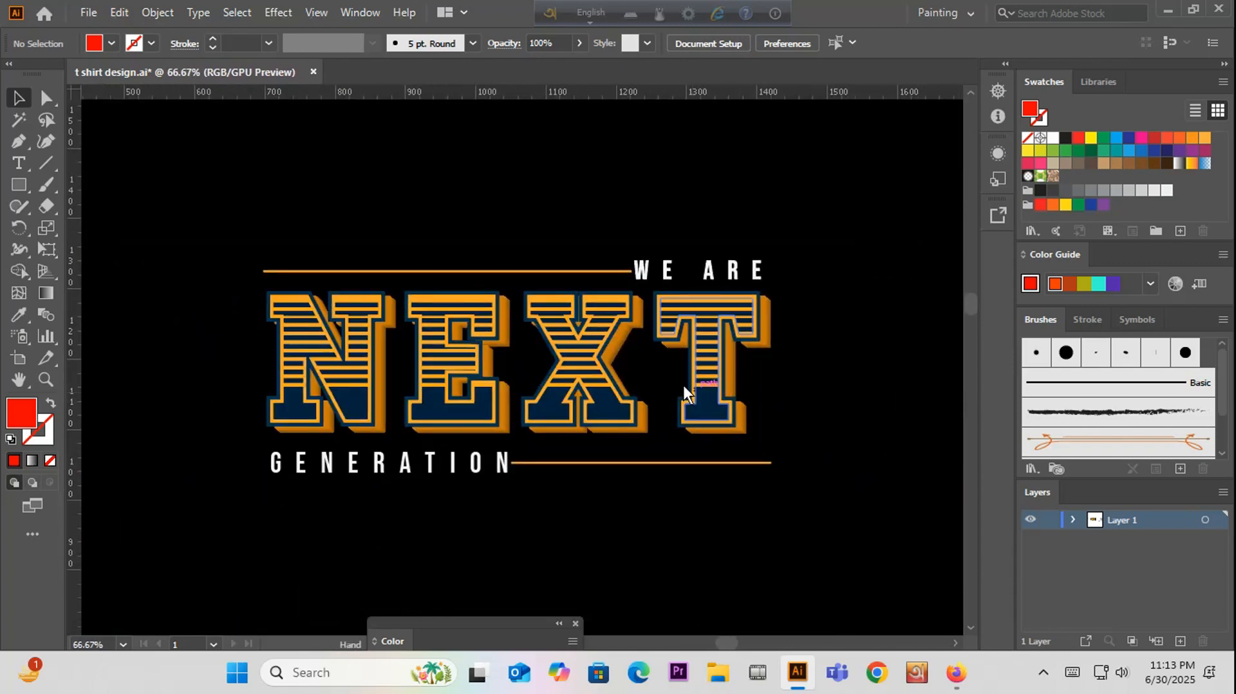
{"action": "left_click_drag", "start_coordinate": [683, 385], "coordinate": [734, 354]}
{"action": "scroll", "coordinate": [628, 336], "scroll_direction": "up", "scroll_amount": 2}
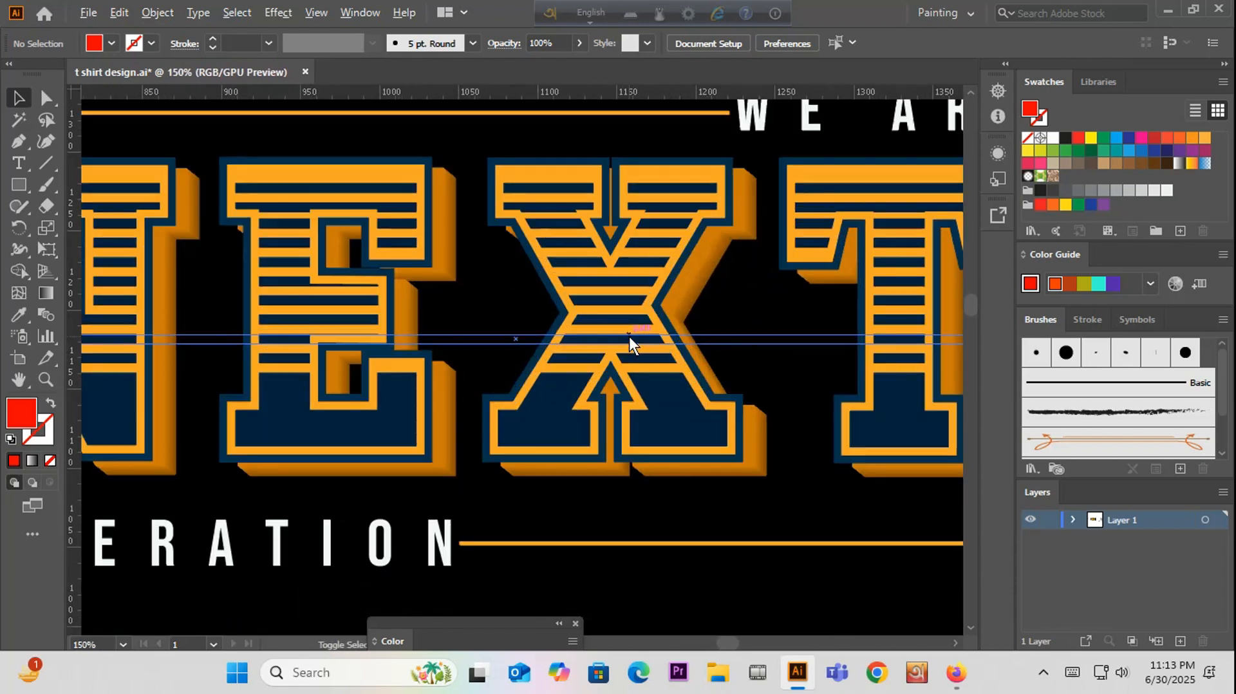
{"action": "scroll", "coordinate": [629, 336], "scroll_direction": "down", "scroll_amount": 2}
{"action": "scroll", "coordinate": [775, 384], "scroll_direction": "down", "scroll_amount": 3}
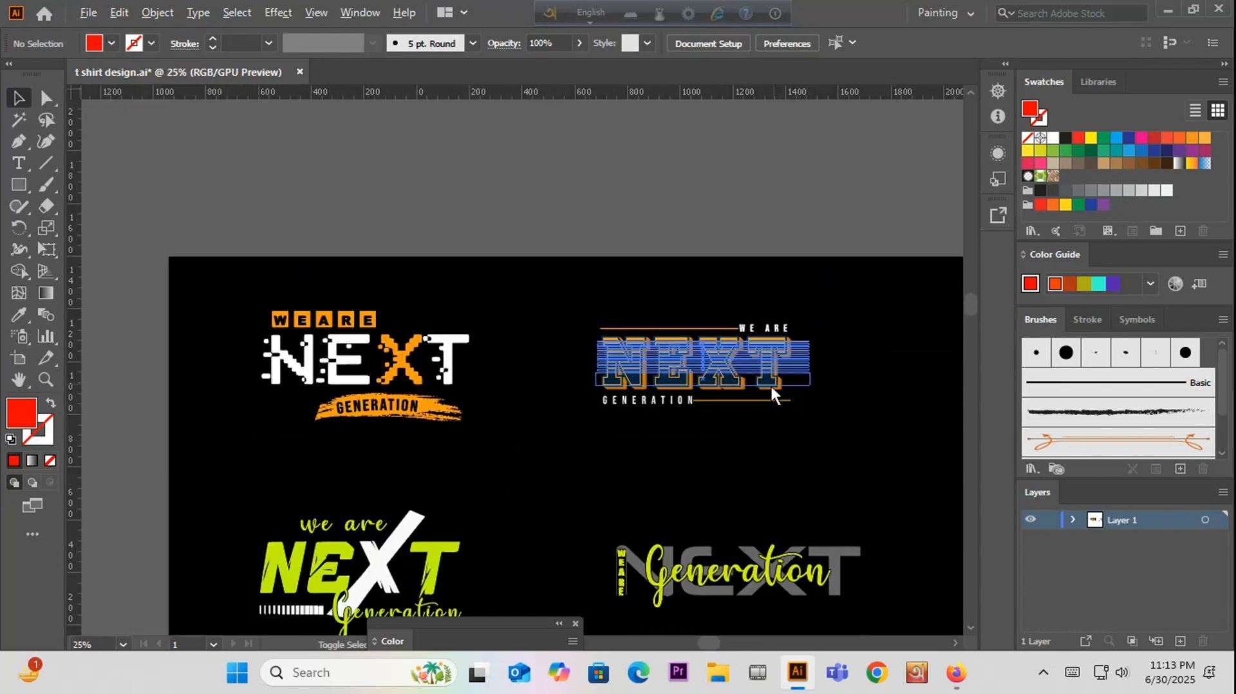
{"action": "left_click_drag", "start_coordinate": [758, 351], "coordinate": [702, 285]}
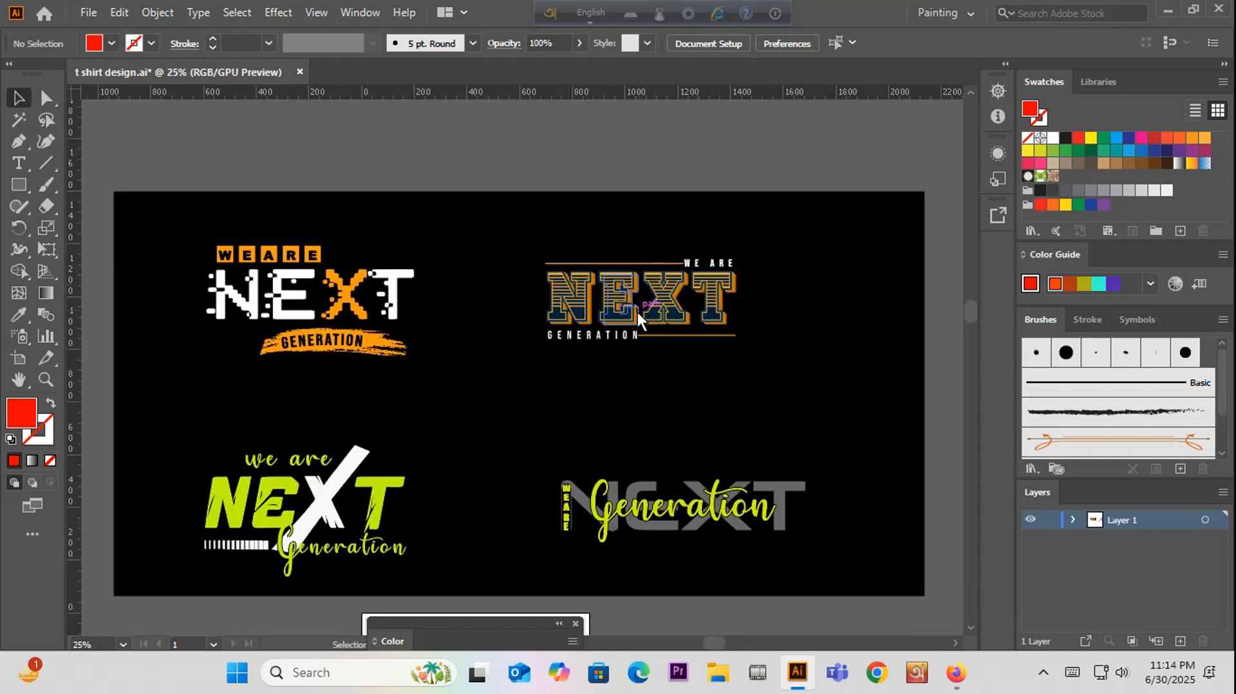
Step: Look over the two green script-lettered designs and the whole set of four above the blank artboard
{"action": "scroll", "coordinate": [633, 316], "scroll_direction": "down", "scroll_amount": 1}
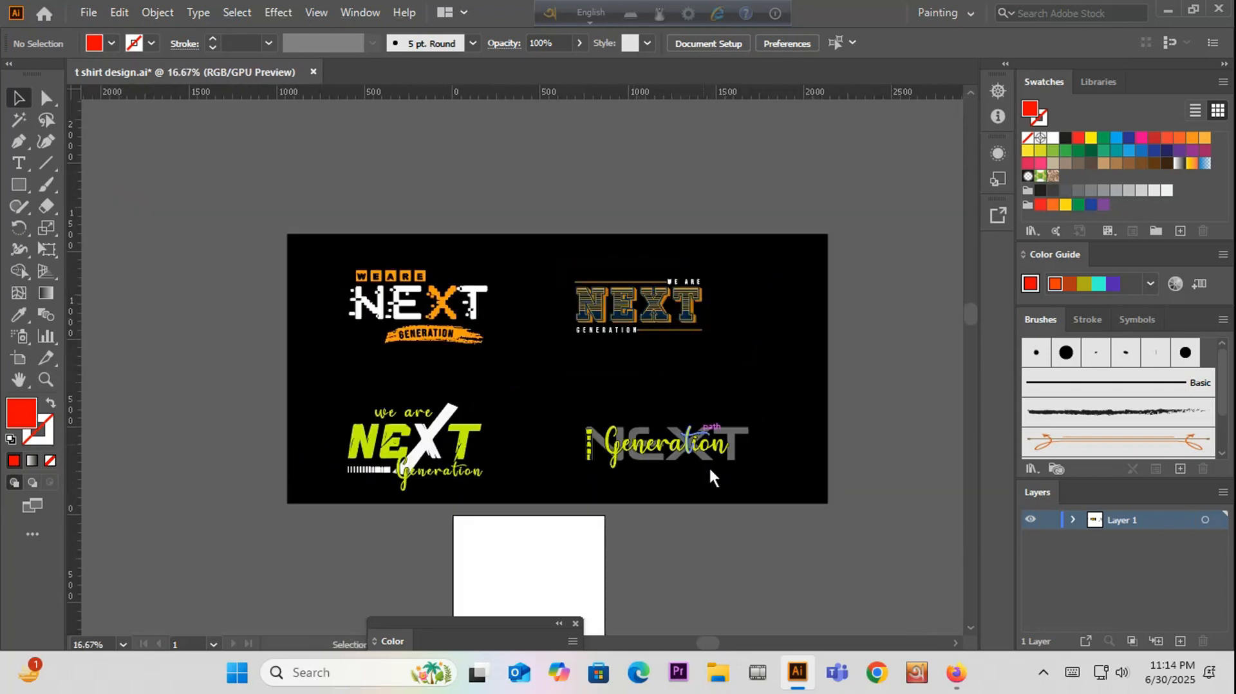
{"action": "scroll", "coordinate": [622, 489], "scroll_direction": "up", "scroll_amount": 2}
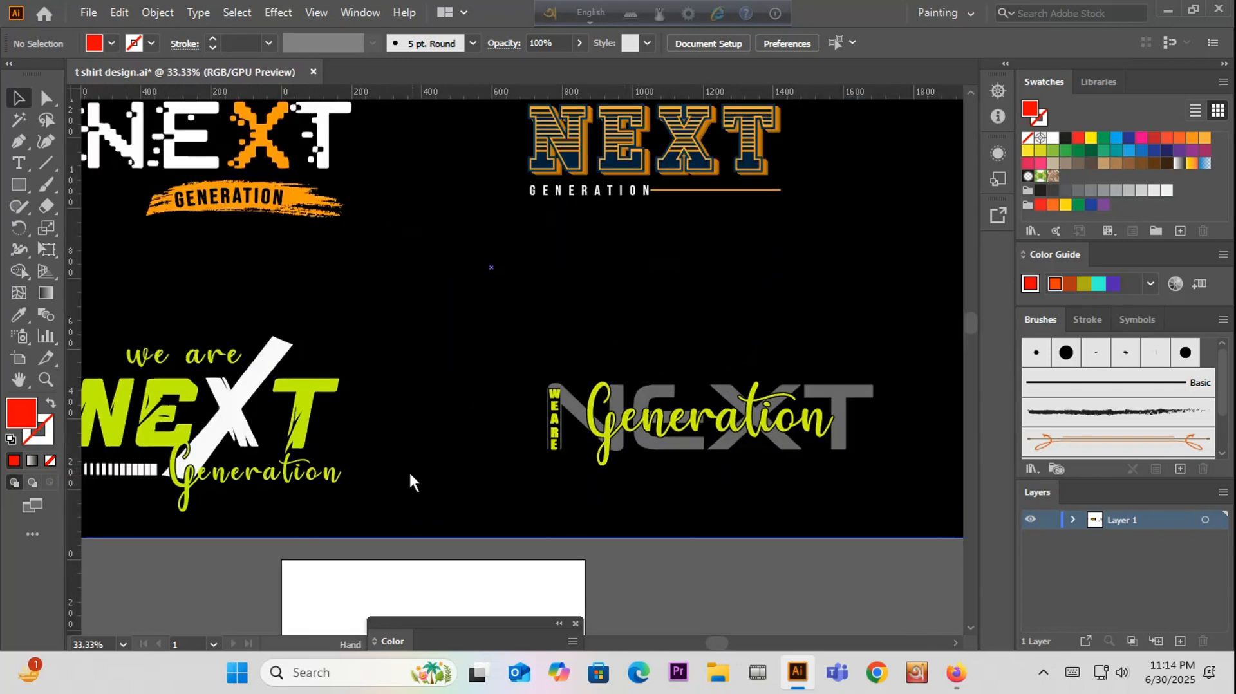
{"action": "left_click_drag", "start_coordinate": [408, 469], "coordinate": [605, 558]}
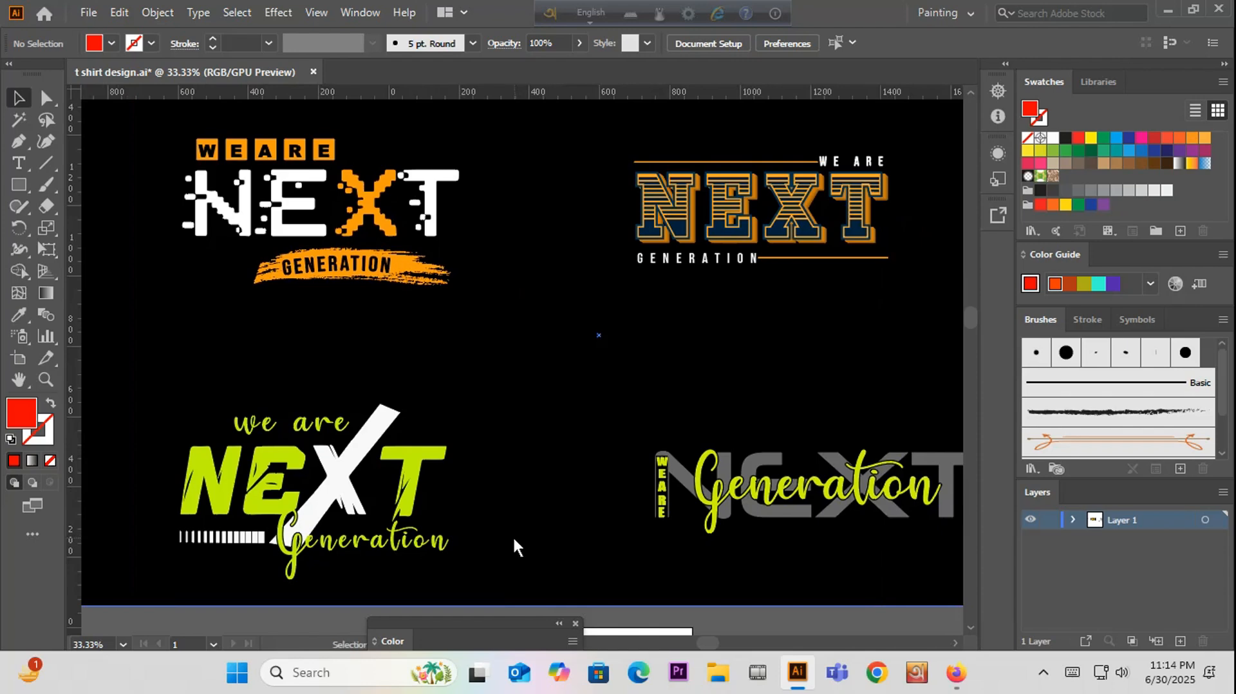
{"action": "scroll", "coordinate": [513, 535], "scroll_direction": "down", "scroll_amount": 2}
{"action": "left_click_drag", "start_coordinate": [713, 563], "coordinate": [605, 462]}
{"action": "scroll", "coordinate": [605, 462], "scroll_direction": "down", "scroll_amount": 1}
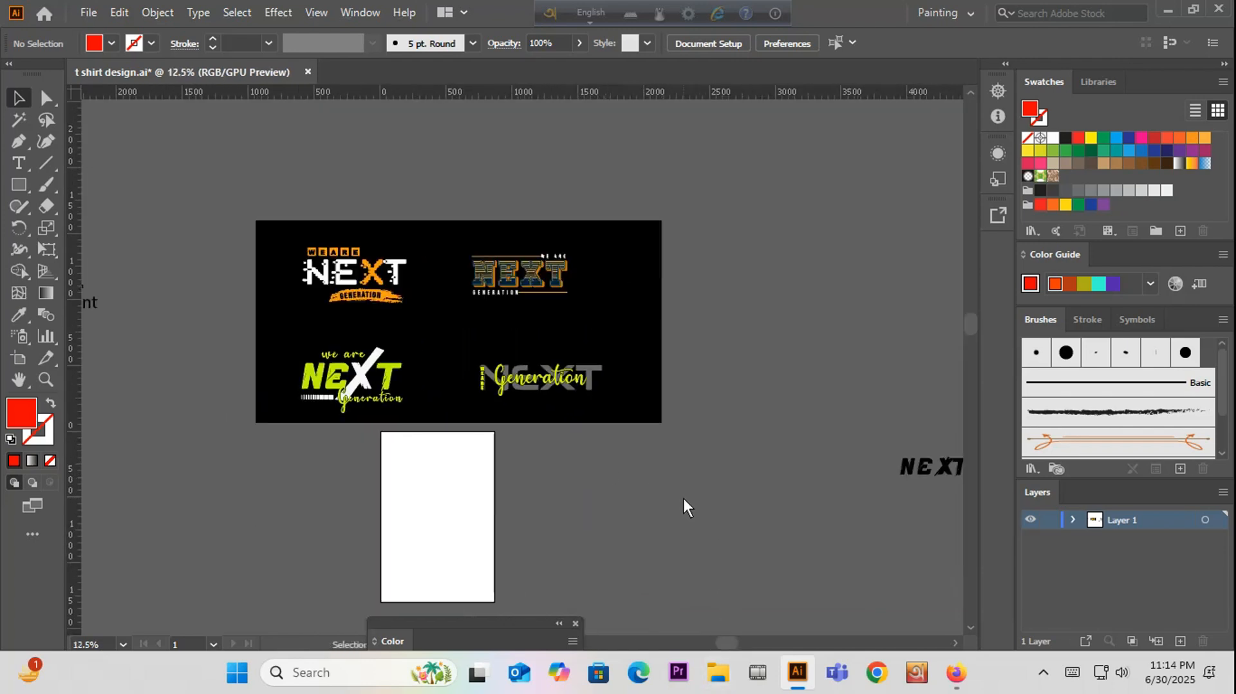
Step: Examine the pixel-style and brush-stroke NEXT designs up close, and view the whole sample set together with the blank artboard
{"action": "scroll", "coordinate": [734, 458], "scroll_direction": "down", "scroll_amount": 1}
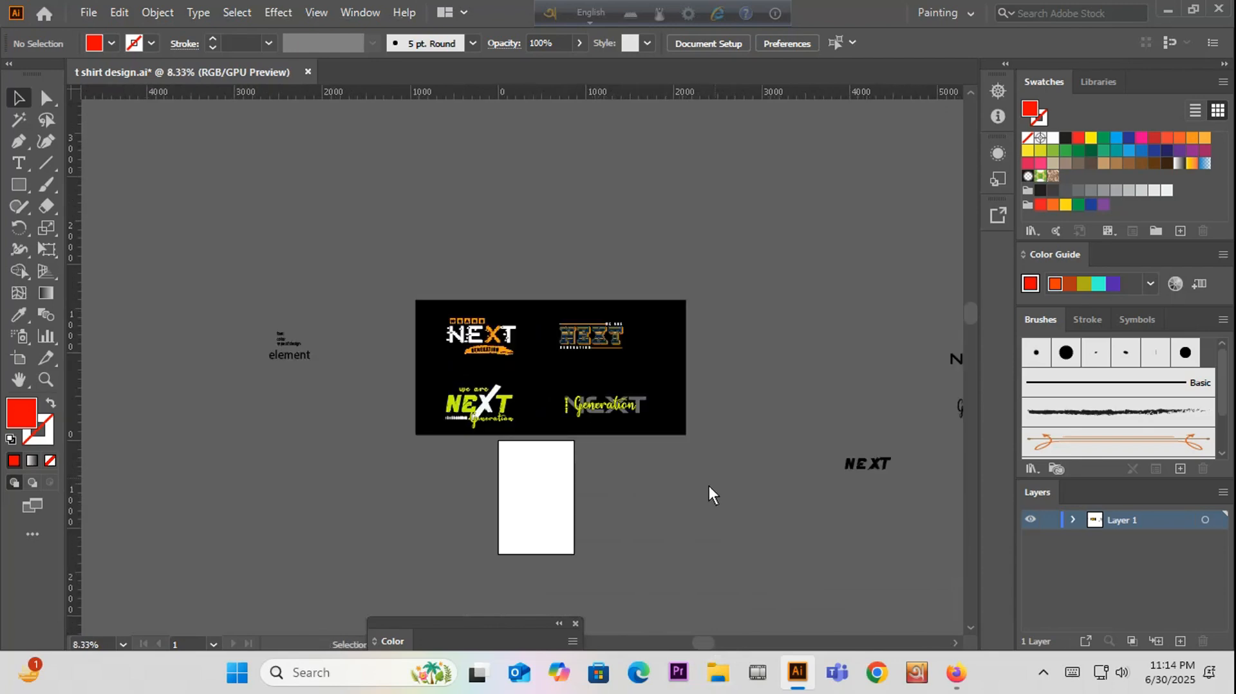
{"action": "scroll", "coordinate": [709, 485], "scroll_direction": "down", "scroll_amount": 1}
{"action": "left_click_drag", "start_coordinate": [681, 491], "coordinate": [613, 472]}
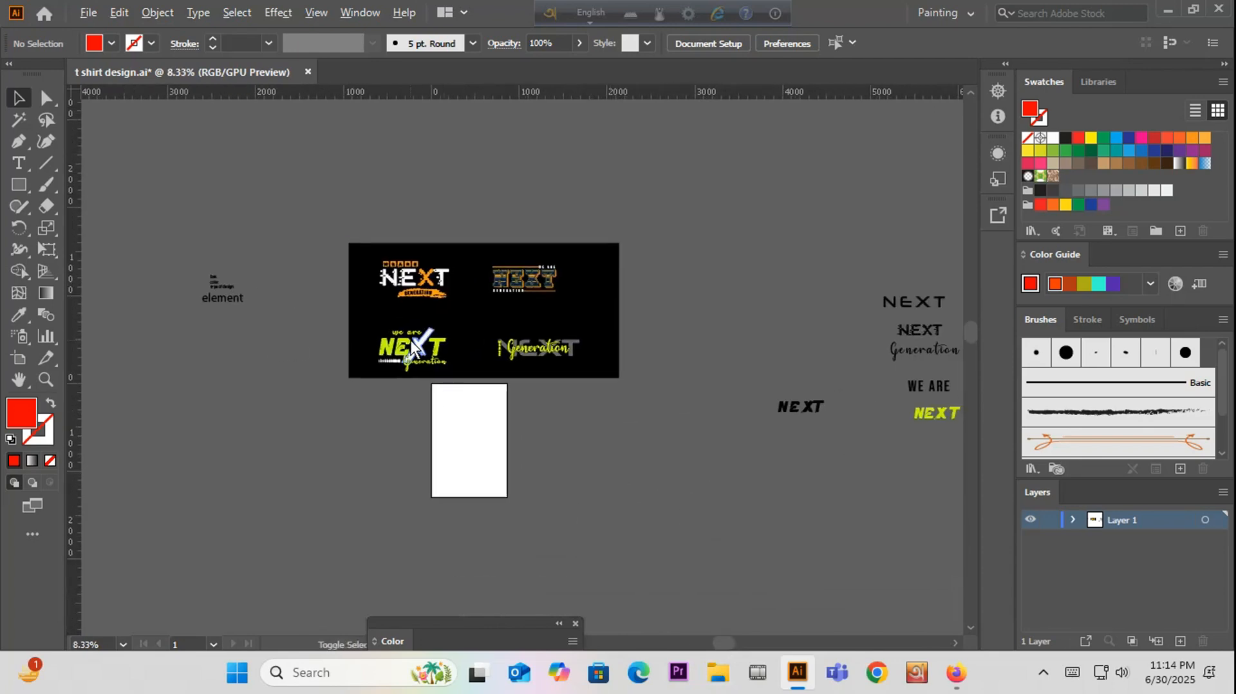
{"action": "scroll", "coordinate": [411, 340], "scroll_direction": "up", "scroll_amount": 2}
{"action": "scroll", "coordinate": [413, 384], "scroll_direction": "up", "scroll_amount": 1}
{"action": "scroll", "coordinate": [414, 385], "scroll_direction": "down", "scroll_amount": 1}
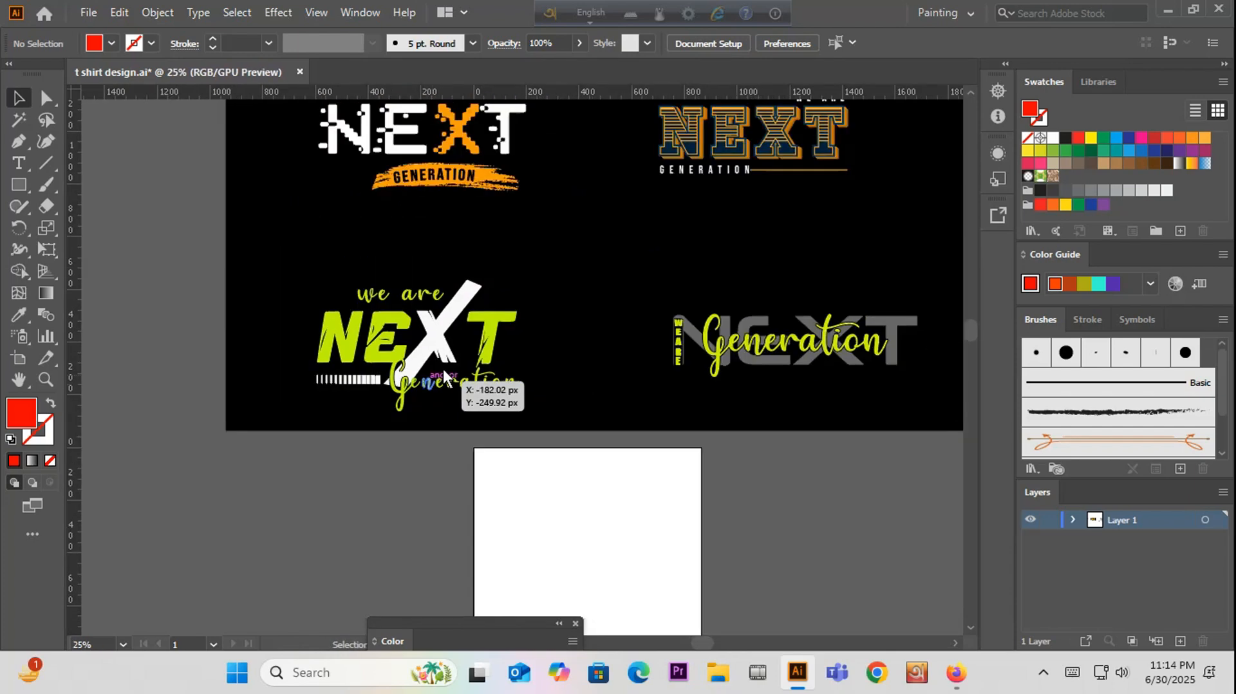
{"action": "left_click_drag", "start_coordinate": [503, 316], "coordinate": [487, 435]}
{"action": "scroll", "coordinate": [398, 260], "scroll_direction": "up", "scroll_amount": 2}
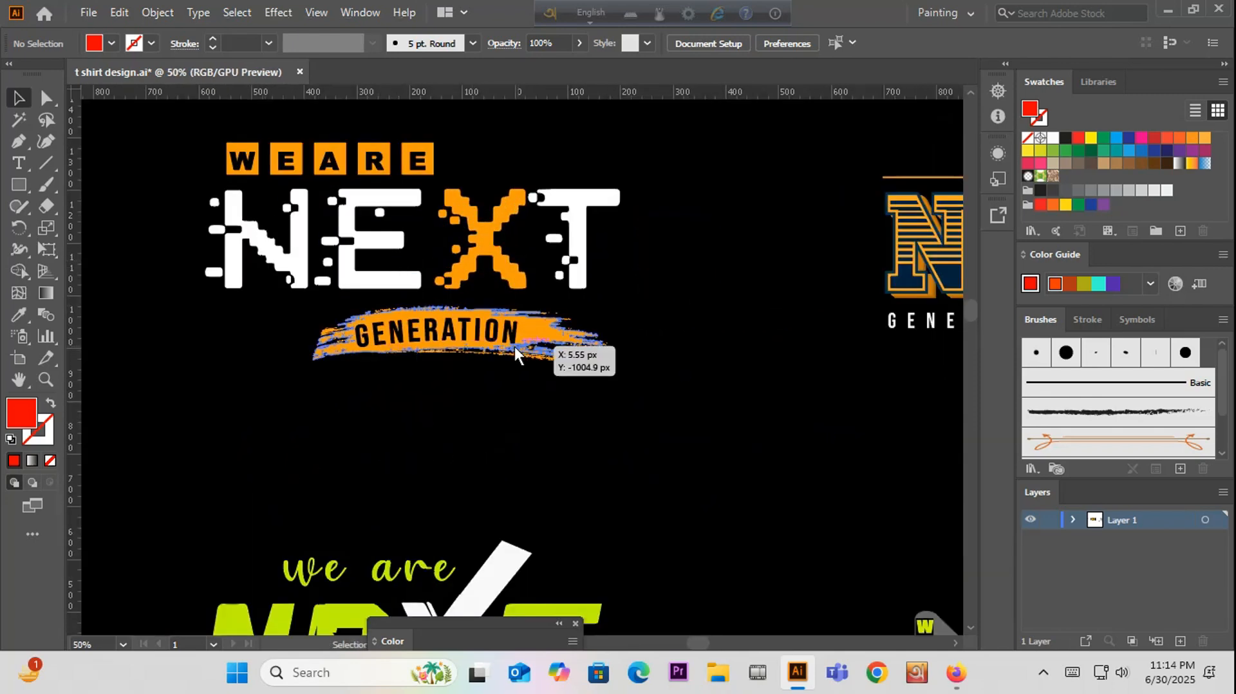
{"action": "scroll", "coordinate": [438, 368], "scroll_direction": "down", "scroll_amount": 1}
{"action": "scroll", "coordinate": [543, 442], "scroll_direction": "down", "scroll_amount": 1}
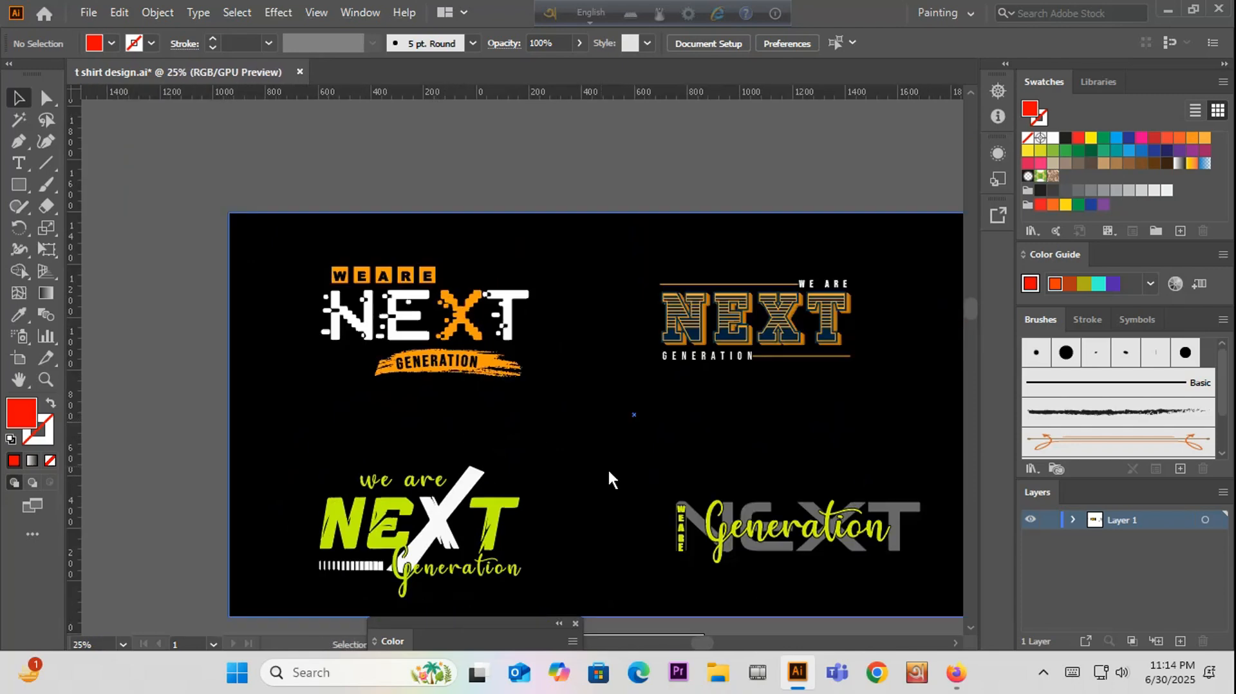
{"action": "left_click_drag", "start_coordinate": [637, 500], "coordinate": [501, 369]}
{"action": "scroll", "coordinate": [432, 395], "scroll_direction": "down", "scroll_amount": 1}
{"action": "left_click_drag", "start_coordinate": [603, 482], "coordinate": [565, 405]}
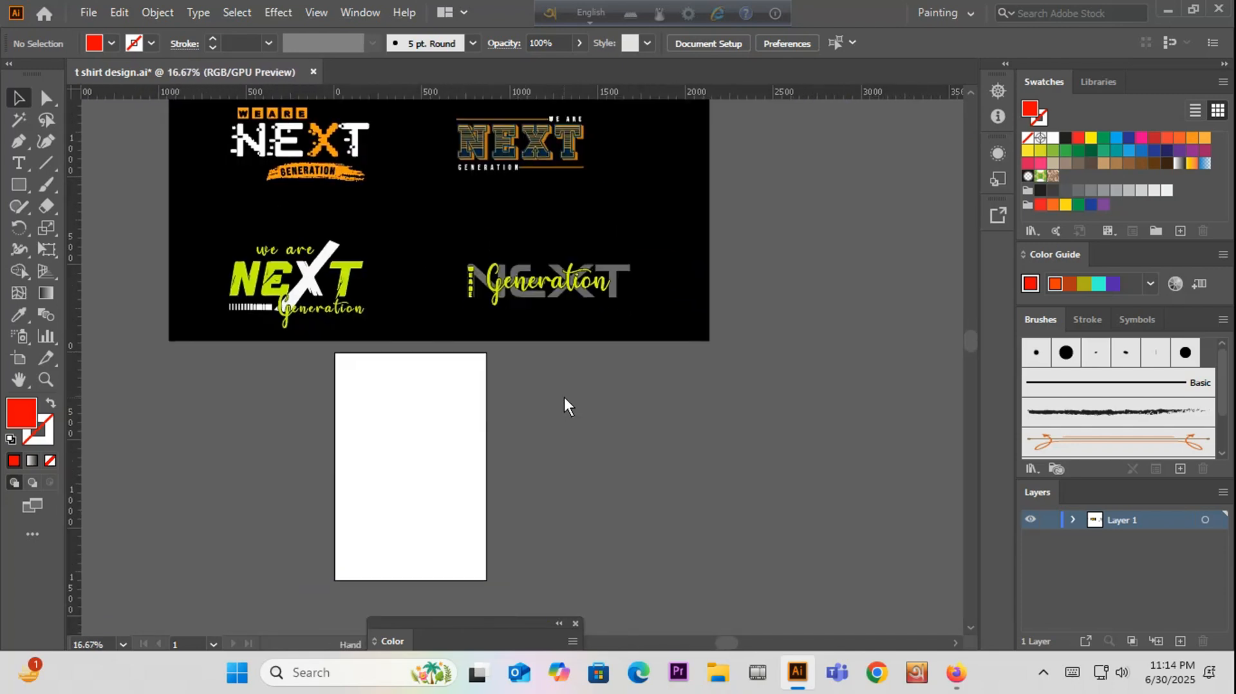
Step: Draw a rectangle covering the blank artboard, fill it with black (000000), and clear the selection
{"action": "scroll", "coordinate": [436, 435], "scroll_direction": "down", "scroll_amount": 1}
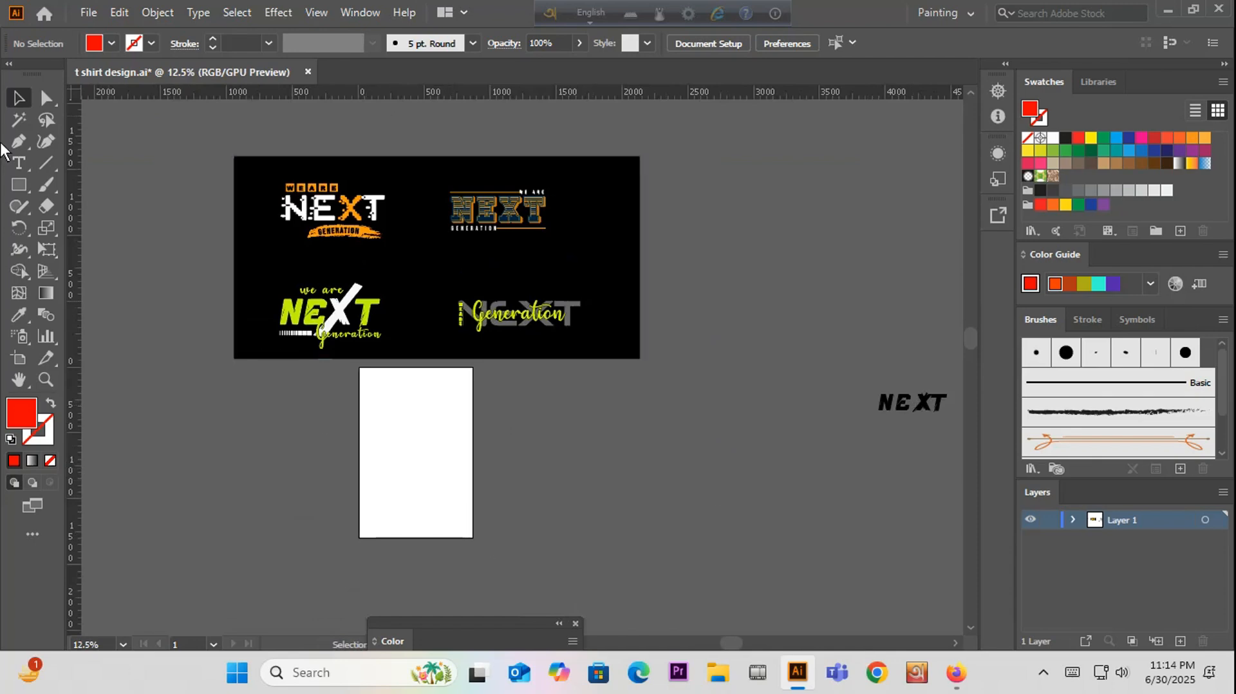
{"action": "left_click", "coordinate": [19, 186]}
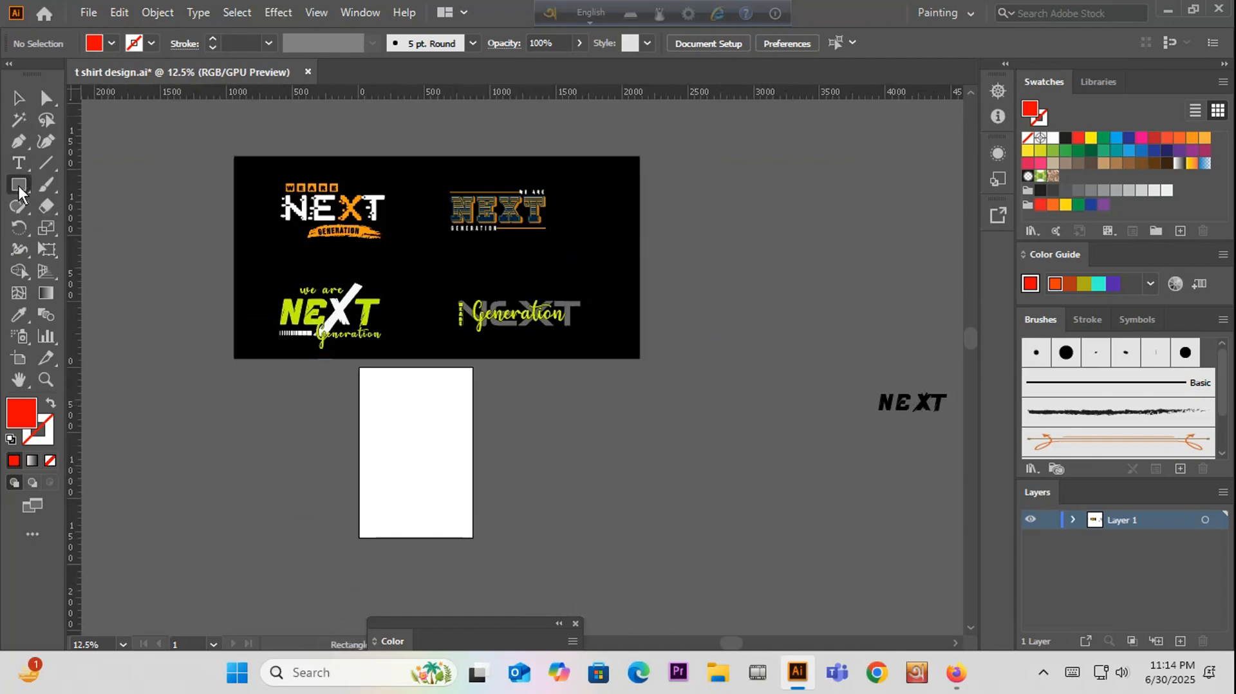
{"action": "left_click_drag", "start_coordinate": [361, 369], "coordinate": [470, 537]}
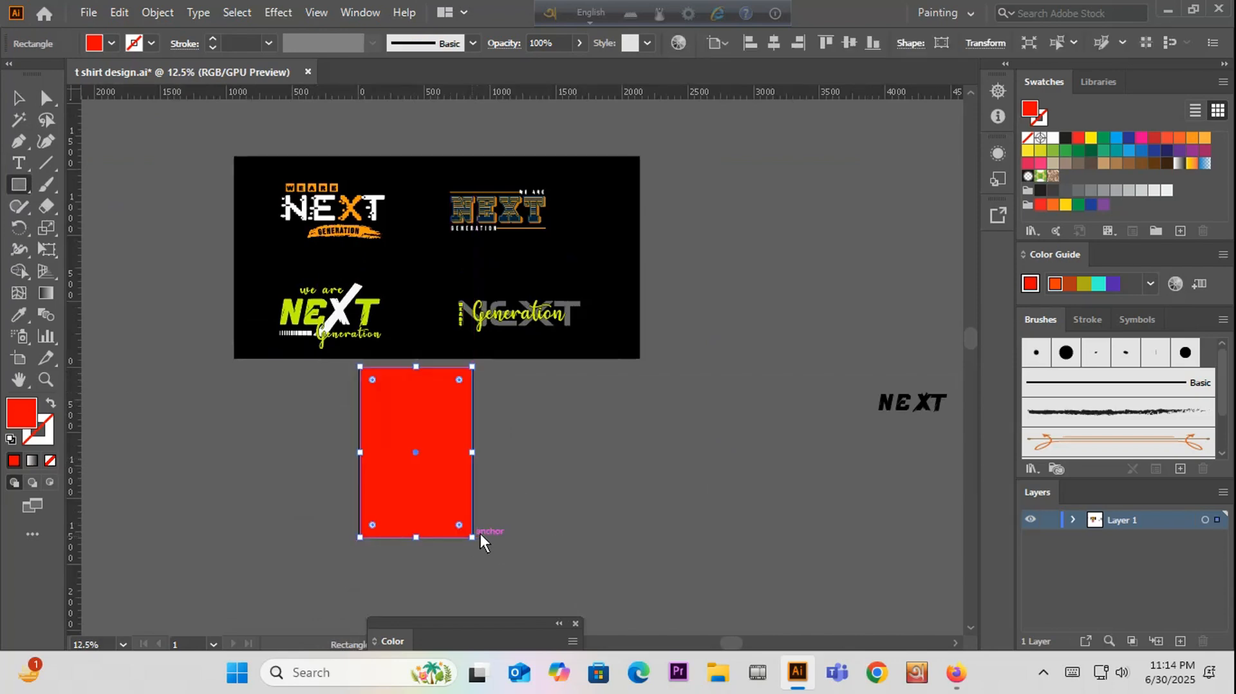
{"action": "double_click", "coordinate": [18, 414]}
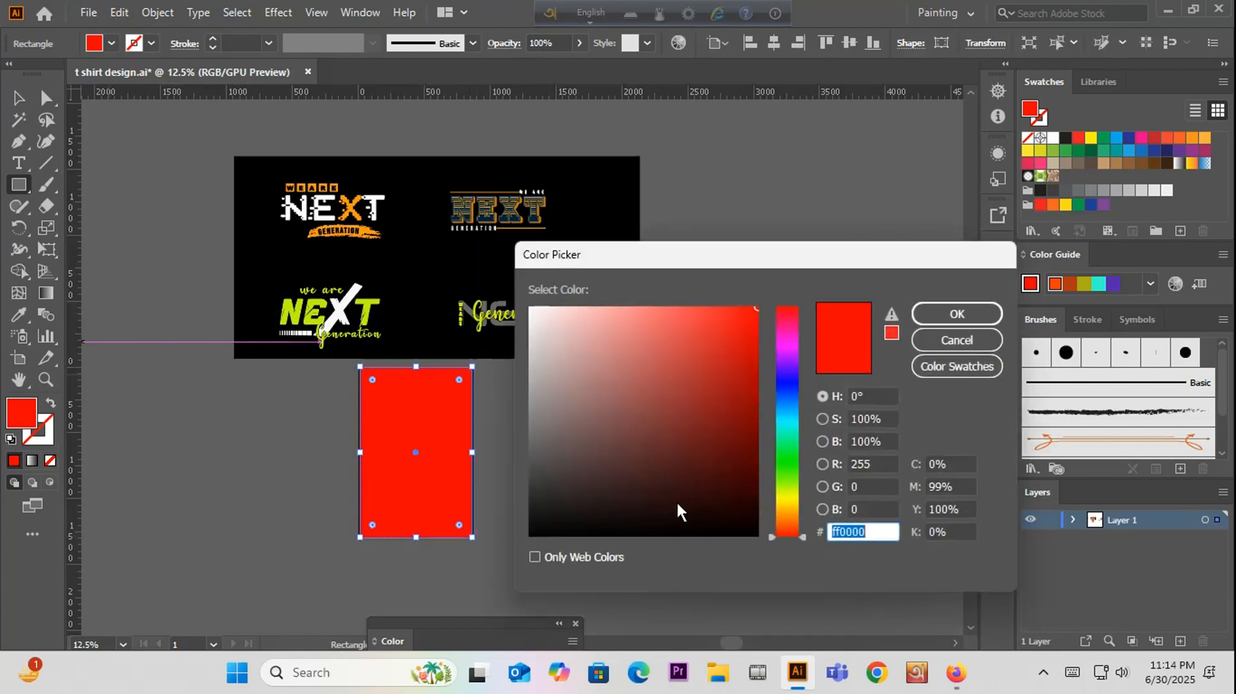
{"action": "type", "text": "000000"}
{"action": "left_click", "coordinate": [979, 320]}
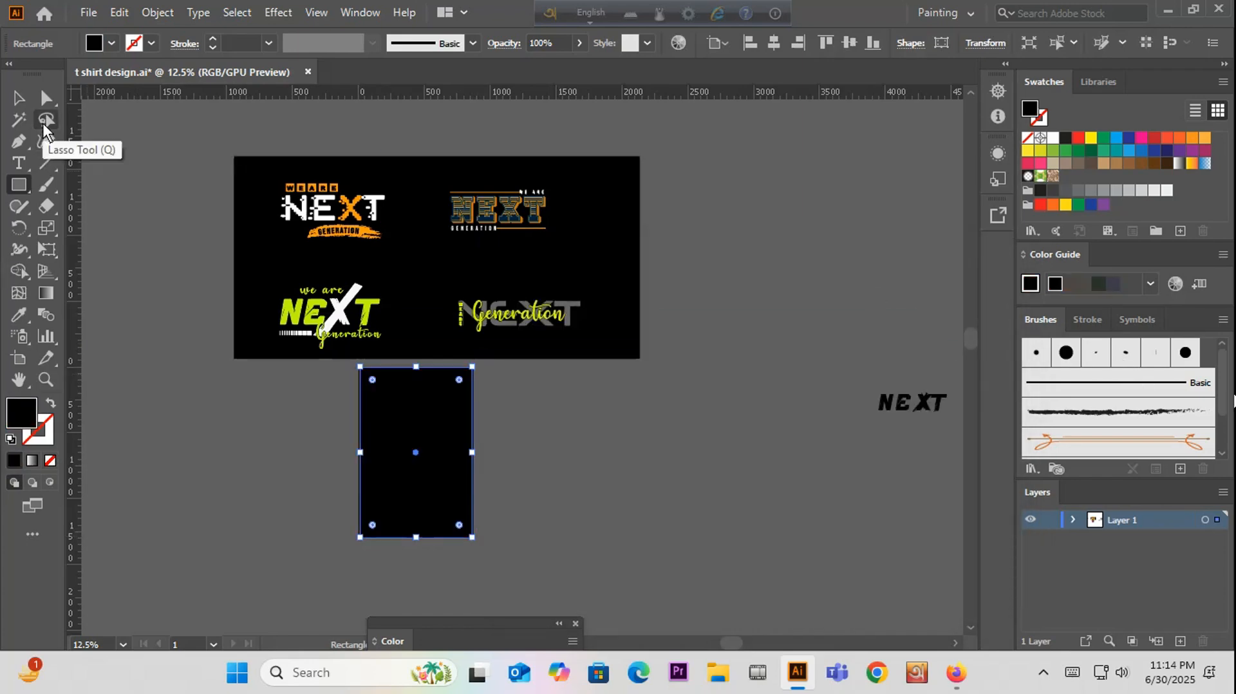
{"action": "key", "text": "ctrl+shift+a"}
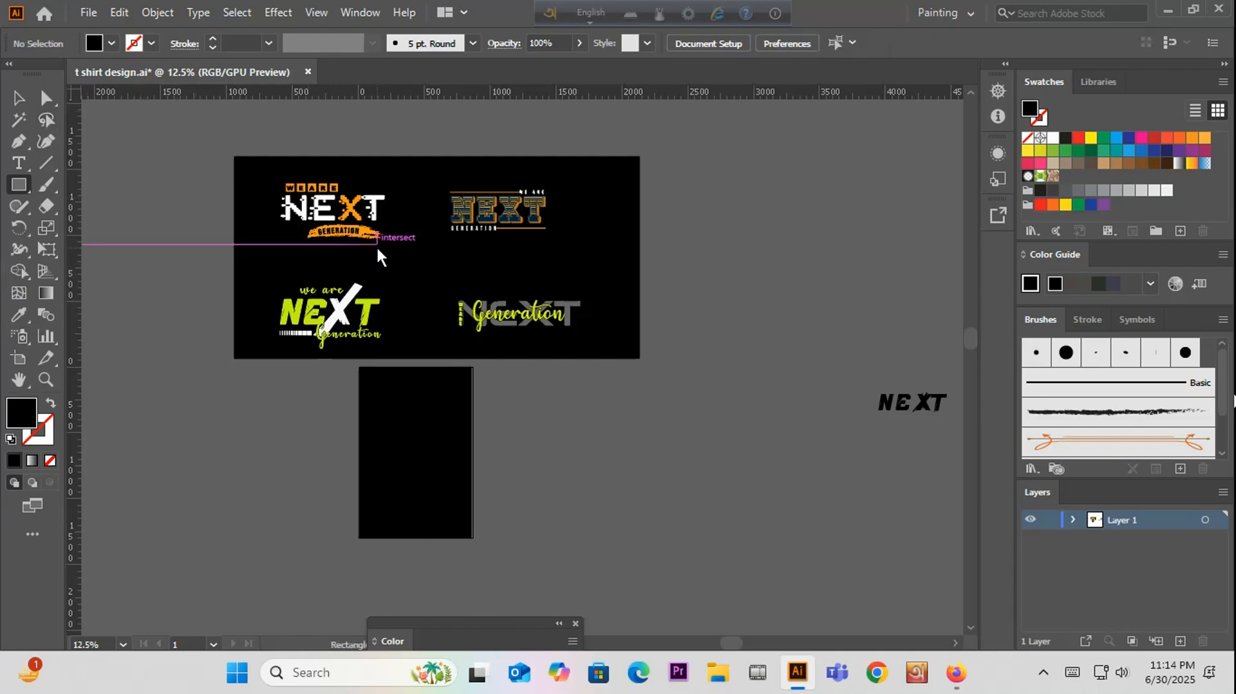
Step: Place the pixel-style NEXT text in the Positive System font on the empty canvas beside the black artboard
{"action": "left_click", "coordinate": [20, 106]}
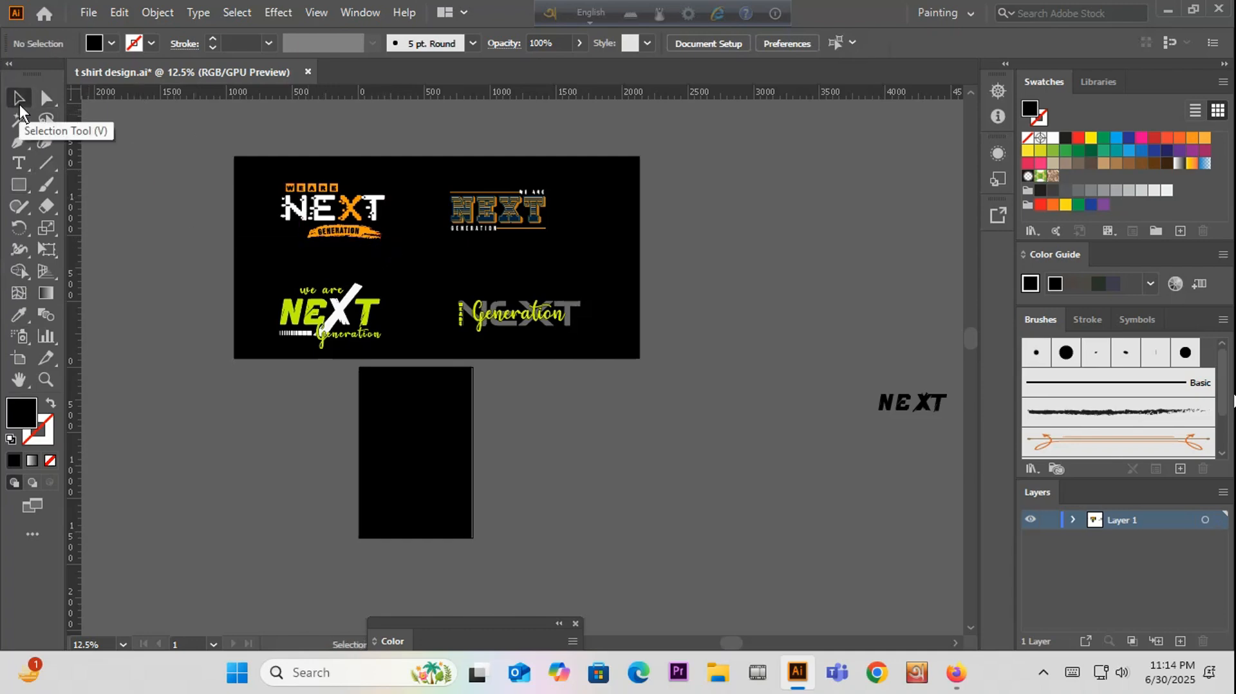
{"action": "scroll", "coordinate": [217, 221], "scroll_direction": "down", "scroll_amount": 1}
{"action": "left_click_drag", "start_coordinate": [830, 286], "coordinate": [289, 401]}
{"action": "left_click", "coordinate": [668, 311]}
{"action": "scroll", "coordinate": [284, 403], "scroll_direction": "up", "scroll_amount": 2}
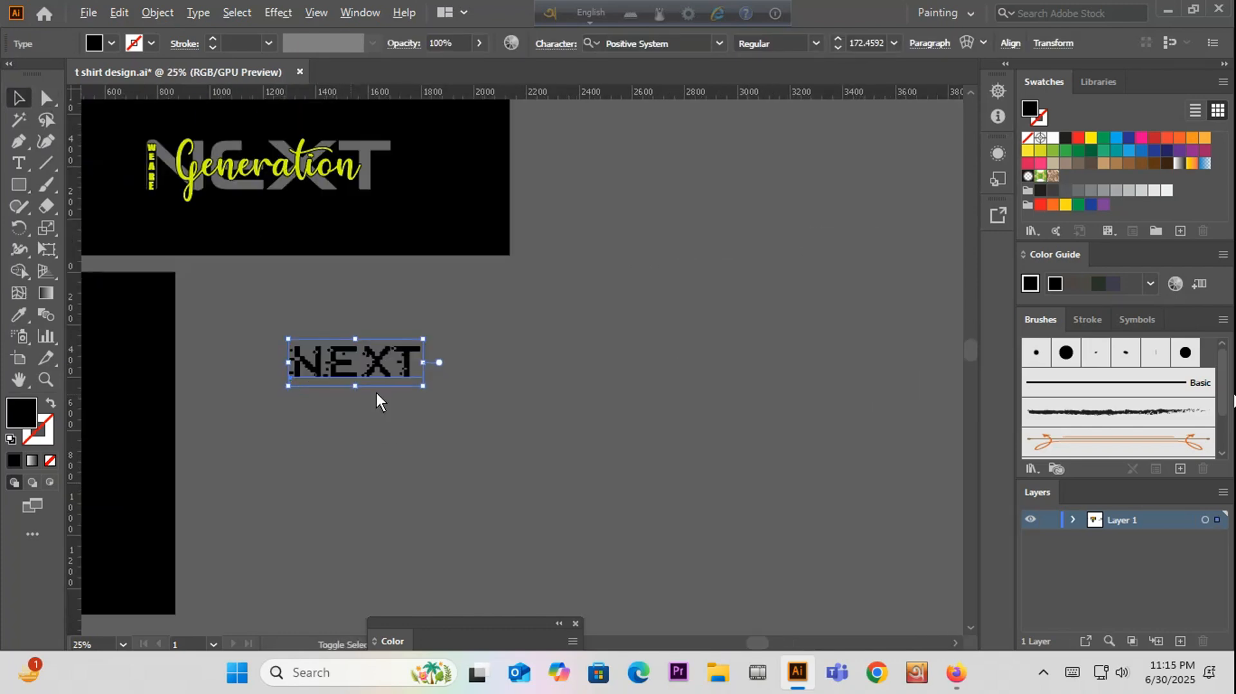
Step: Convert the pixel-style NEXT text beside the artboard to outlines
{"action": "right_click", "coordinate": [356, 370]}
{"action": "left_click", "coordinate": [325, 338]}
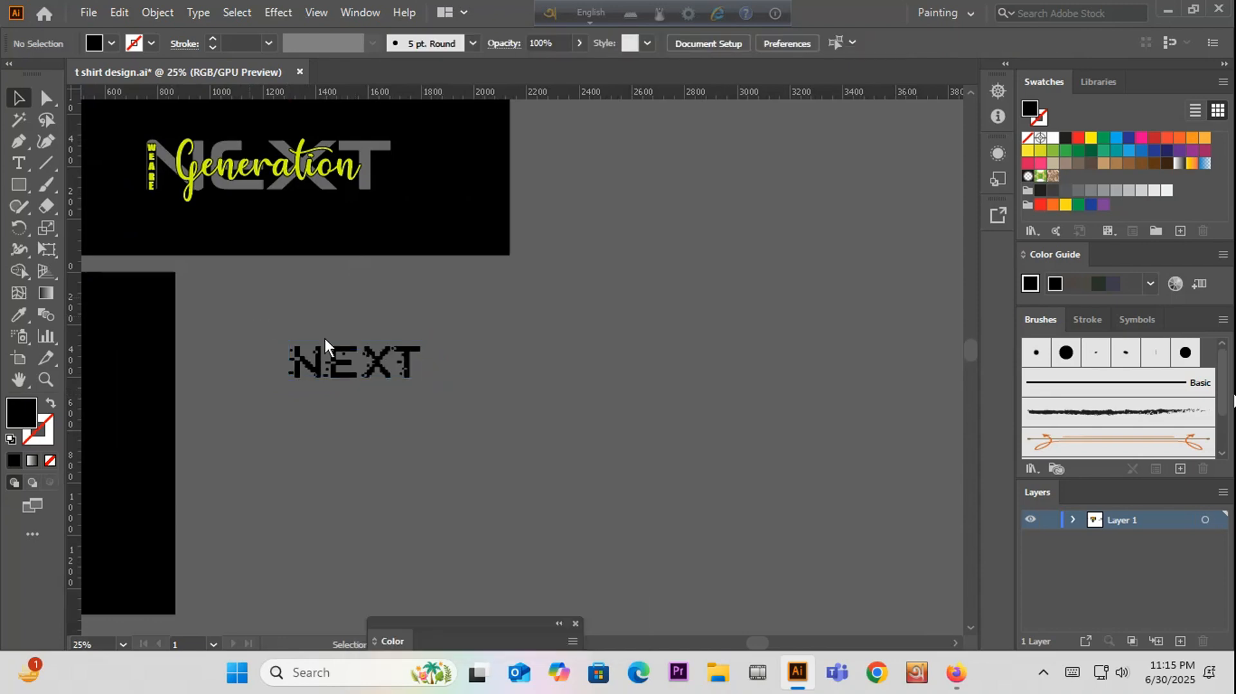
{"action": "scroll", "coordinate": [346, 302], "scroll_direction": "down", "scroll_amount": 1}
{"action": "left_click_drag", "start_coordinate": [346, 303], "coordinate": [436, 332]}
{"action": "scroll", "coordinate": [446, 395], "scroll_direction": "up", "scroll_amount": 2}
{"action": "left_click", "coordinate": [447, 391]}
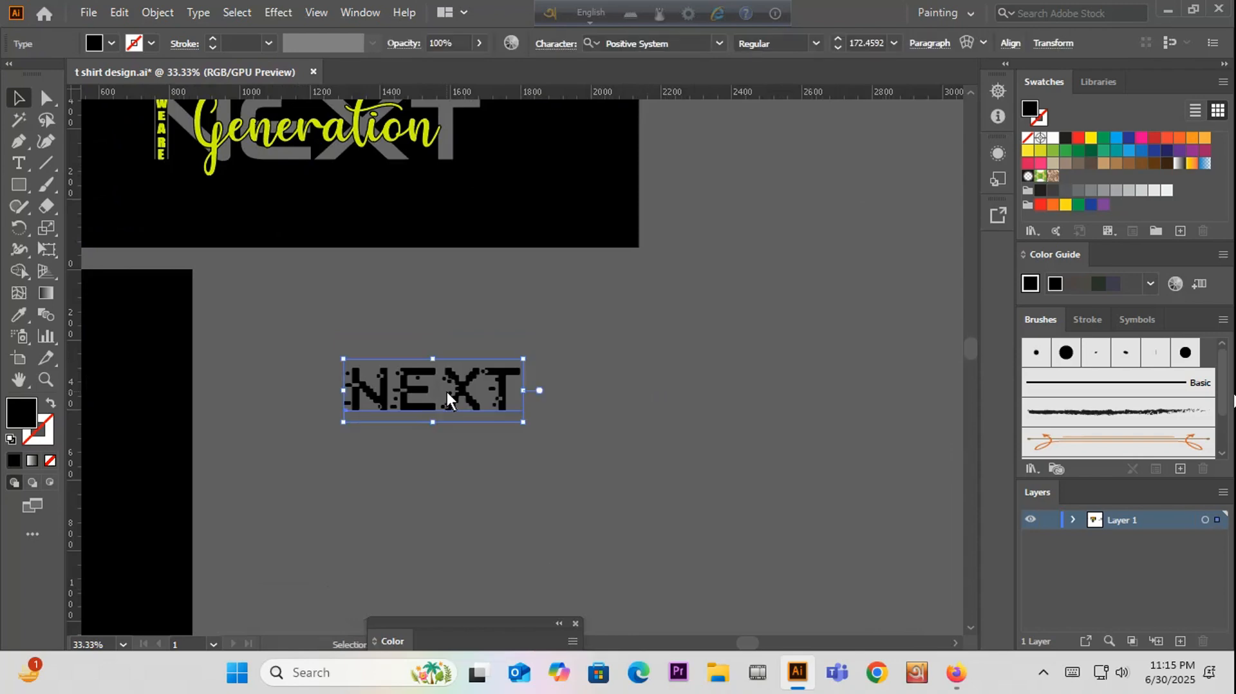
{"action": "right_click", "coordinate": [446, 391]}
{"action": "left_click", "coordinate": [507, 136]}
Step: Recolour the outlined NEXT white with the Eyedropper, sampling the white brush stroke of the X in the green sample design
{"action": "scroll", "coordinate": [500, 493], "scroll_direction": "down", "scroll_amount": 2}
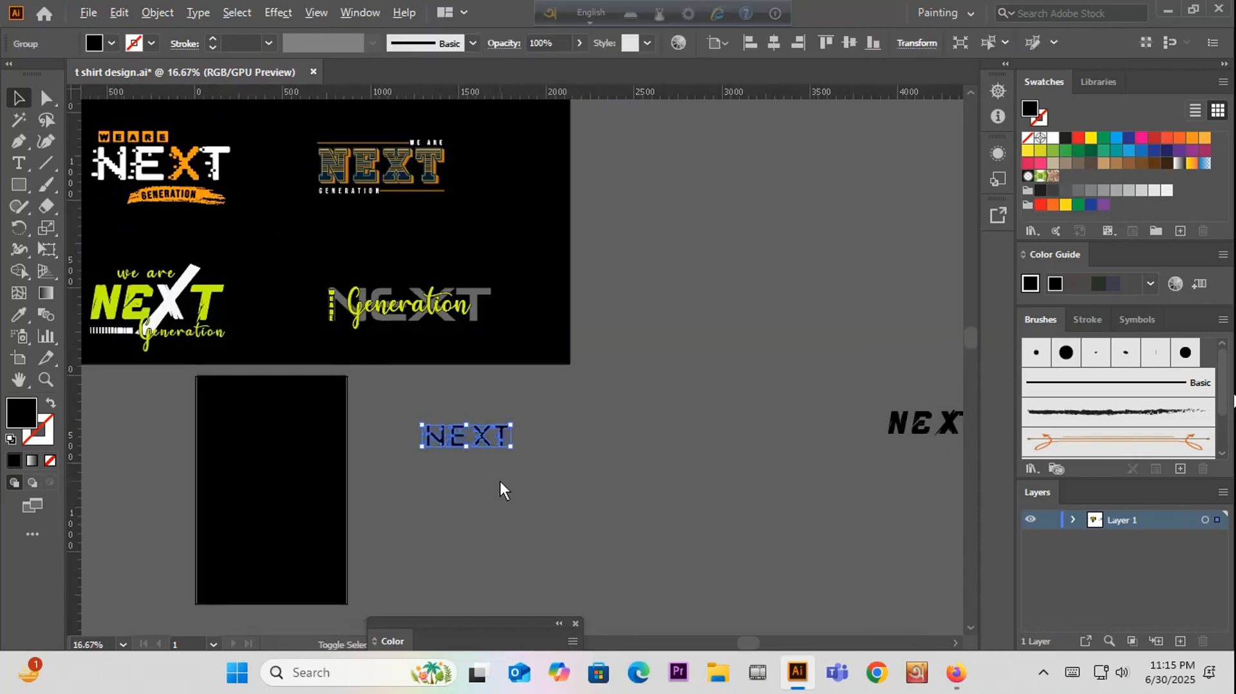
{"action": "key", "text": "i"}
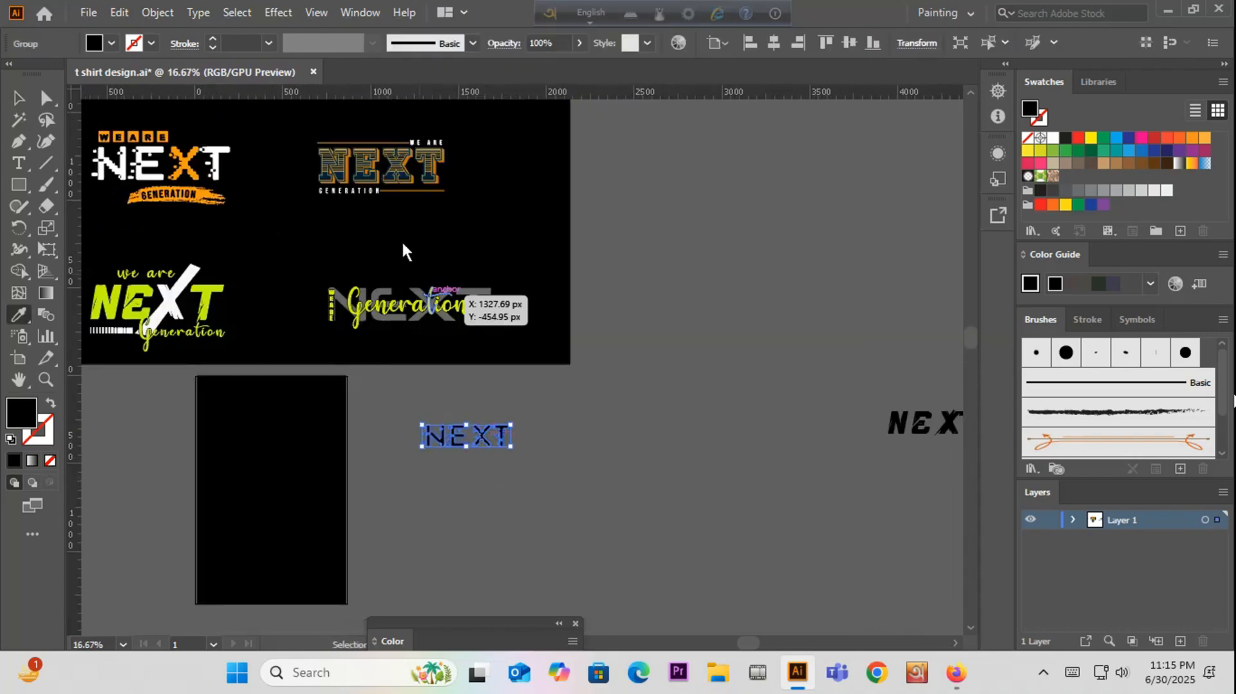
{"action": "left_click", "coordinate": [175, 288]}
{"action": "left_click", "coordinate": [185, 281]}
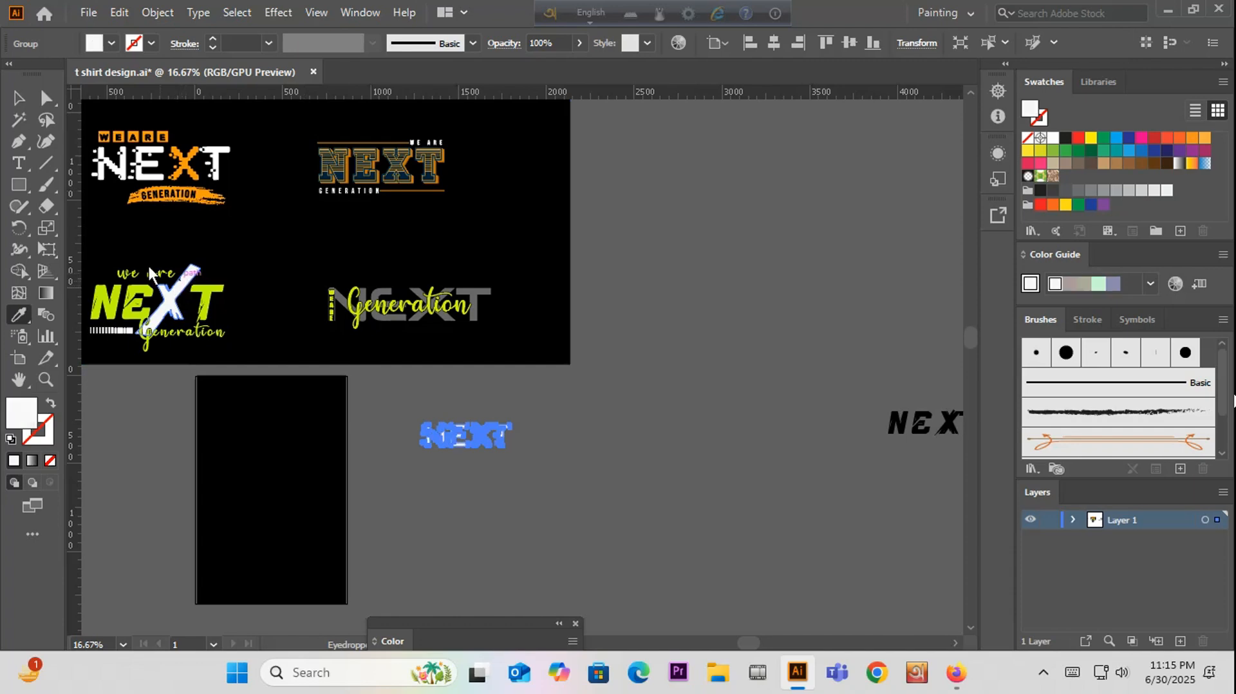
{"action": "key", "text": "v"}
Step: Bring the white NEXT lettering to the front, move it onto the upper part of the black artboard, and deselect it
{"action": "right_click", "coordinate": [523, 413]}
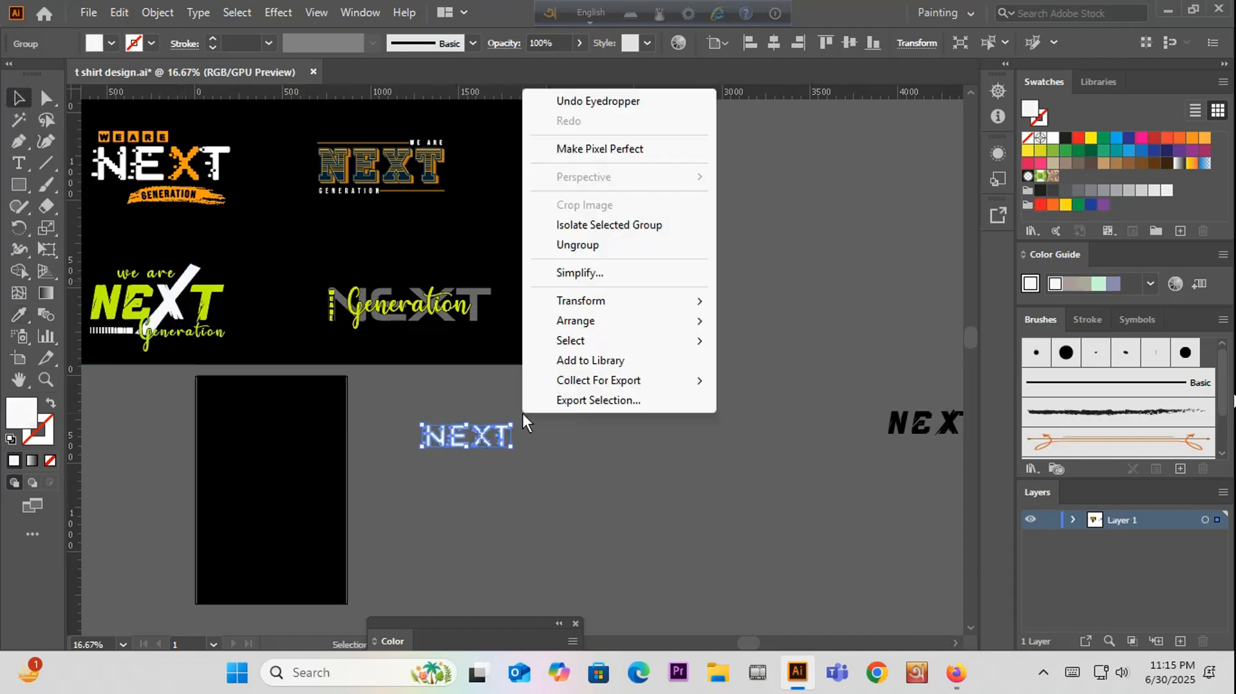
{"action": "mouse_move", "coordinate": [576, 322]}
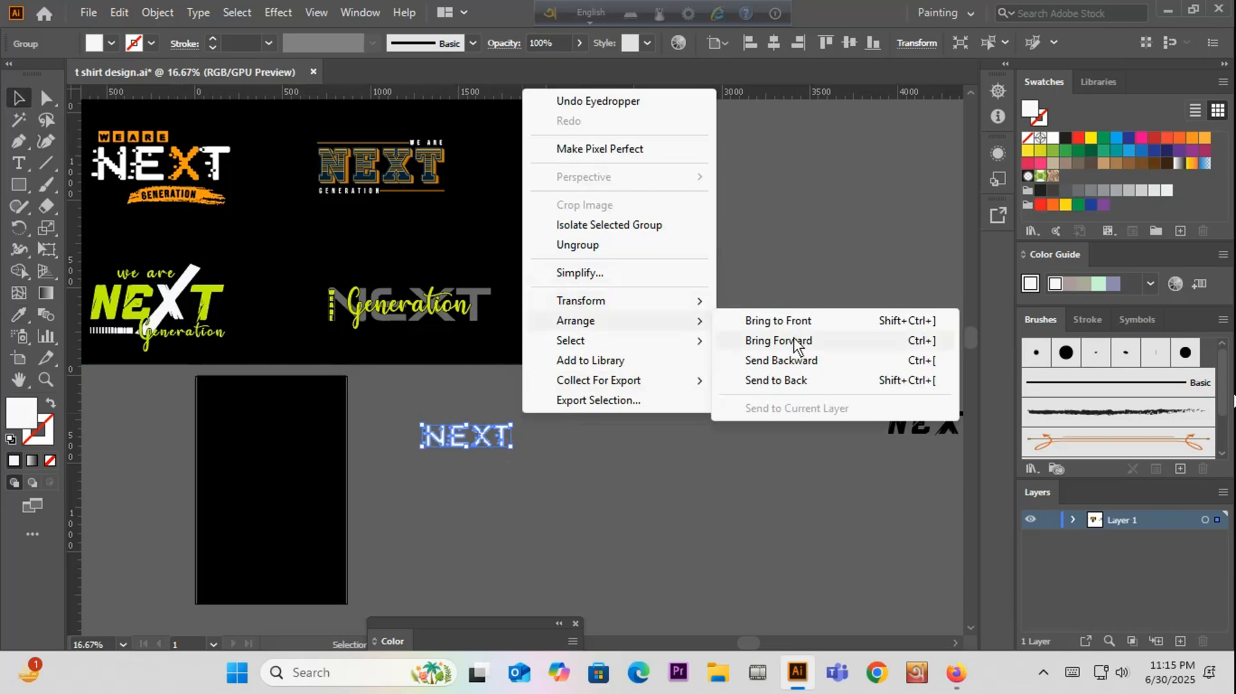
{"action": "left_click", "coordinate": [779, 322]}
{"action": "left_click_drag", "start_coordinate": [455, 438], "coordinate": [259, 457]}
{"action": "left_click_drag", "start_coordinate": [405, 487], "coordinate": [499, 524]}
{"action": "left_click", "coordinate": [594, 456]}
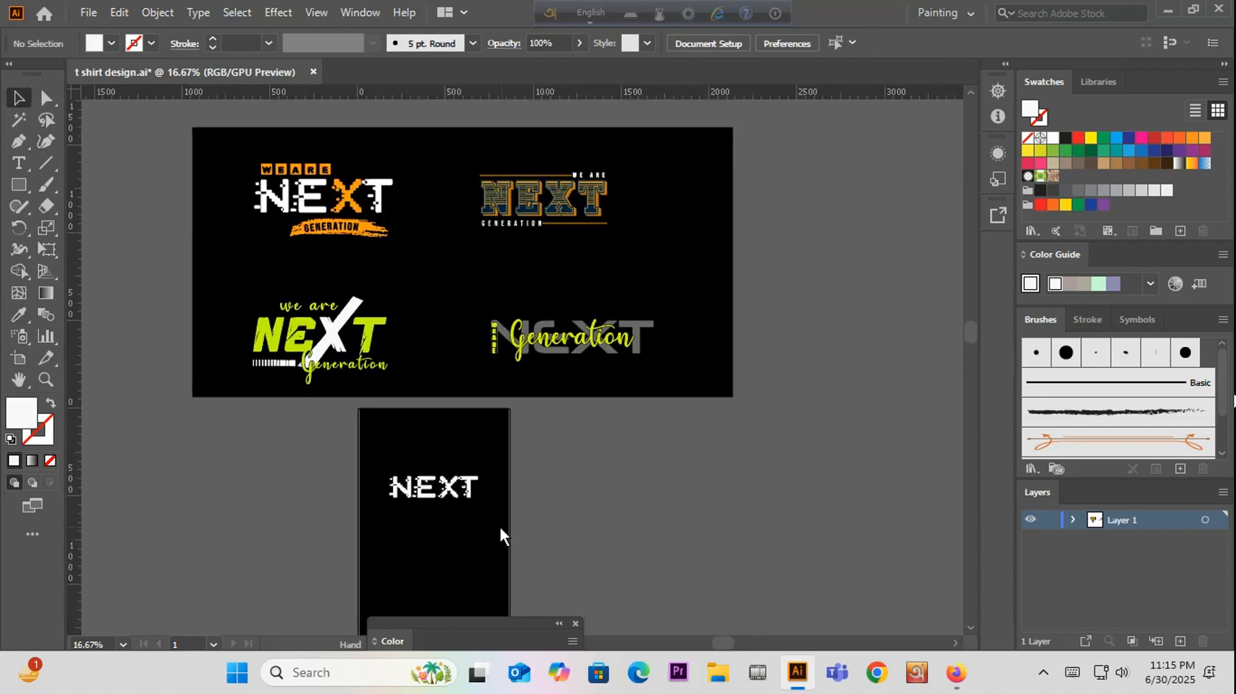
Step: Ungroup the NEXT lettering and colour only its X orange, sampled from the X of the pixel-style sample design
{"action": "right_click", "coordinate": [432, 488]}
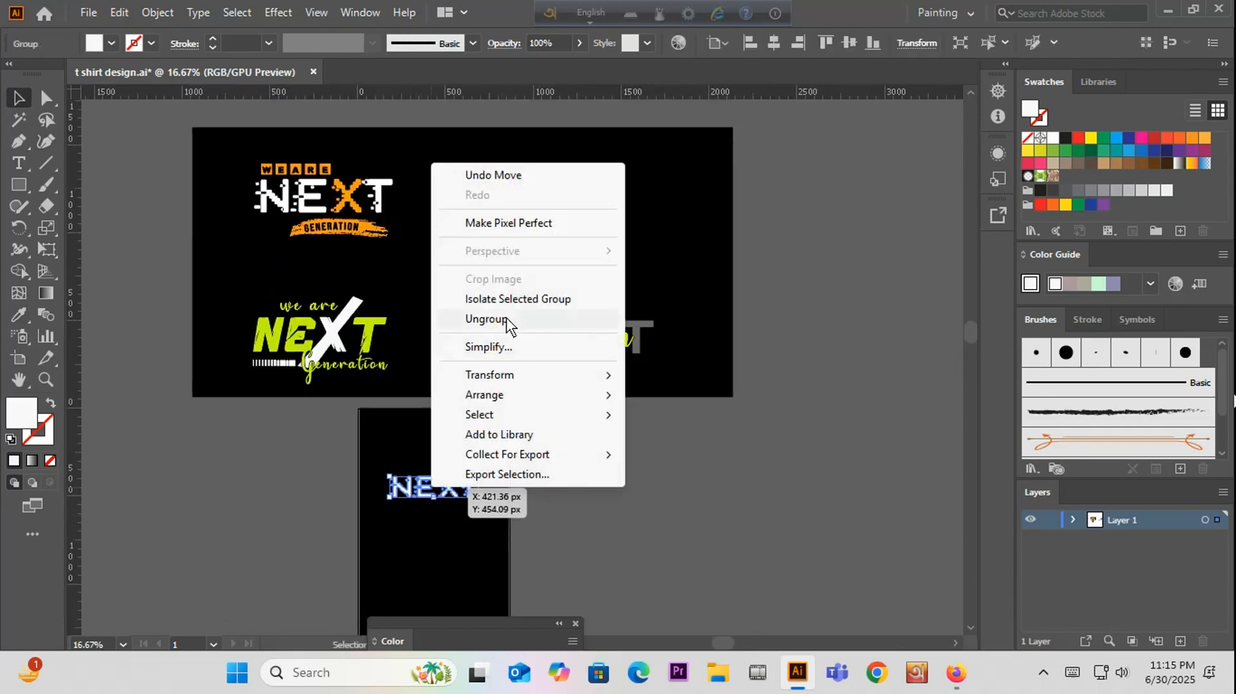
{"action": "left_click", "coordinate": [505, 329]}
{"action": "left_click", "coordinate": [454, 489]}
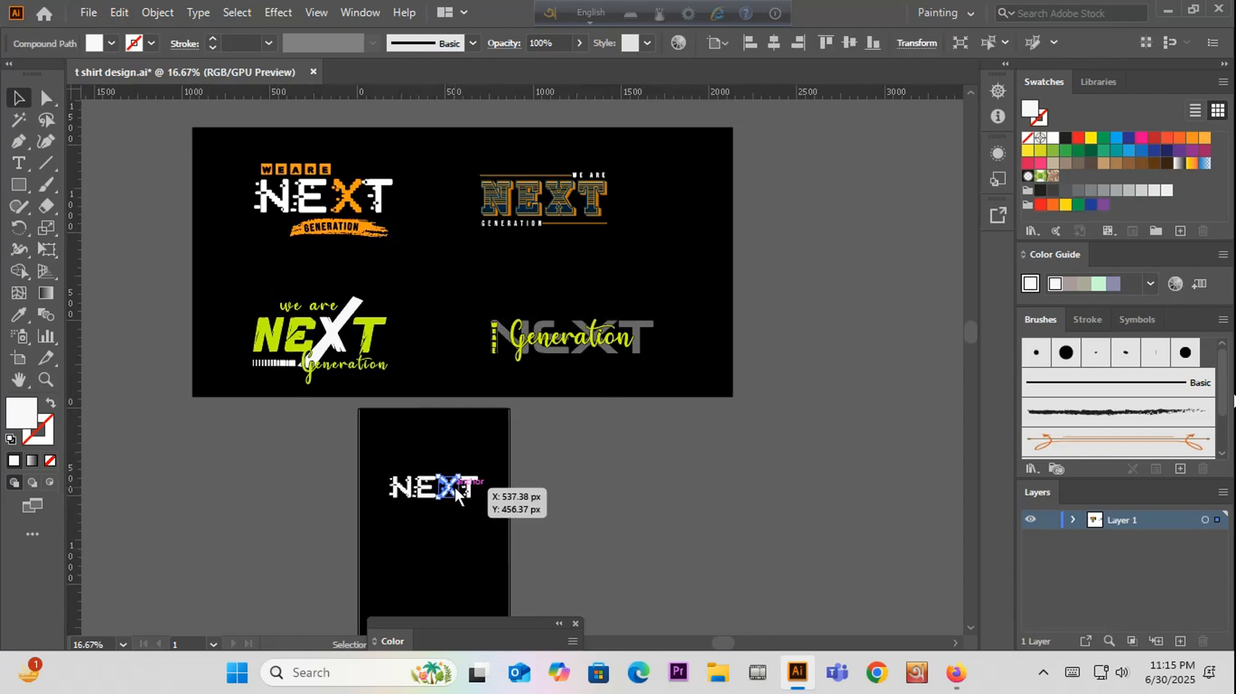
{"action": "key", "text": "i"}
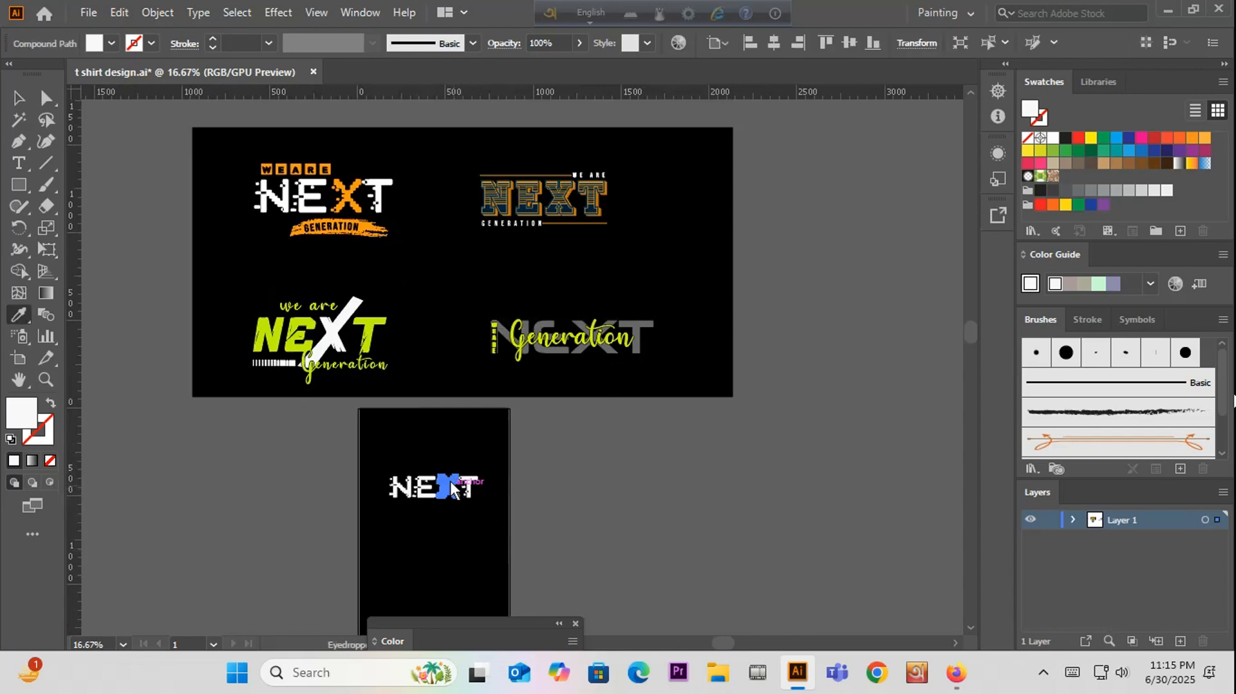
{"action": "left_click", "coordinate": [350, 195]}
{"action": "key", "text": "v"}
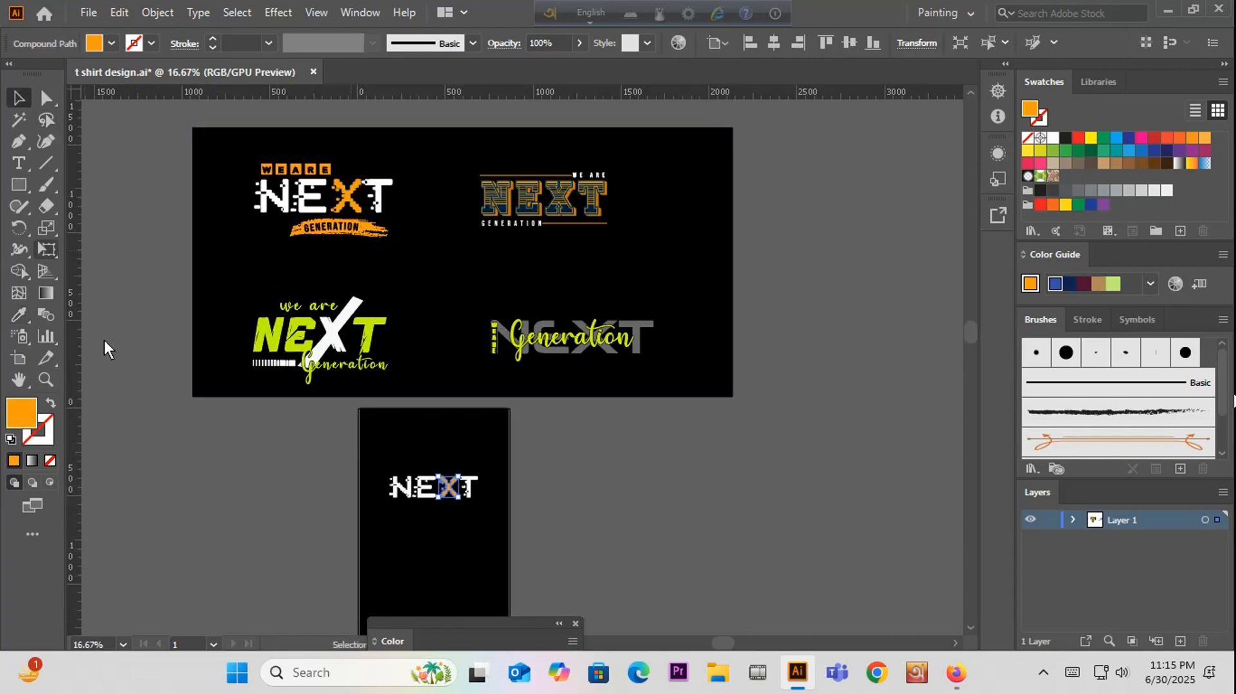
{"action": "left_click", "coordinate": [172, 420]}
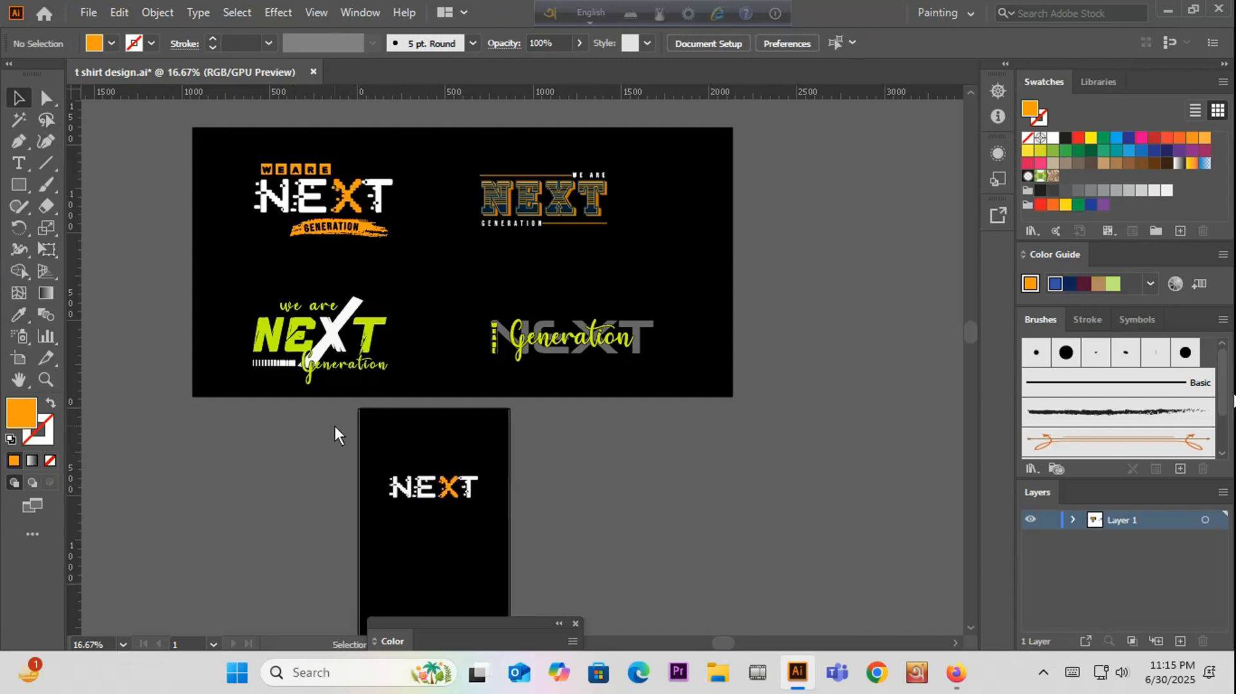
Step: Group the four NEXT letters again and centre the group vertically on the black artboard
{"action": "left_click_drag", "start_coordinate": [360, 444], "coordinate": [489, 527]}
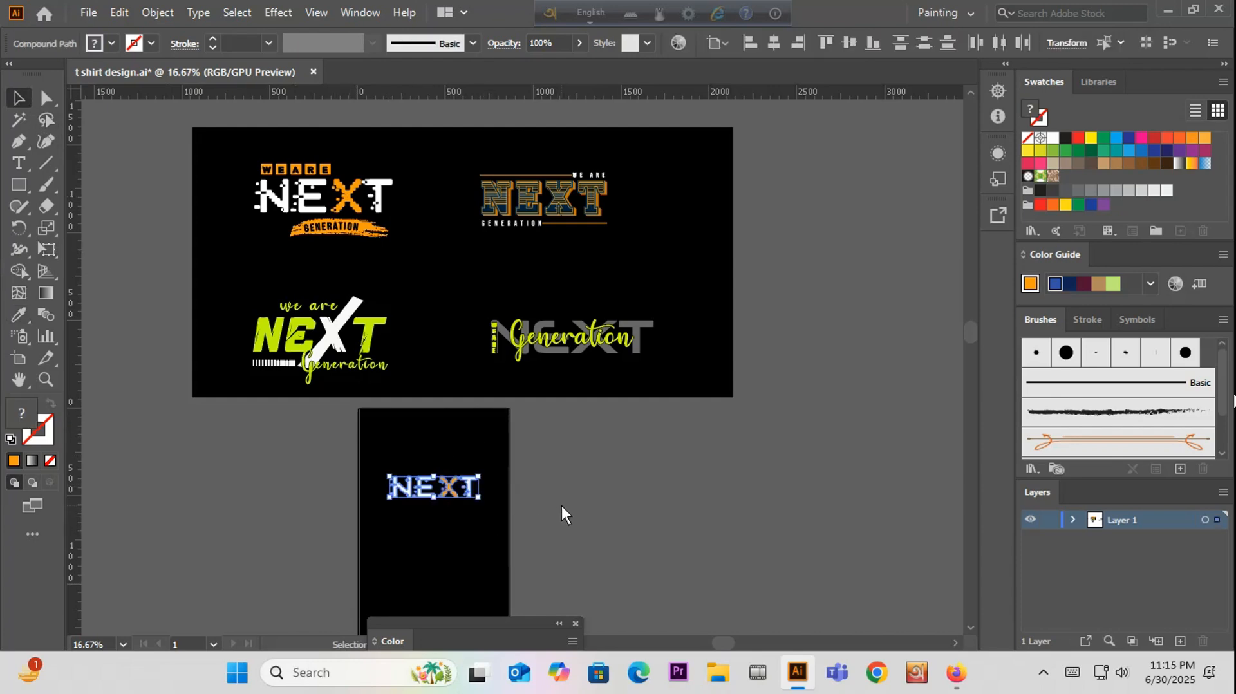
{"action": "right_click", "coordinate": [558, 450]}
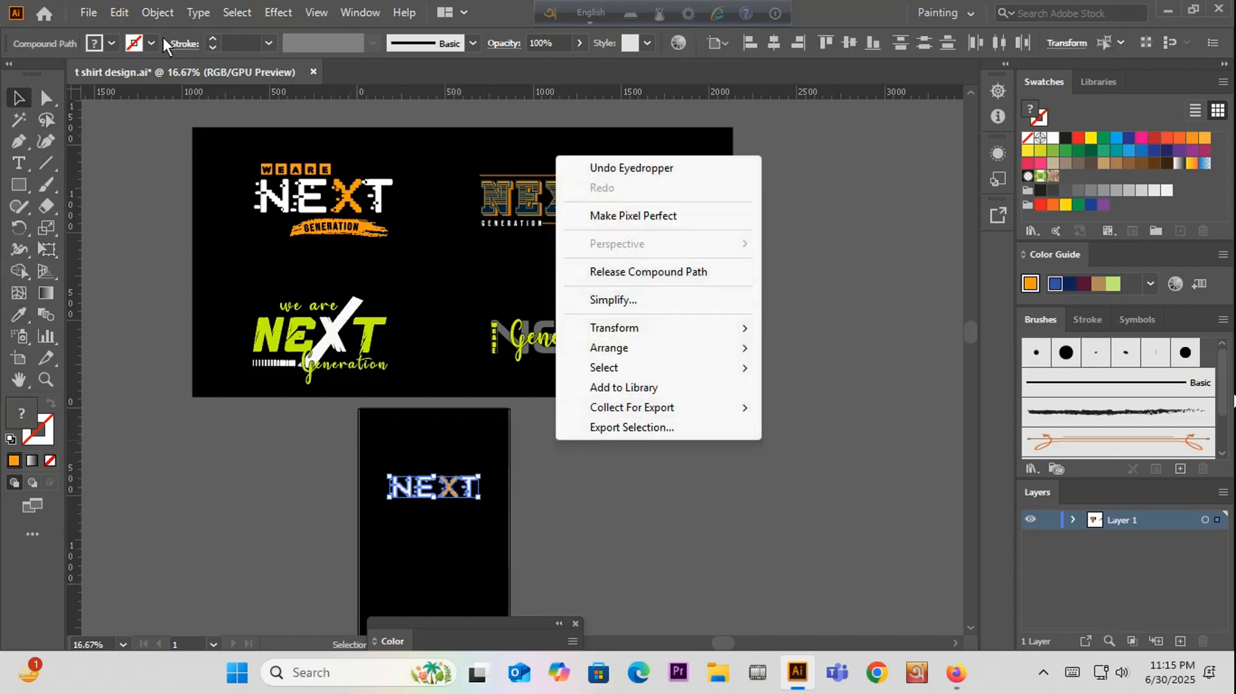
{"action": "left_click", "coordinate": [158, 12]}
{"action": "left_click", "coordinate": [222, 97]}
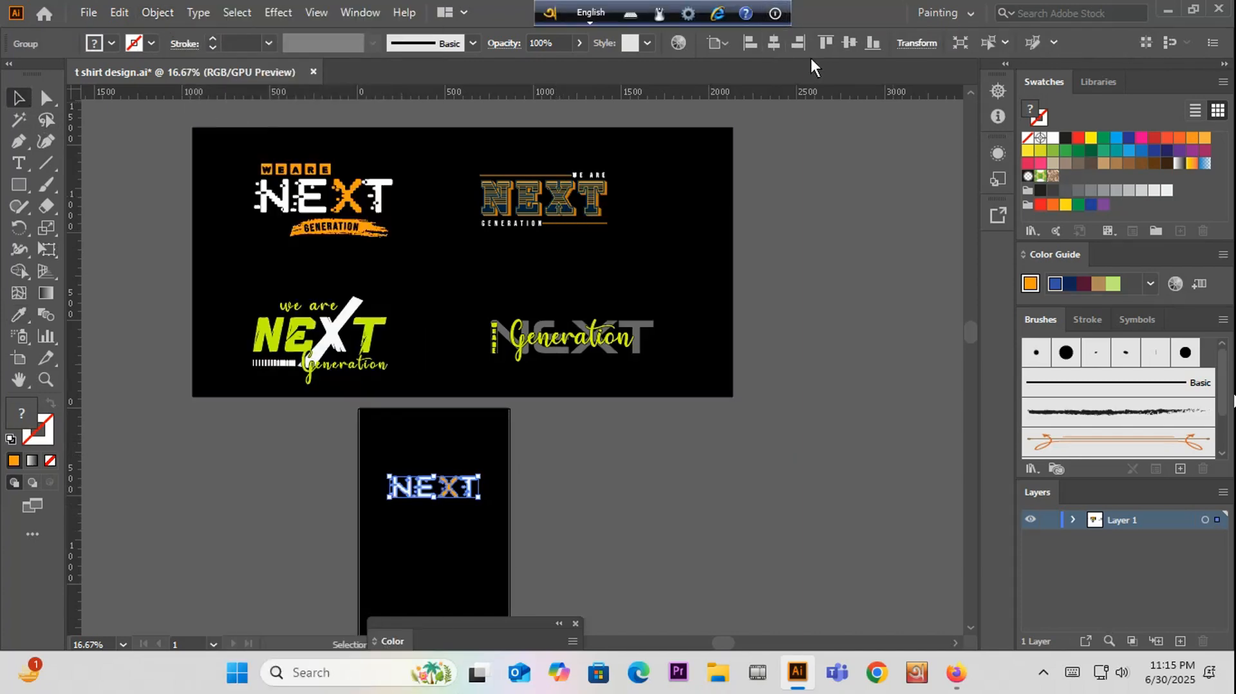
{"action": "left_click", "coordinate": [848, 41]}
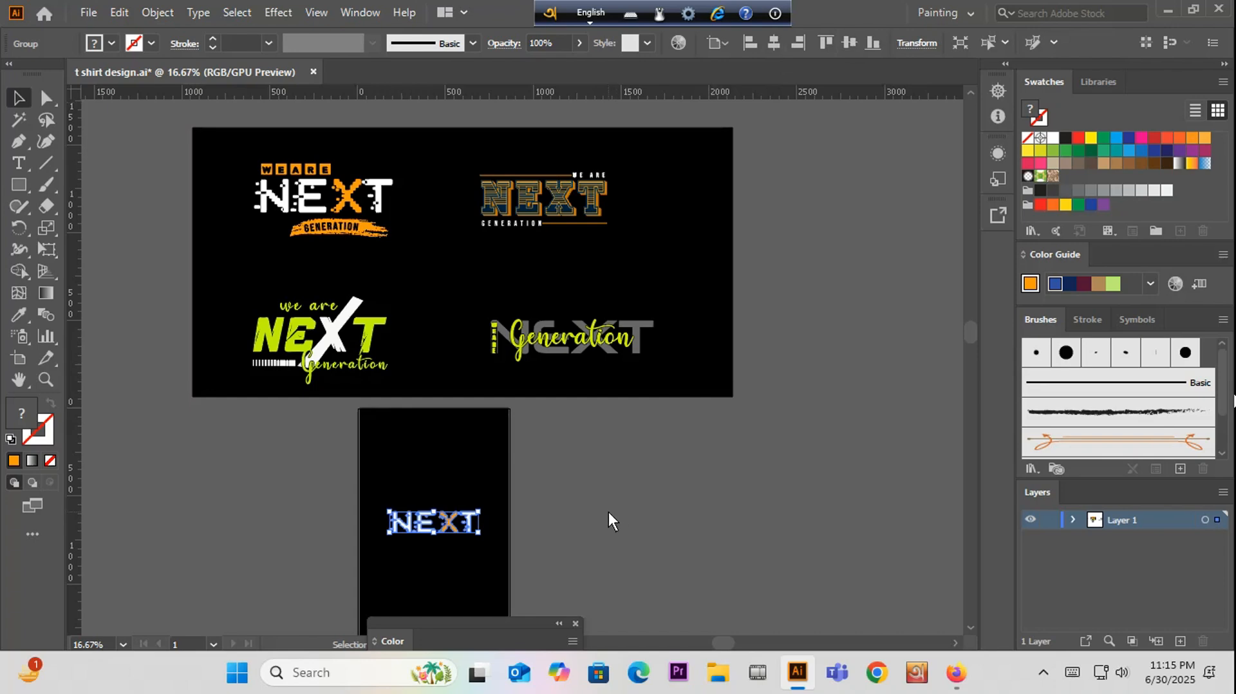
{"action": "mouse_move", "coordinate": [608, 512]}
{"action": "left_mouse_down"}
{"action": "mouse_move", "coordinate": [600, 450]}
{"action": "mouse_move", "coordinate": [608, 512]}
{"action": "left_mouse_up"}
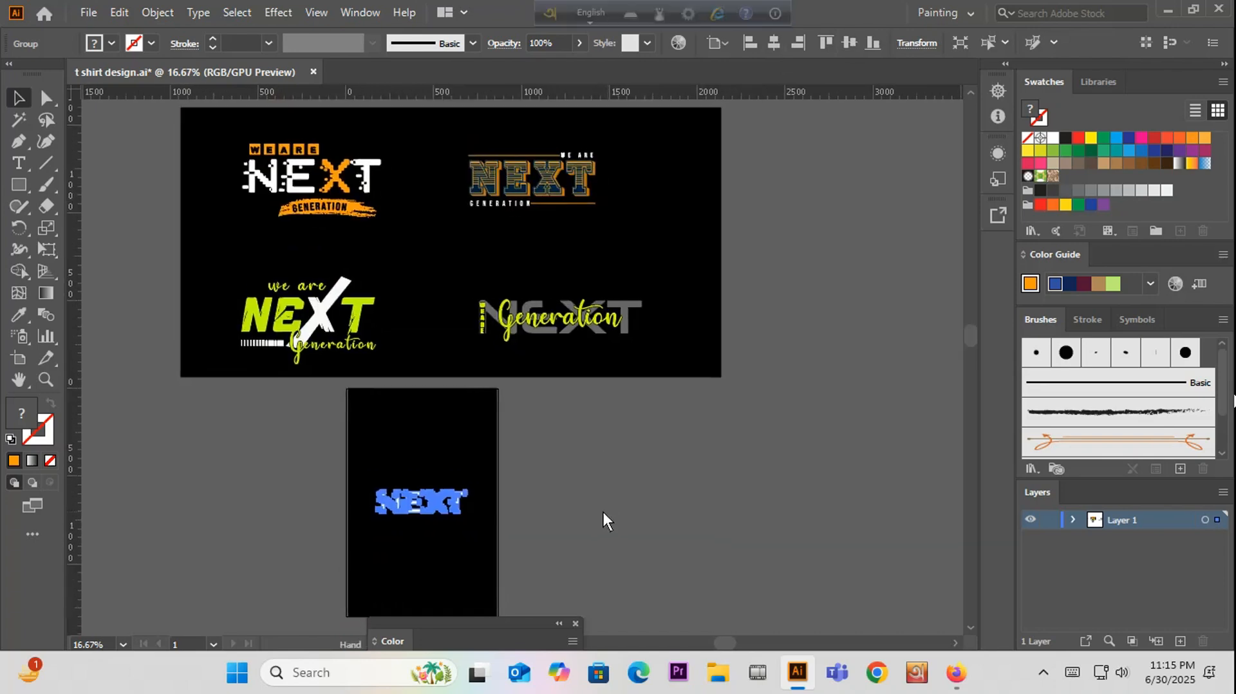
Step: Examine the orange WE ARE letter squares in the pixel-style sample, return to the black artboard, and clear the selection
{"action": "scroll", "coordinate": [246, 139], "scroll_direction": "up", "scroll_amount": 6}
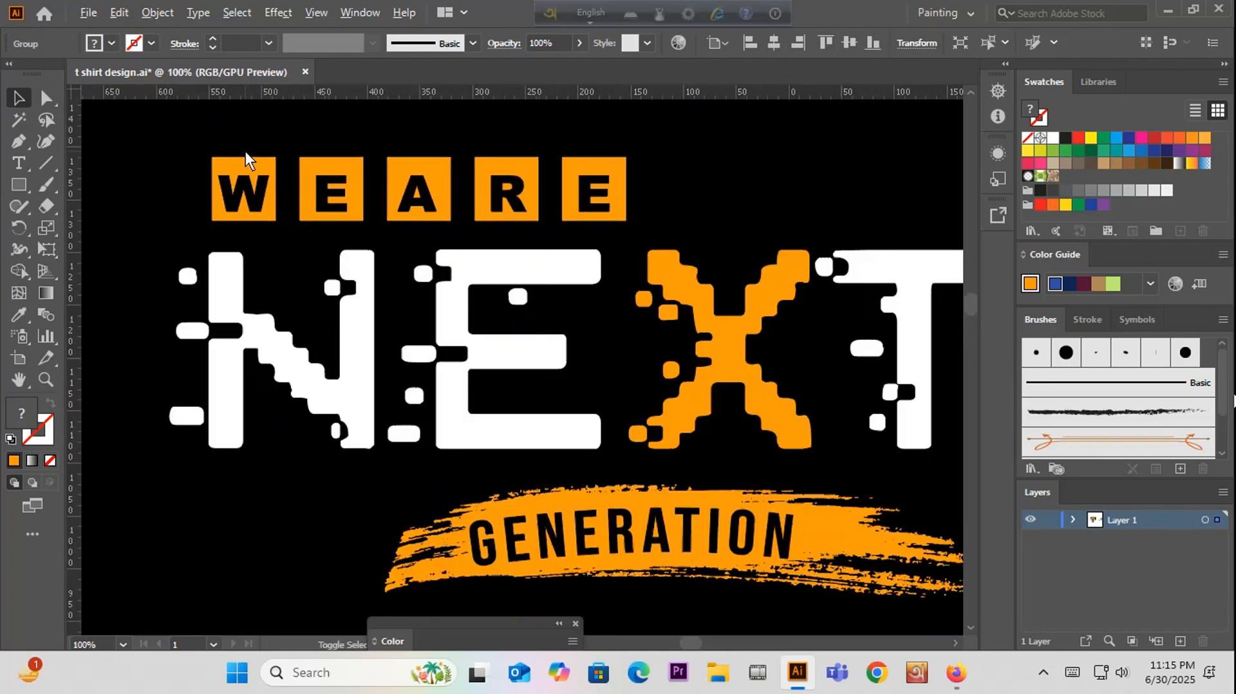
{"action": "scroll", "coordinate": [257, 230], "scroll_direction": "down", "scroll_amount": 4}
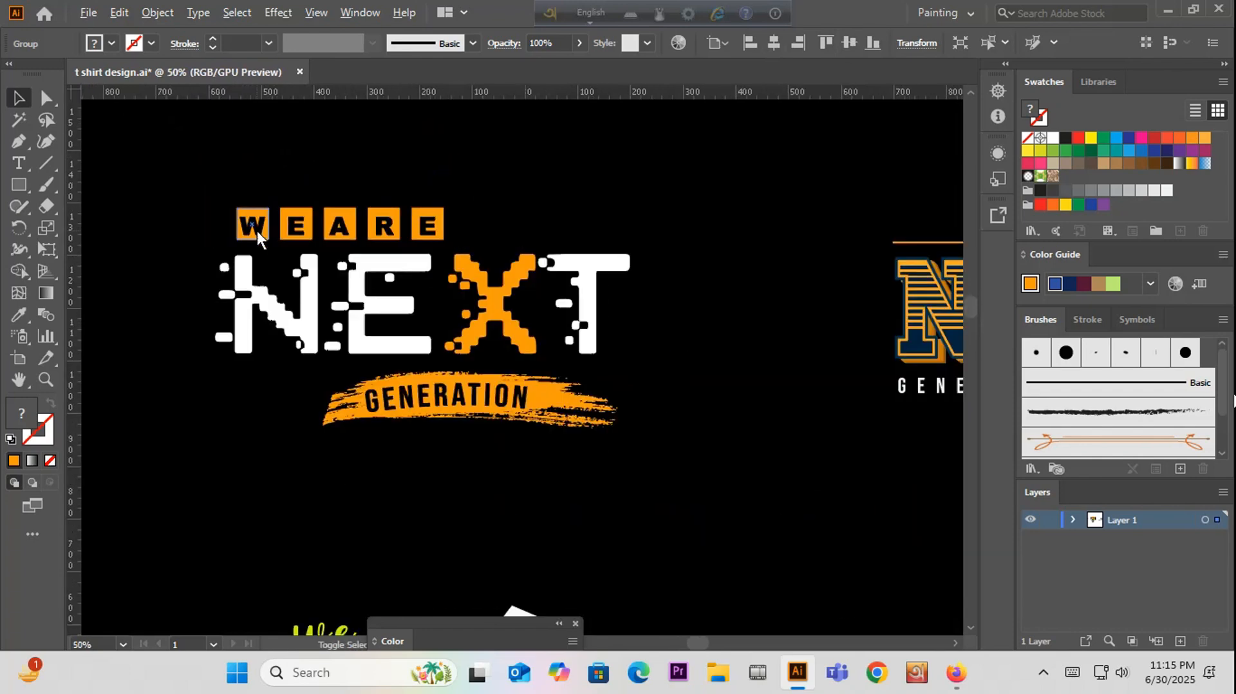
{"action": "scroll", "coordinate": [489, 386], "scroll_direction": "down", "scroll_amount": 5}
{"action": "scroll", "coordinate": [417, 357], "scroll_direction": "down", "scroll_amount": 1}
{"action": "left_click", "coordinate": [318, 451]}
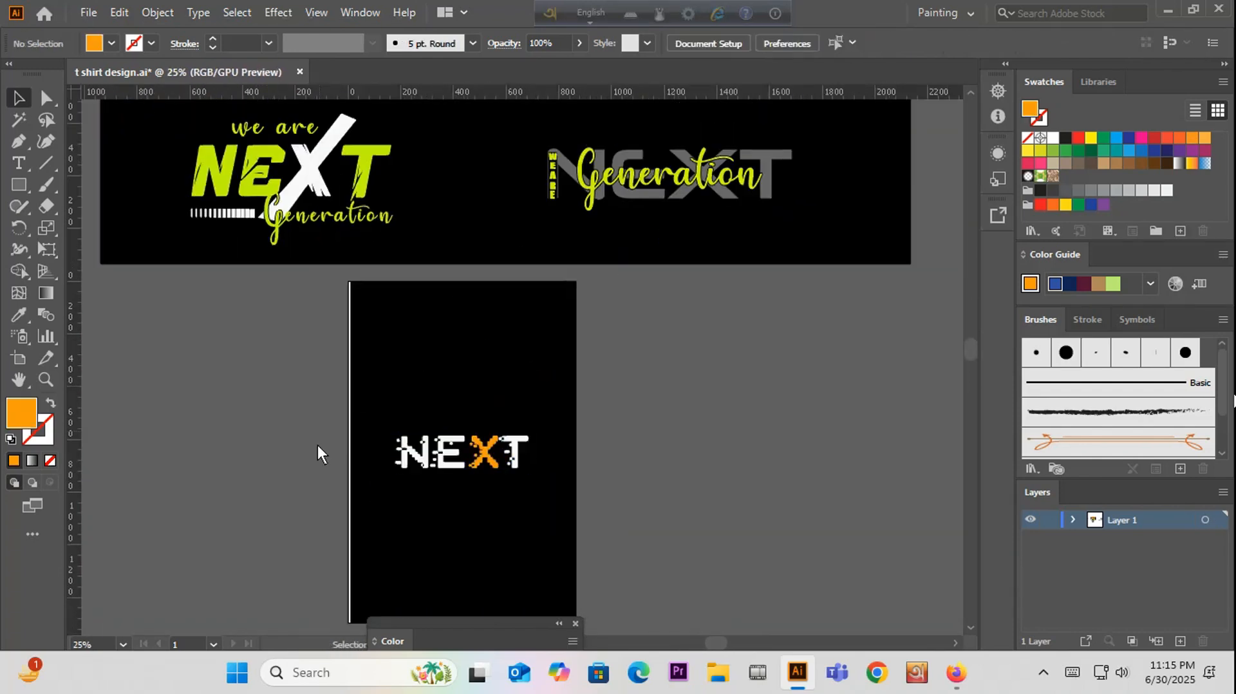
Step: Draw a solid orange square above the left end of the NEXT lettering and deselect it
{"action": "left_click", "coordinate": [18, 185]}
{"action": "scroll", "coordinate": [386, 418], "scroll_direction": "up", "scroll_amount": 3}
{"action": "left_click_drag", "start_coordinate": [346, 307], "coordinate": [407, 373]}
{"action": "scroll", "coordinate": [380, 412], "scroll_direction": "down", "scroll_amount": 2}
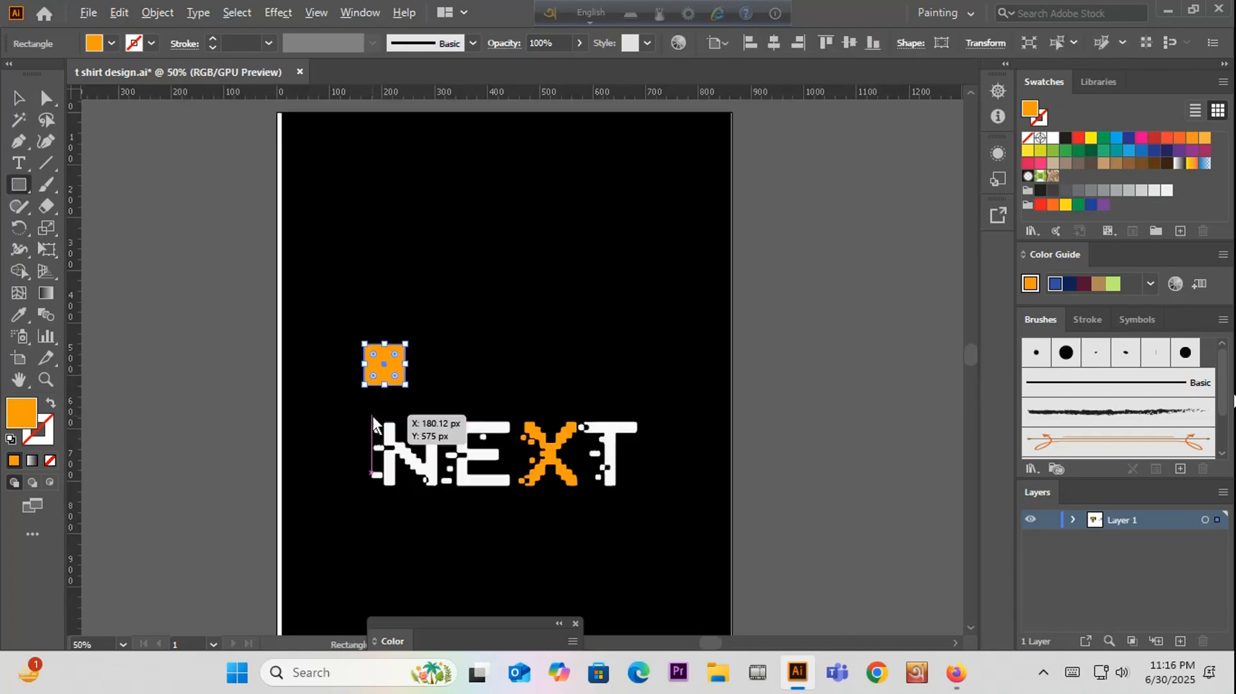
{"action": "scroll", "coordinate": [376, 414], "scroll_direction": "up", "scroll_amount": 2}
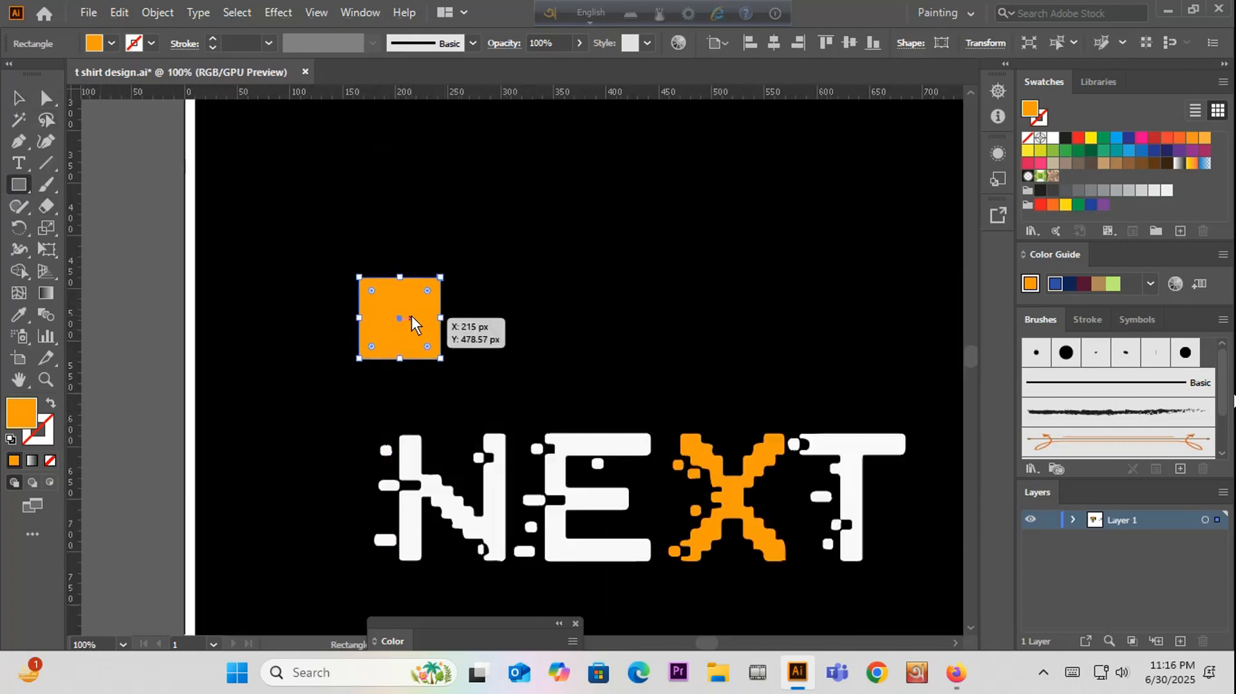
{"action": "left_click", "coordinate": [18, 97]}
{"action": "left_click", "coordinate": [463, 331]}
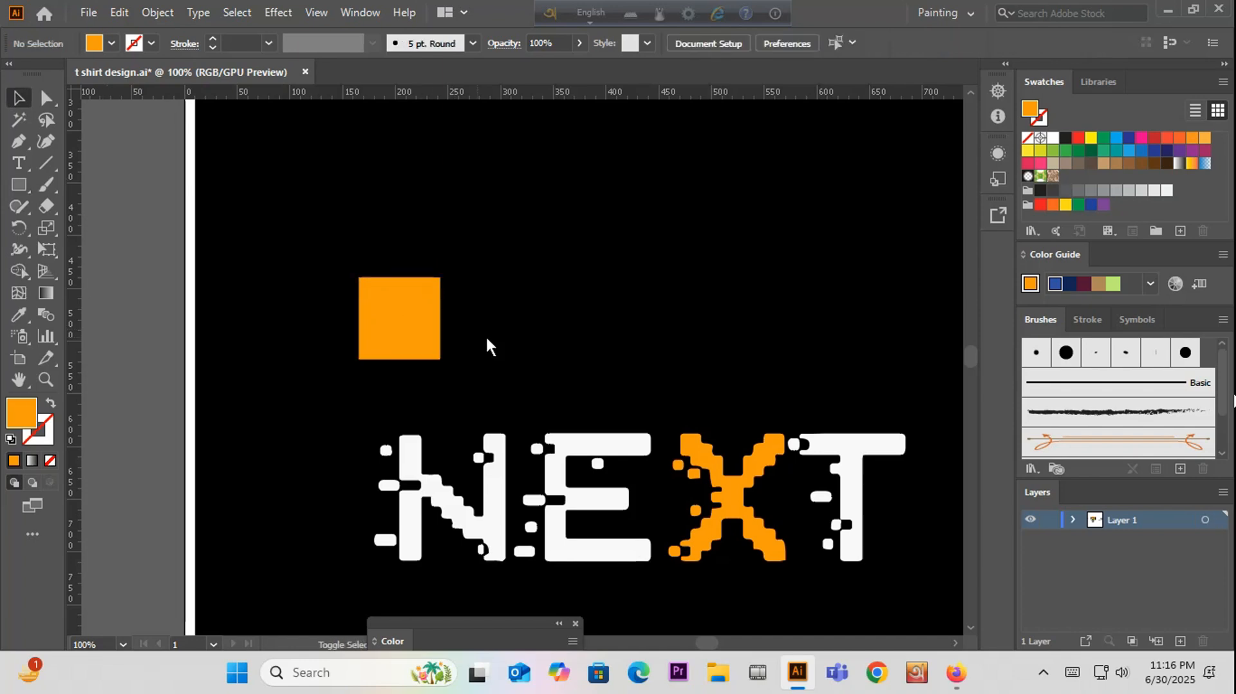
{"action": "left_click_drag", "start_coordinate": [407, 329], "coordinate": [510, 319]}
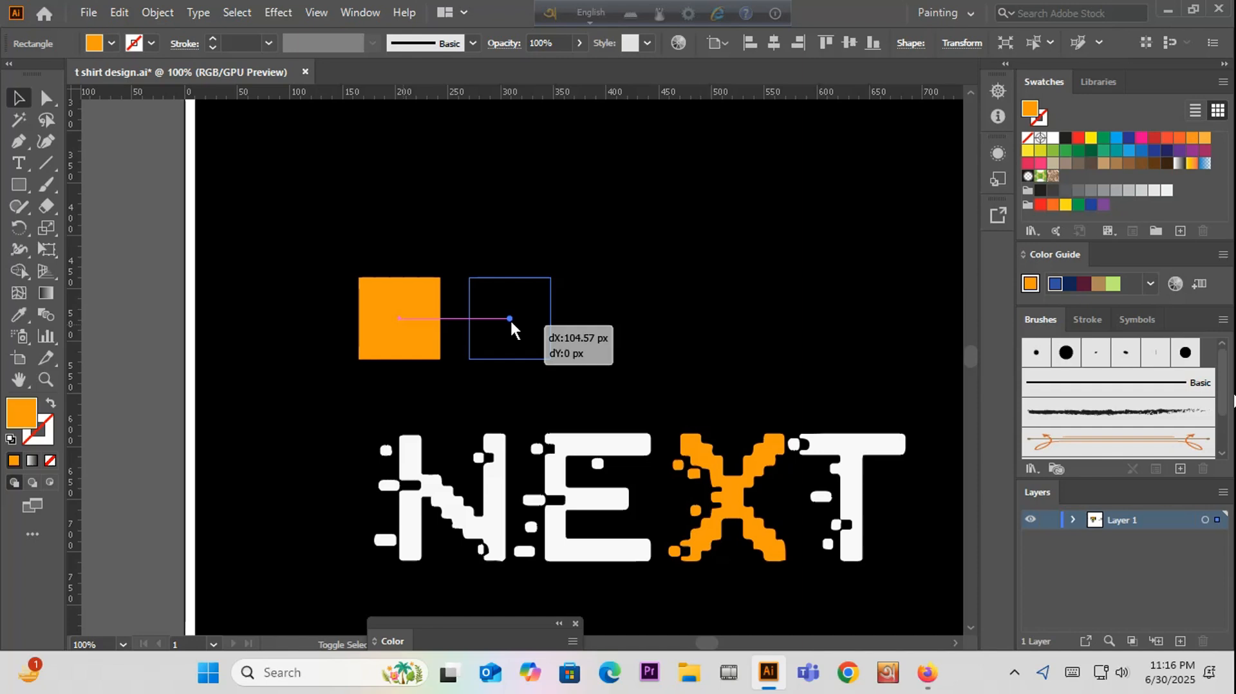
{"action": "left_click_drag", "start_coordinate": [509, 319], "coordinate": [510, 319]}
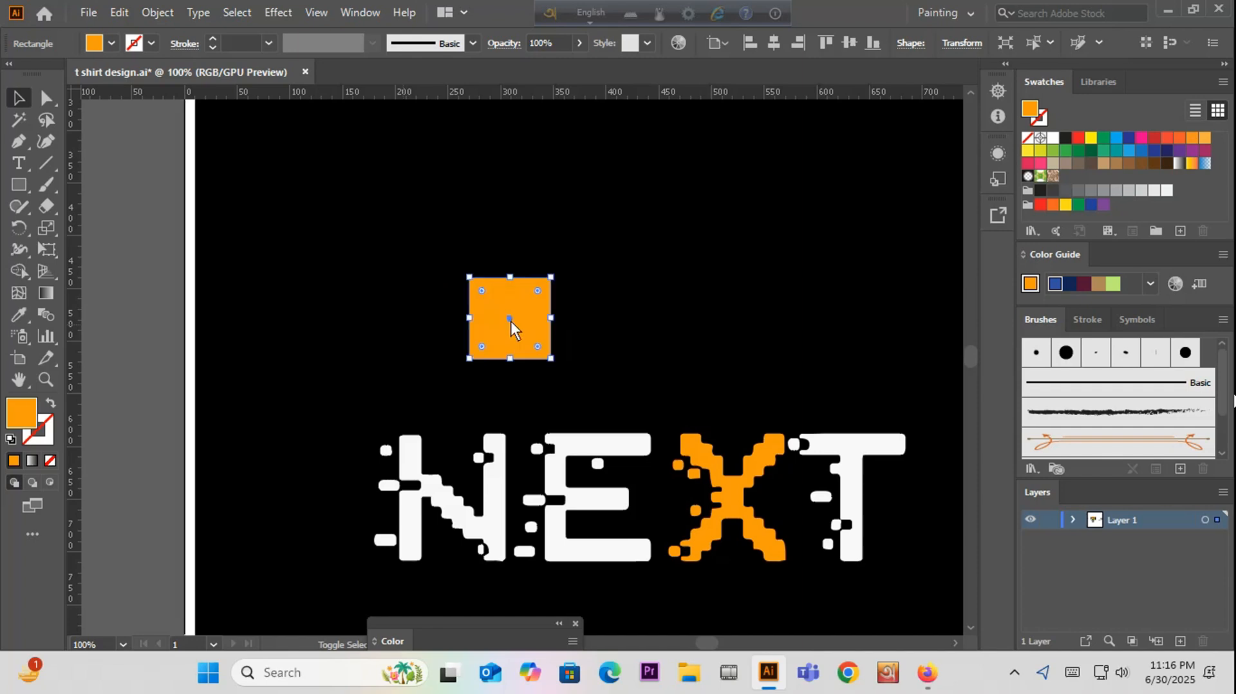
{"action": "key", "text": "ctrl+z"}
{"action": "left_click", "coordinate": [521, 264]}
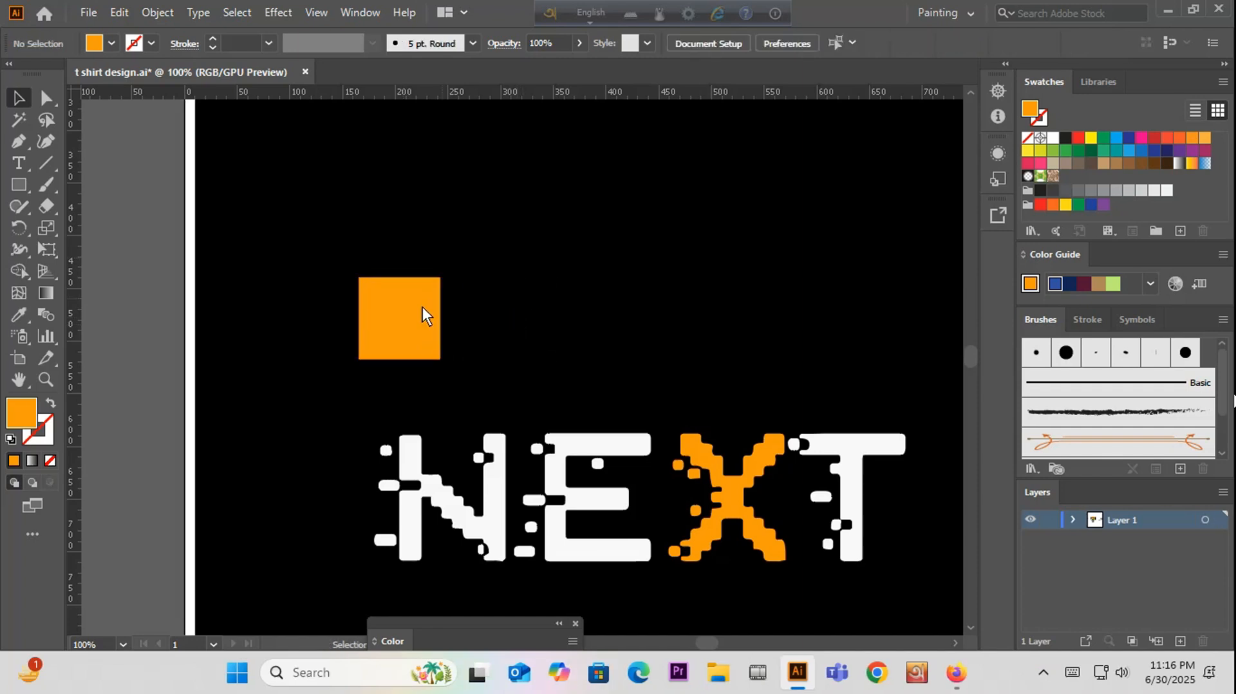
Step: Duplicate the orange square sideways with a narrow gap and repeat the copy three times to make a row of five
{"action": "scroll", "coordinate": [422, 307], "scroll_direction": "down", "scroll_amount": 1}
{"action": "left_click", "coordinate": [393, 313]}
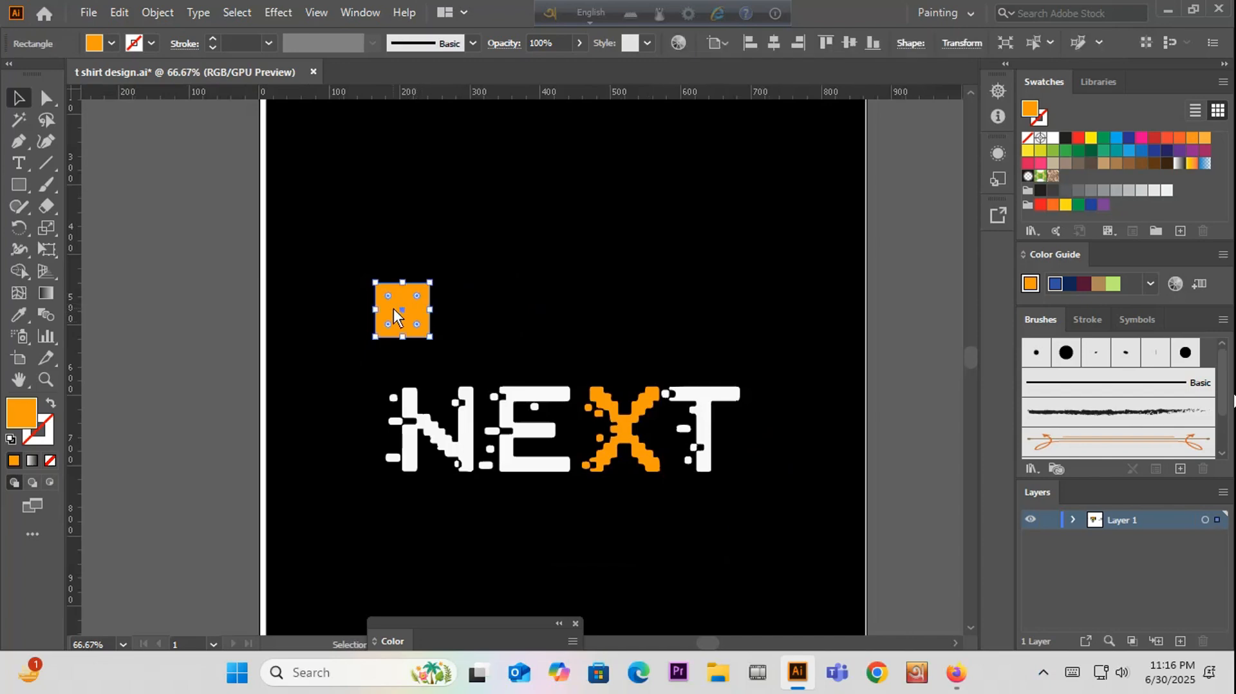
{"action": "left_click_drag", "start_coordinate": [400, 320], "coordinate": [468, 324]}
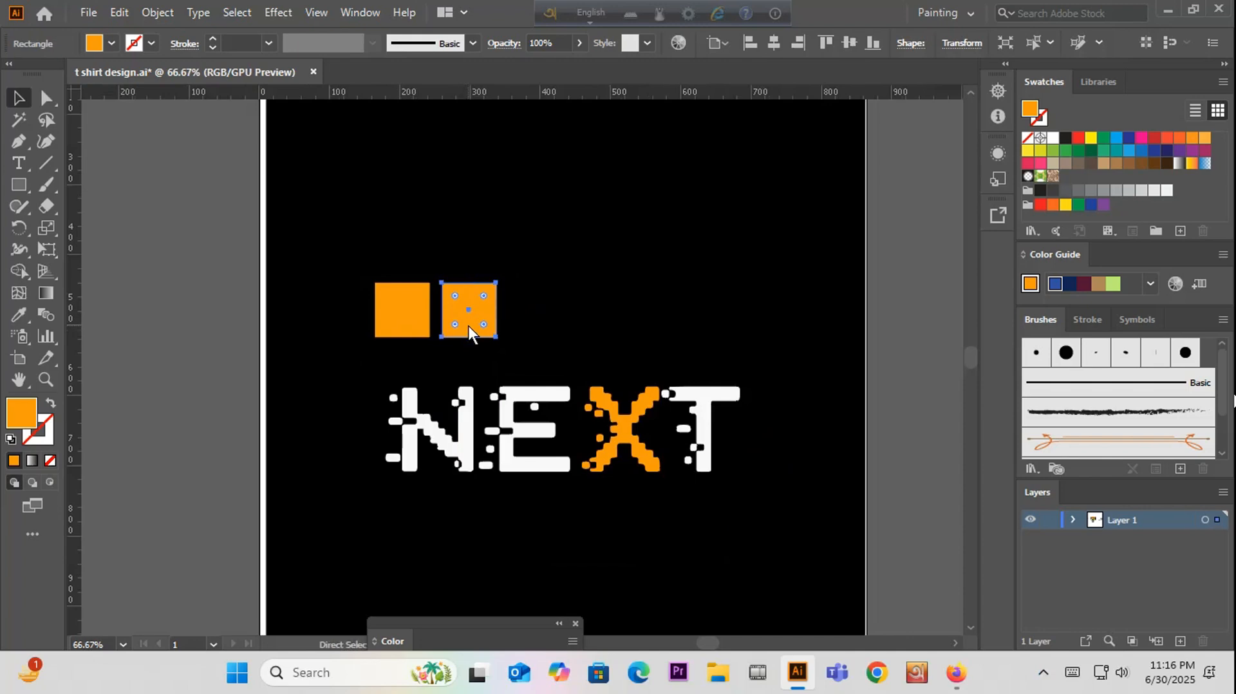
{"action": "key", "text": "ctrl+d"}
{"action": "key", "text": "ctrl+d"}
{"action": "key", "text": "ctrl+d"}
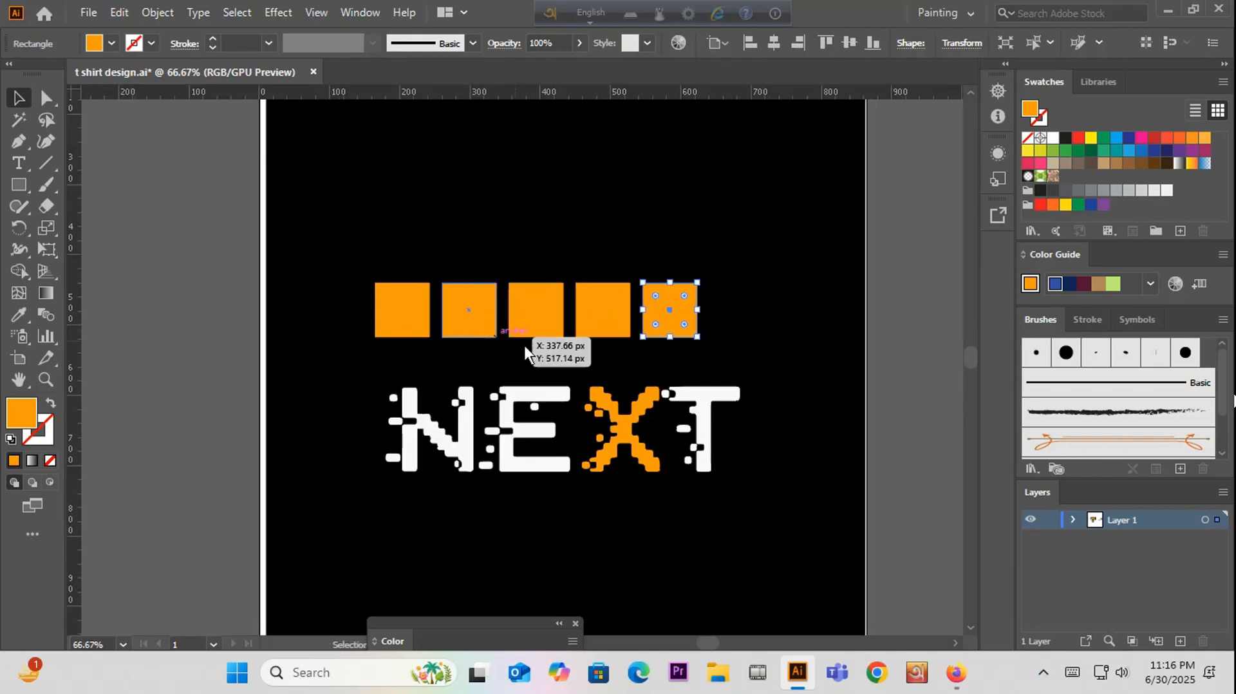
Step: Select all five orange squares above NEXT and group them
{"action": "key", "text": "ctrl+minus"}
{"action": "key", "text": "ctrl+minus"}
{"action": "key", "text": "ctrl+minus"}
{"action": "left_click_drag", "start_coordinate": [510, 292], "coordinate": [483, 559]}
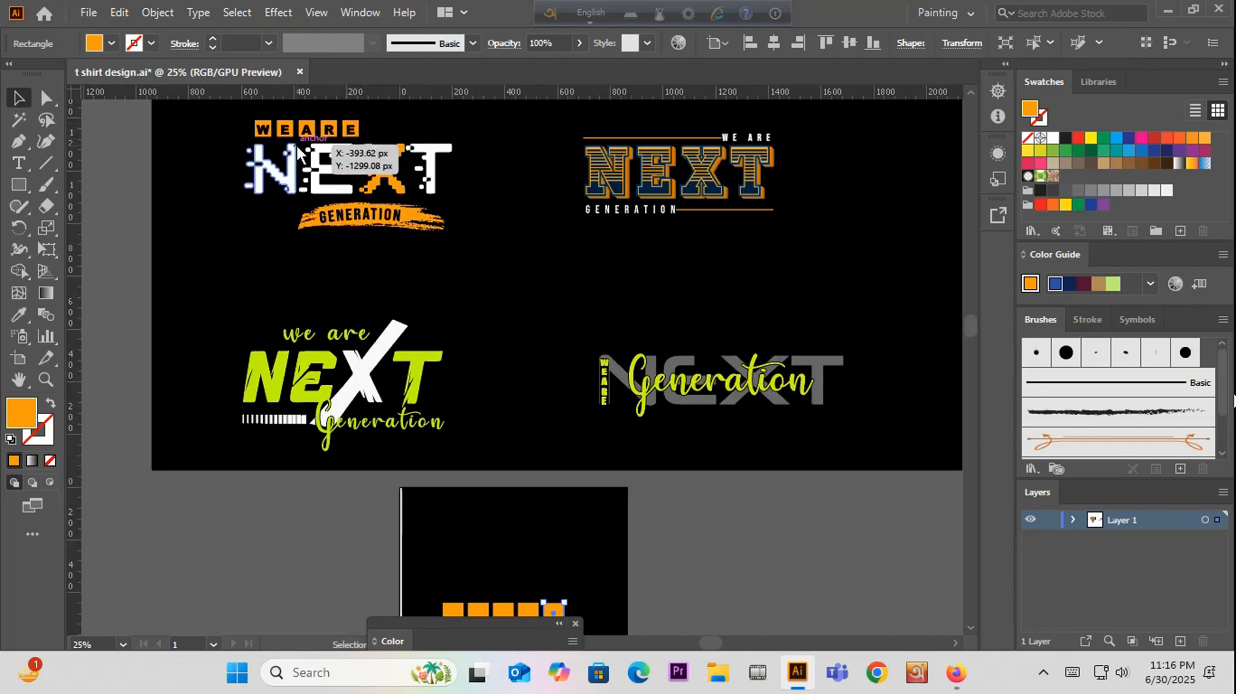
{"action": "left_click_drag", "start_coordinate": [552, 562], "coordinate": [464, 227]}
{"action": "scroll", "coordinate": [364, 291], "scroll_direction": "up", "scroll_amount": 2}
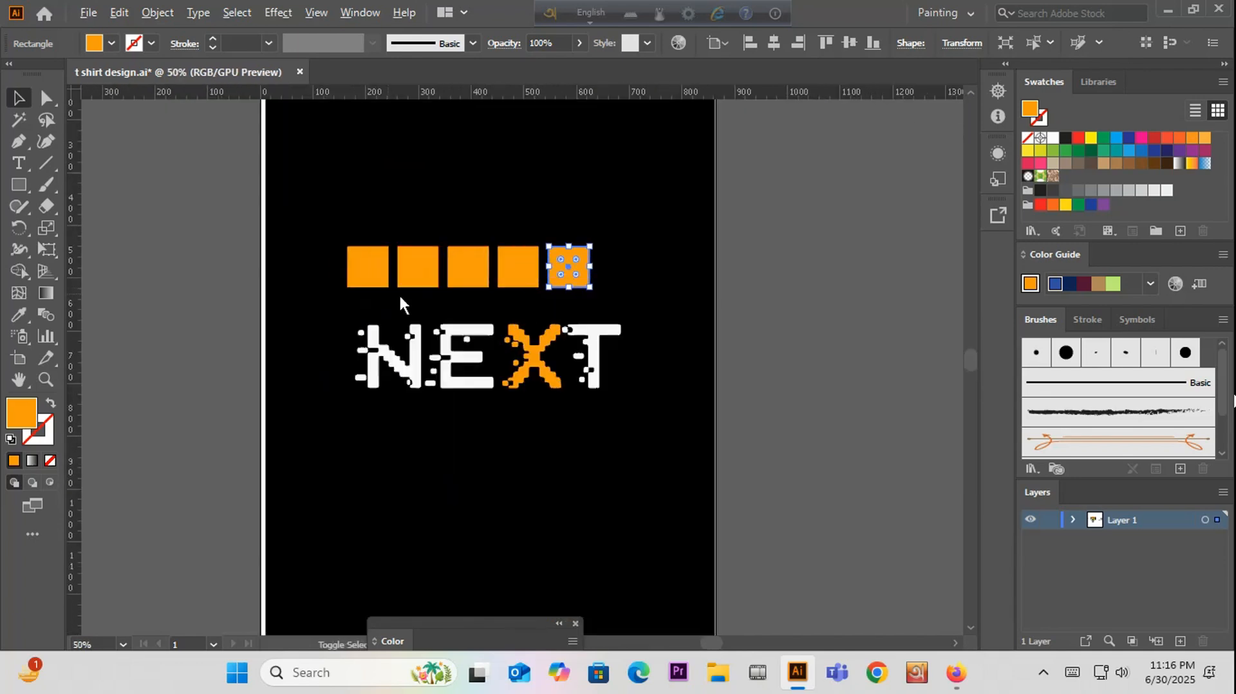
{"action": "left_click", "coordinate": [334, 242]}
{"action": "left_click_drag", "start_coordinate": [519, 284], "coordinate": [558, 291]}
{"action": "scroll", "coordinate": [427, 278], "scroll_direction": "up", "scroll_amount": 1}
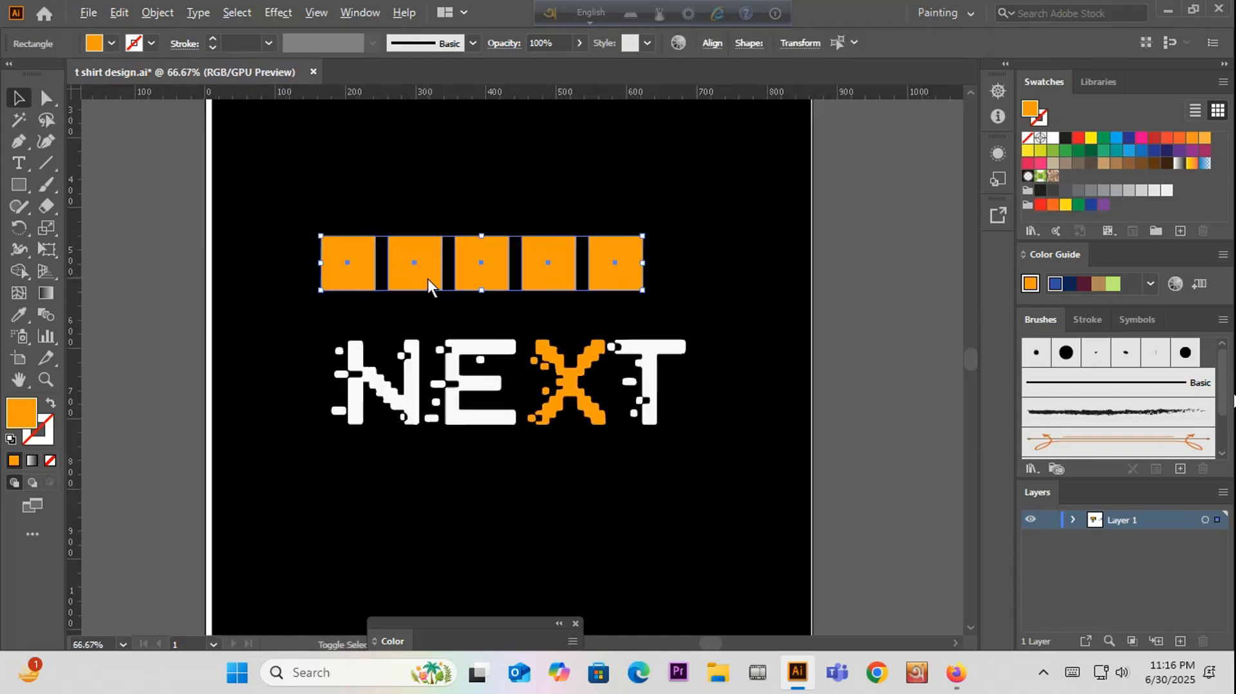
{"action": "right_click", "coordinate": [585, 184]}
{"action": "left_click", "coordinate": [642, 300]}
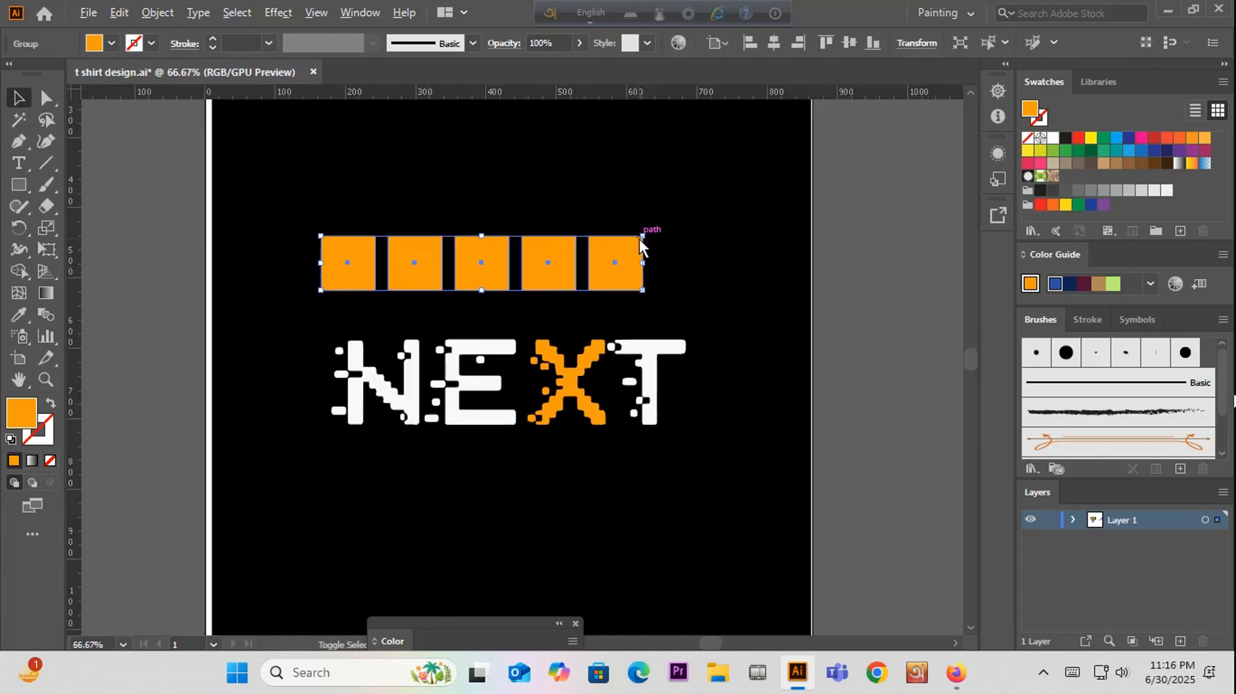
Step: Scale the group of orange squares down to a small row and position it just above the N of NEXT
{"action": "left_click_drag", "start_coordinate": [639, 238], "coordinate": [417, 313]}
{"action": "left_click", "coordinate": [592, 315]}
{"action": "left_click", "coordinate": [415, 265]}
{"action": "scroll", "coordinate": [407, 263], "scroll_direction": "down", "scroll_amount": 1}
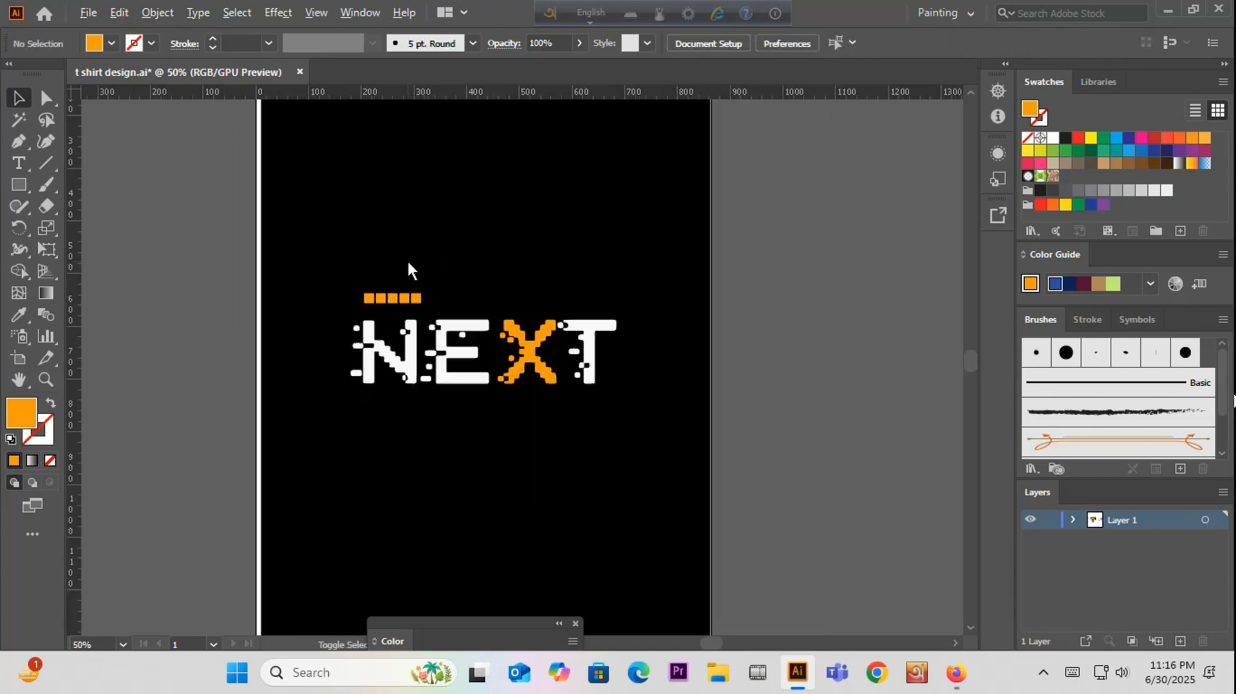
{"action": "scroll", "coordinate": [391, 329], "scroll_direction": "up", "scroll_amount": 2}
{"action": "left_click", "coordinate": [386, 322]}
{"action": "left_click_drag", "start_coordinate": [361, 328], "coordinate": [406, 316]}
{"action": "left_click", "coordinate": [379, 343]}
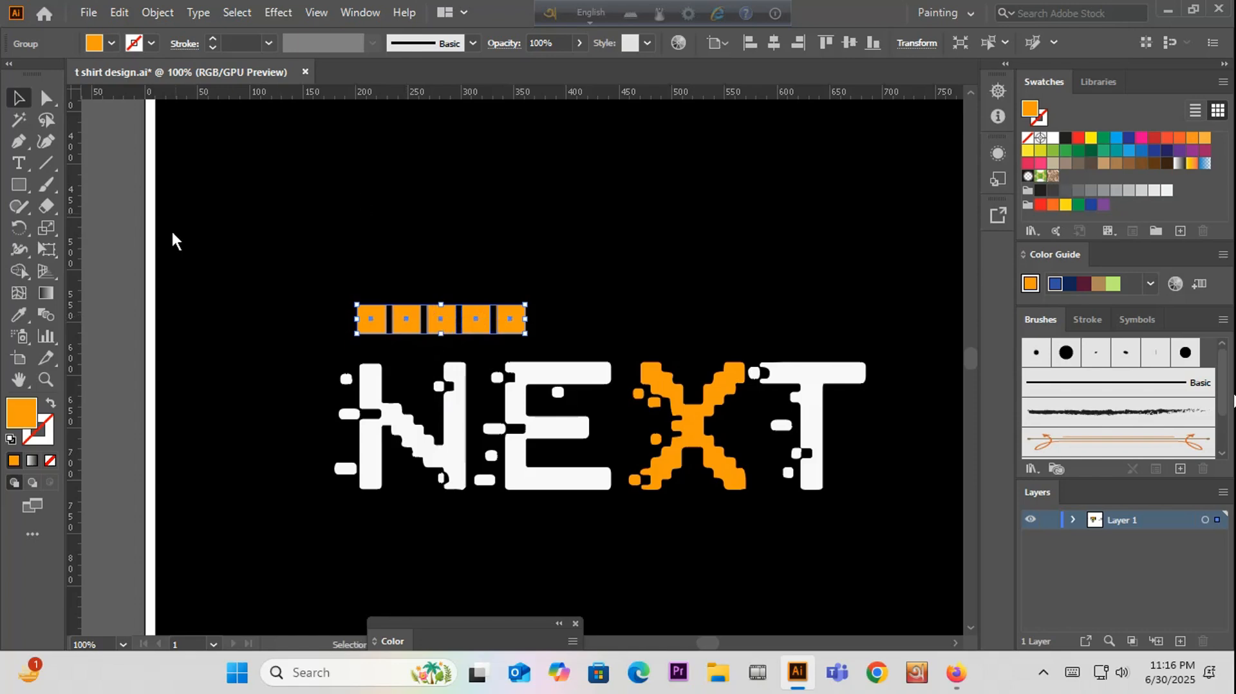
Step: Place a vertical guide along the left edge of the N's main stem
{"action": "left_click_drag", "start_coordinate": [76, 341], "coordinate": [350, 334]}
{"action": "scroll", "coordinate": [361, 412], "scroll_direction": "up", "scroll_amount": 6}
{"action": "scroll", "coordinate": [283, 384], "scroll_direction": "down", "scroll_amount": 5}
{"action": "scroll", "coordinate": [410, 318], "scroll_direction": "up", "scroll_amount": 1}
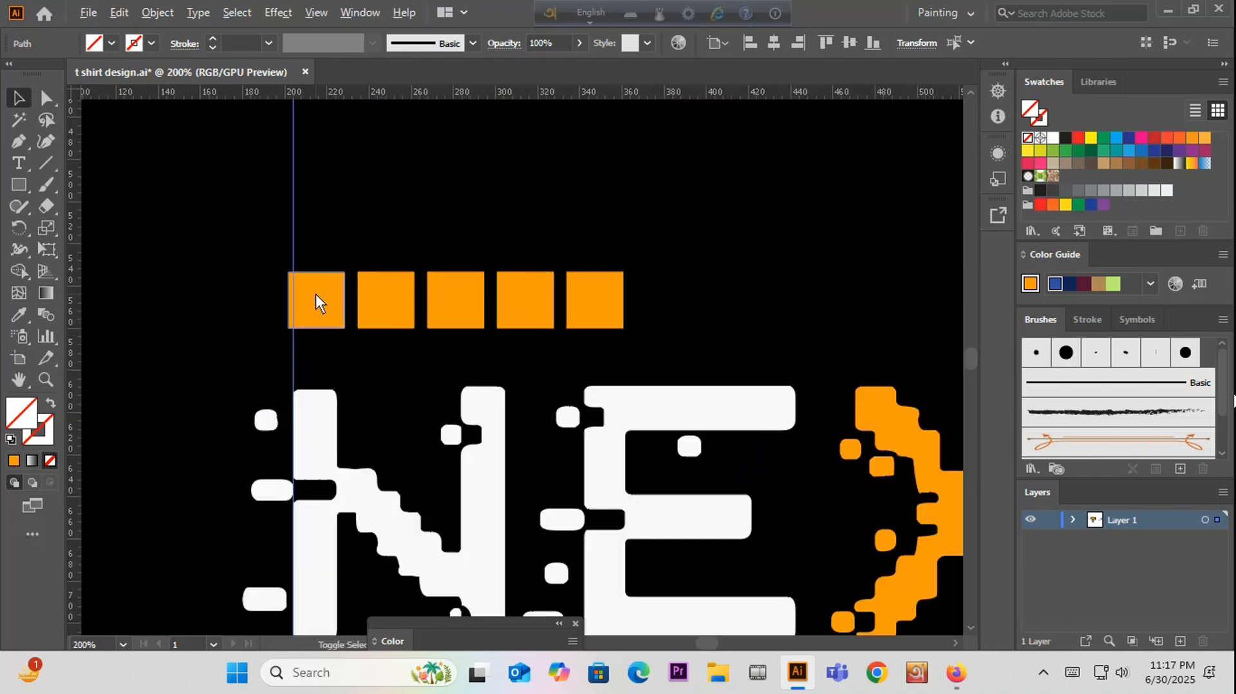
Step: Align the left edge of the orange square row with the vertical guide and deselect it
{"action": "left_click", "coordinate": [331, 298]}
{"action": "left_click_drag", "start_coordinate": [331, 292], "coordinate": [324, 299]}
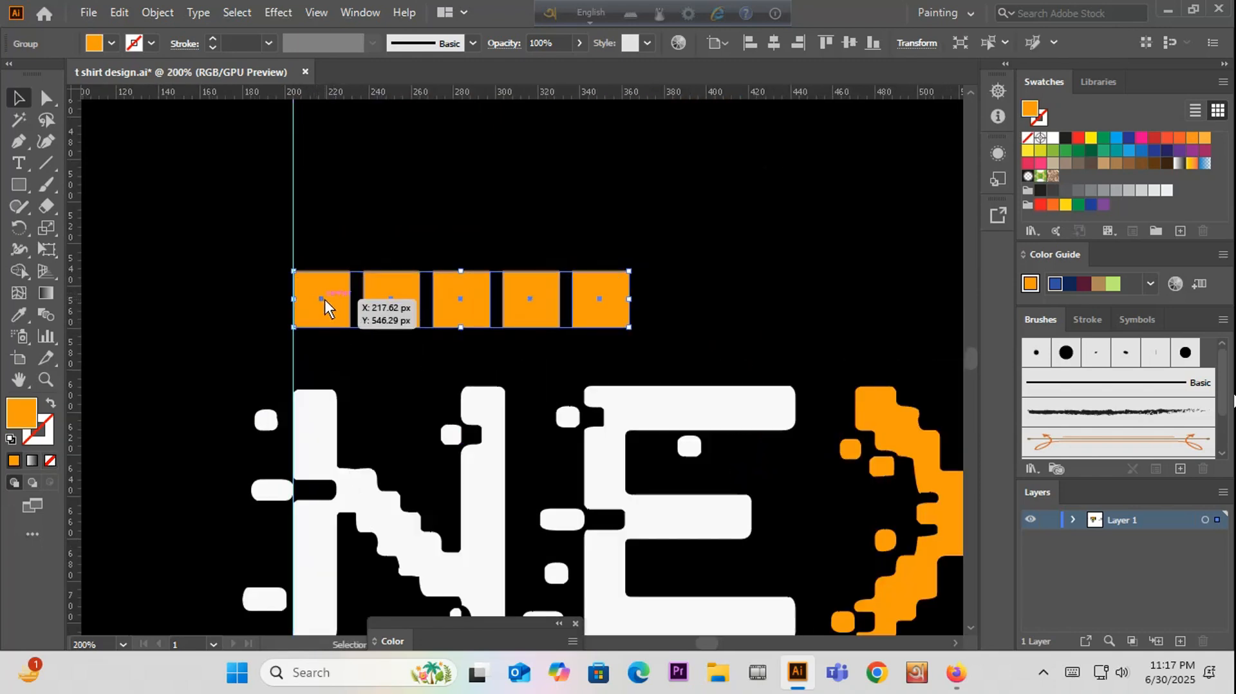
{"action": "scroll", "coordinate": [292, 331], "scroll_direction": "down", "scroll_amount": 2}
{"action": "left_click", "coordinate": [538, 217]}
{"action": "scroll", "coordinate": [515, 365], "scroll_direction": "down", "scroll_amount": 3}
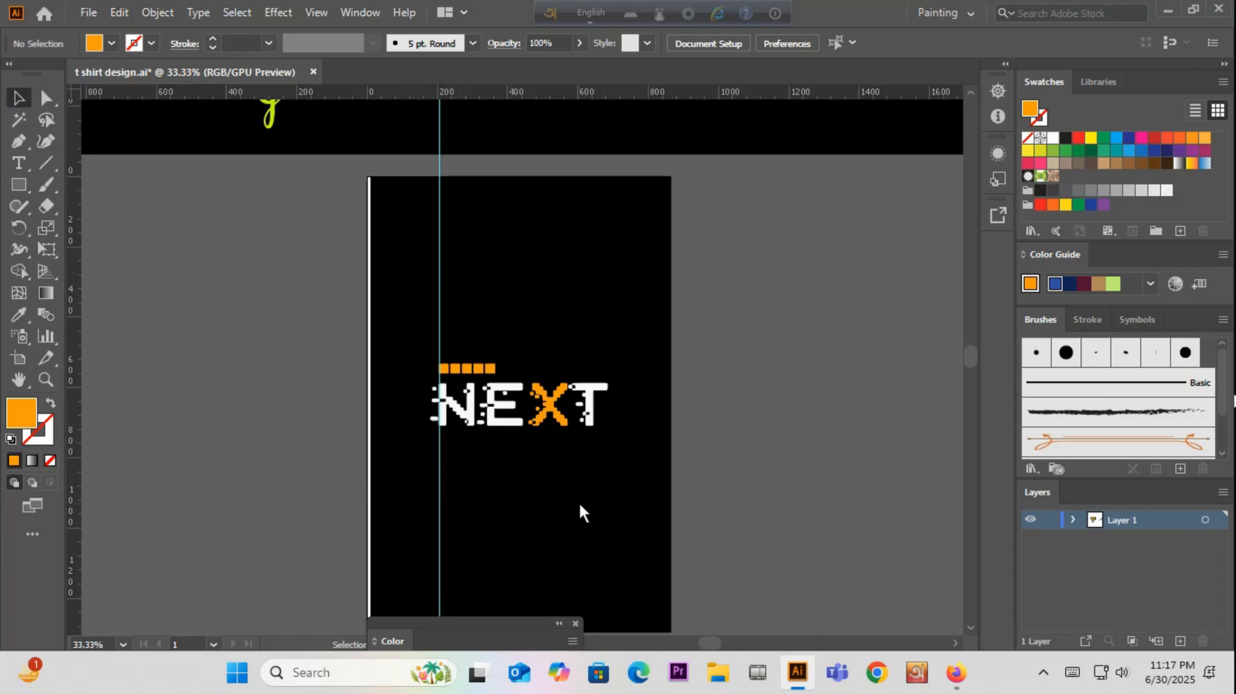
Step: Add a second vertical guide at the right edge of the T in NEXT
{"action": "scroll", "coordinate": [586, 515], "scroll_direction": "right", "scroll_amount": 3}
{"action": "scroll", "coordinate": [586, 515], "scroll_direction": "down", "scroll_amount": 1}
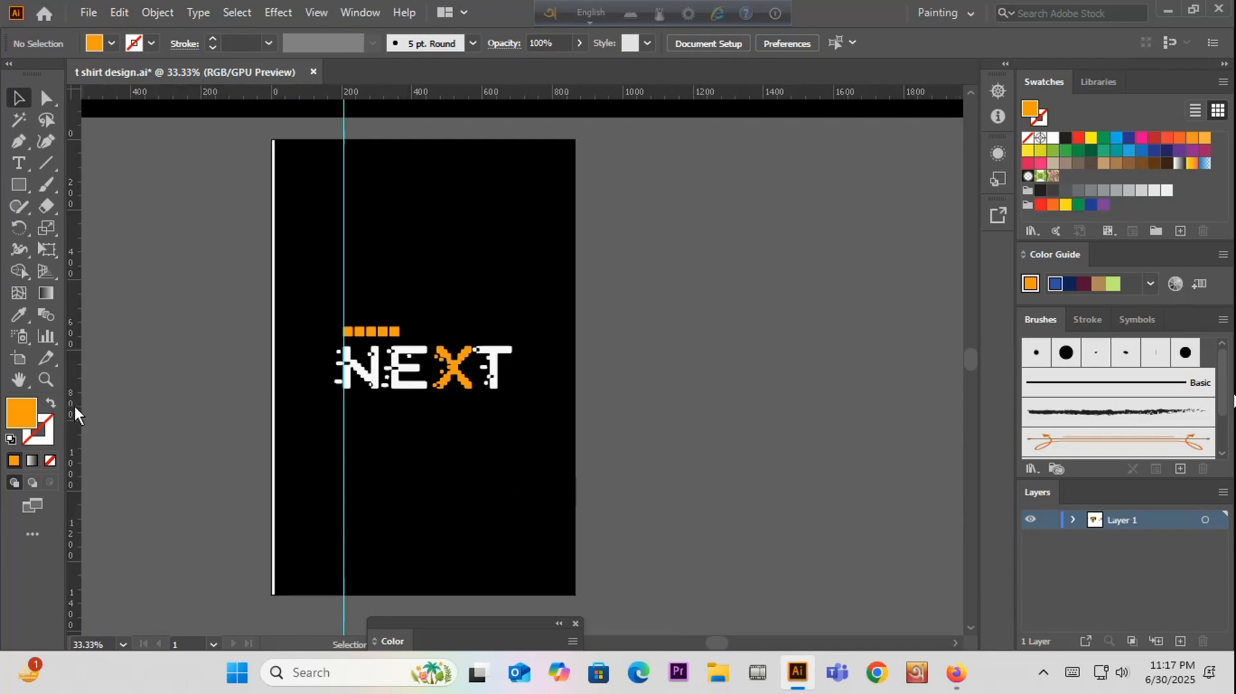
{"action": "left_click_drag", "start_coordinate": [74, 407], "coordinate": [512, 445]}
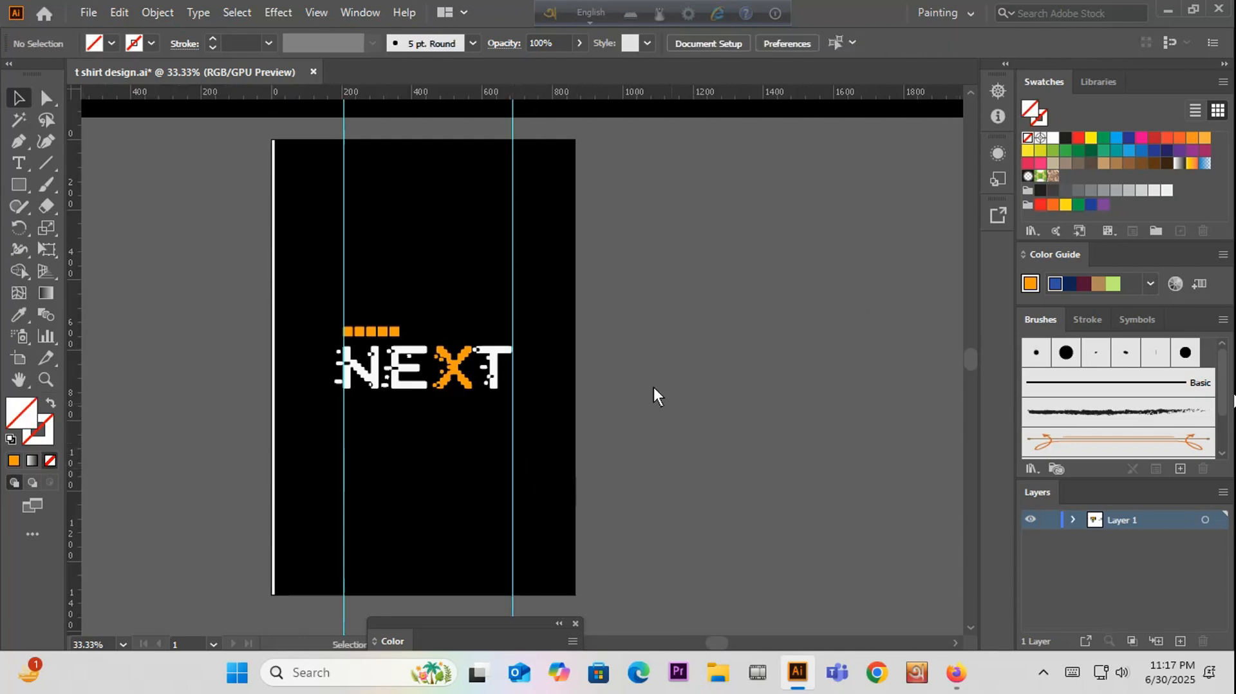
{"action": "left_click_drag", "start_coordinate": [277, 167], "coordinate": [605, 237]}
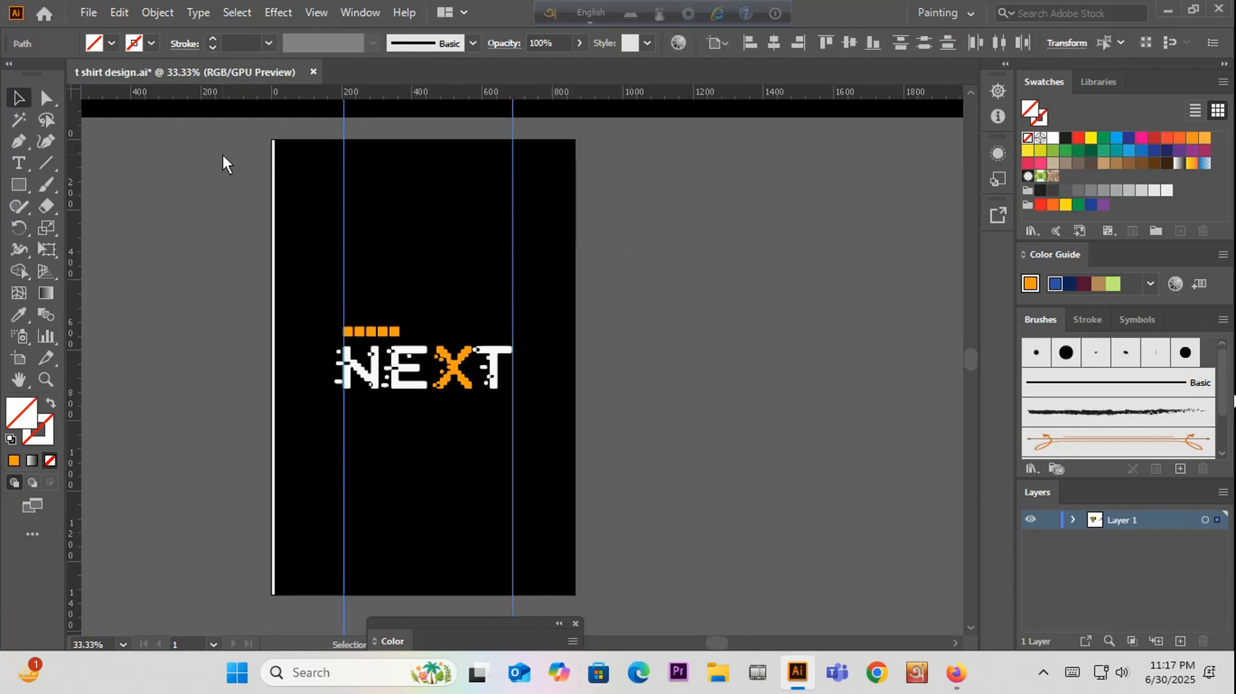
{"action": "left_click", "coordinate": [594, 232]}
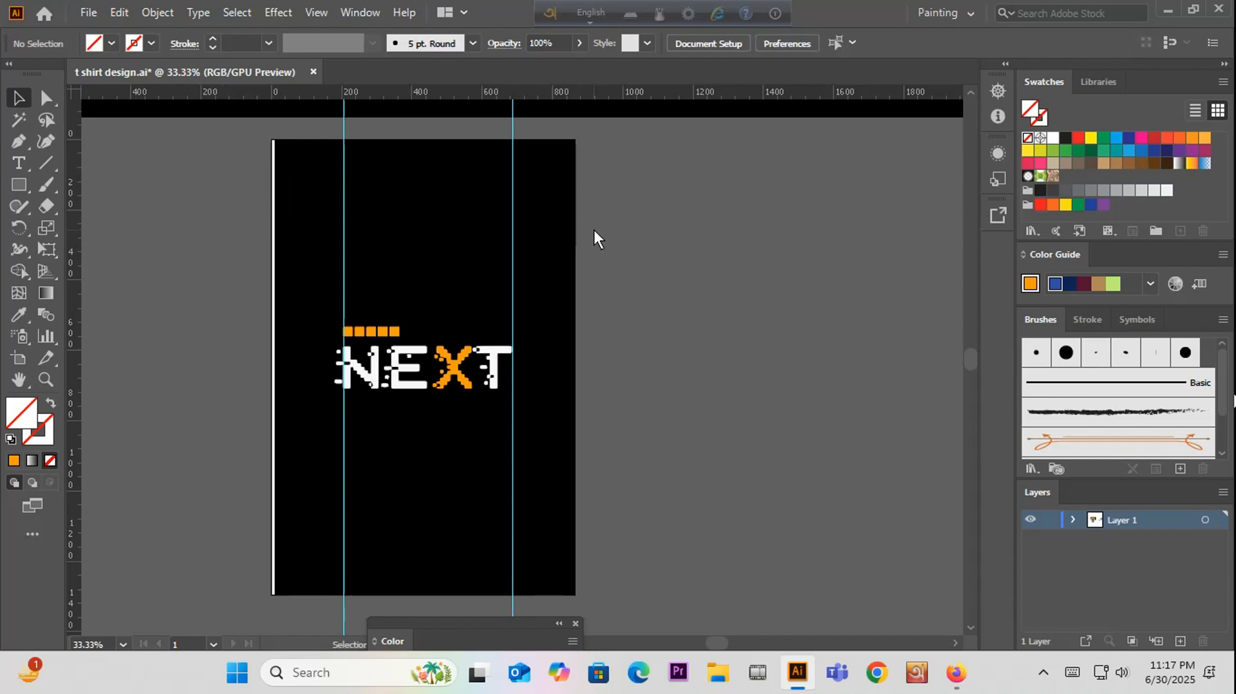
{"action": "scroll", "coordinate": [452, 347], "scroll_direction": "down", "scroll_amount": 1}
{"action": "scroll", "coordinate": [411, 381], "scroll_direction": "up", "scroll_amount": 3}
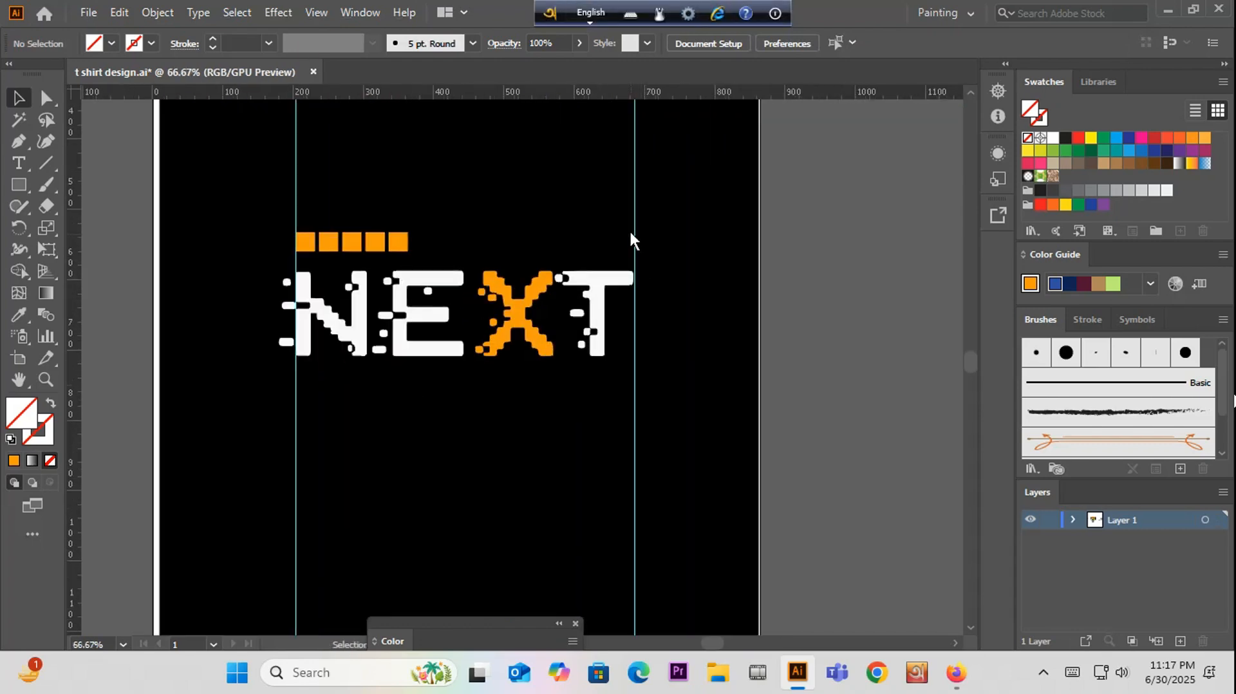
{"action": "left_click_drag", "start_coordinate": [629, 216], "coordinate": [709, 252]}
{"action": "scroll", "coordinate": [425, 264], "scroll_direction": "down", "scroll_amount": 1}
{"action": "scroll", "coordinate": [319, 383], "scroll_direction": "down", "scroll_amount": 1}
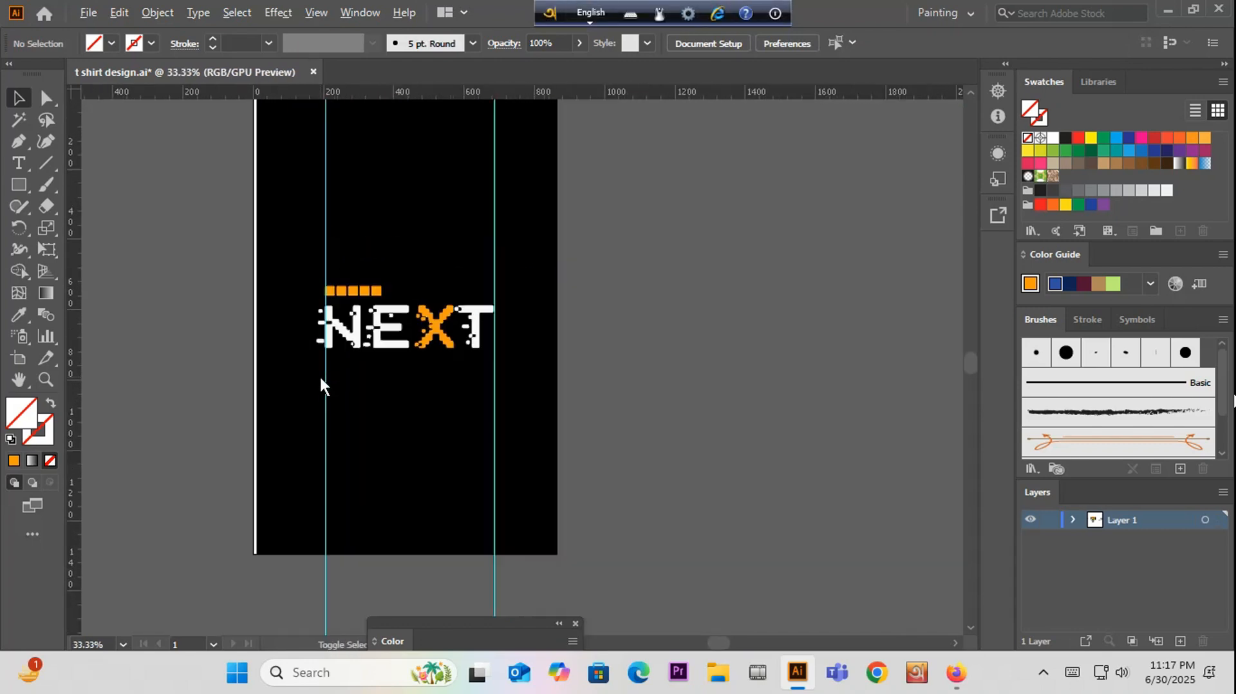
Step: Copy the spare black WE ARE text beside the samples onto the black artboard below NEXT
{"action": "scroll", "coordinate": [289, 319], "scroll_direction": "up", "scroll_amount": 4}
{"action": "left_click", "coordinate": [360, 307]}
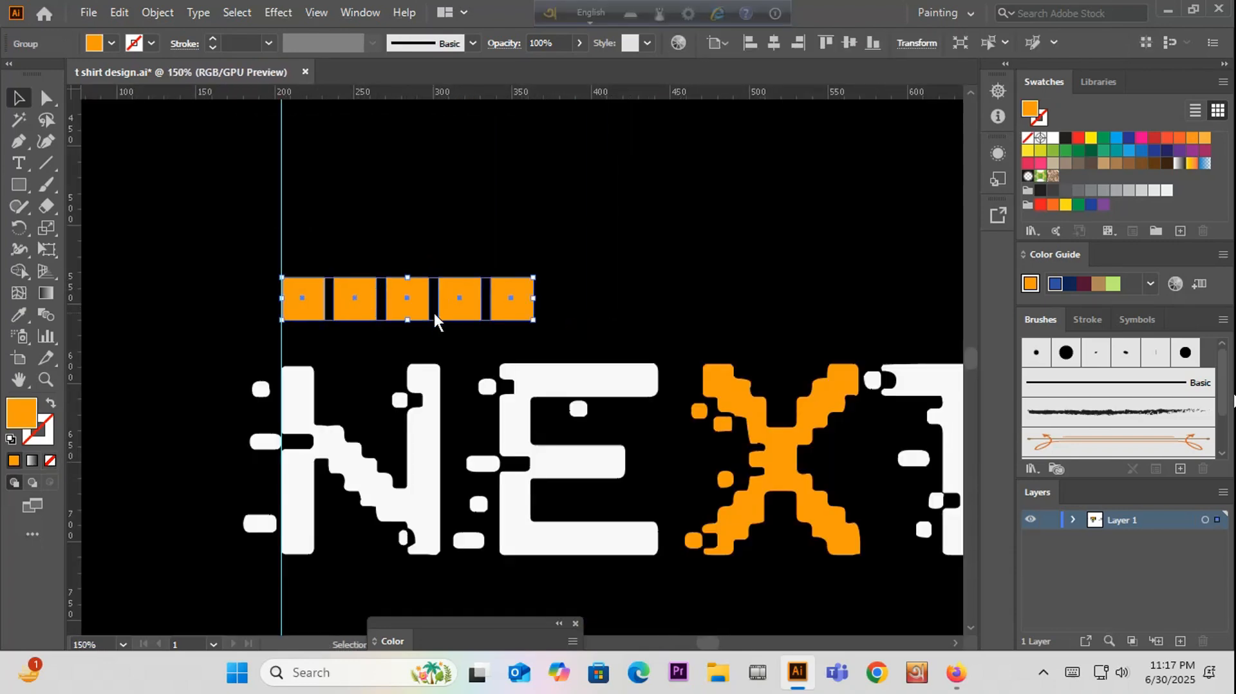
{"action": "scroll", "coordinate": [335, 306], "scroll_direction": "down", "scroll_amount": 6}
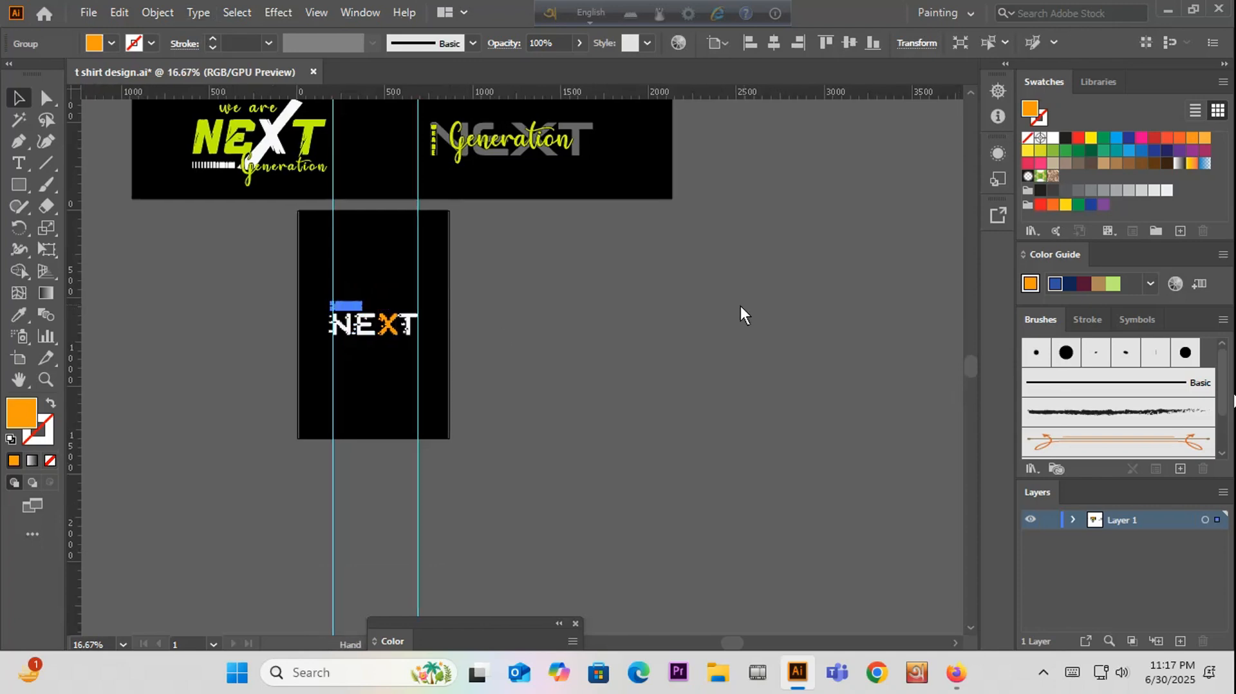
{"action": "left_click_drag", "start_coordinate": [740, 307], "coordinate": [604, 333]}
{"action": "scroll", "coordinate": [604, 333], "scroll_direction": "down", "scroll_amount": 2}
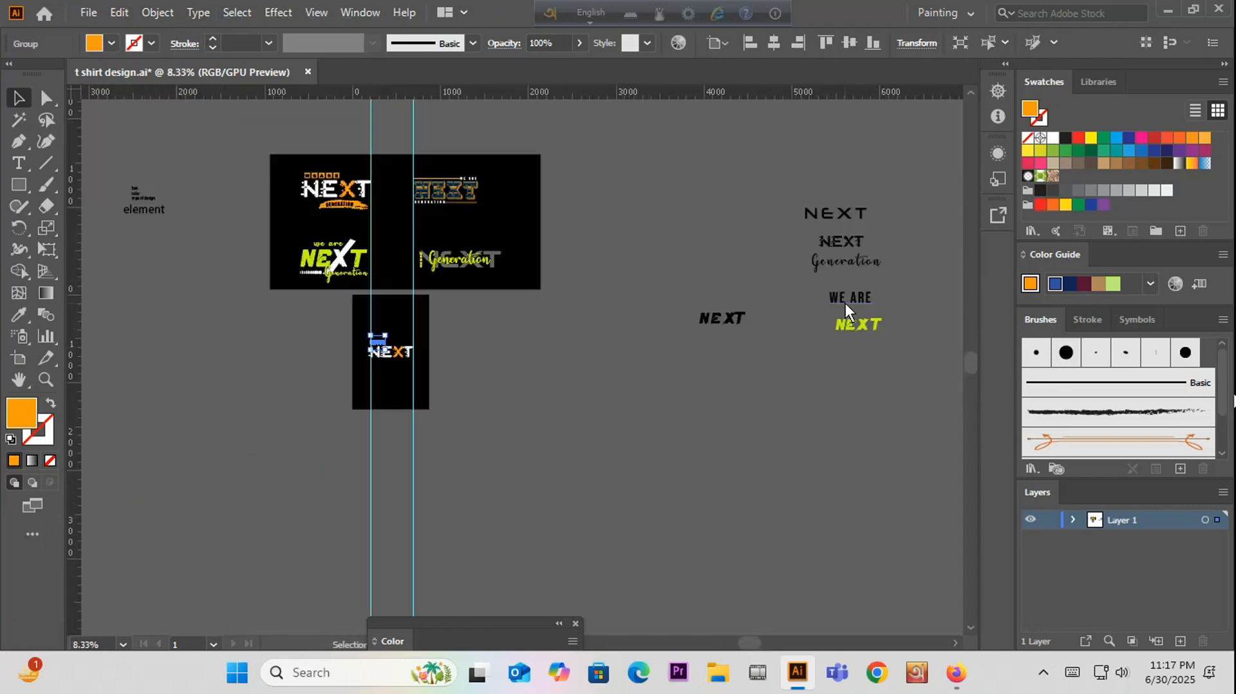
{"action": "left_click_drag", "start_coordinate": [846, 299], "coordinate": [391, 377]}
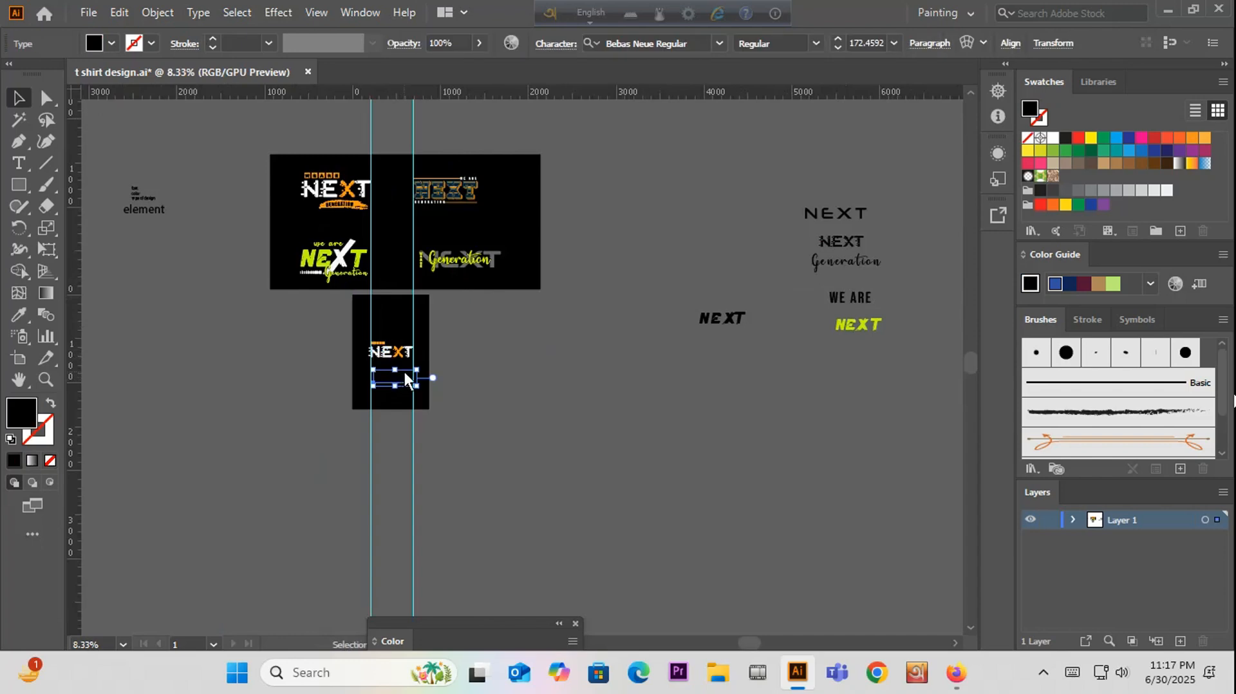
Step: Recolour the copied WE ARE text grey by sampling the canvas background with the Eyedropper
{"action": "key", "text": "i"}
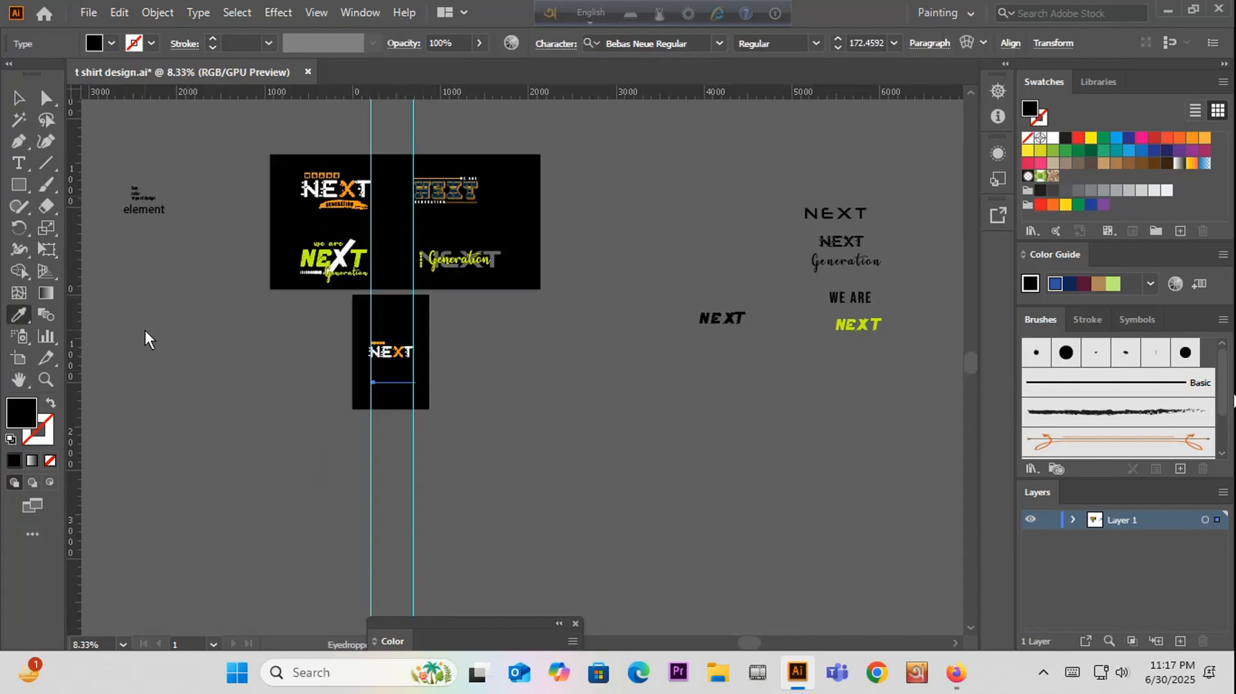
{"action": "left_click", "coordinate": [272, 346]}
{"action": "scroll", "coordinate": [381, 409], "scroll_direction": "up", "scroll_amount": 2}
{"action": "left_click", "coordinate": [14, 97]}
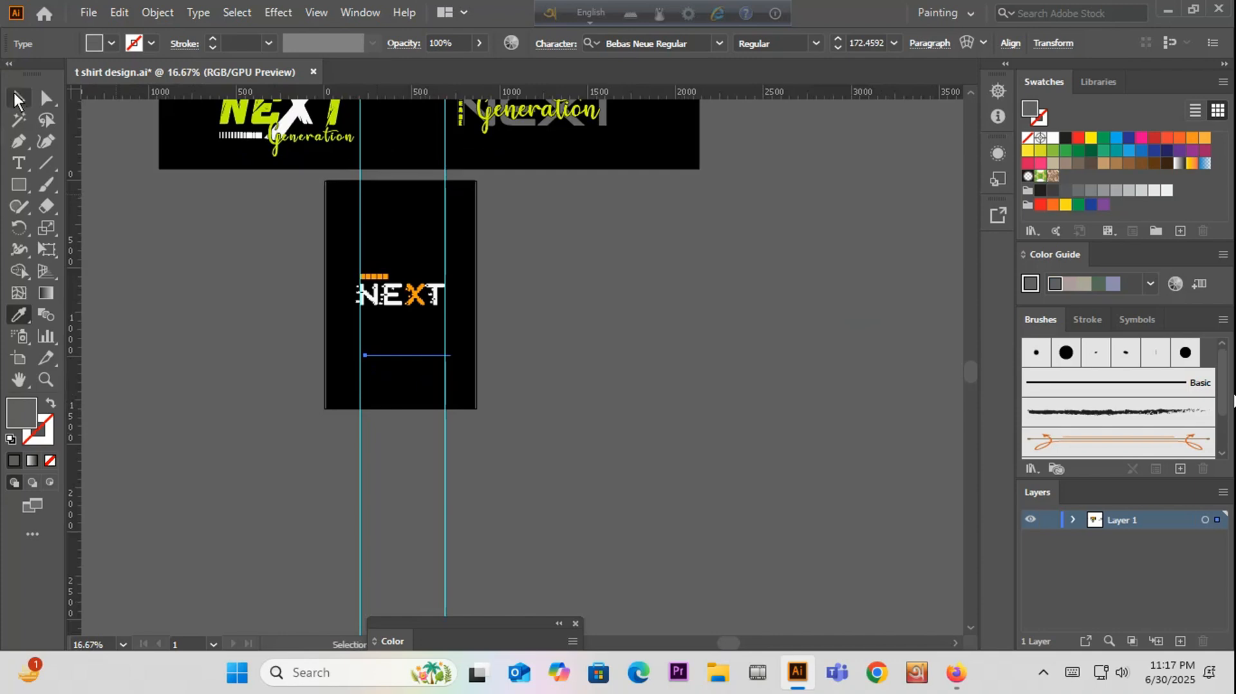
Step: Bring the grey WE ARE text to the front of the black artboard
{"action": "scroll", "coordinate": [325, 310], "scroll_direction": "up", "scroll_amount": 2}
{"action": "right_click", "coordinate": [476, 368]}
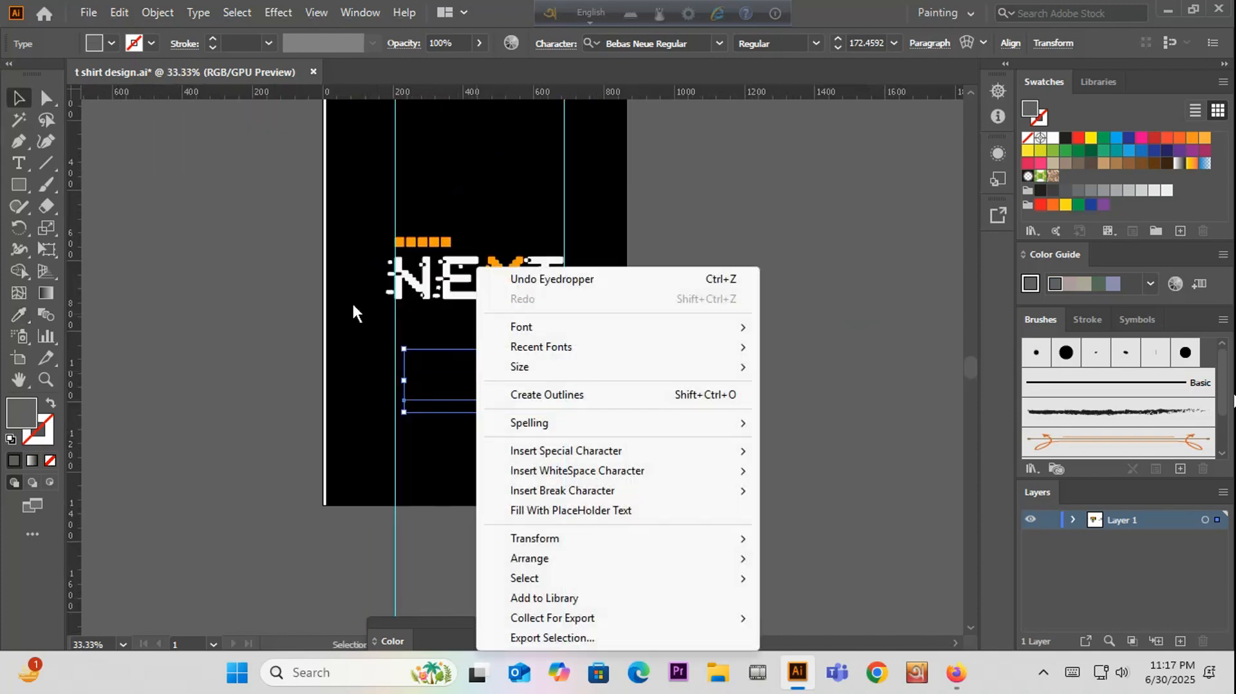
{"action": "mouse_move", "coordinate": [745, 559]}
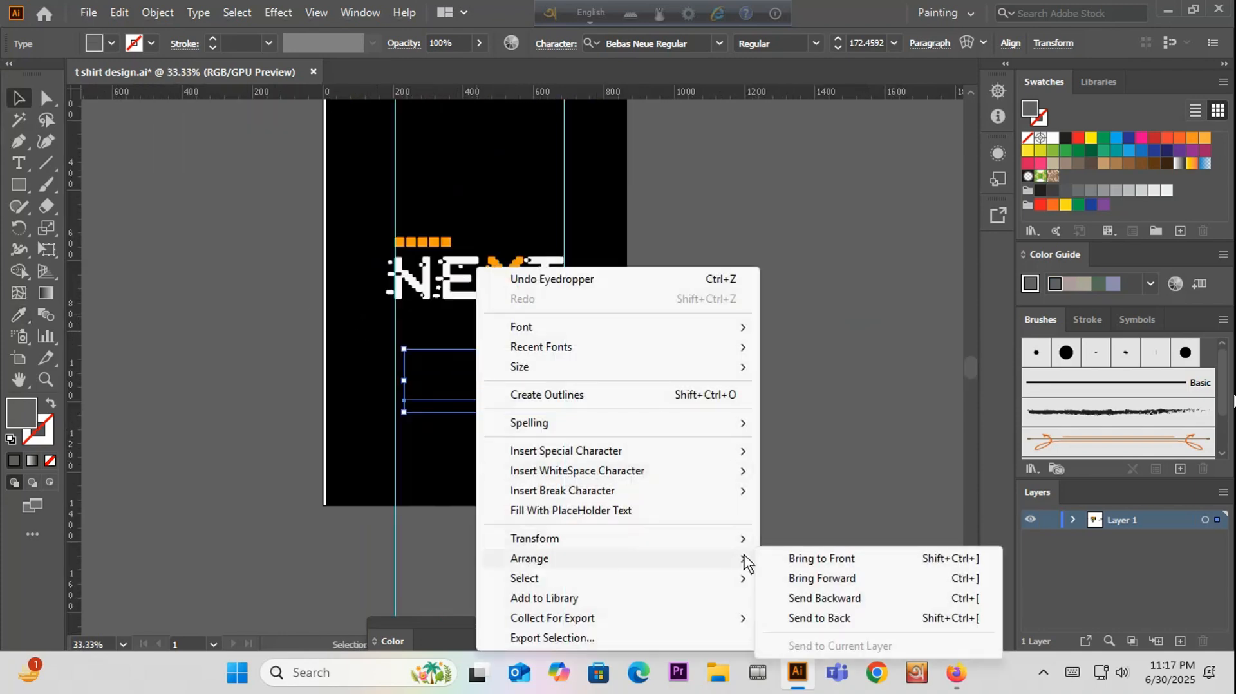
{"action": "left_click", "coordinate": [798, 562]}
{"action": "scroll", "coordinate": [560, 450], "scroll_direction": "up", "scroll_amount": 2}
{"action": "scroll", "coordinate": [427, 457], "scroll_direction": "up", "scroll_amount": 1}
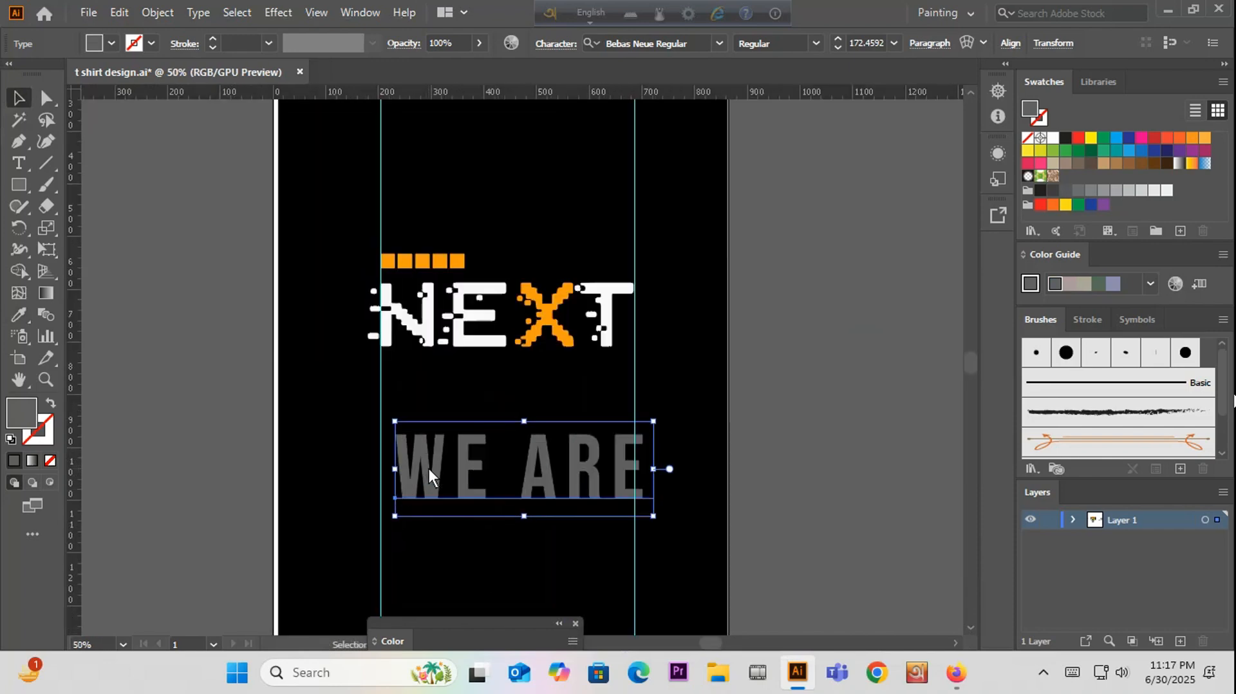
Step: Move the WE ARE text up over the row of orange squares and scale it down to about 65 pt
{"action": "left_click_drag", "start_coordinate": [429, 468], "coordinate": [388, 253]}
{"action": "scroll", "coordinate": [392, 253], "scroll_direction": "up", "scroll_amount": 4}
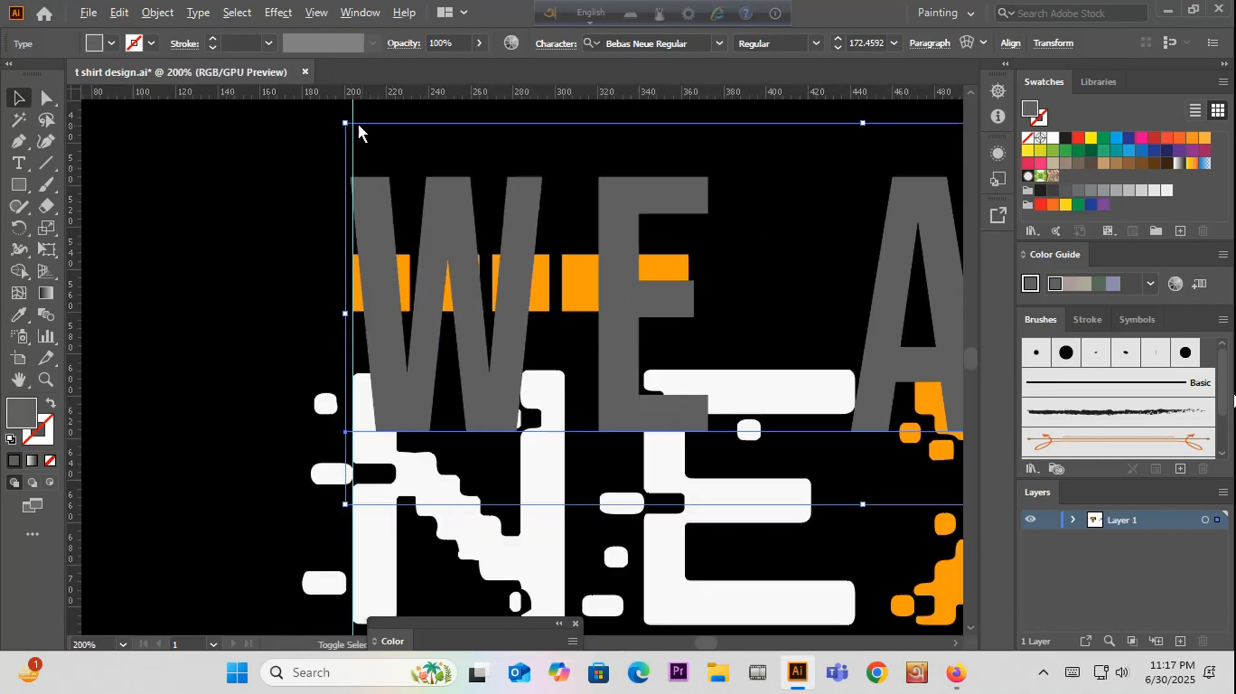
{"action": "left_click_drag", "start_coordinate": [346, 122], "coordinate": [431, 240]}
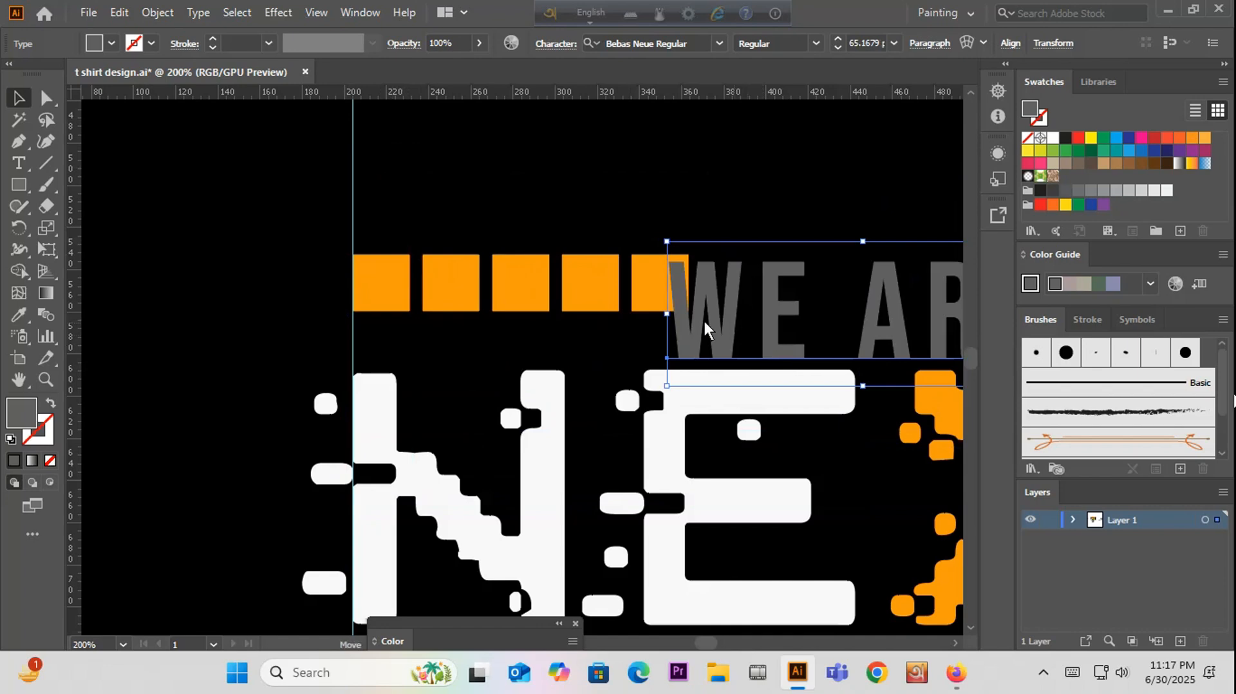
Step: Move the grey WE ARE text so it starts at the first orange square and set its font to Arial Black
{"action": "left_click_drag", "start_coordinate": [704, 322], "coordinate": [393, 328]}
{"action": "scroll", "coordinate": [381, 252], "scroll_direction": "up", "scroll_amount": 3}
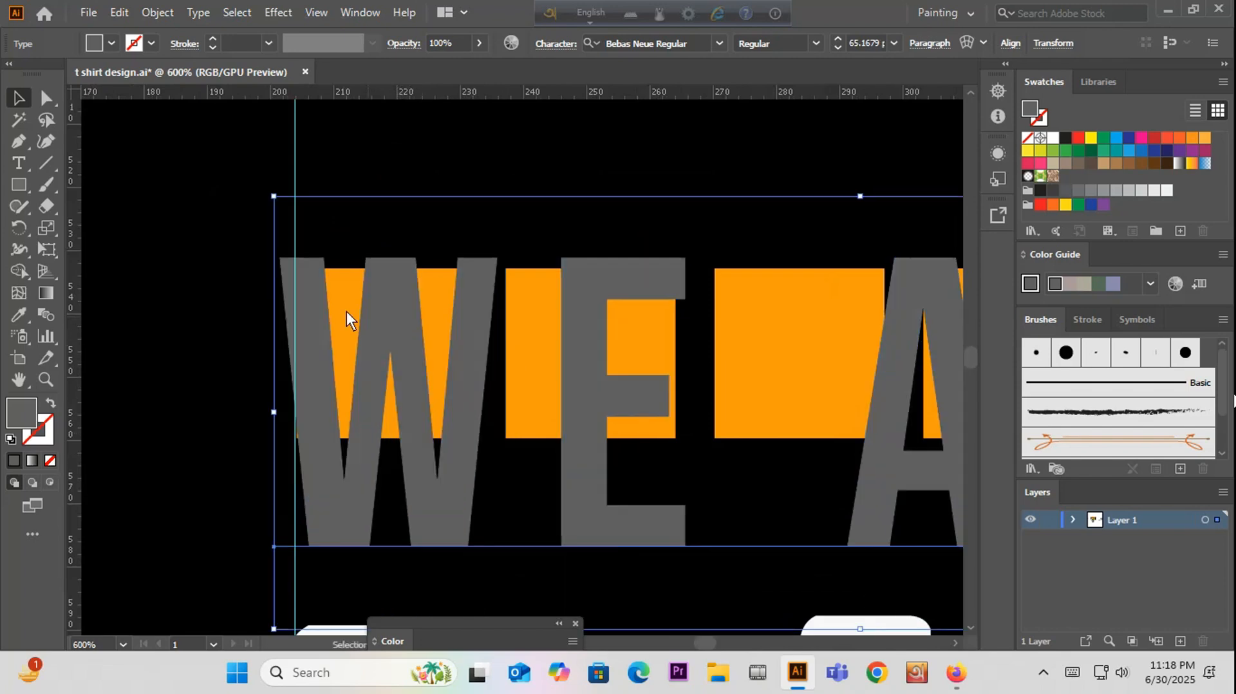
{"action": "left_click", "coordinate": [642, 44]}
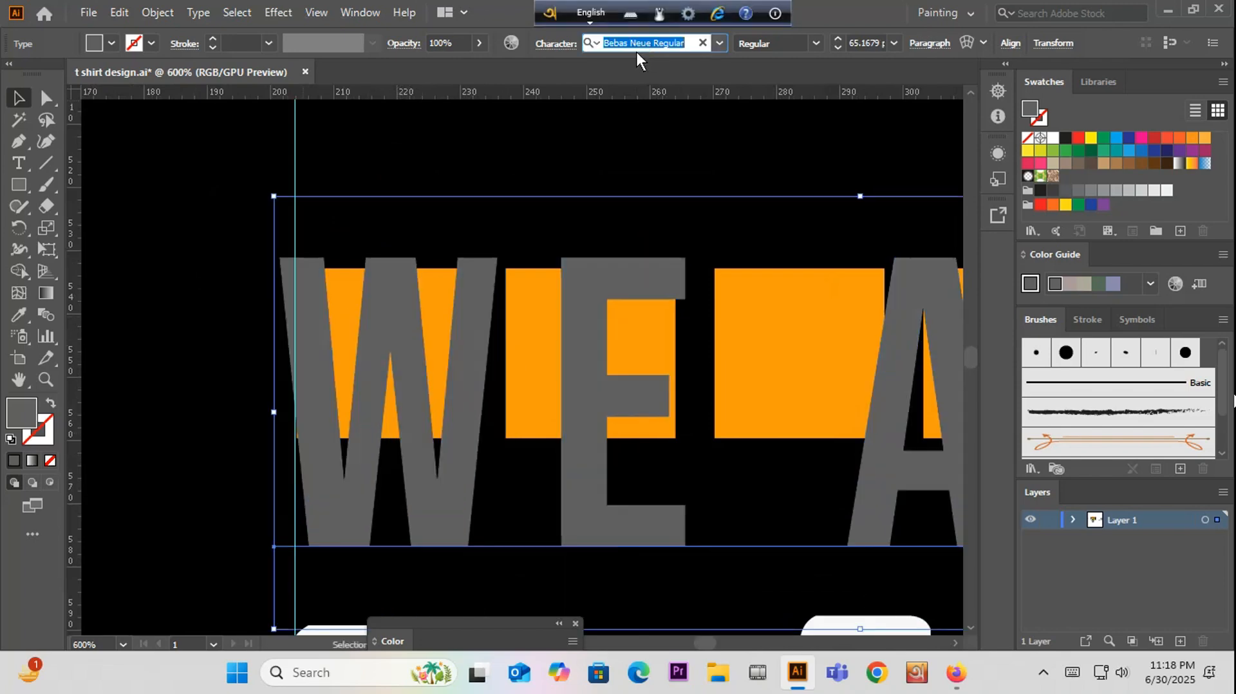
{"action": "type", "text": "a"}
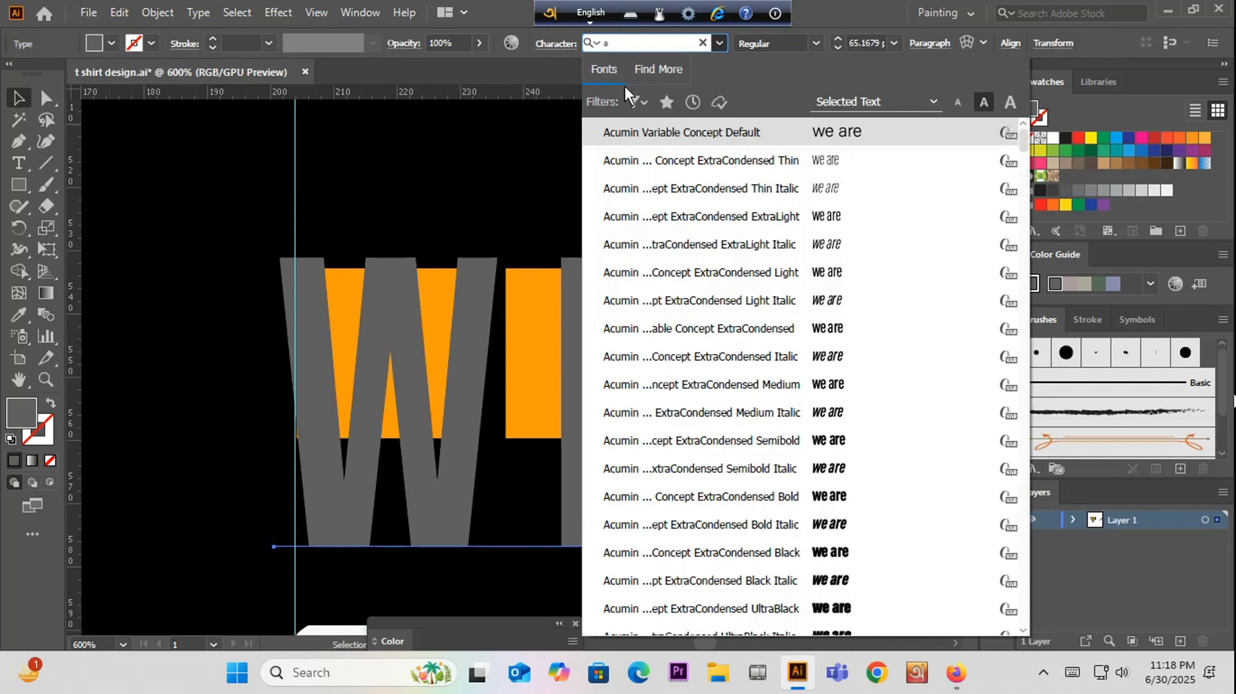
{"action": "type", "text": "r"}
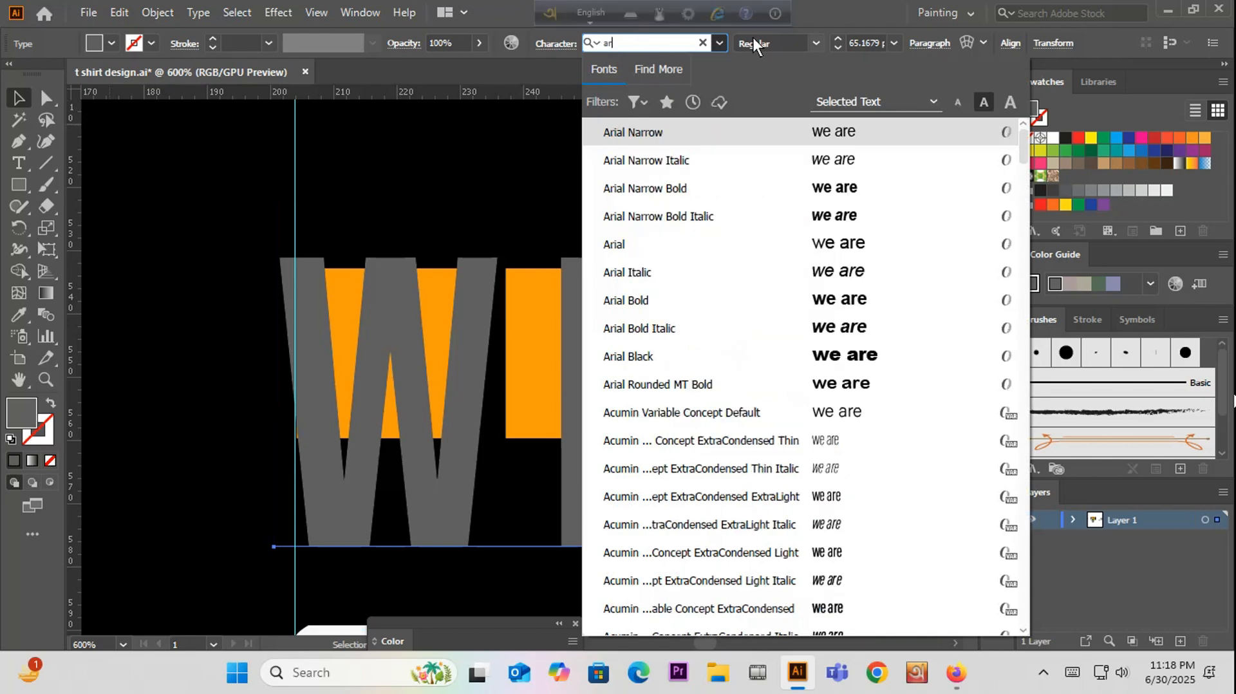
{"action": "type", "text": "i"}
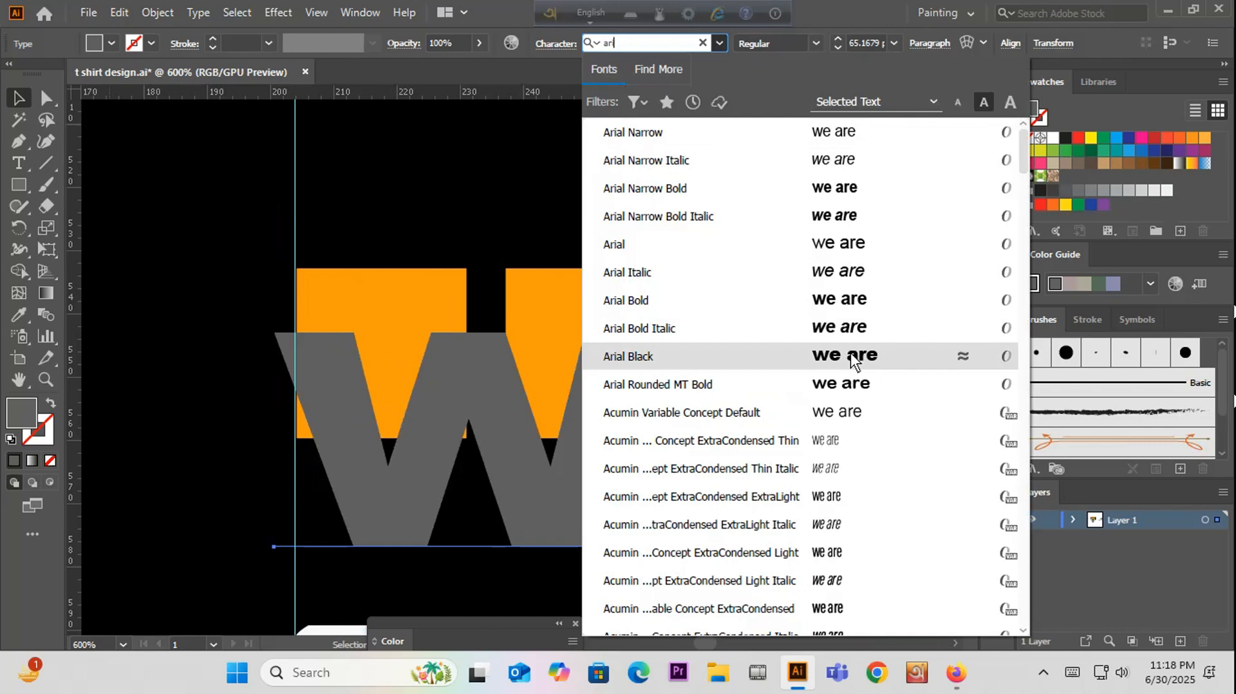
{"action": "left_click", "coordinate": [851, 358]}
Step: Scale the WE ARE text down to about 26 pt and move it above the row of orange squares
{"action": "scroll", "coordinate": [546, 398], "scroll_direction": "down", "scroll_amount": 3}
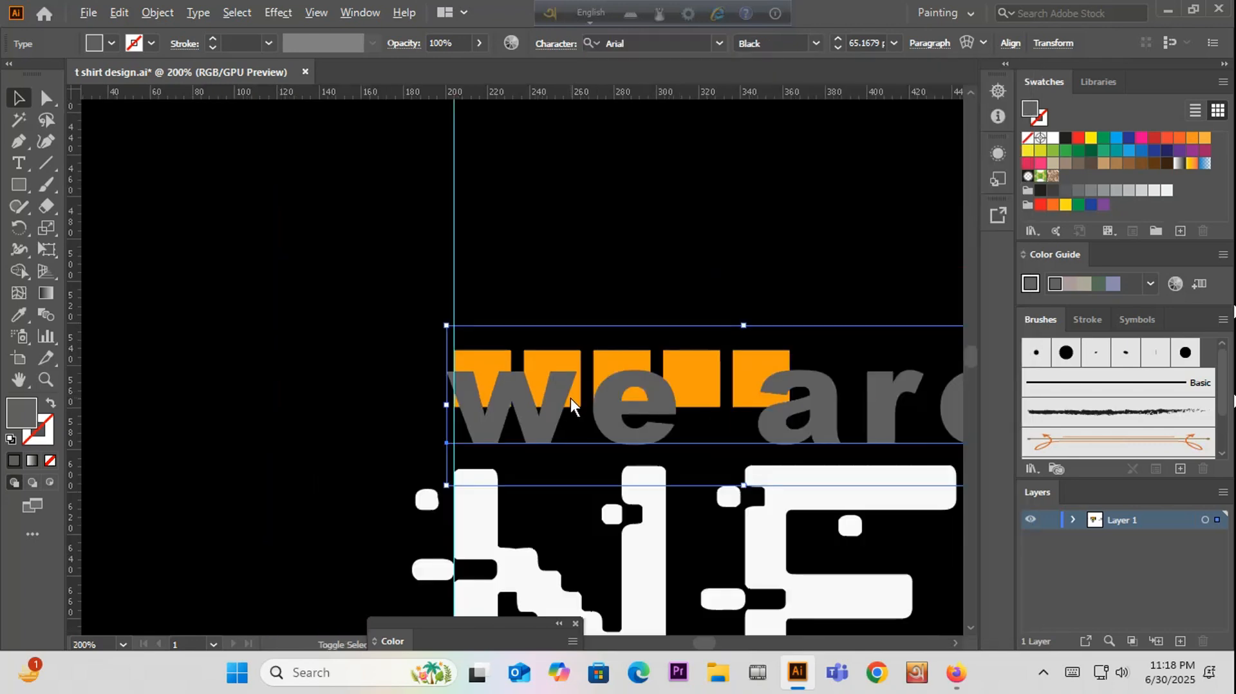
{"action": "left_click_drag", "start_coordinate": [449, 325], "coordinate": [634, 381]}
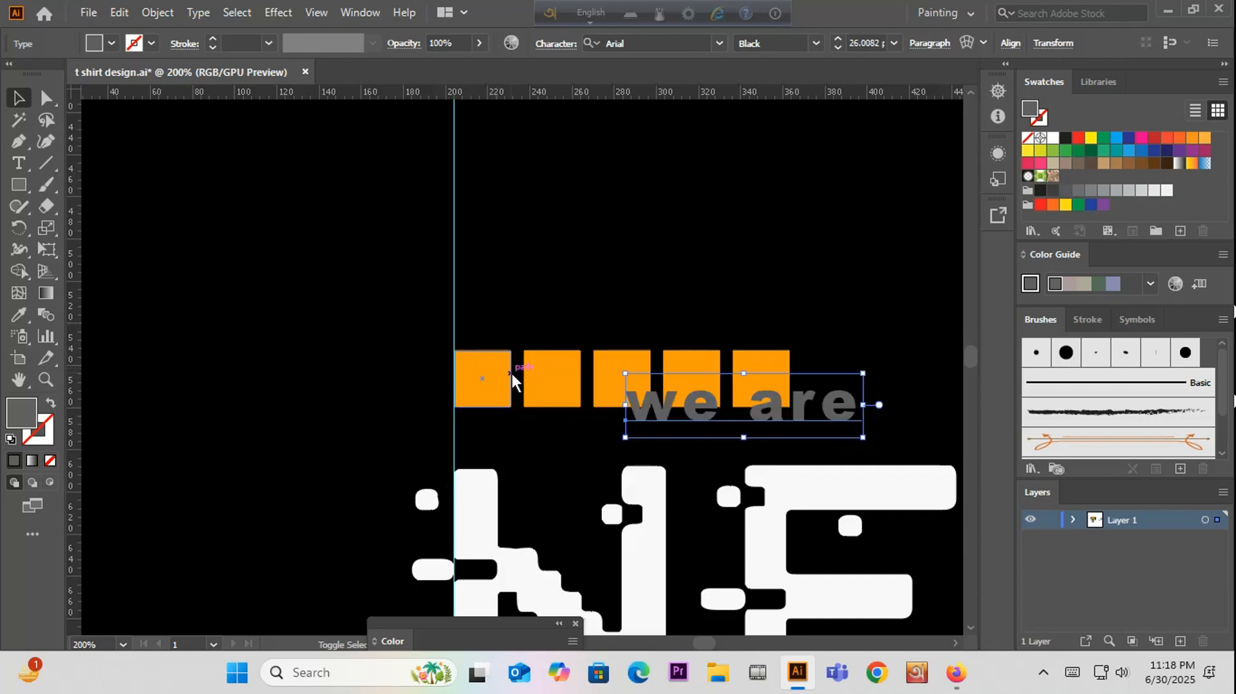
{"action": "left_click_drag", "start_coordinate": [680, 417], "coordinate": [592, 289]}
{"action": "scroll", "coordinate": [599, 286], "scroll_direction": "up", "scroll_amount": 1}
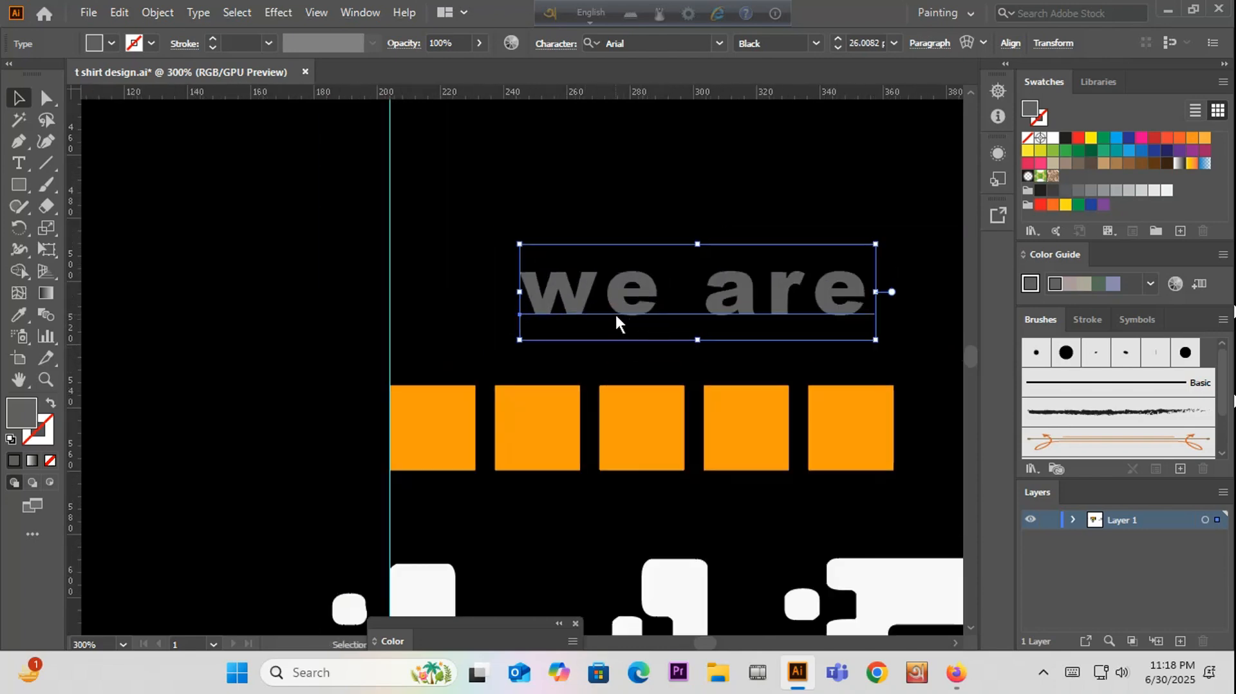
Step: Change the case of the WE ARE text to UPPERCASE
{"action": "left_click", "coordinate": [193, 13]}
{"action": "mouse_move", "coordinate": [242, 298]}
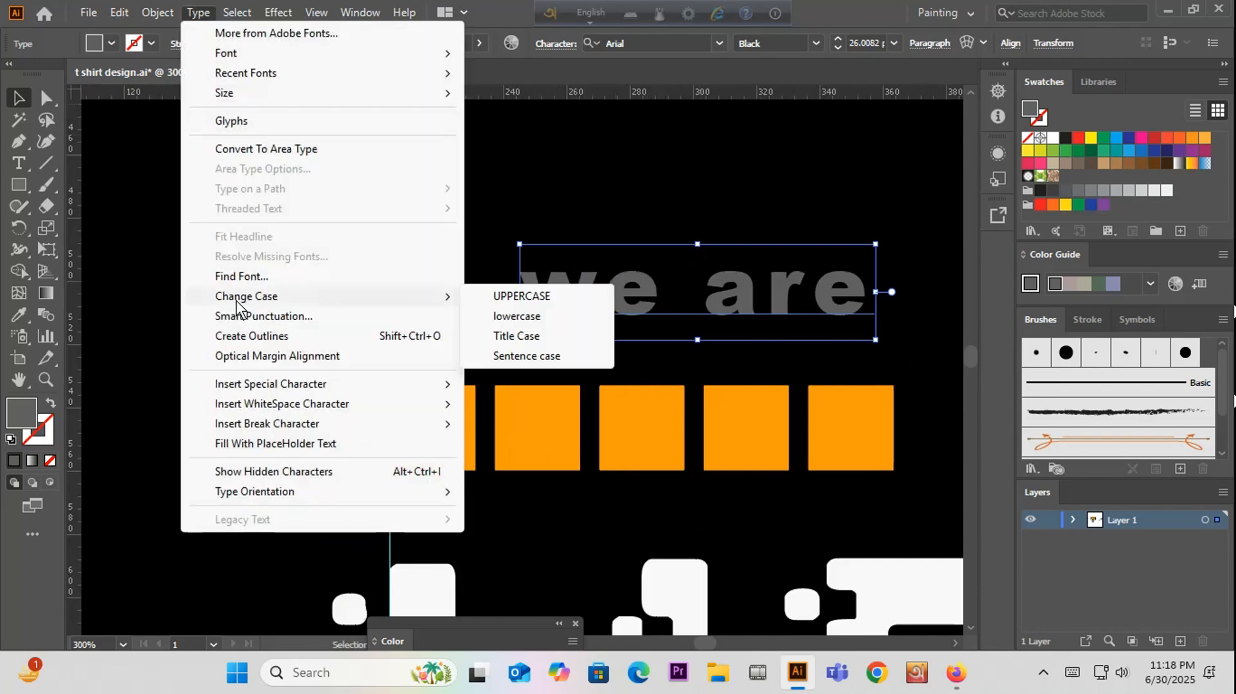
{"action": "left_click", "coordinate": [518, 296]}
{"action": "left_click", "coordinate": [496, 311]}
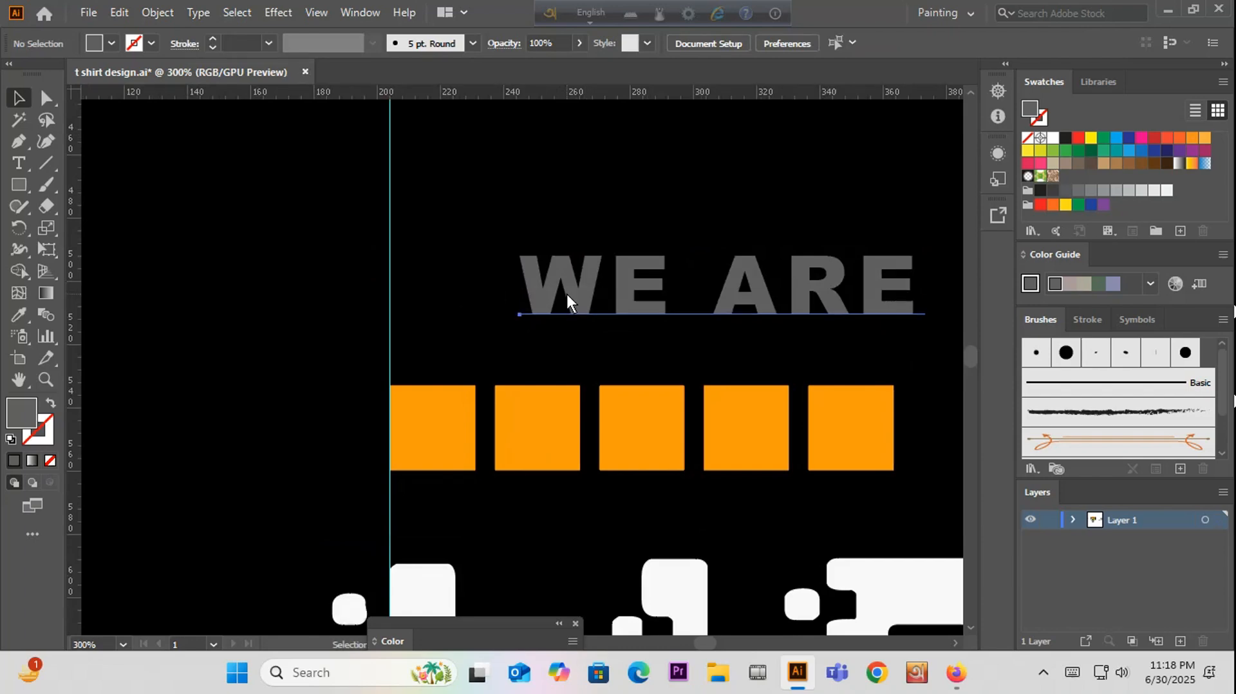
Step: Move the WE ARE text onto the squares, flush with the first square's left edge, and scale it down to about 24.5 pt
{"action": "left_click_drag", "start_coordinate": [566, 295], "coordinate": [441, 442]}
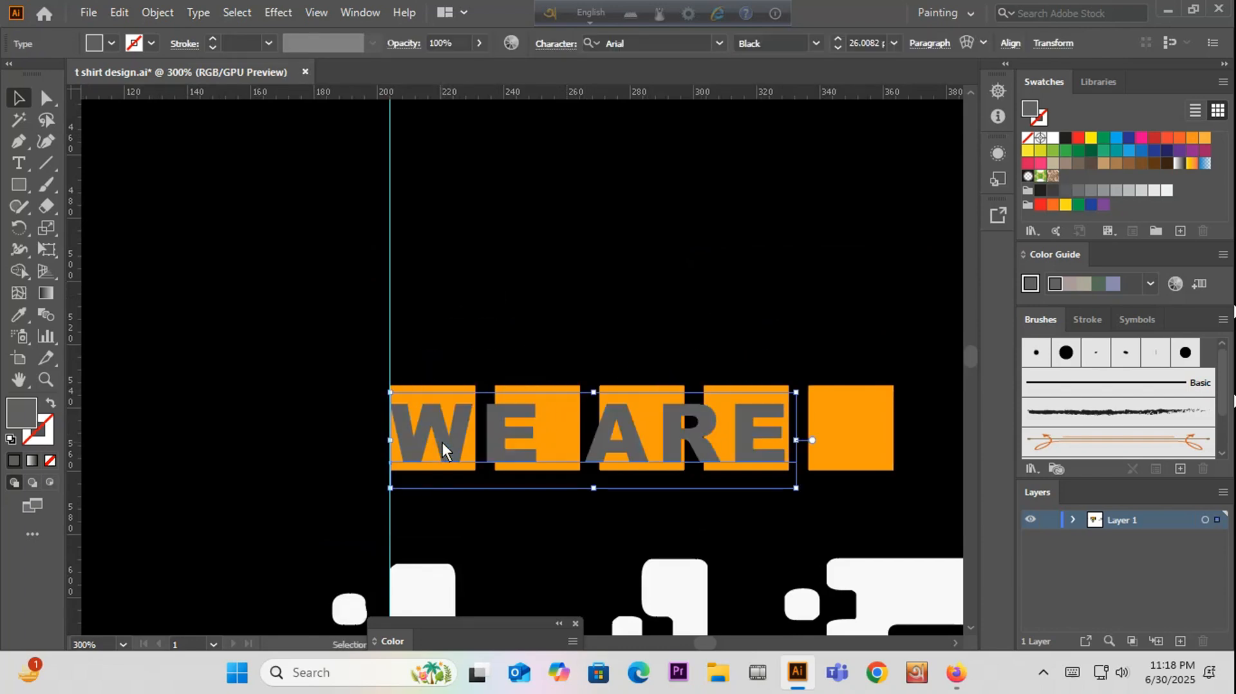
{"action": "scroll", "coordinate": [445, 442], "scroll_direction": "up", "scroll_amount": 2}
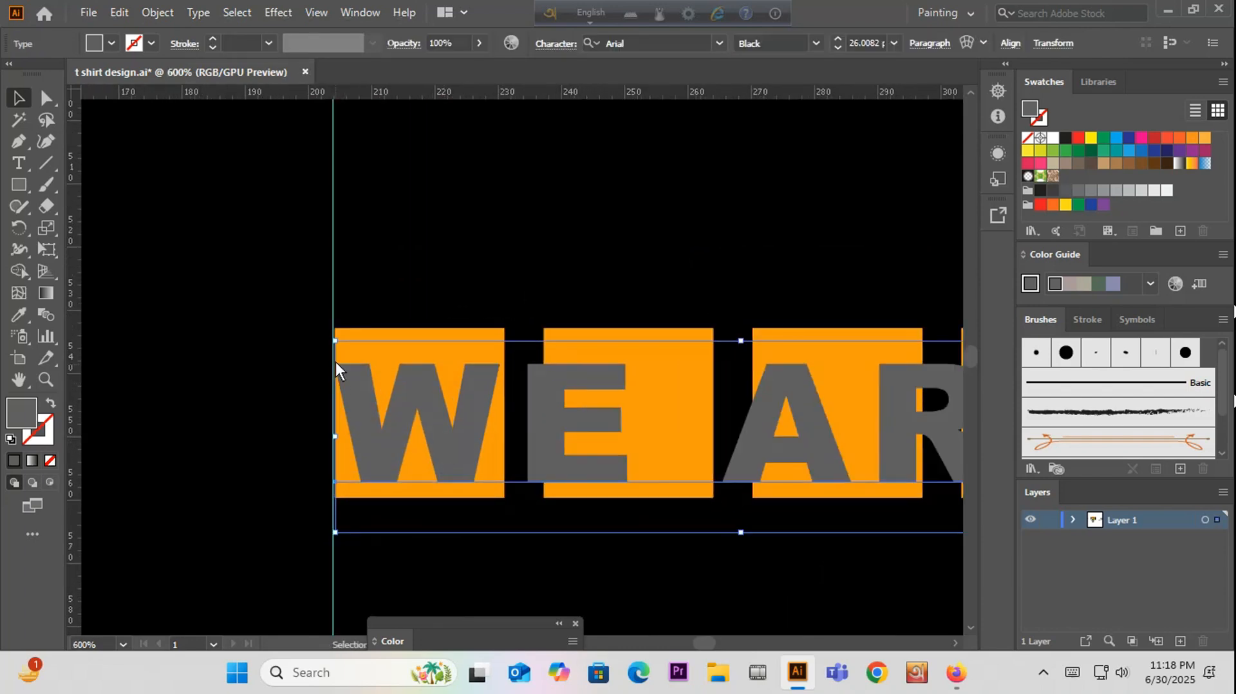
{"action": "scroll", "coordinate": [333, 342], "scroll_direction": "up", "scroll_amount": 3}
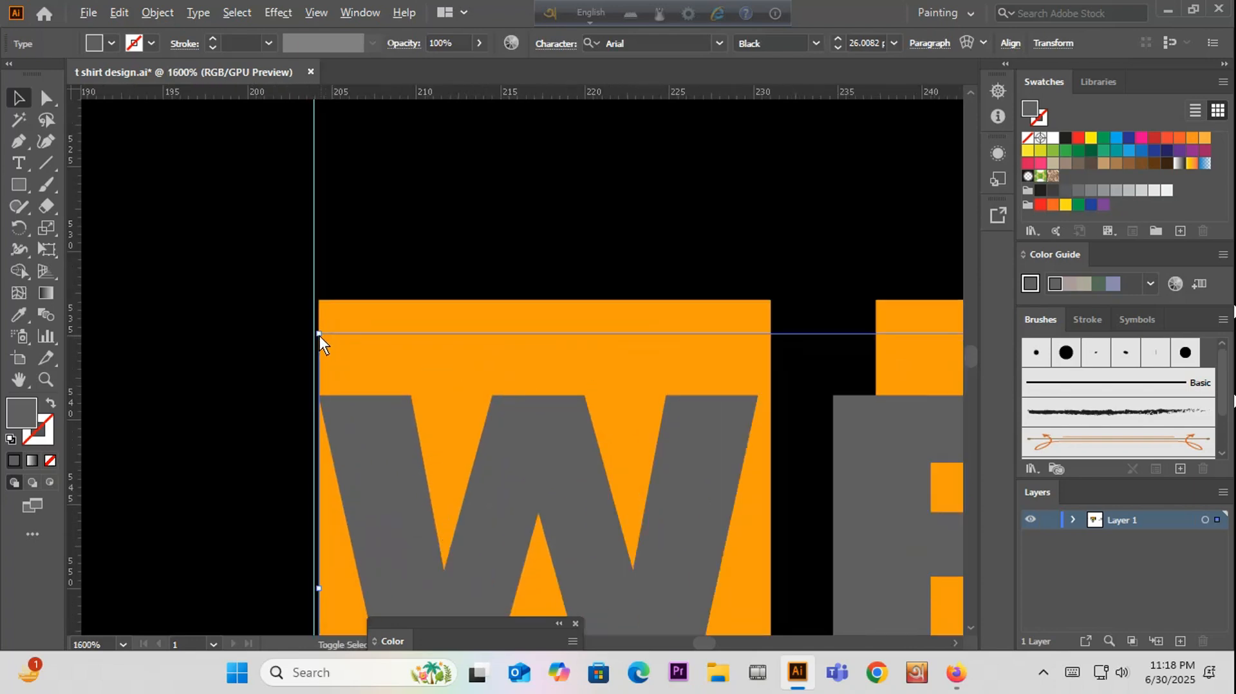
{"action": "left_click_drag", "start_coordinate": [320, 335], "coordinate": [393, 458]}
{"action": "scroll", "coordinate": [386, 399], "scroll_direction": "down", "scroll_amount": 2}
{"action": "scroll", "coordinate": [399, 453], "scroll_direction": "down", "scroll_amount": 4}
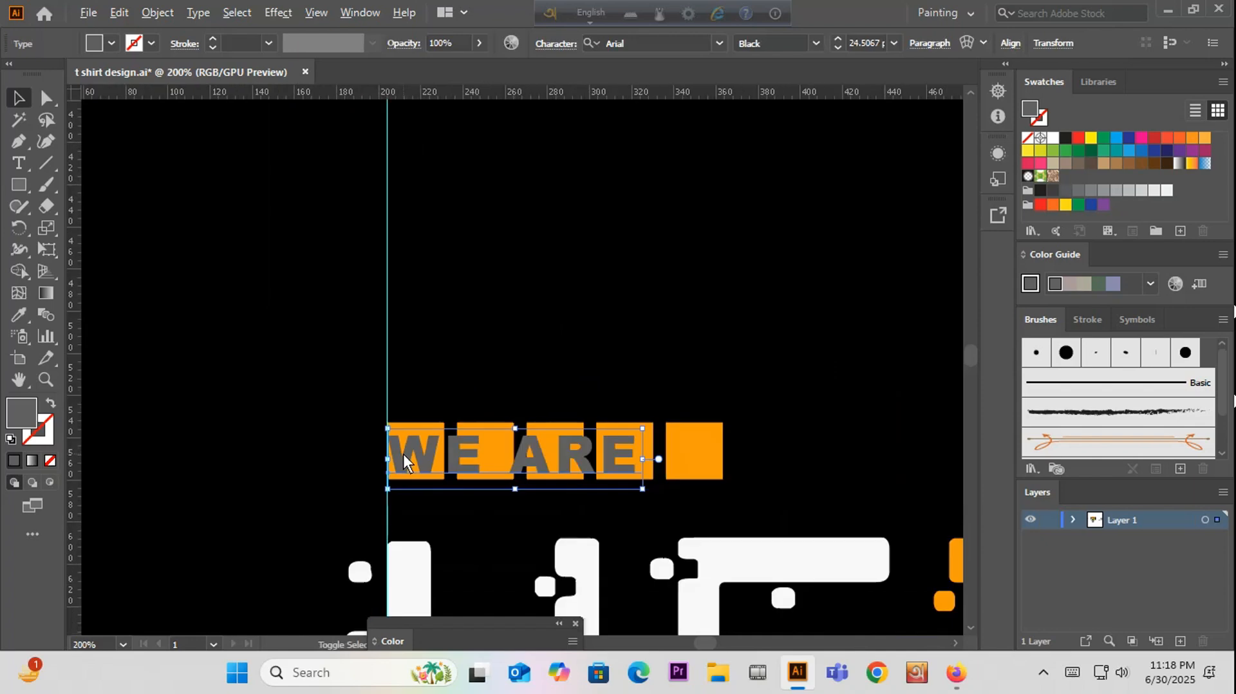
Step: Convert the WE ARE text to outlines and ungroup it into separate letters
{"action": "scroll", "coordinate": [591, 470], "scroll_direction": "up", "scroll_amount": 2}
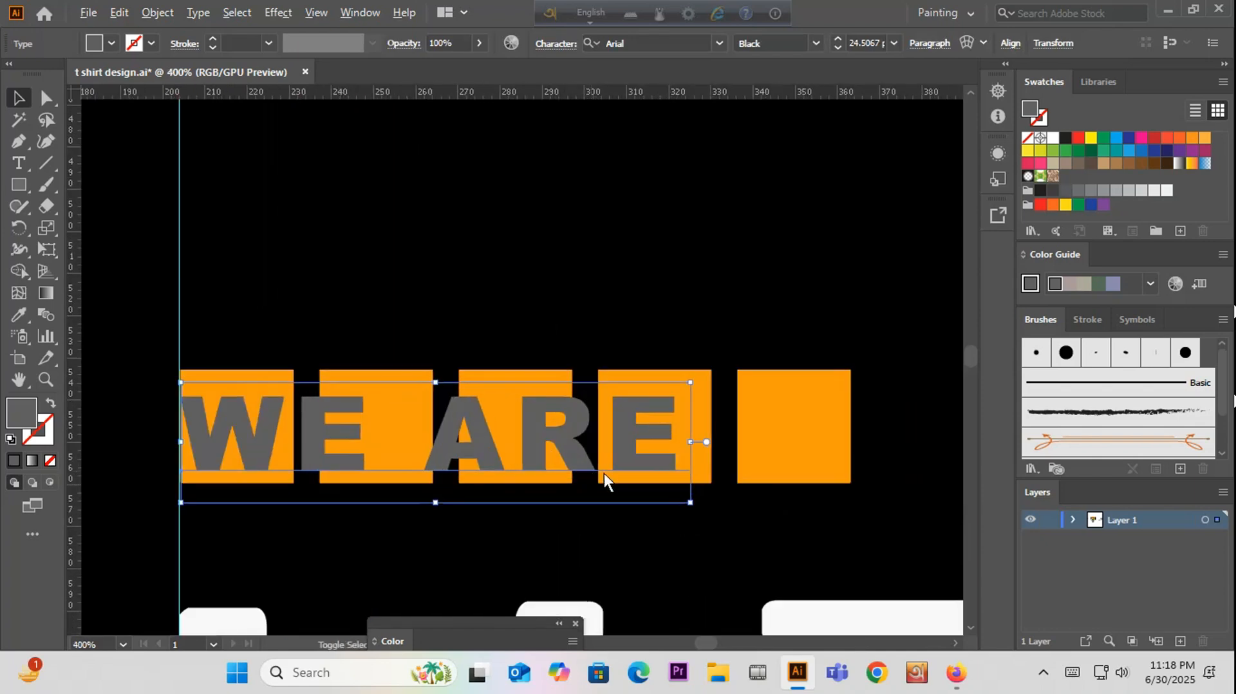
{"action": "scroll", "coordinate": [604, 473], "scroll_direction": "down", "scroll_amount": 1}
{"action": "right_click", "coordinate": [574, 314]}
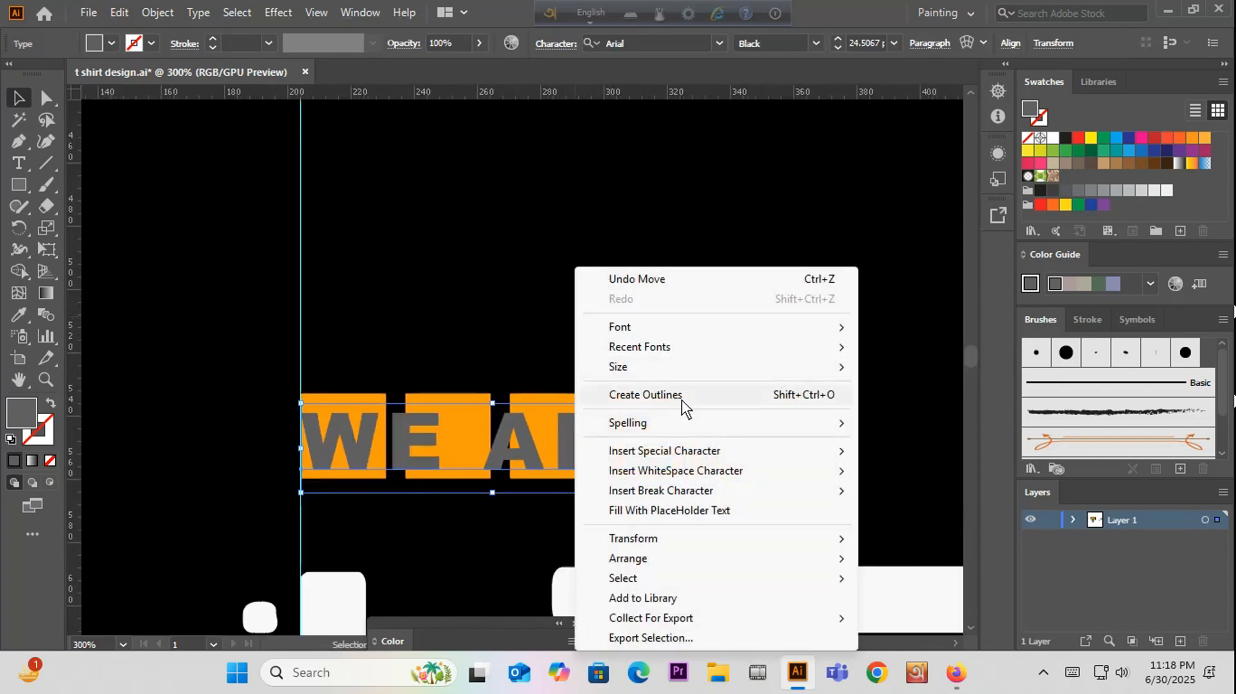
{"action": "left_click", "coordinate": [681, 396]}
{"action": "right_click", "coordinate": [542, 278]}
{"action": "left_click", "coordinate": [605, 433]}
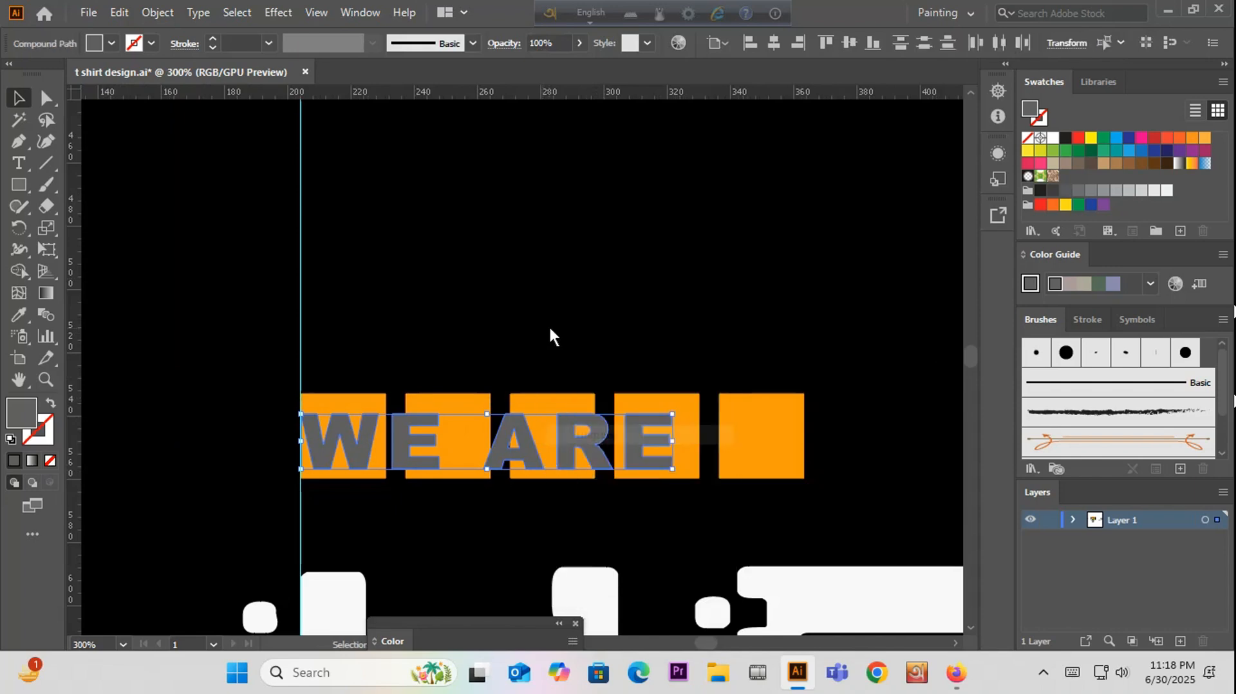
{"action": "left_click", "coordinate": [552, 336]}
Step: Spread the letters E, A, R and E so that each sits centred in its own orange square
{"action": "left_click_drag", "start_coordinate": [678, 437], "coordinate": [779, 432]}
{"action": "left_click_drag", "start_coordinate": [593, 450], "coordinate": [667, 448]}
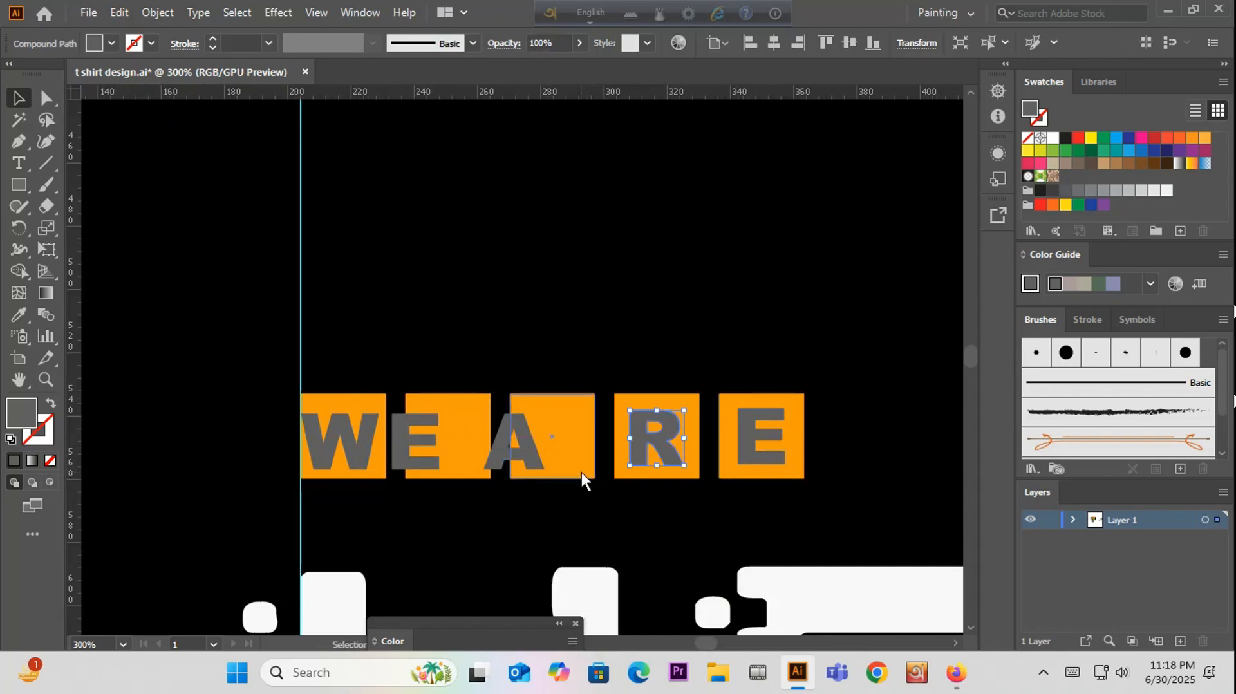
{"action": "left_click_drag", "start_coordinate": [531, 454], "coordinate": [569, 448]}
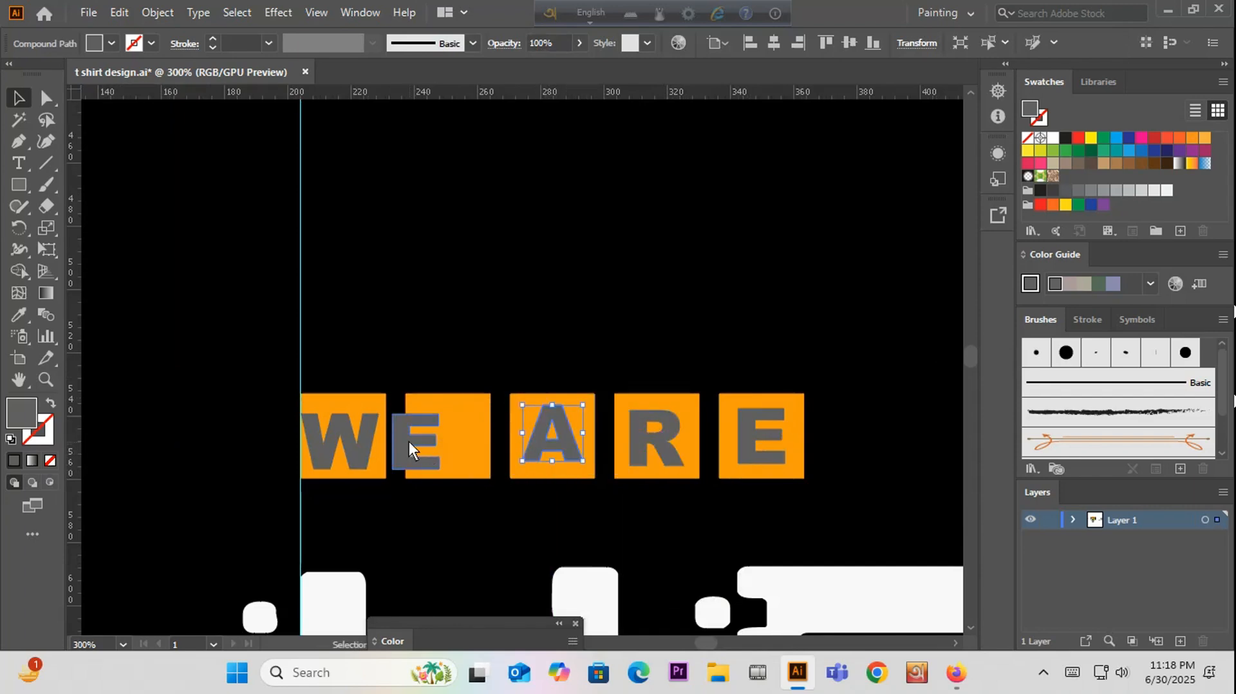
{"action": "left_click_drag", "start_coordinate": [408, 441], "coordinate": [437, 438]}
{"action": "left_click", "coordinate": [552, 369]}
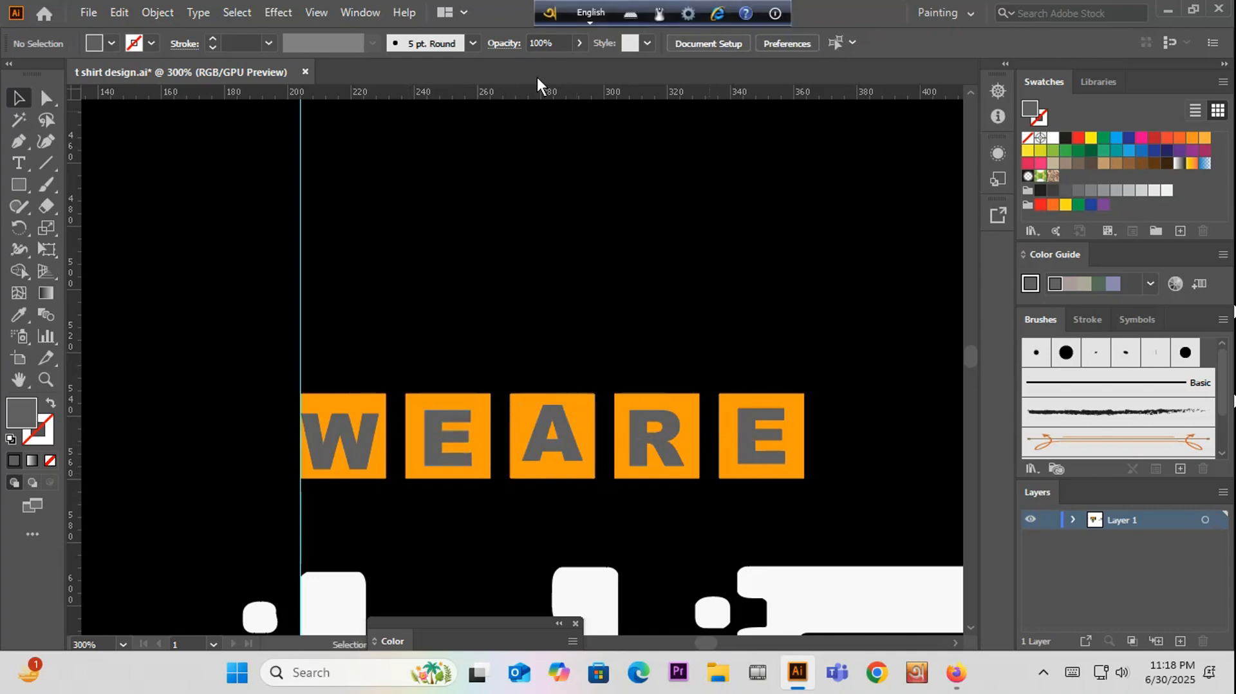
Step: Align the bottoms of the letters E, A, R and E to a horizontal guide across the squares
{"action": "left_click", "coordinate": [535, 471]}
{"action": "scroll", "coordinate": [489, 502], "scroll_direction": "up", "scroll_amount": 4}
{"action": "left_click_drag", "start_coordinate": [312, 338], "coordinate": [299, 344]}
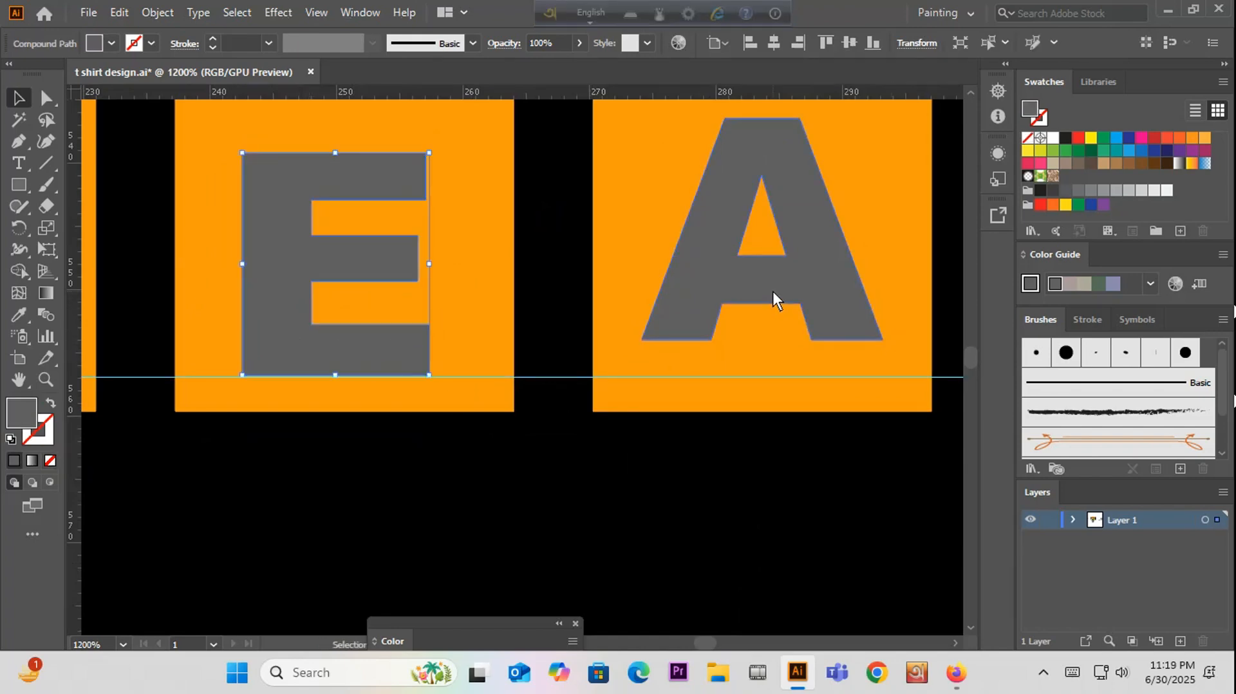
{"action": "left_click_drag", "start_coordinate": [772, 291], "coordinate": [781, 328]}
{"action": "scroll", "coordinate": [483, 303], "scroll_direction": "right", "scroll_amount": 10}
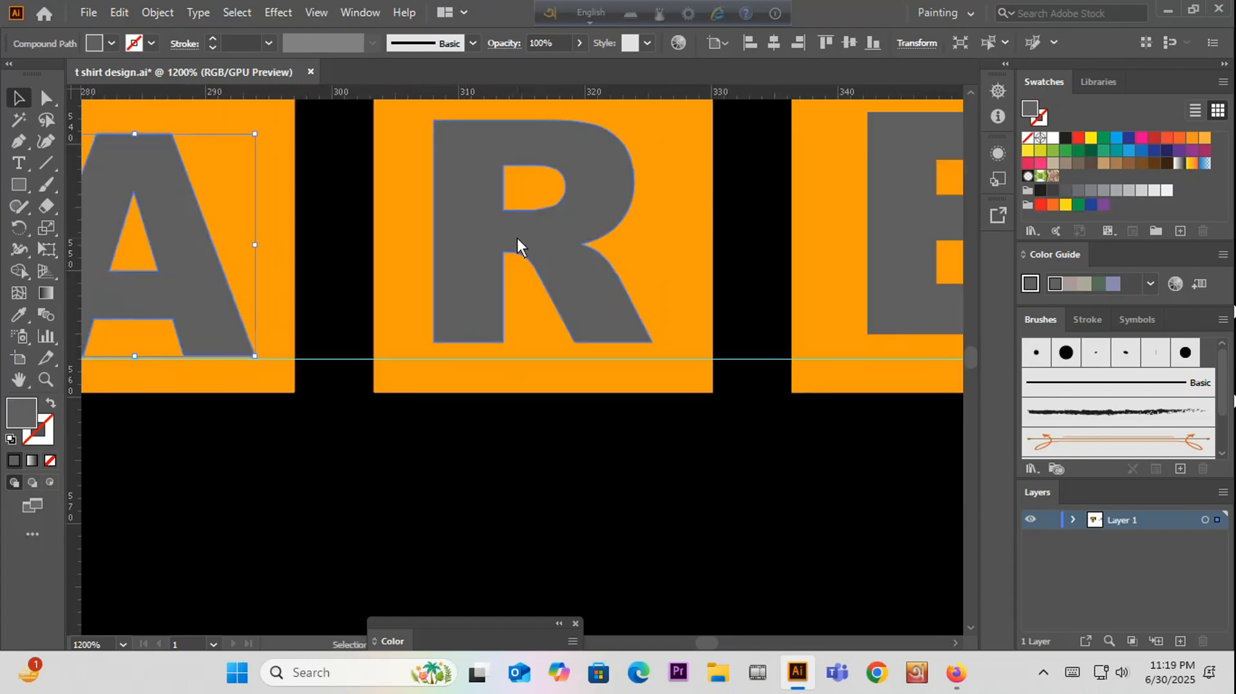
{"action": "left_click_drag", "start_coordinate": [516, 237], "coordinate": [546, 254]}
{"action": "scroll", "coordinate": [542, 254], "scroll_direction": "down", "scroll_amount": 2}
{"action": "left_click_drag", "start_coordinate": [700, 306], "coordinate": [624, 291]}
{"action": "scroll", "coordinate": [609, 281], "scroll_direction": "up", "scroll_amount": 2}
{"action": "scroll", "coordinate": [627, 288], "scroll_direction": "down", "scroll_amount": 1}
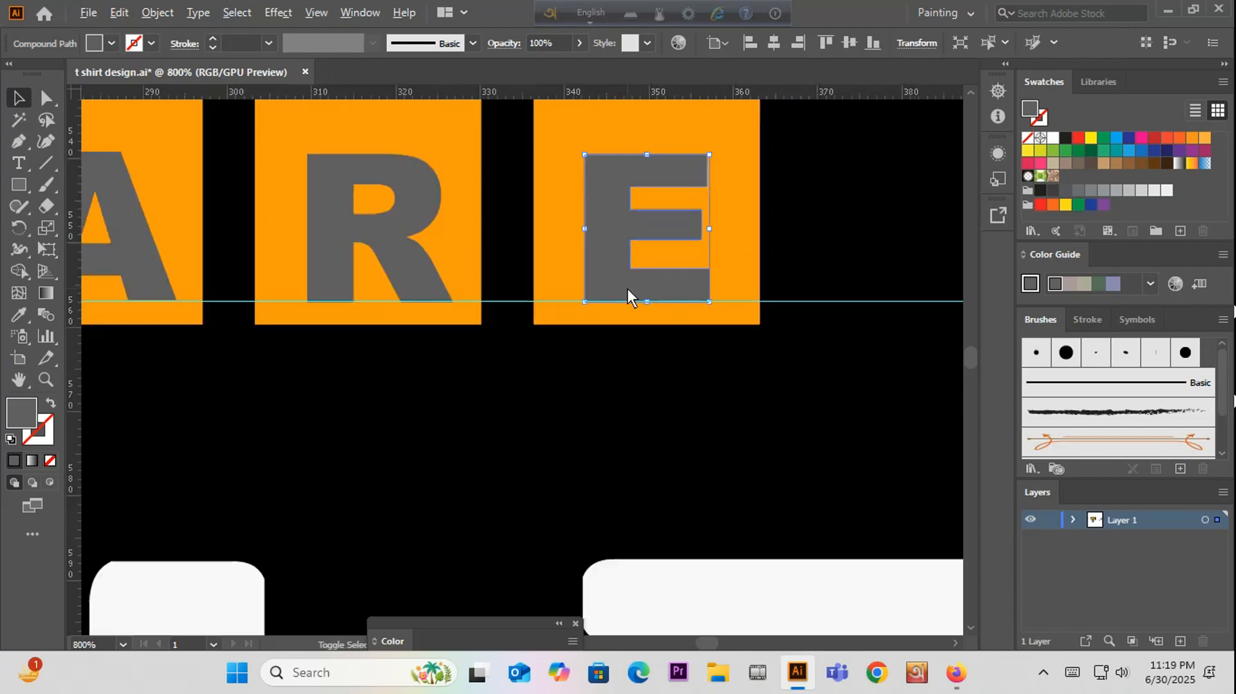
Step: Delete the horizontal guide running through the row of squares
{"action": "scroll", "coordinate": [626, 288], "scroll_direction": "down", "scroll_amount": 5}
{"action": "left_click", "coordinate": [739, 232]}
{"action": "left_click", "coordinate": [765, 292]}
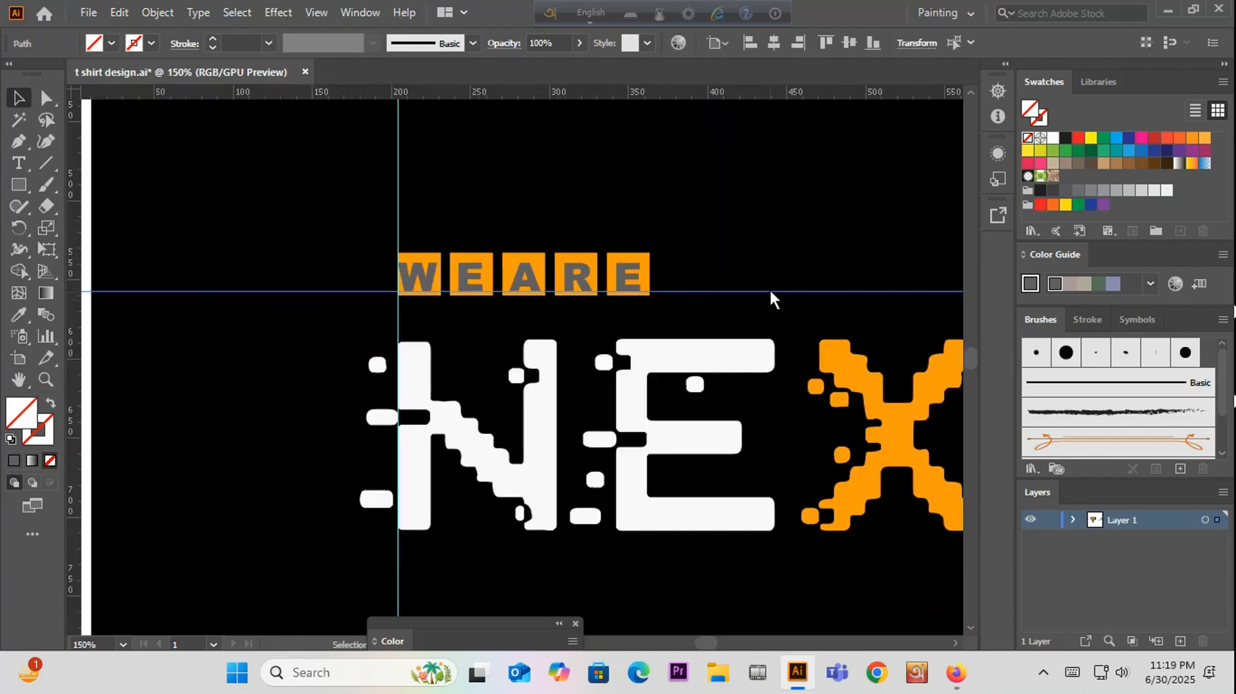
{"action": "key", "text": "Delete"}
Step: Select the five outlined letters W, E, A, R and E and group them
{"action": "left_click", "coordinate": [427, 291]}
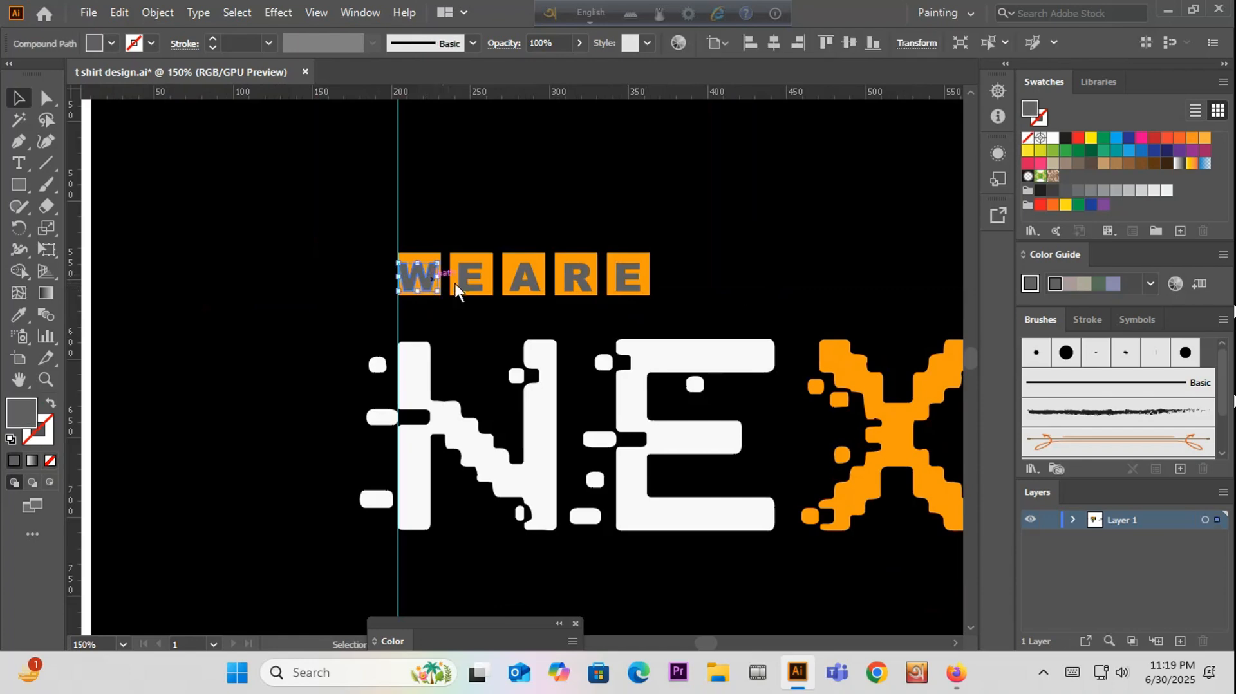
{"action": "left_click", "coordinate": [469, 283], "text": "shift"}
{"action": "left_click", "coordinate": [530, 280], "text": "shift"}
{"action": "left_click", "coordinate": [560, 279], "text": "shift"}
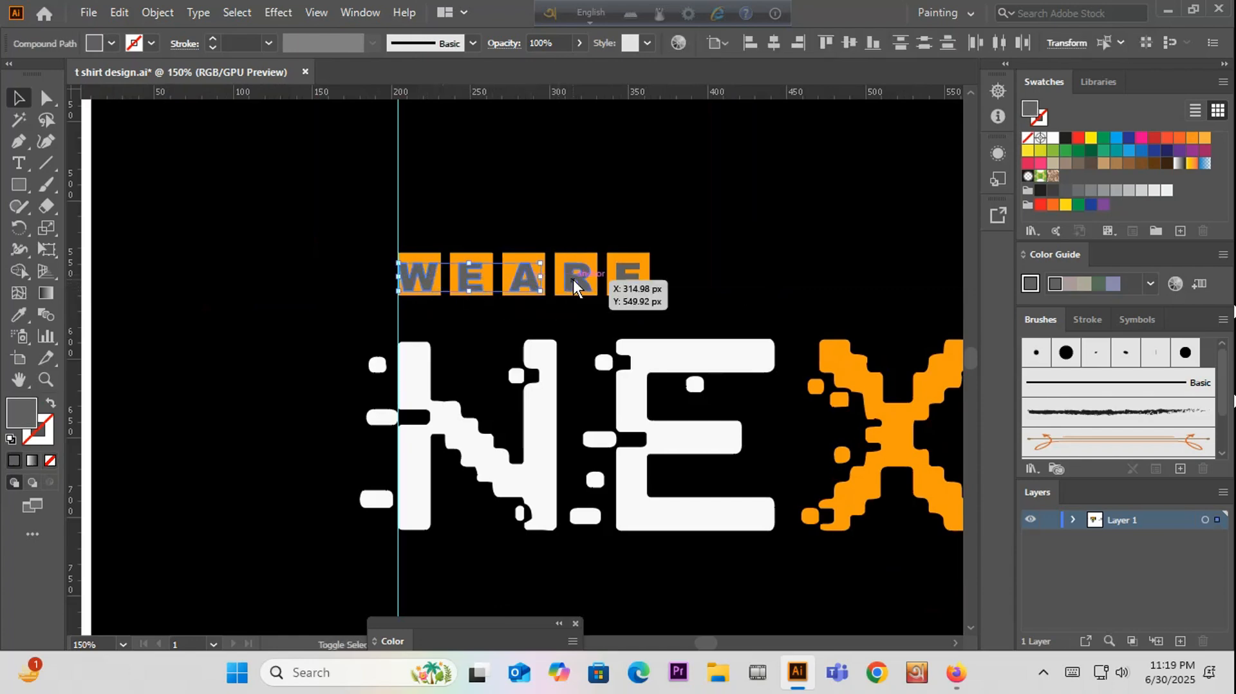
{"action": "left_click", "coordinate": [623, 282], "text": "shift"}
{"action": "right_click", "coordinate": [623, 282]}
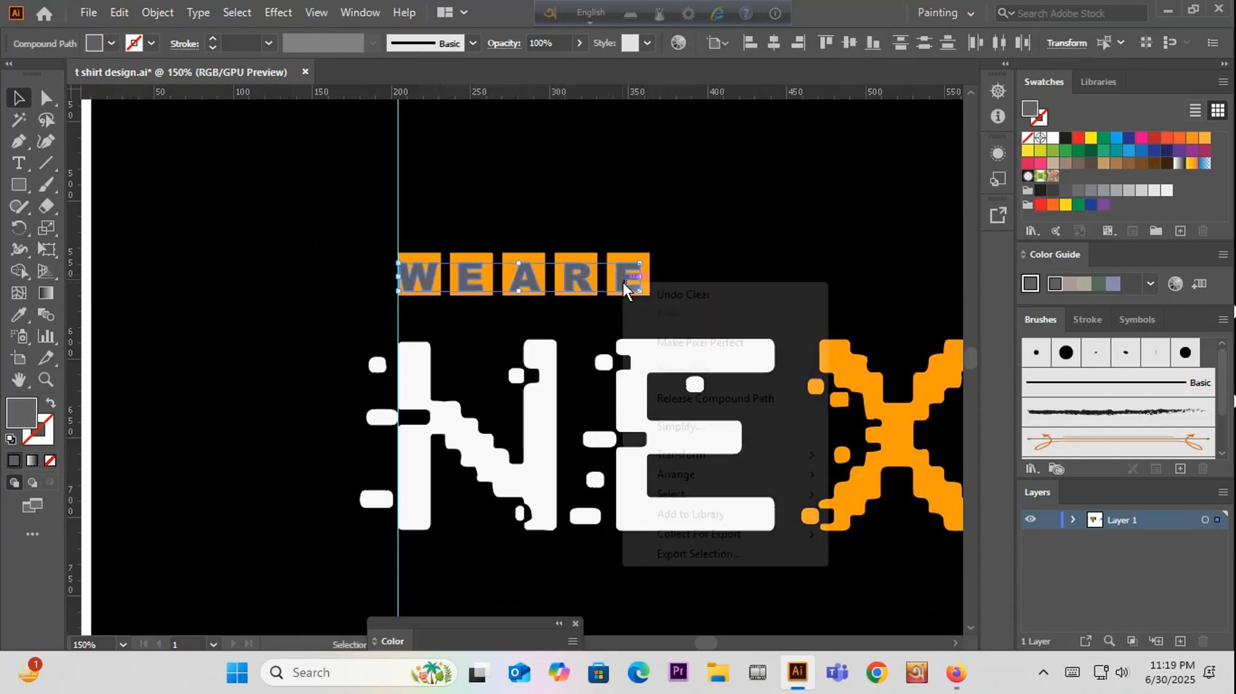
{"action": "left_click", "coordinate": [157, 12]}
{"action": "left_click", "coordinate": [219, 95]}
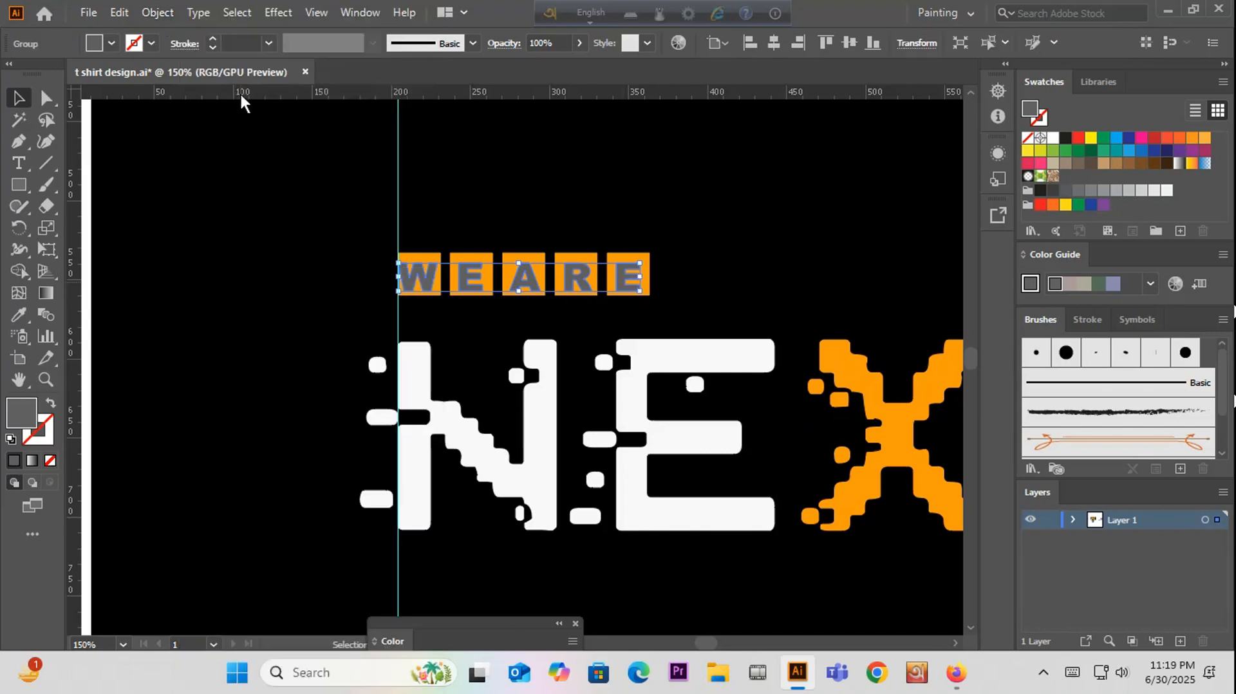
Step: Recolour the letter group black by sampling the artboard with the Eyedropper and cut it from the artboard
{"action": "key", "text": "i"}
{"action": "left_click", "coordinate": [489, 179]}
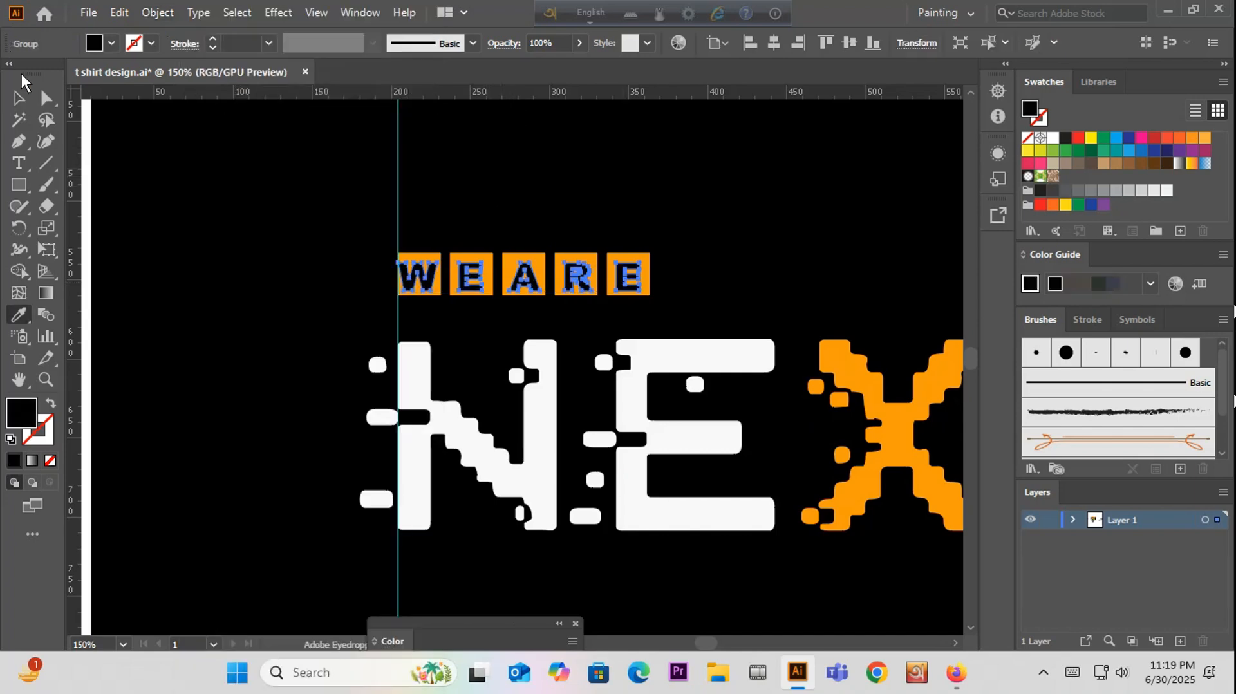
{"action": "left_click", "coordinate": [22, 99]}
{"action": "key", "text": "Delete"}
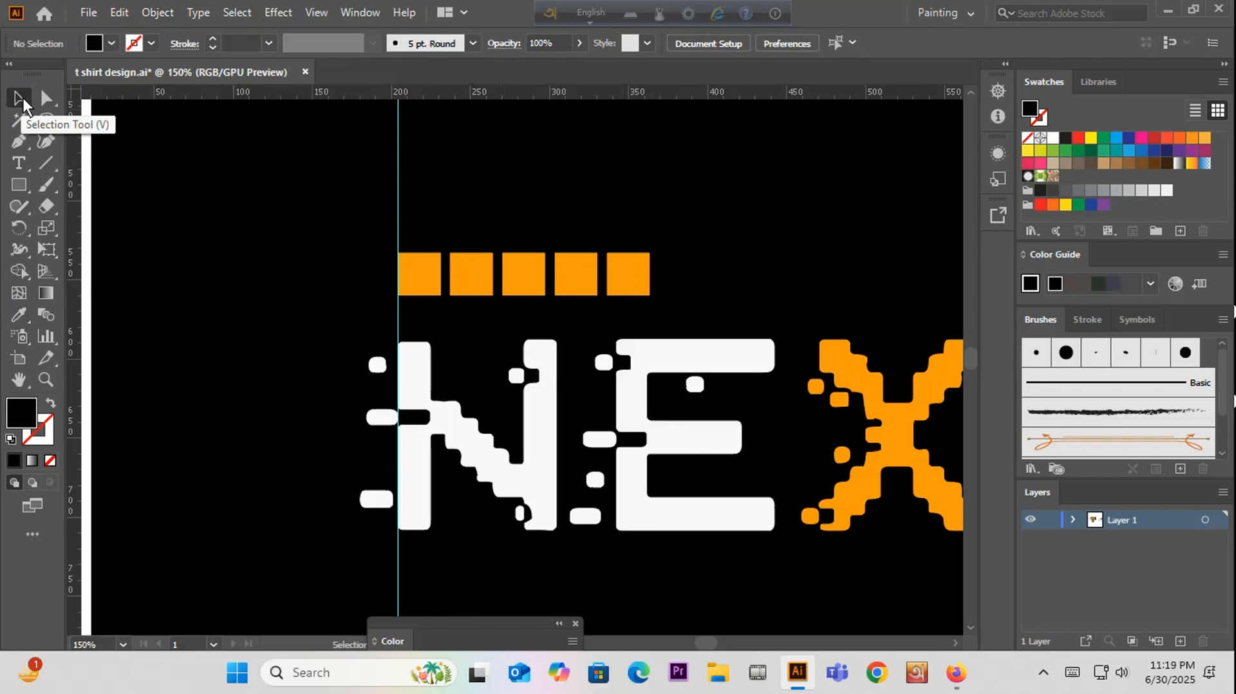
Step: Add an opacity mask with Clip off to the group of orange squares and paste the black WE ARE letters in place inside the mask
{"action": "left_click", "coordinate": [438, 273]}
{"action": "left_click", "coordinate": [359, 12]}
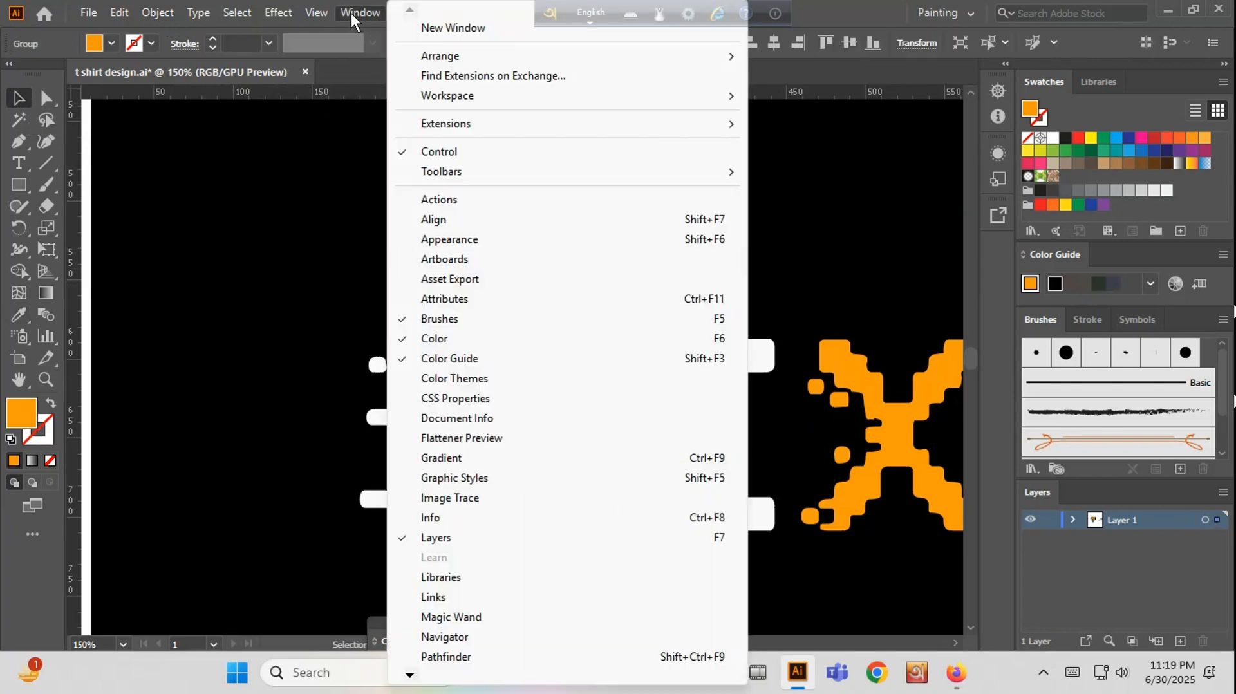
{"action": "mouse_move", "coordinate": [407, 685]}
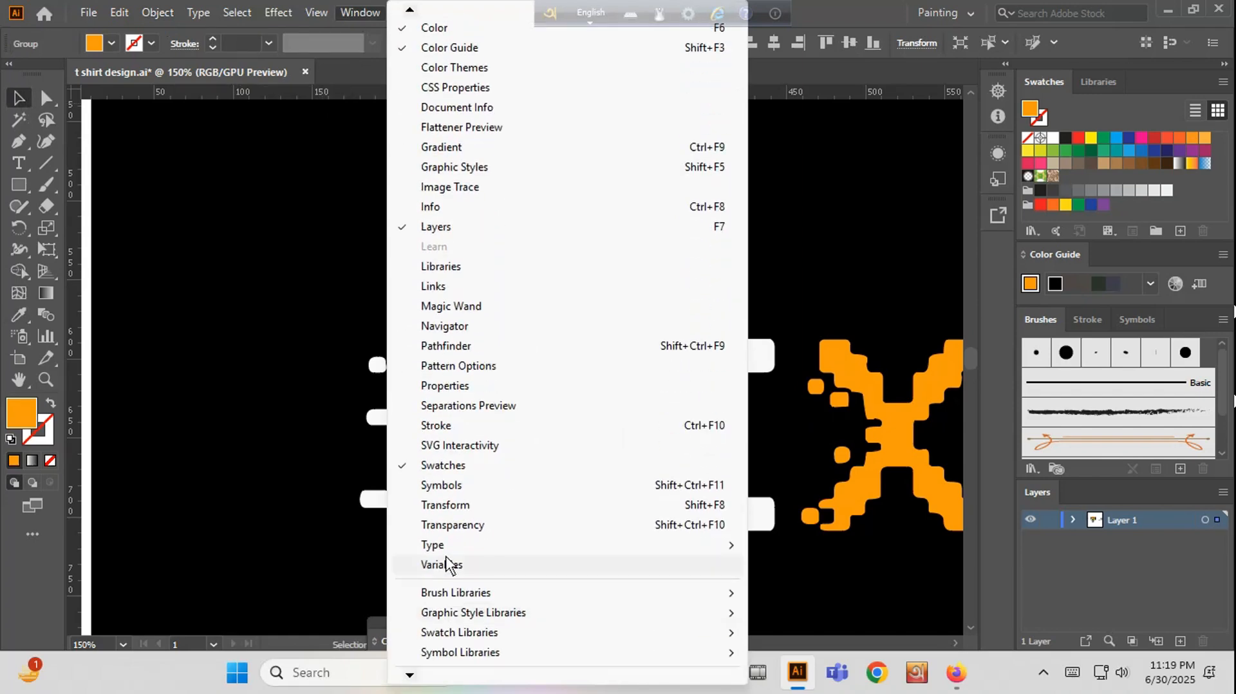
{"action": "left_click", "coordinate": [445, 525]}
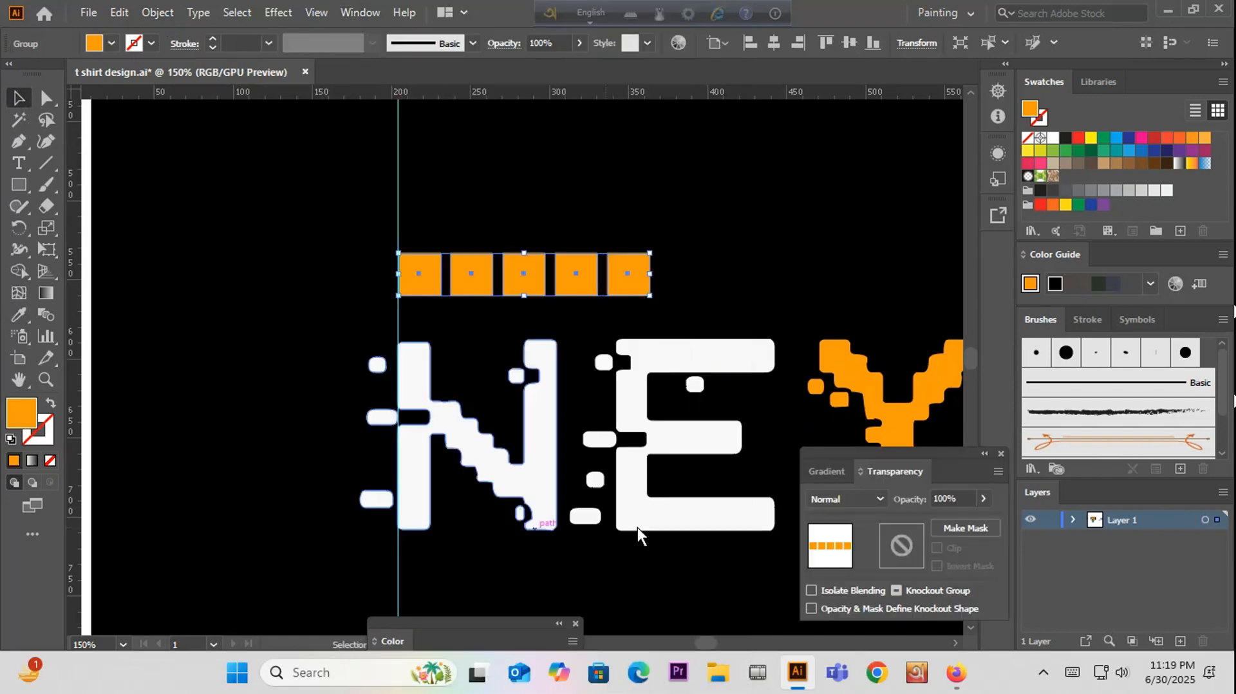
{"action": "left_click", "coordinate": [971, 524]}
{"action": "left_click", "coordinate": [913, 556]}
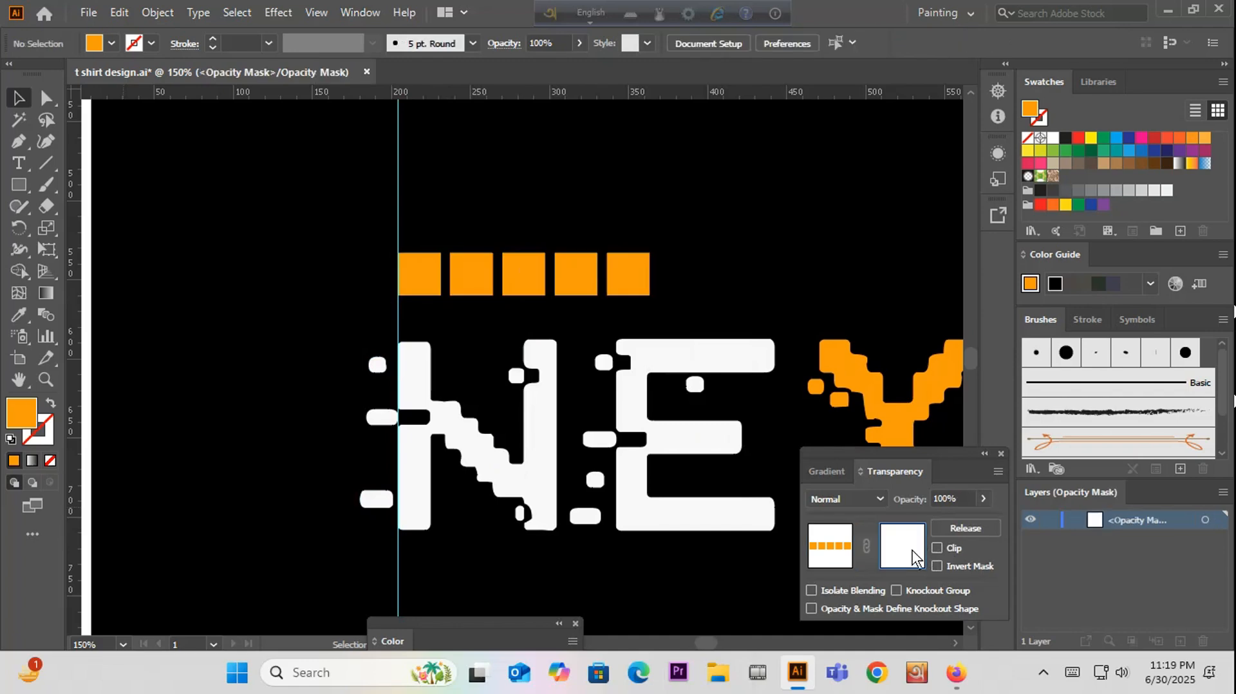
{"action": "key", "text": "ctrl+f"}
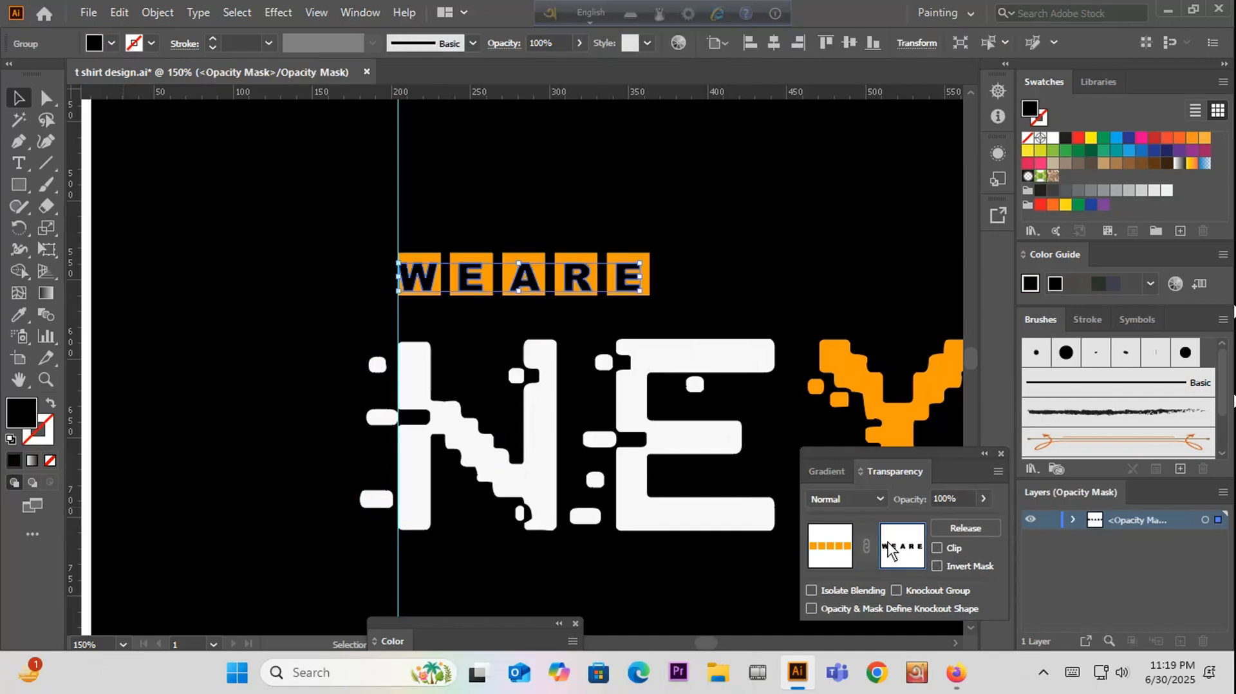
Step: Leave opacity mask editing by returning to the orange squares' artwork, and deselect everything
{"action": "left_click", "coordinate": [824, 550]}
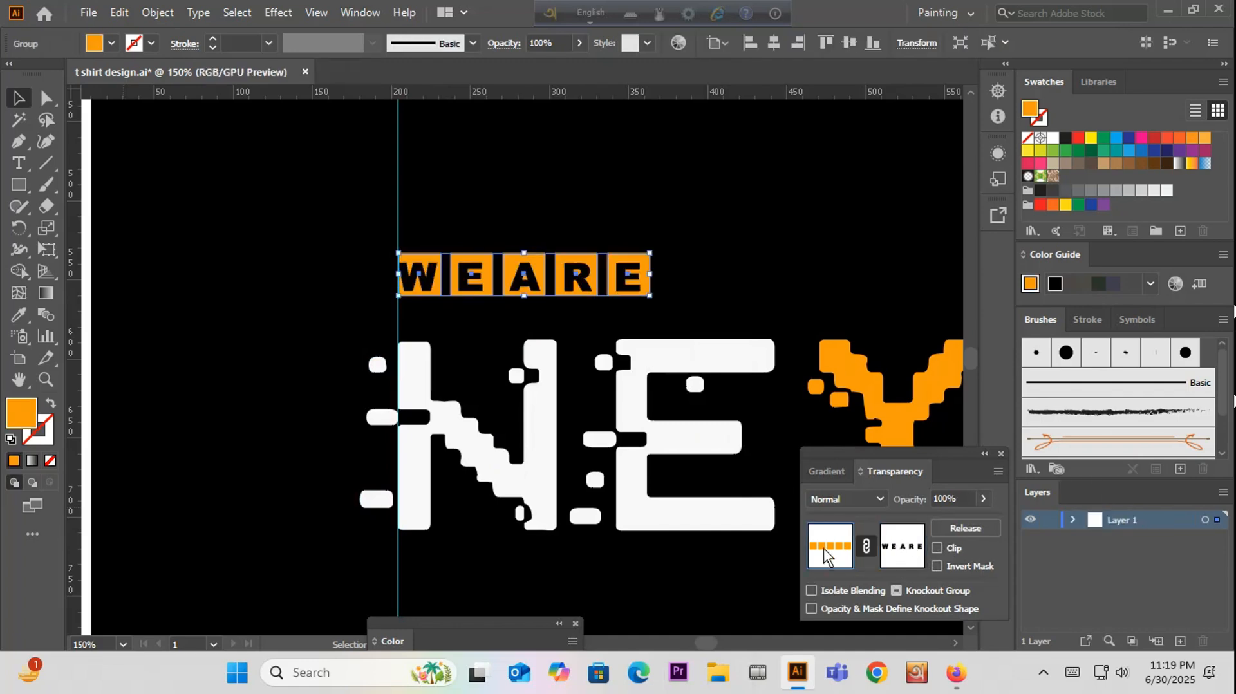
{"action": "left_click", "coordinate": [778, 240]}
{"action": "key", "text": "ctrl+minus"}
{"action": "key", "text": "ctrl+minus"}
{"action": "key", "text": "ctrl+minus"}
{"action": "key", "text": "ctrl+minus"}
{"action": "key", "text": "ctrl+minus"}
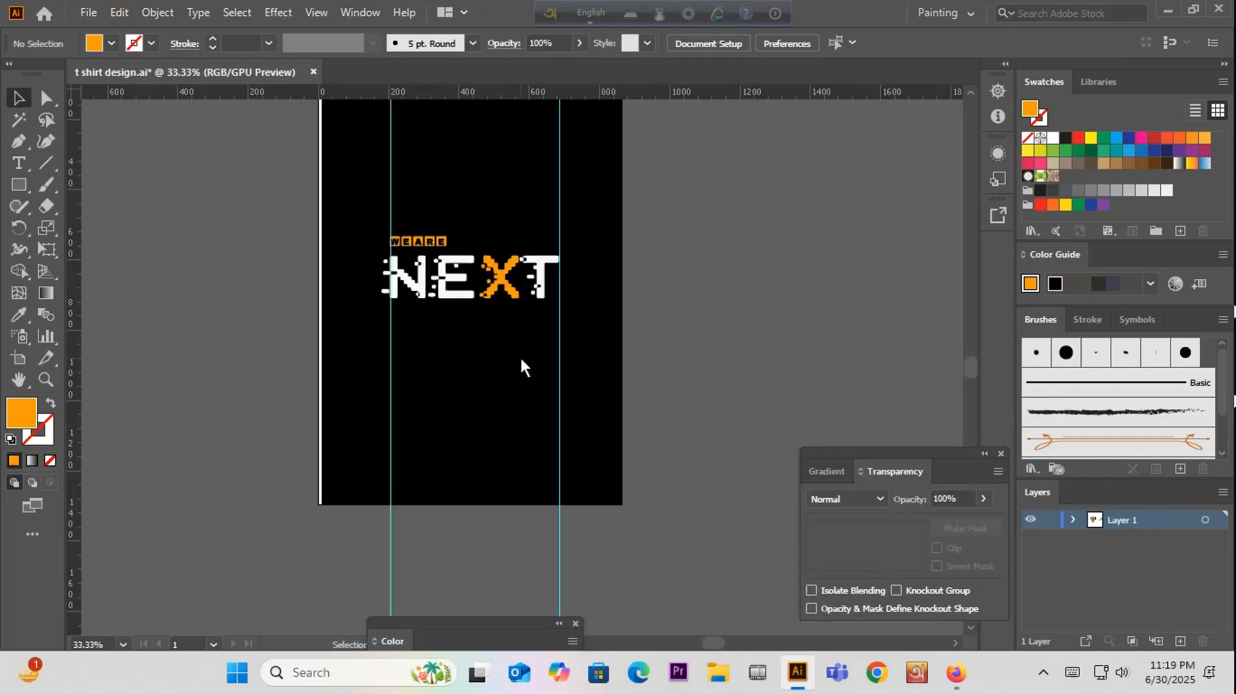
Step: Compare the new design with the reference artwork above it, examining the brush stroke behind GENERATION
{"action": "key", "text": "ctrl+minus"}
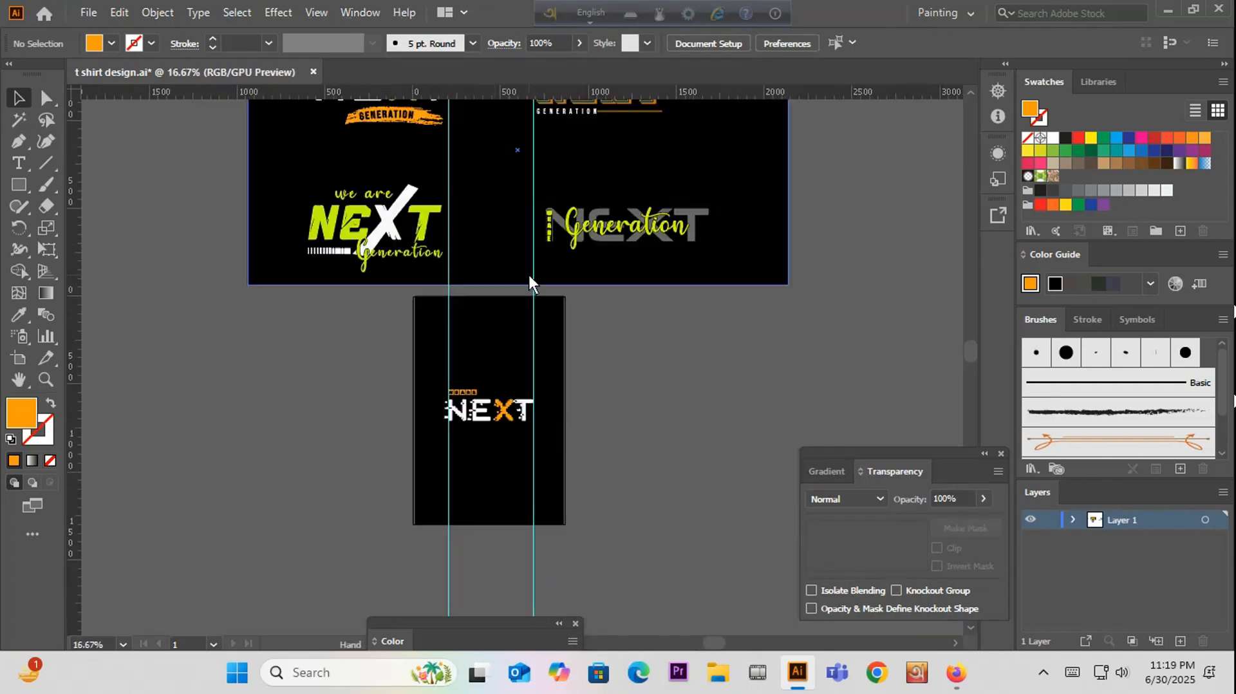
{"action": "key", "text": "ctrl+plus"}
{"action": "key", "text": "ctrl+plus"}
{"action": "key", "text": "ctrl+plus"}
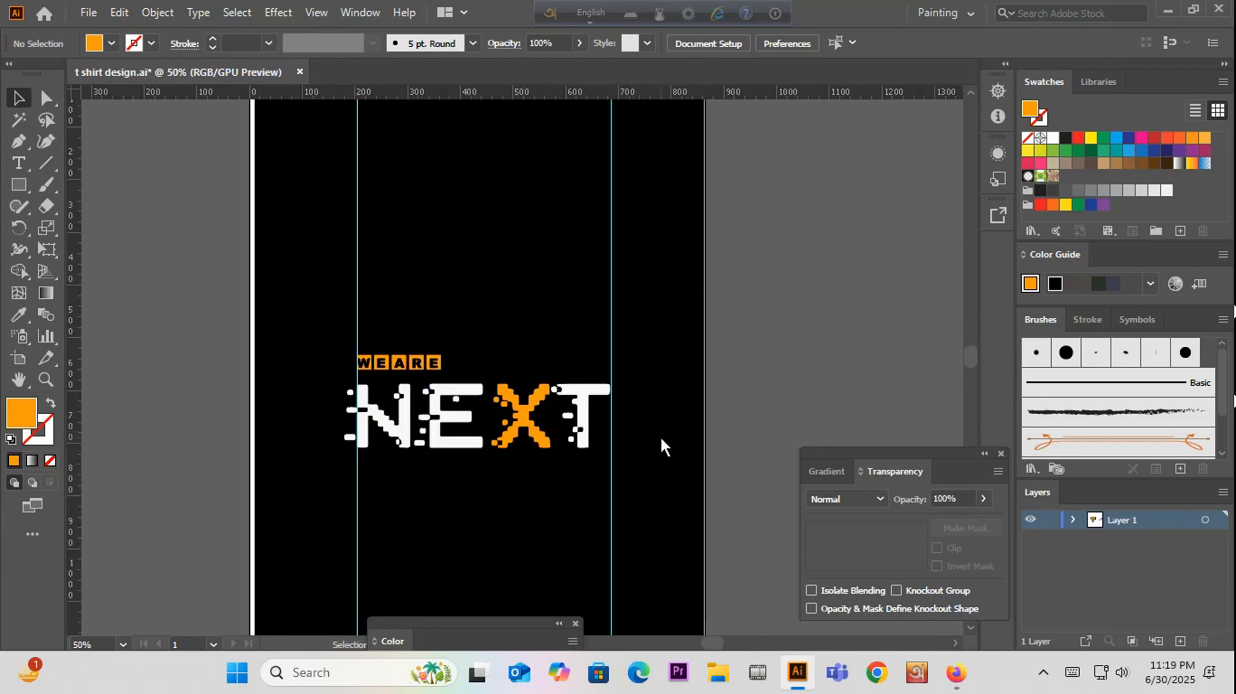
{"action": "key", "text": "ctrl+minus"}
{"action": "key", "text": "ctrl+minus"}
{"action": "key", "text": "ctrl+minus"}
{"action": "left_click_drag", "start_coordinate": [557, 310], "coordinate": [538, 358]}
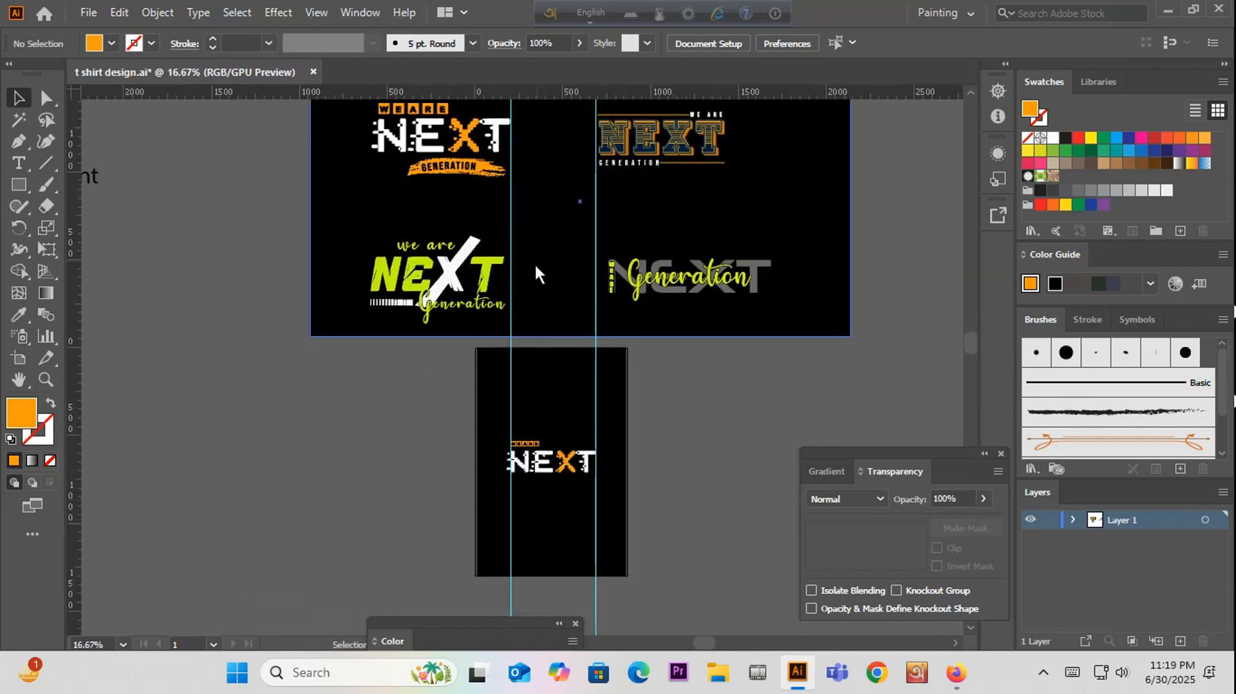
{"action": "key", "text": "ctrl+plus"}
{"action": "key", "text": "ctrl+plus"}
{"action": "key", "text": "ctrl+plus"}
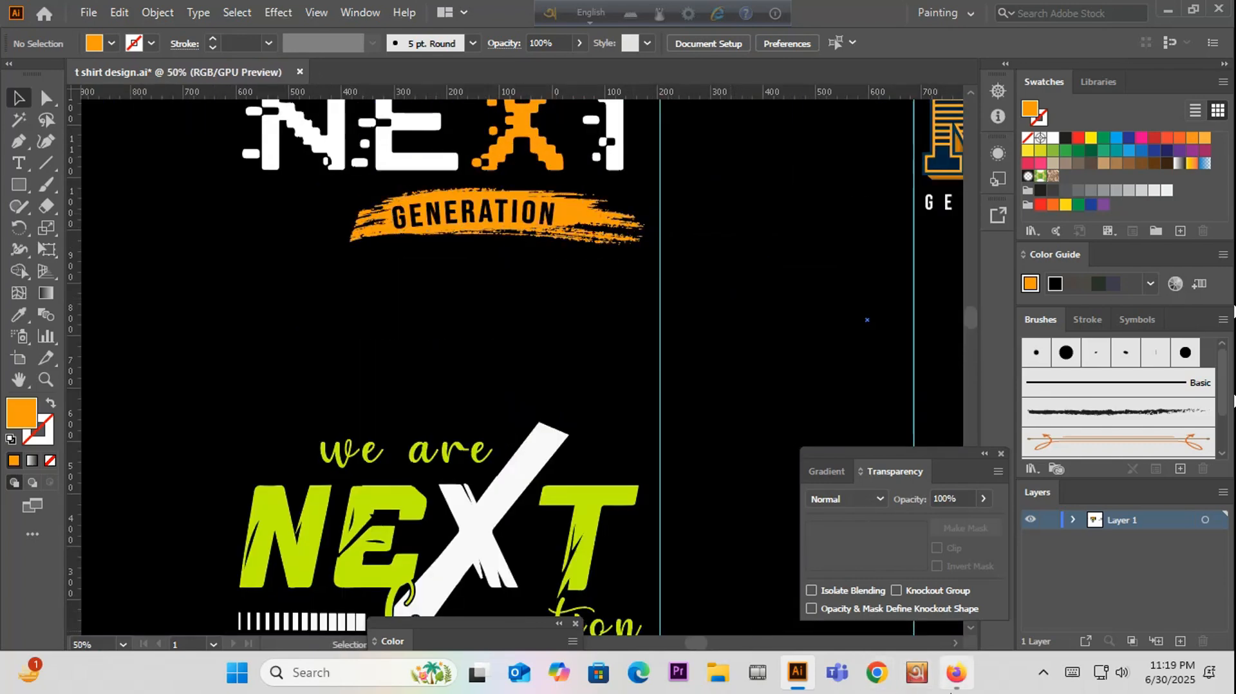
Step: Switch to Firefox and open Yandex Images from a new tab
{"action": "left_click", "coordinate": [956, 673]}
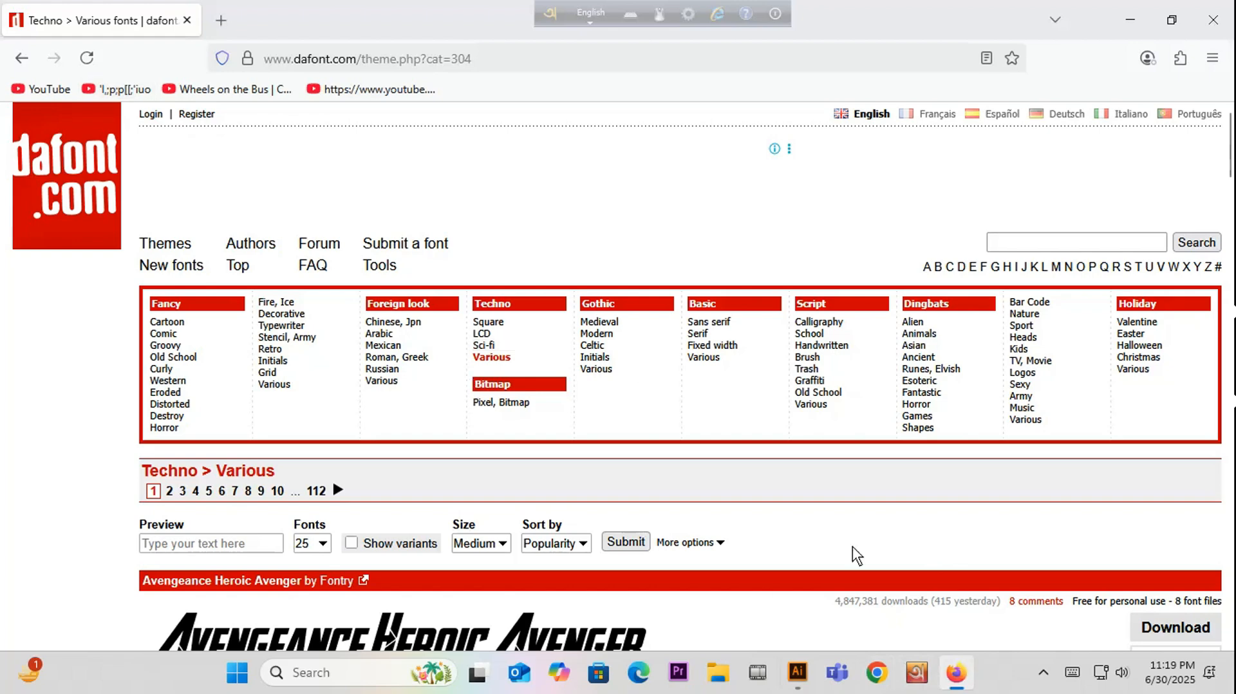
{"action": "left_click", "coordinate": [221, 20]}
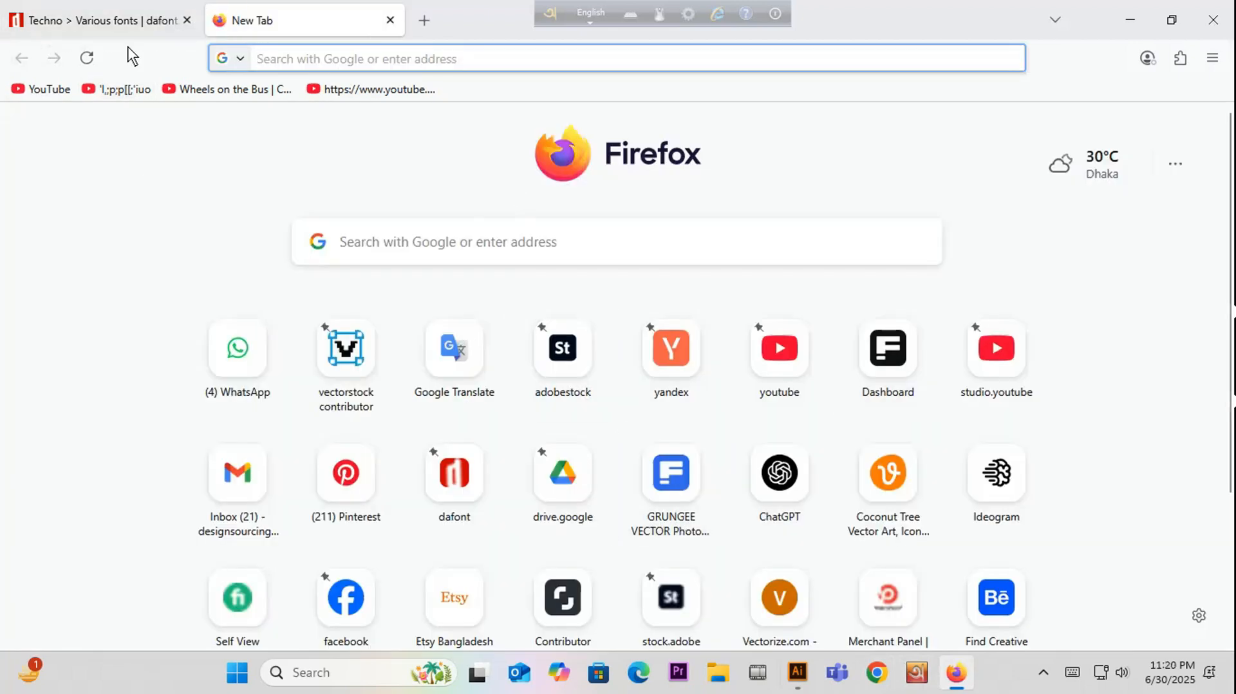
{"action": "left_click", "coordinate": [693, 366]}
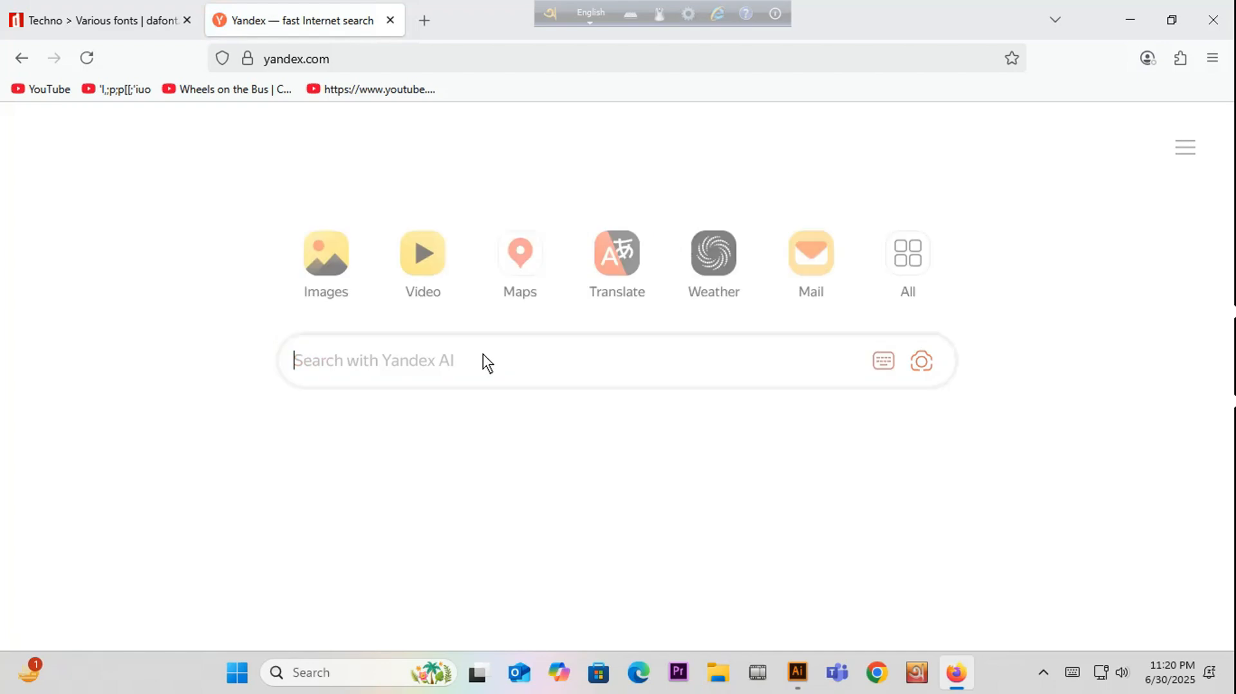
{"action": "left_click", "coordinate": [335, 265]}
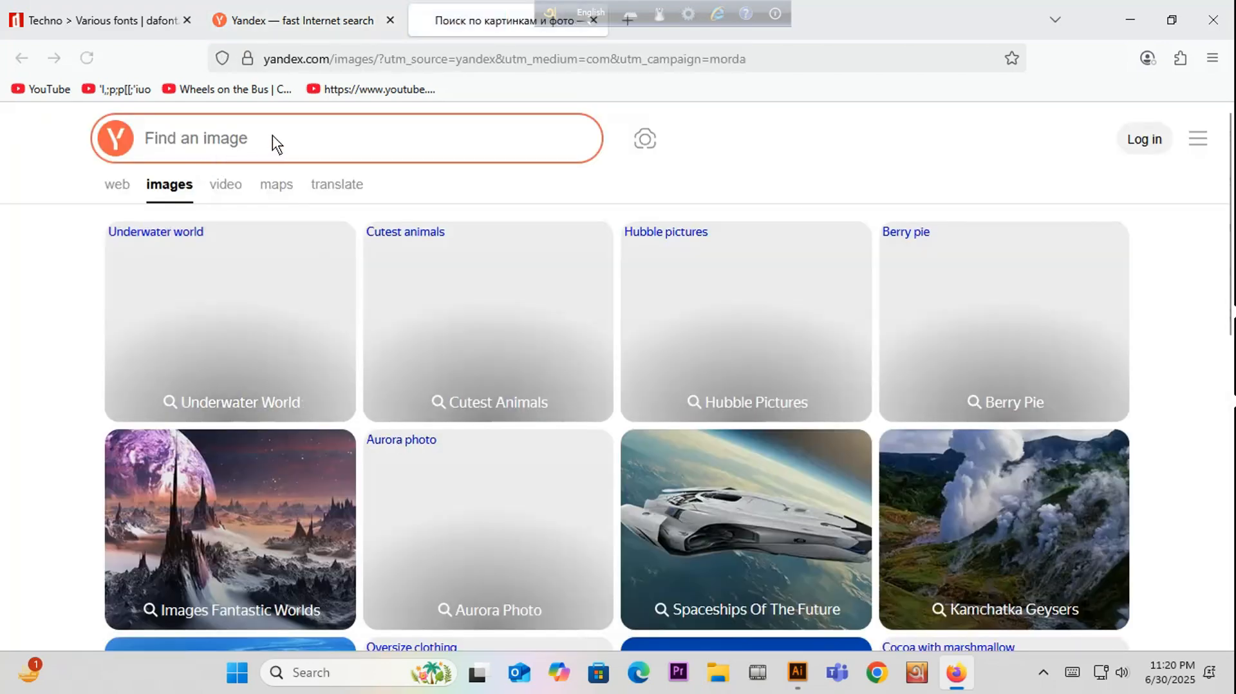
Step: Search the images for "brush effect vector" and filter the results to Large size
{"action": "left_click", "coordinate": [271, 139]}
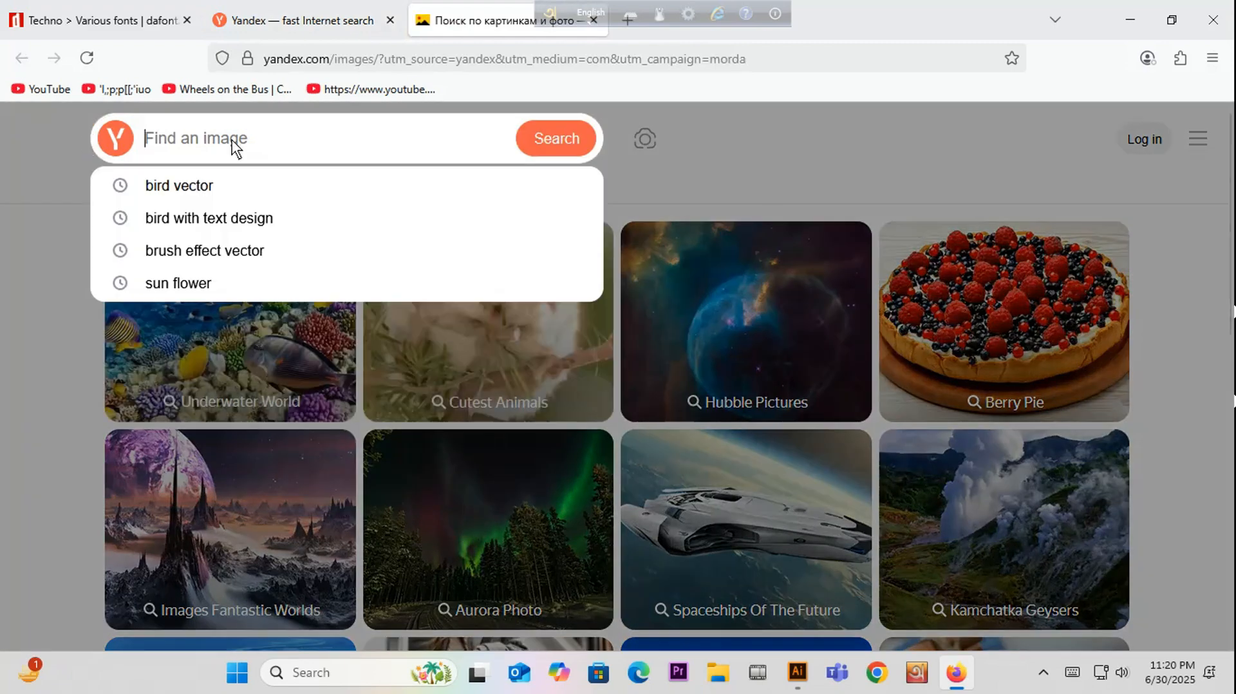
{"action": "type", "text": "b"}
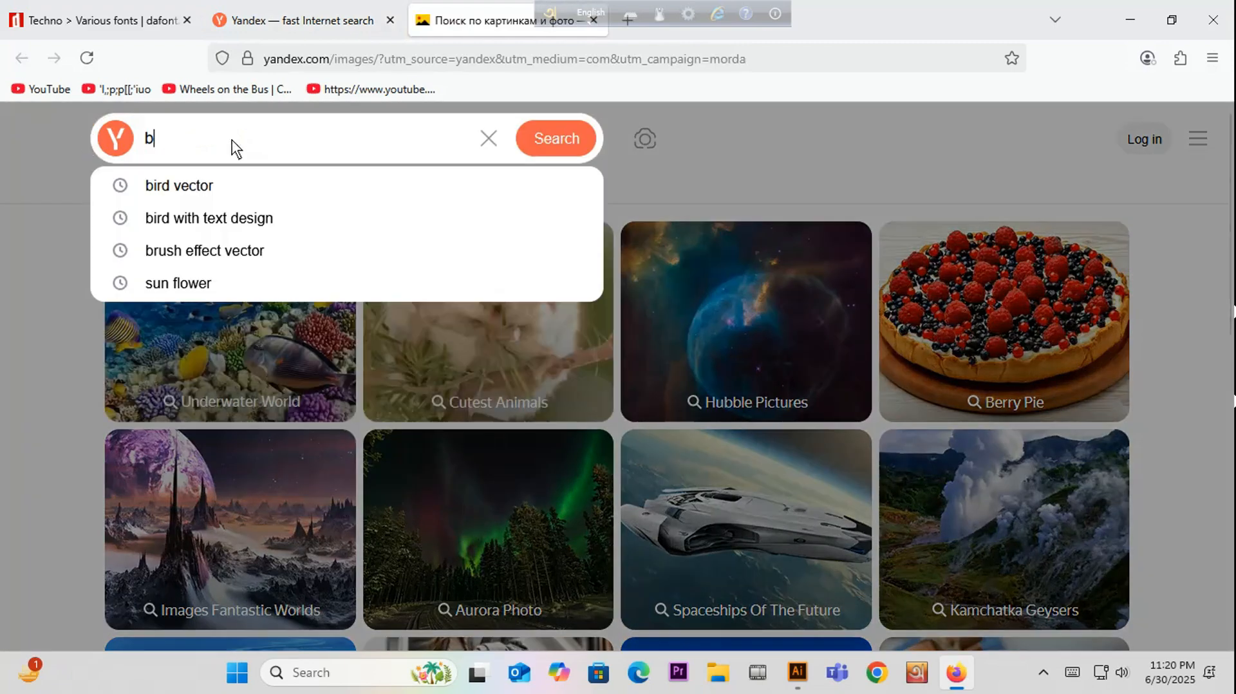
{"action": "type", "text": "rush effect ve"}
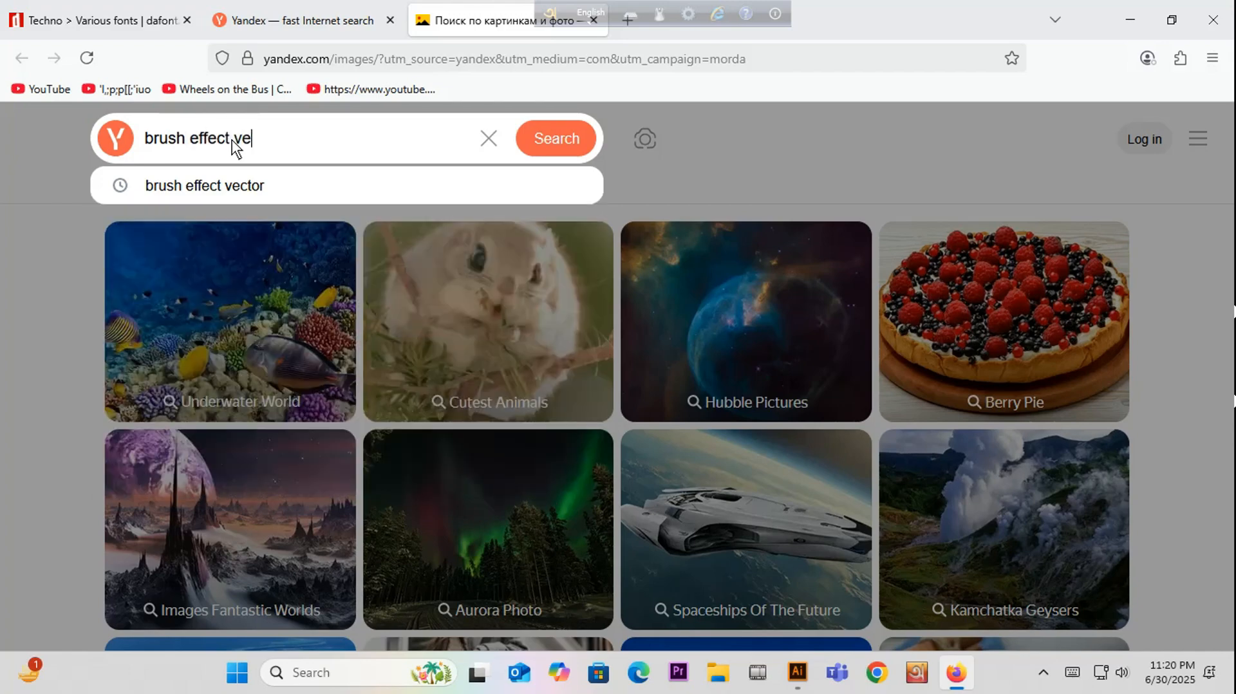
{"action": "type", "text": "ctor"}
{"action": "key", "text": "Return"}
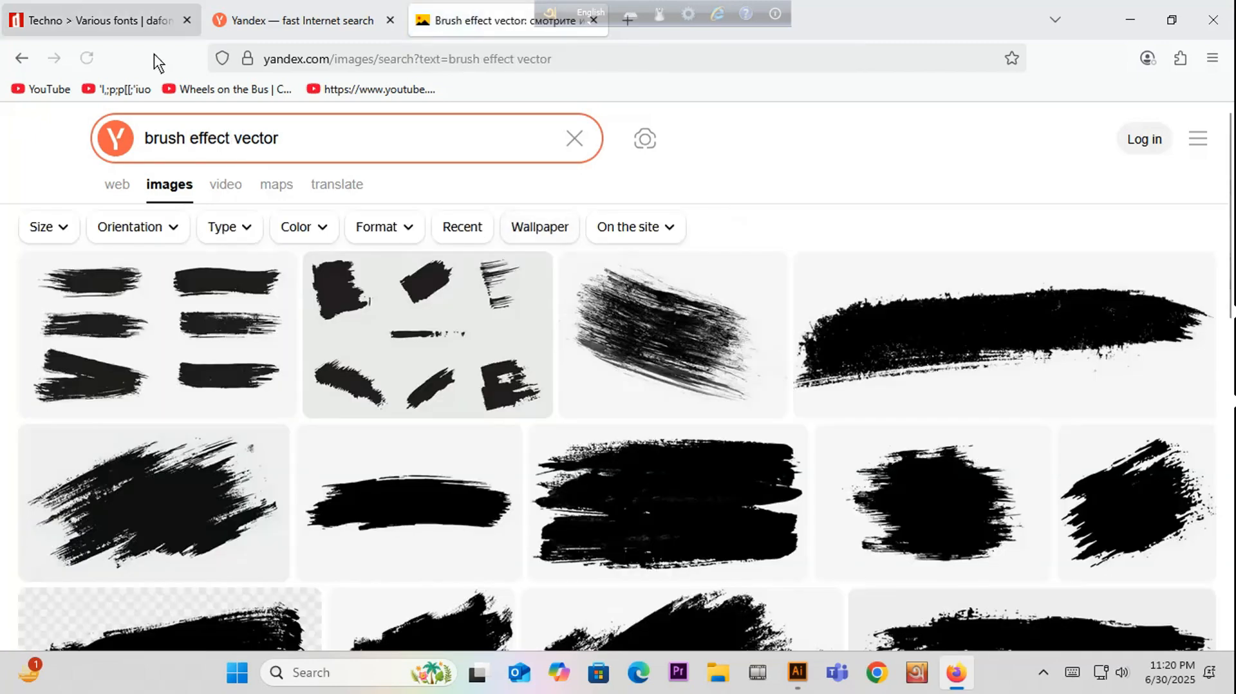
{"action": "left_click", "coordinate": [50, 229]}
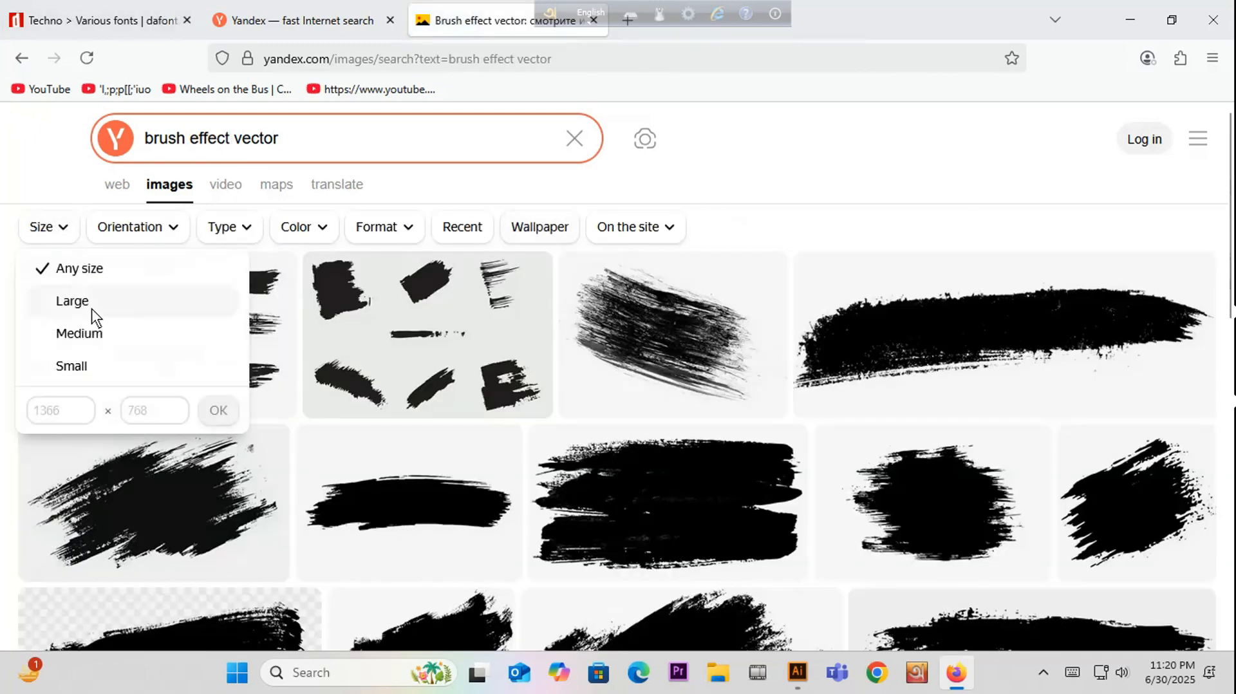
{"action": "left_click", "coordinate": [92, 307]}
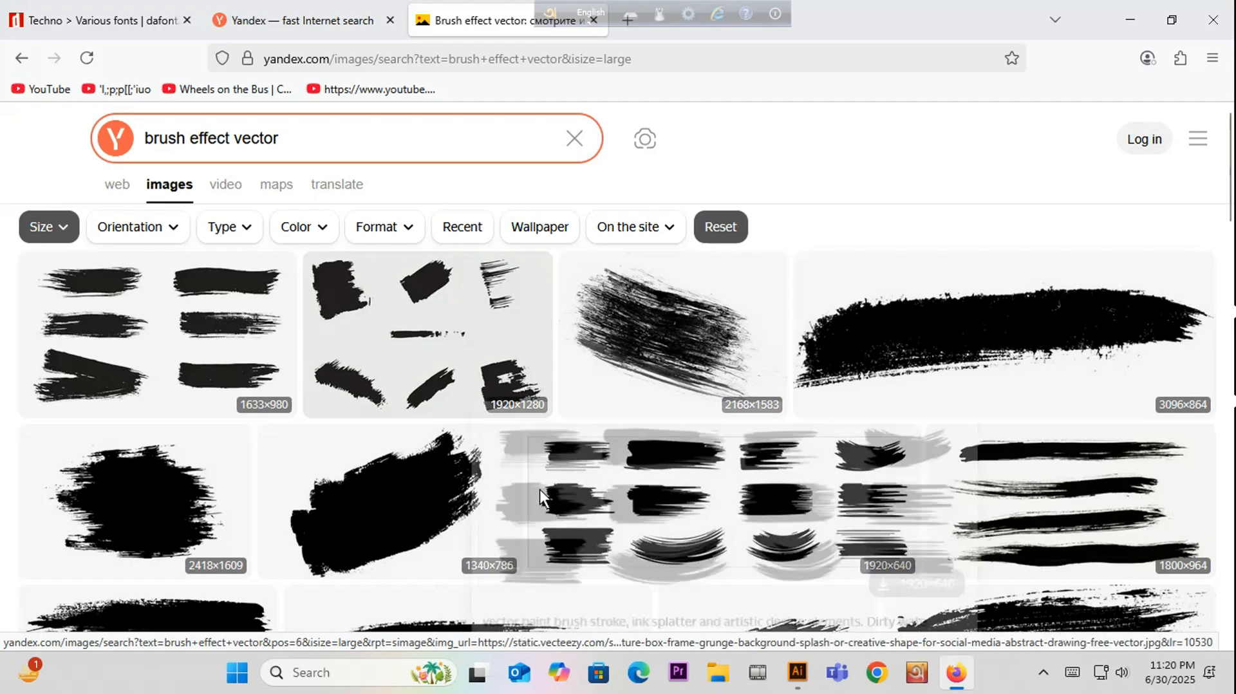
Step: Browse the brush stroke results and open the long black 3080×752 stroke with a transparent background
{"action": "scroll", "coordinate": [474, 481], "scroll_direction": "down", "scroll_amount": 4}
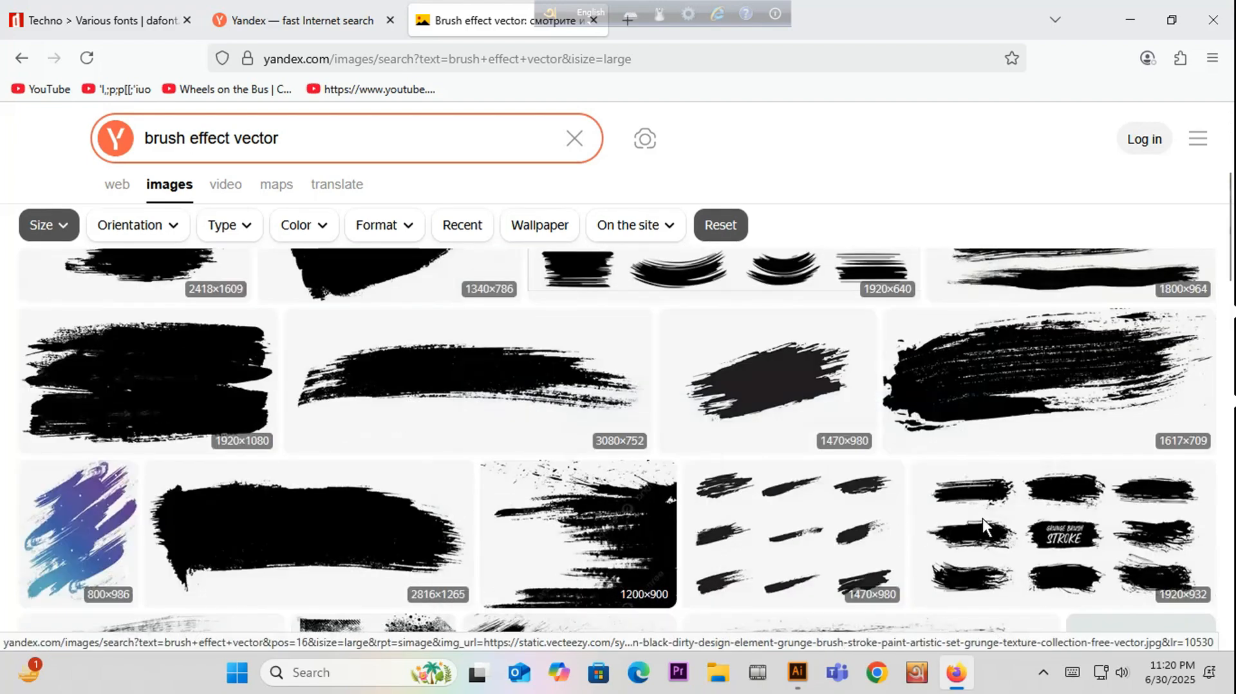
{"action": "scroll", "coordinate": [324, 393], "scroll_direction": "up", "scroll_amount": 1}
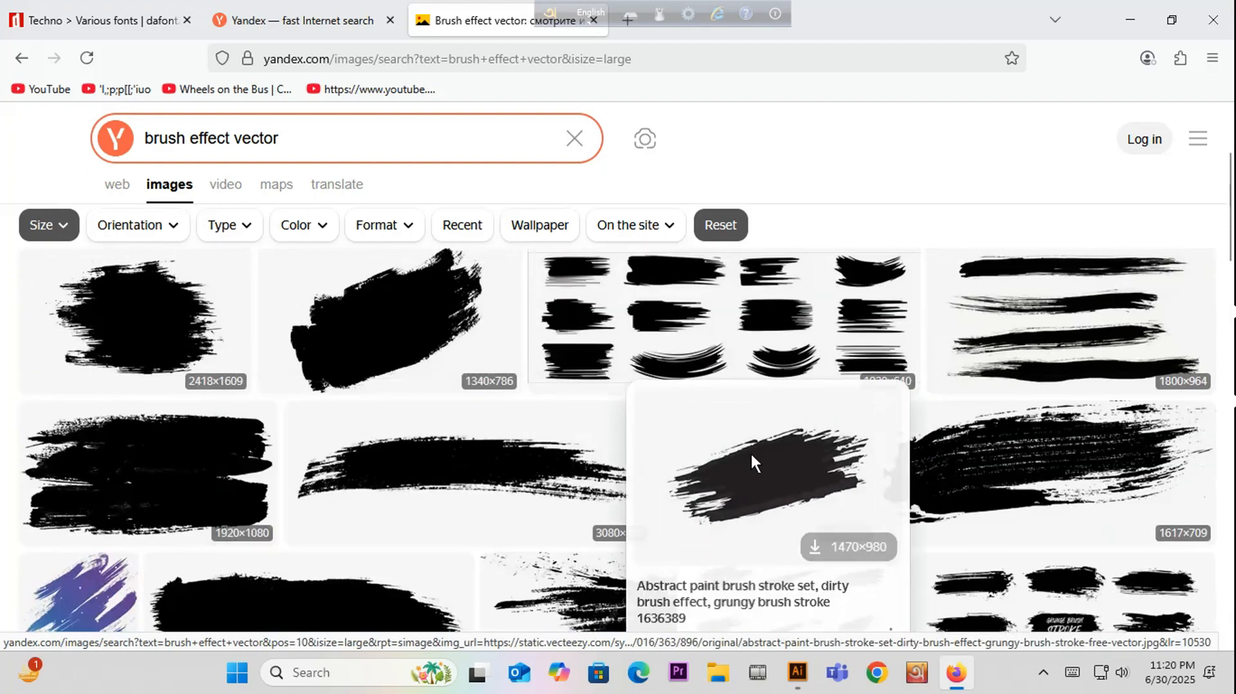
{"action": "scroll", "coordinate": [478, 422], "scroll_direction": "down", "scroll_amount": 3}
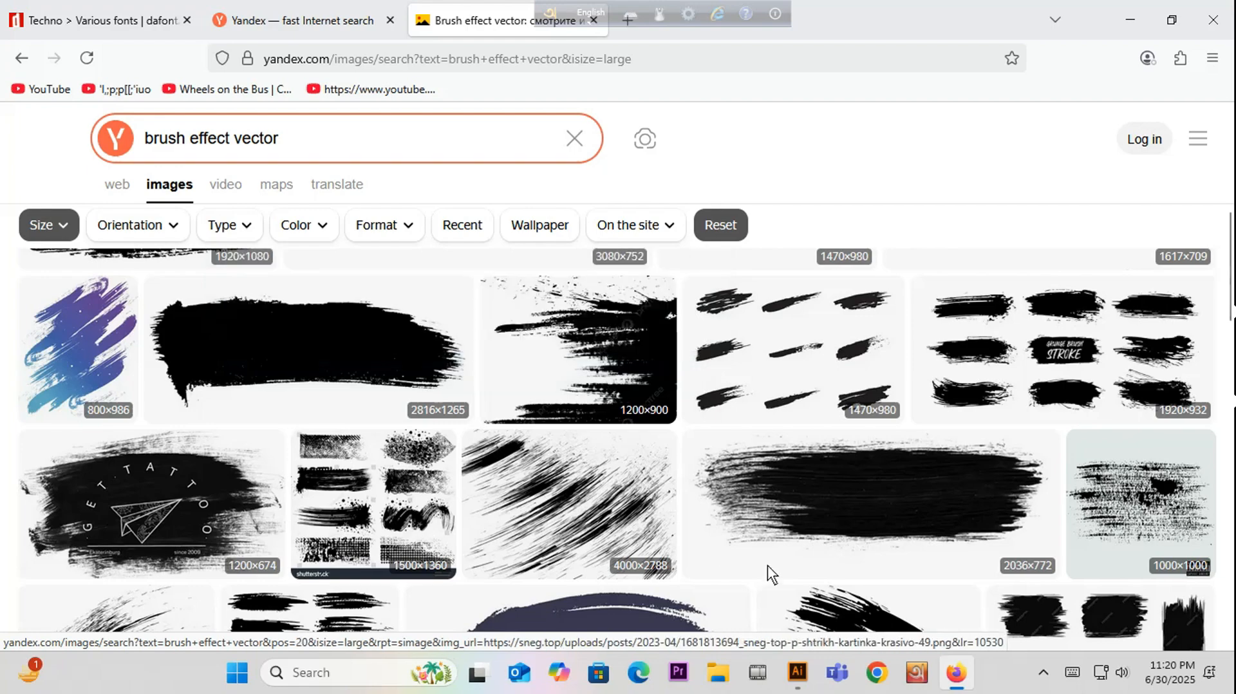
{"action": "mouse_move", "coordinate": [832, 507]}
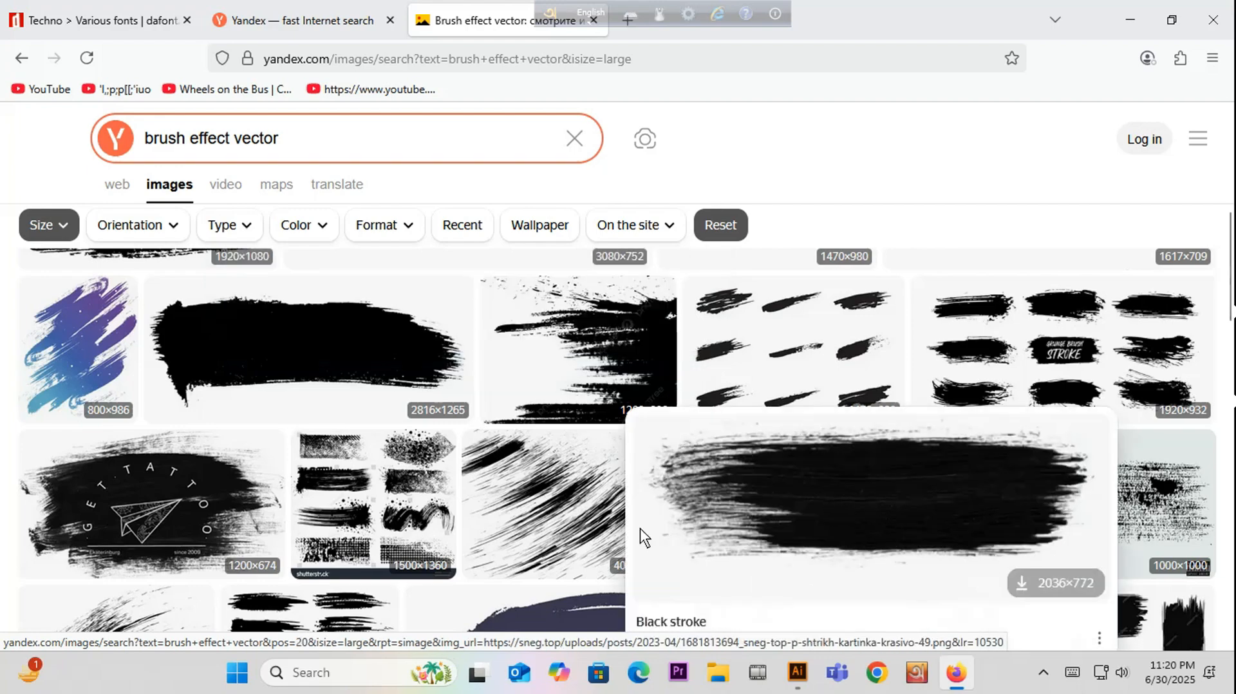
{"action": "mouse_move", "coordinate": [392, 532]}
{"action": "scroll", "coordinate": [390, 529], "scroll_direction": "up", "scroll_amount": 3}
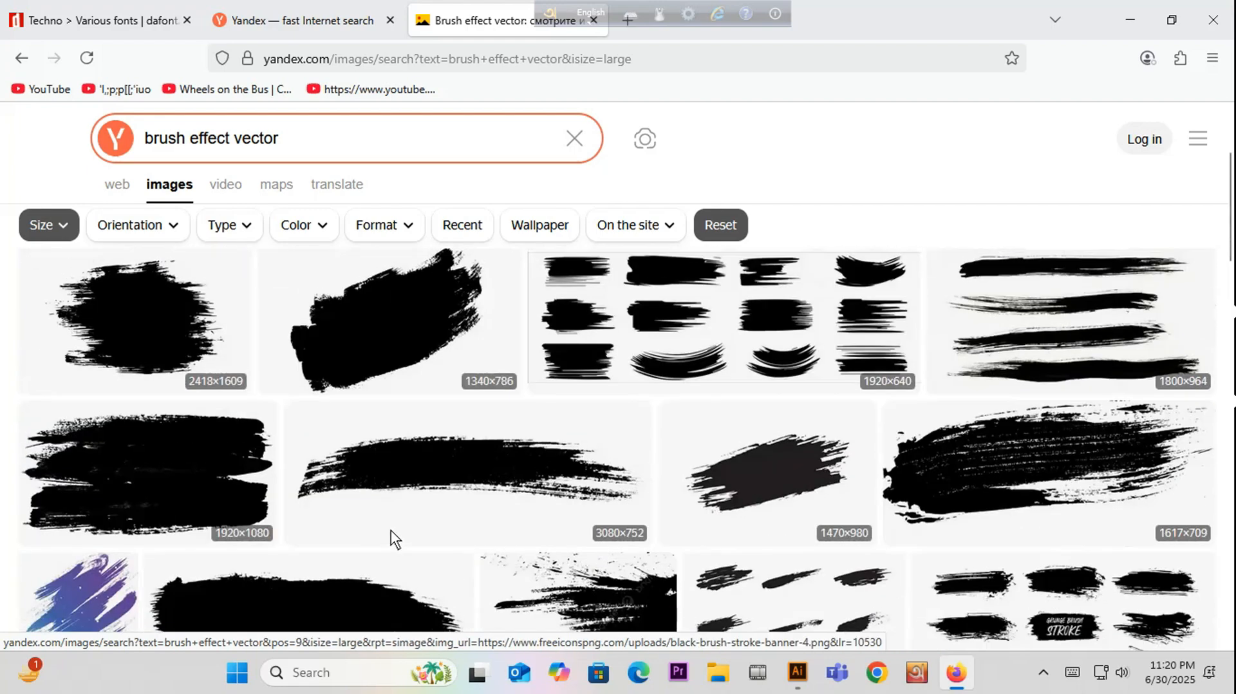
{"action": "mouse_move", "coordinate": [481, 470]}
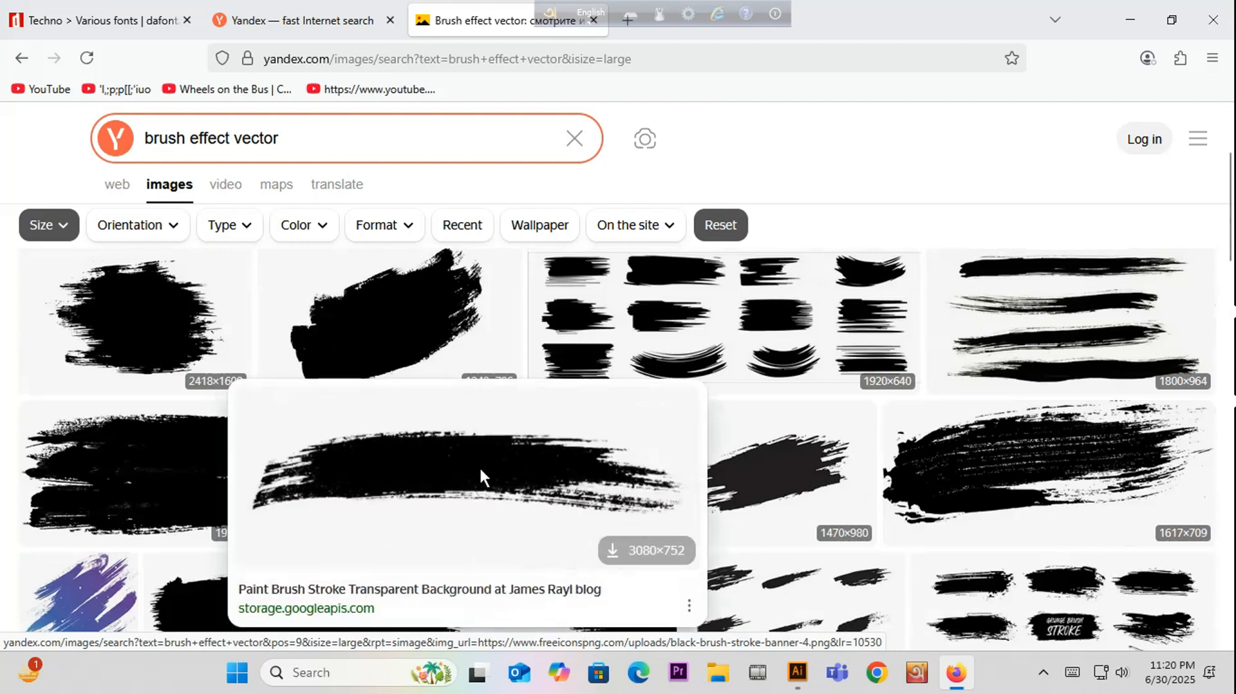
{"action": "left_click", "coordinate": [438, 458]}
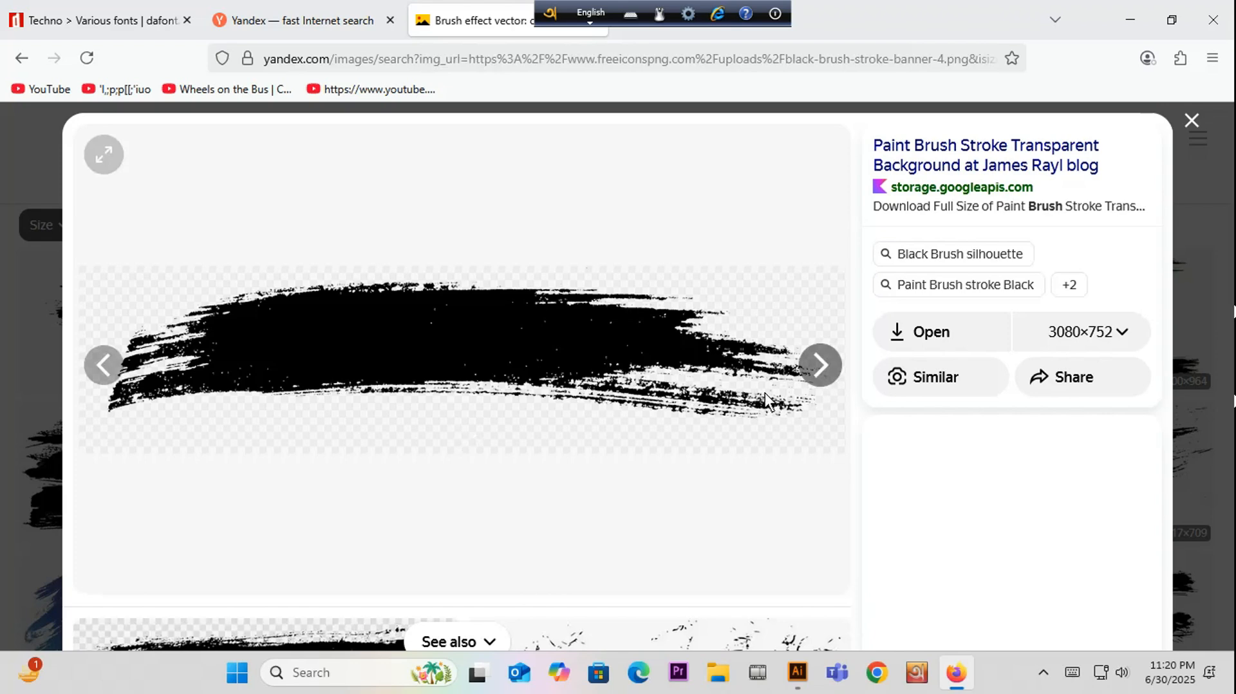
Step: Try to copy the brush stroke image into the T-shirt document in Illustrator, and delete the pasted image
{"action": "right_click", "coordinate": [552, 320]}
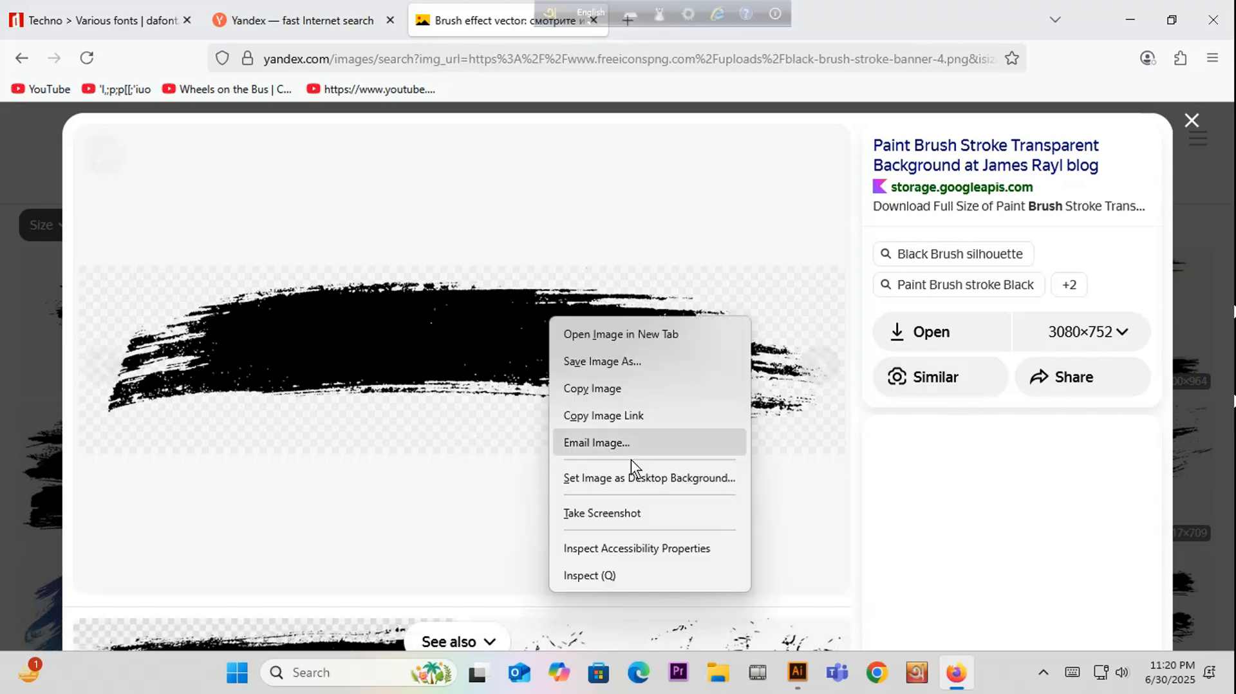
{"action": "left_click", "coordinate": [576, 389]}
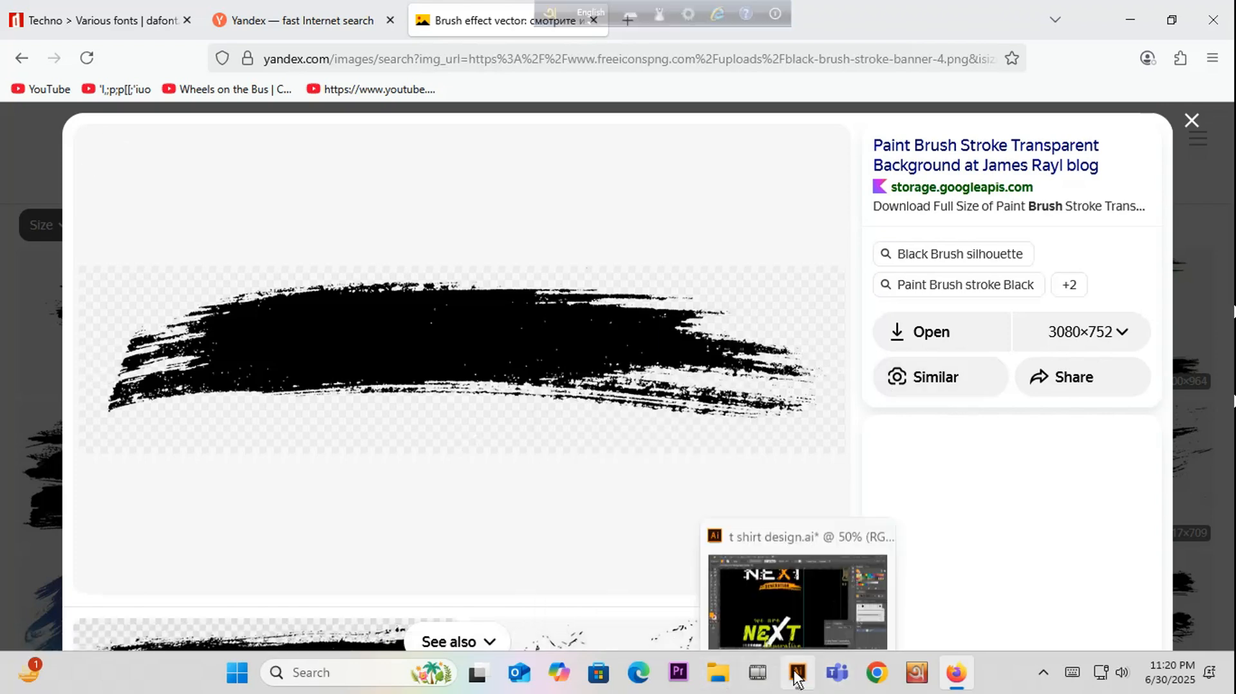
{"action": "left_click", "coordinate": [797, 674]}
{"action": "key", "text": "ctrl+v"}
{"action": "key", "text": "ctrl+minus"}
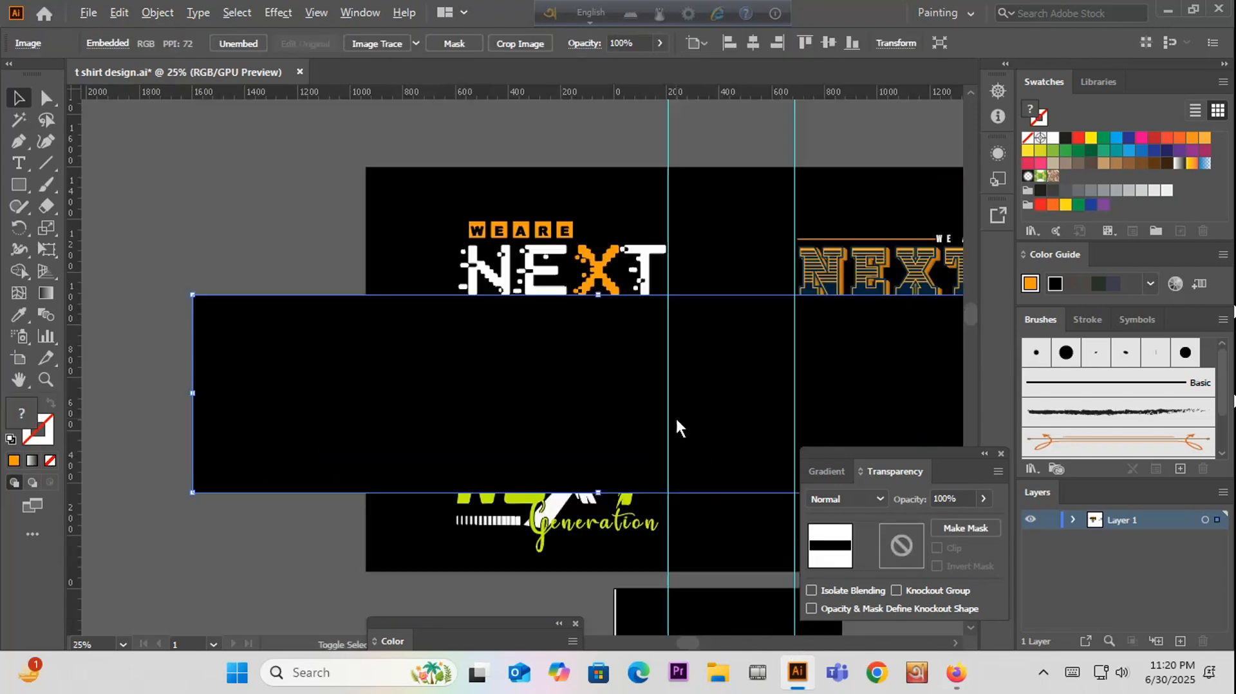
{"action": "key", "text": "ctrl+minus"}
{"action": "left_click_drag", "start_coordinate": [675, 425], "coordinate": [372, 222]}
{"action": "key", "text": "Delete"}
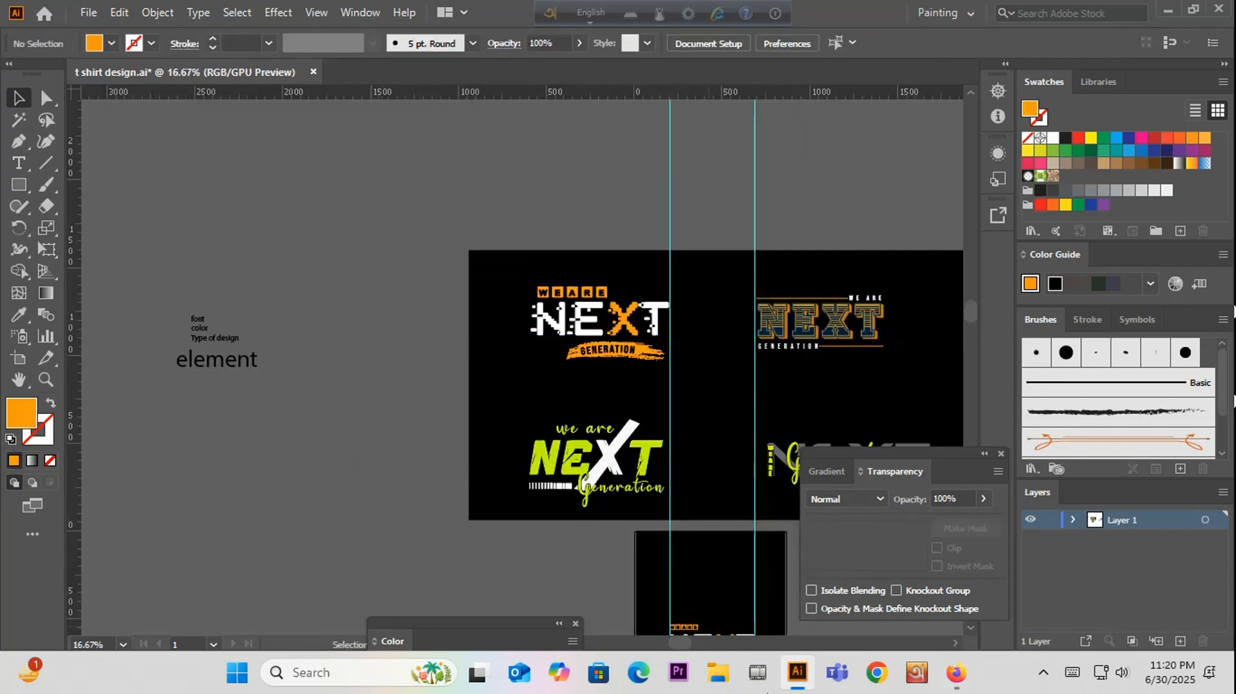
Step: Return to Firefox and try to save the brush stroke image to the Desktop as a PNG
{"action": "left_click", "coordinate": [955, 672]}
{"action": "right_click", "coordinate": [440, 333]}
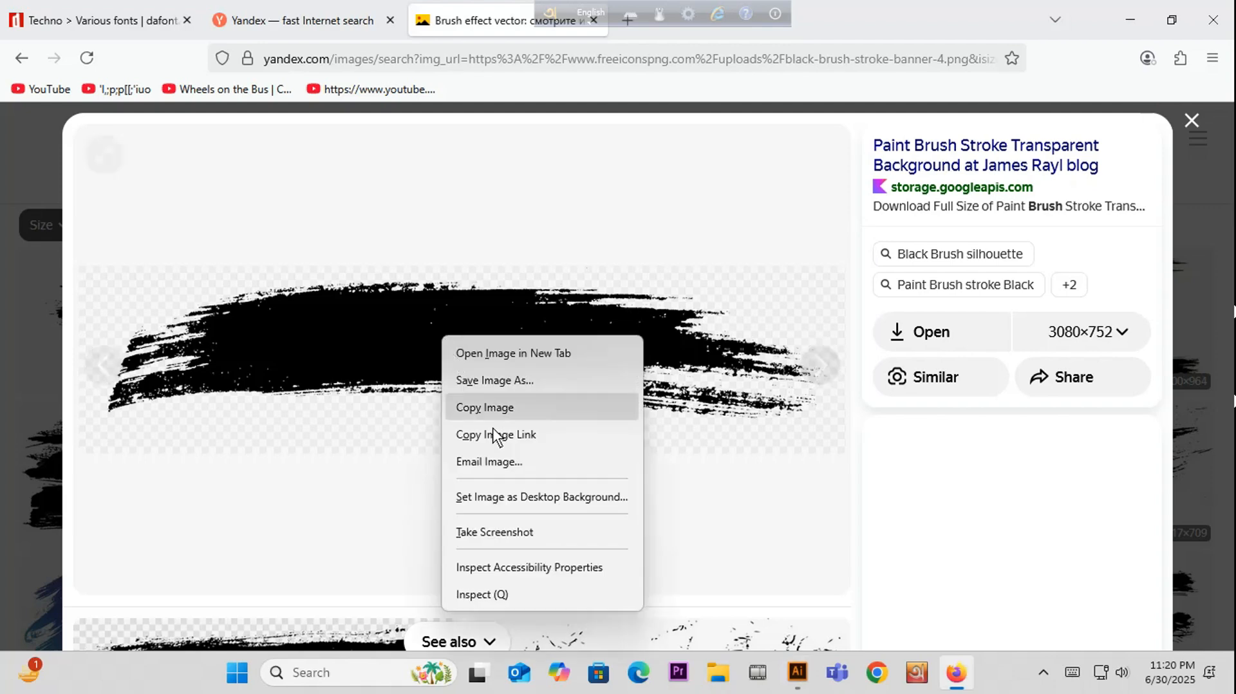
{"action": "left_click", "coordinate": [477, 382]}
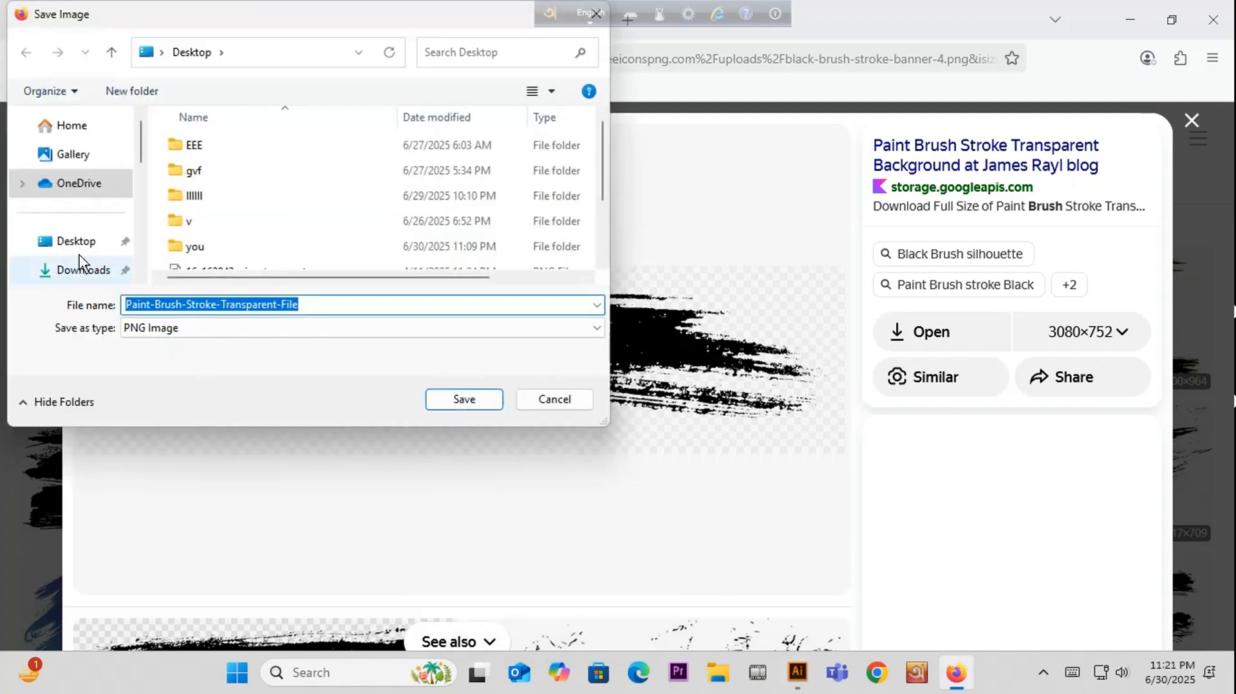
{"action": "left_click", "coordinate": [71, 241]}
{"action": "scroll", "coordinate": [290, 239], "scroll_direction": "down", "scroll_amount": 2}
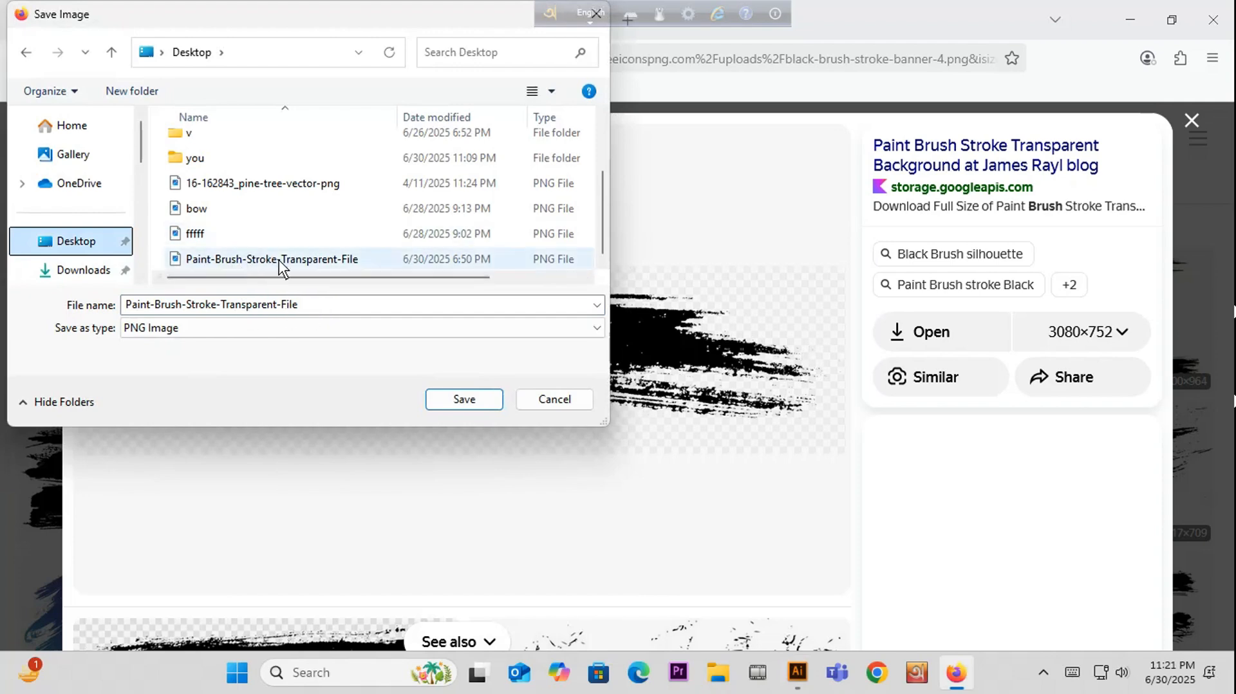
{"action": "left_click", "coordinate": [551, 399]}
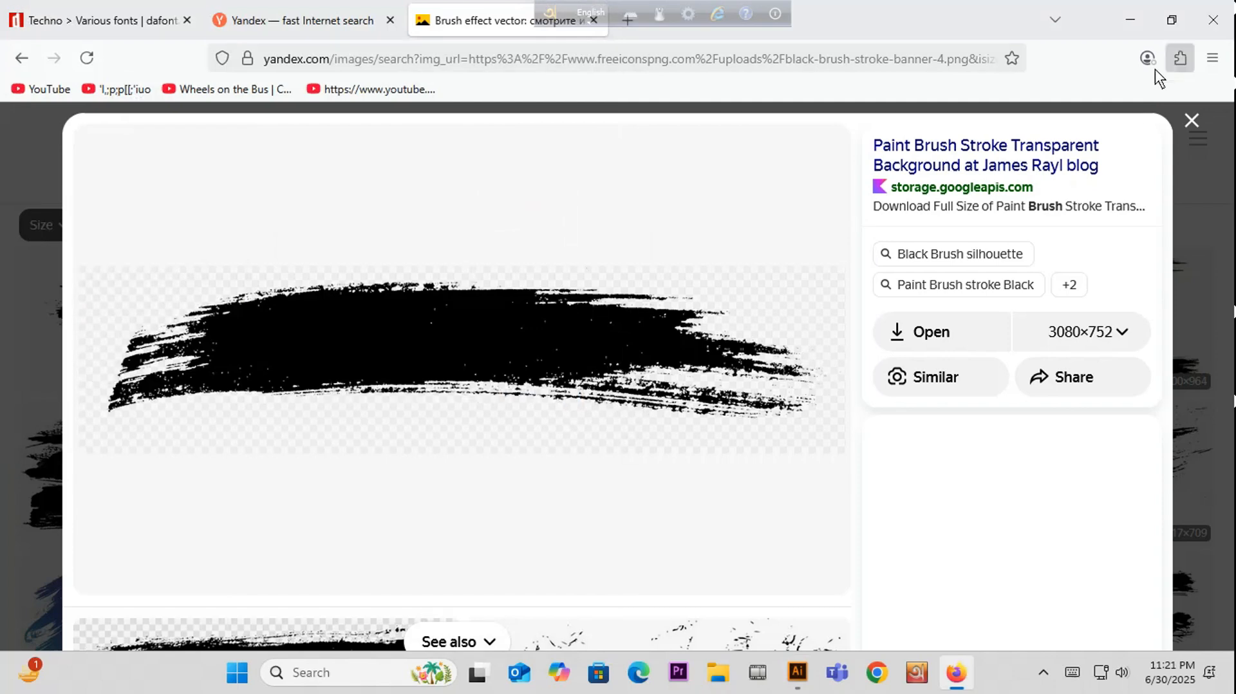
Step: Switch to Illustrator and place Paint-Brush-Stroke-Transparent-File from the Desktop above the reference designs
{"action": "left_click", "coordinate": [802, 672]}
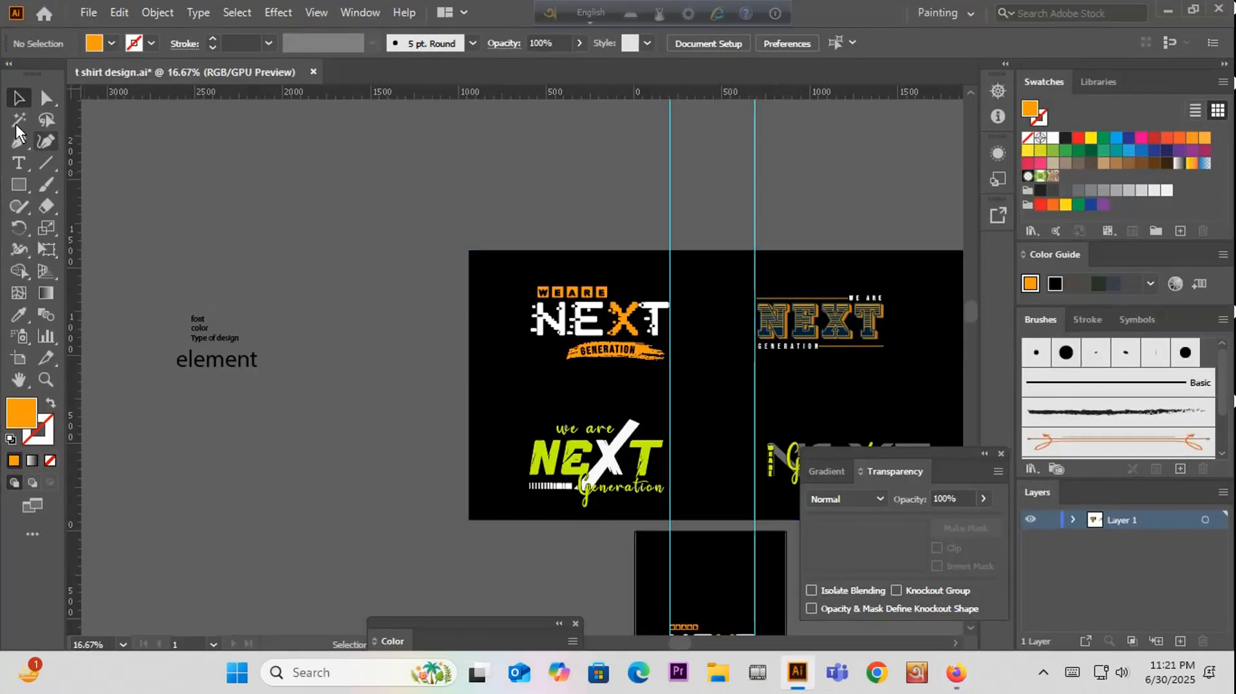
{"action": "left_click", "coordinate": [88, 13]}
{"action": "left_click", "coordinate": [123, 307]}
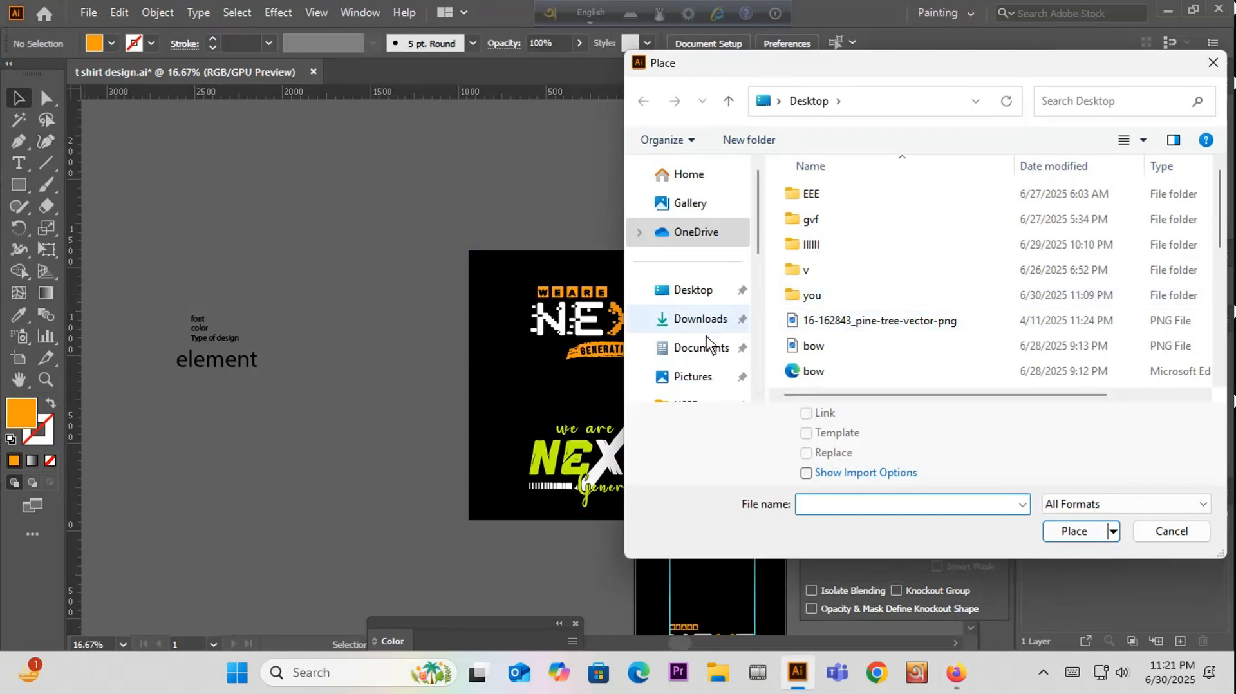
{"action": "left_click", "coordinate": [724, 290]}
{"action": "scroll", "coordinate": [890, 295], "scroll_direction": "down", "scroll_amount": 5}
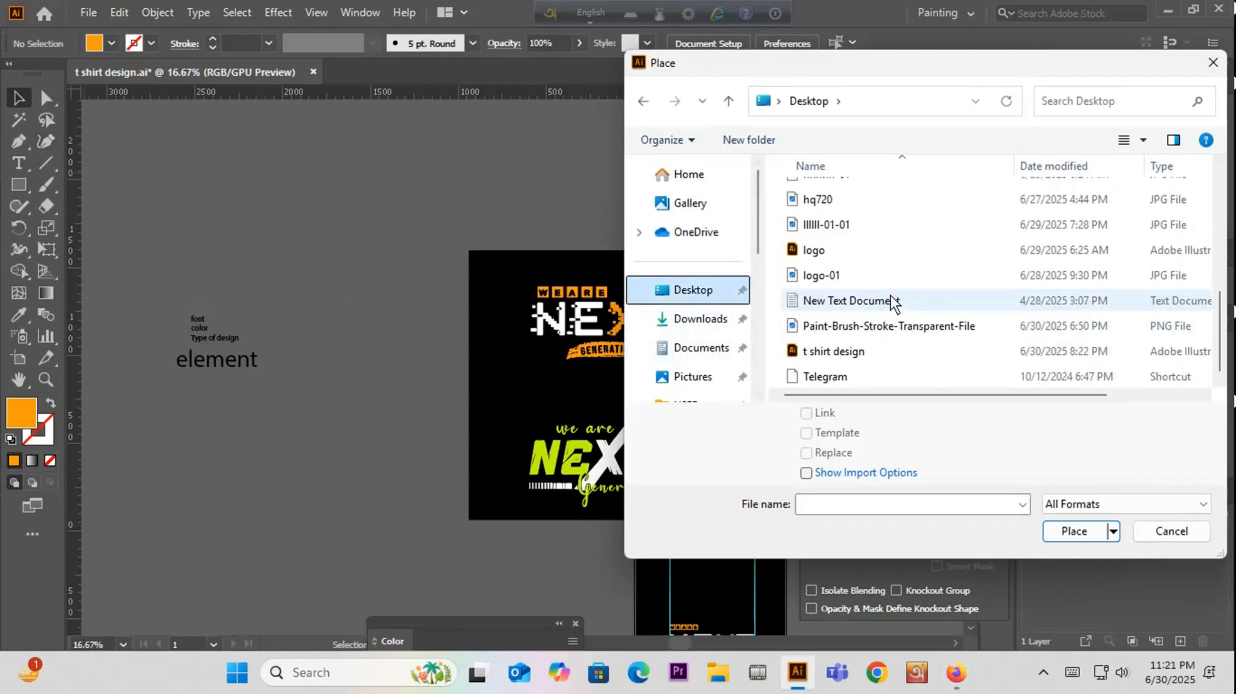
{"action": "double_click", "coordinate": [855, 336]}
{"action": "left_click", "coordinate": [276, 198]}
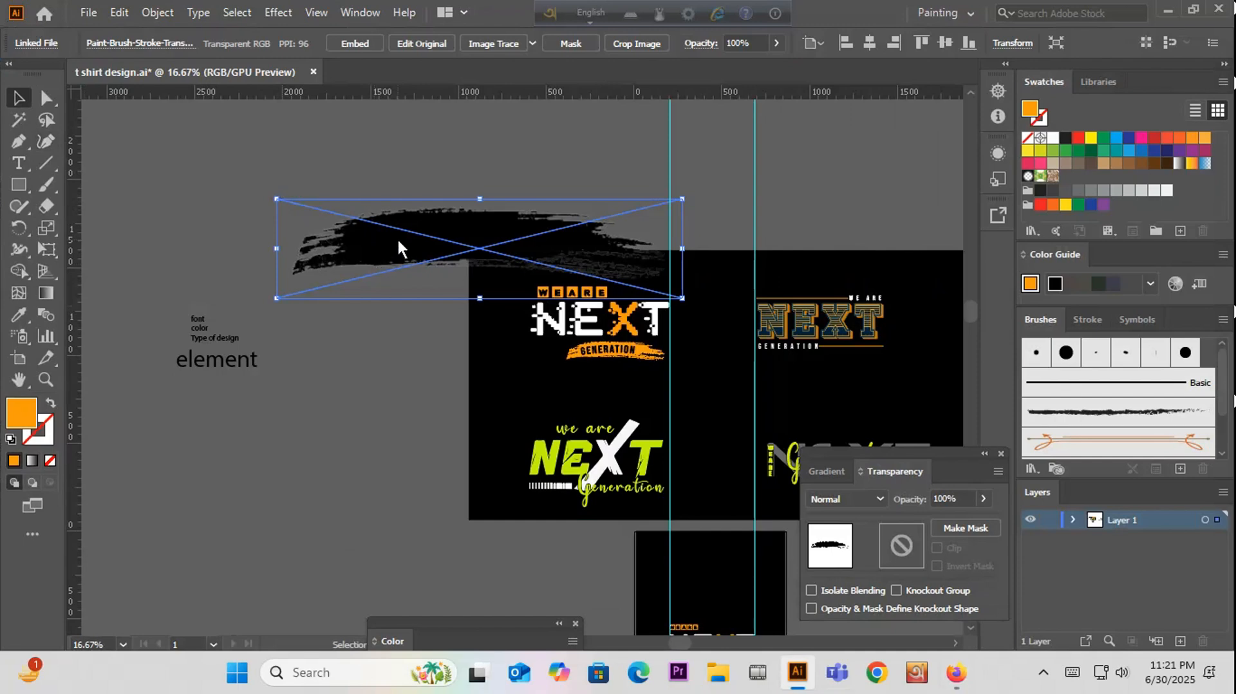
Step: Move the placed brush stroke image clear of the reference designs, embed it and convert it with Image Trace using the Default preset
{"action": "mouse_move", "coordinate": [397, 238]}
{"action": "left_mouse_down"}
{"action": "mouse_move", "coordinate": [276, 190]}
{"action": "mouse_move", "coordinate": [399, 360]}
{"action": "mouse_move", "coordinate": [381, 265]}
{"action": "left_mouse_up"}
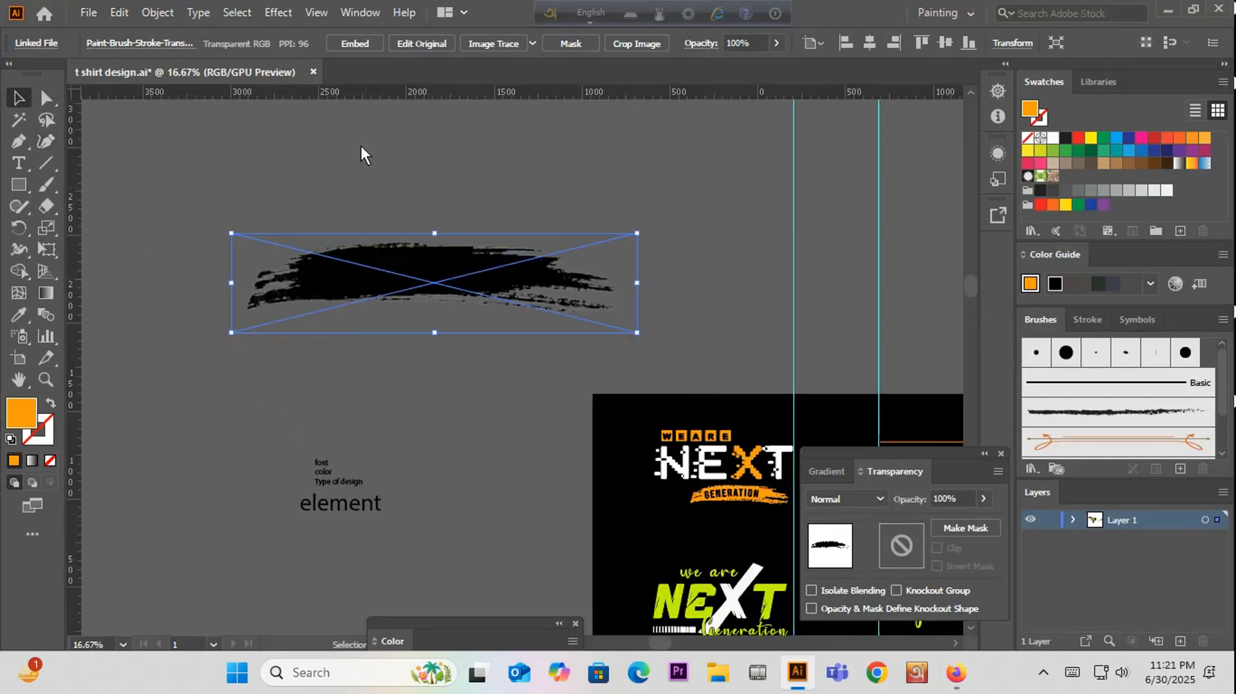
{"action": "left_click", "coordinate": [354, 44]}
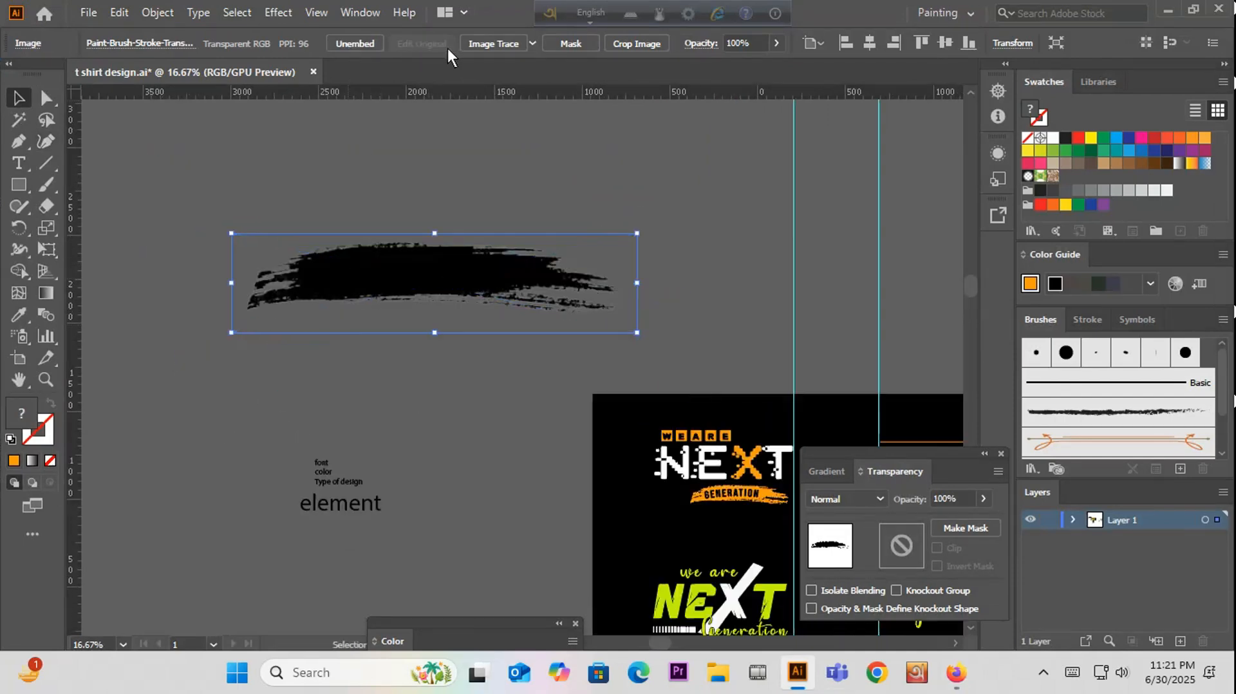
{"action": "left_click", "coordinate": [484, 43]}
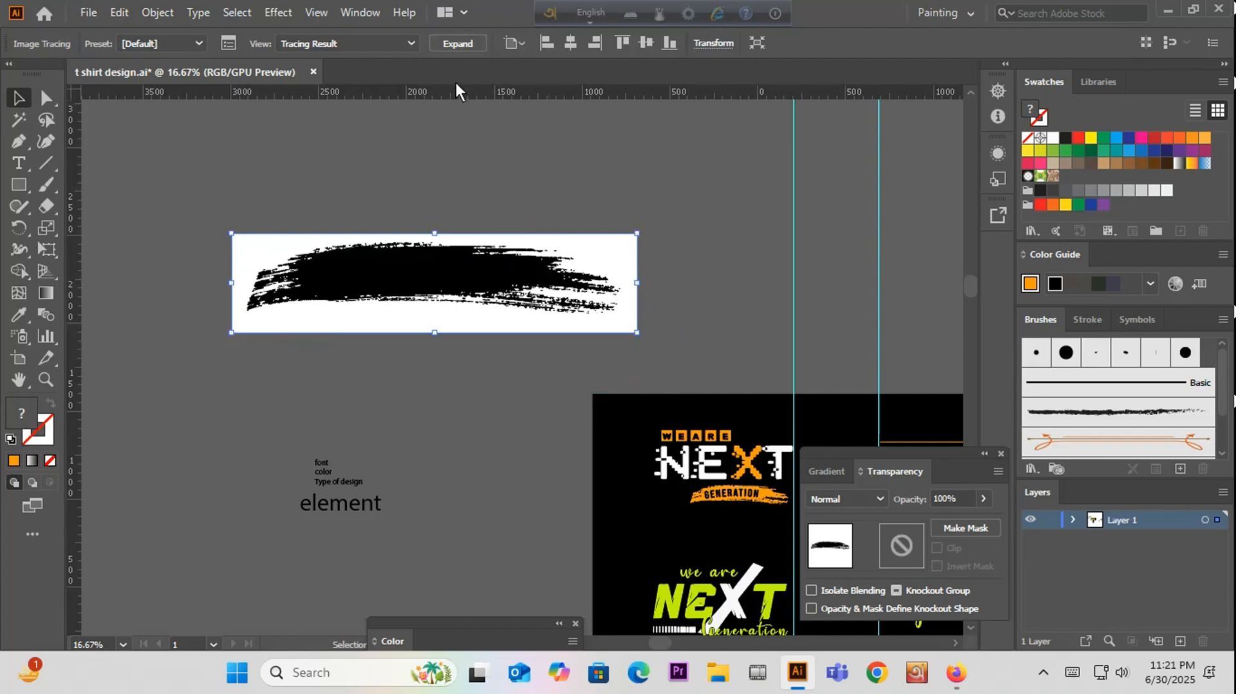
Step: Expand the brush stroke's tracing result and ungroup it into separate shapes
{"action": "left_click", "coordinate": [458, 44]}
{"action": "right_click", "coordinate": [457, 211]}
{"action": "left_click", "coordinate": [514, 366]}
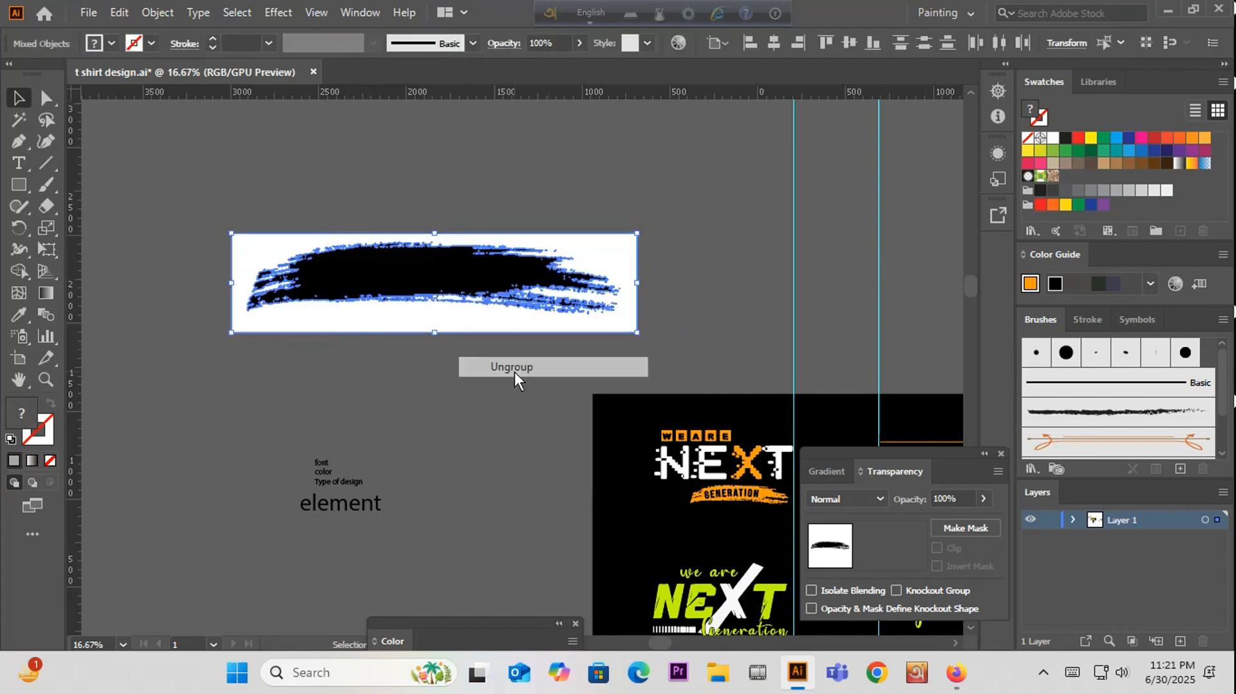
Step: Select all white areas of the traced brush stroke with the Magic Wand and delete them, leaving only the black shapes
{"action": "left_click", "coordinate": [18, 119]}
{"action": "left_click", "coordinate": [334, 322]}
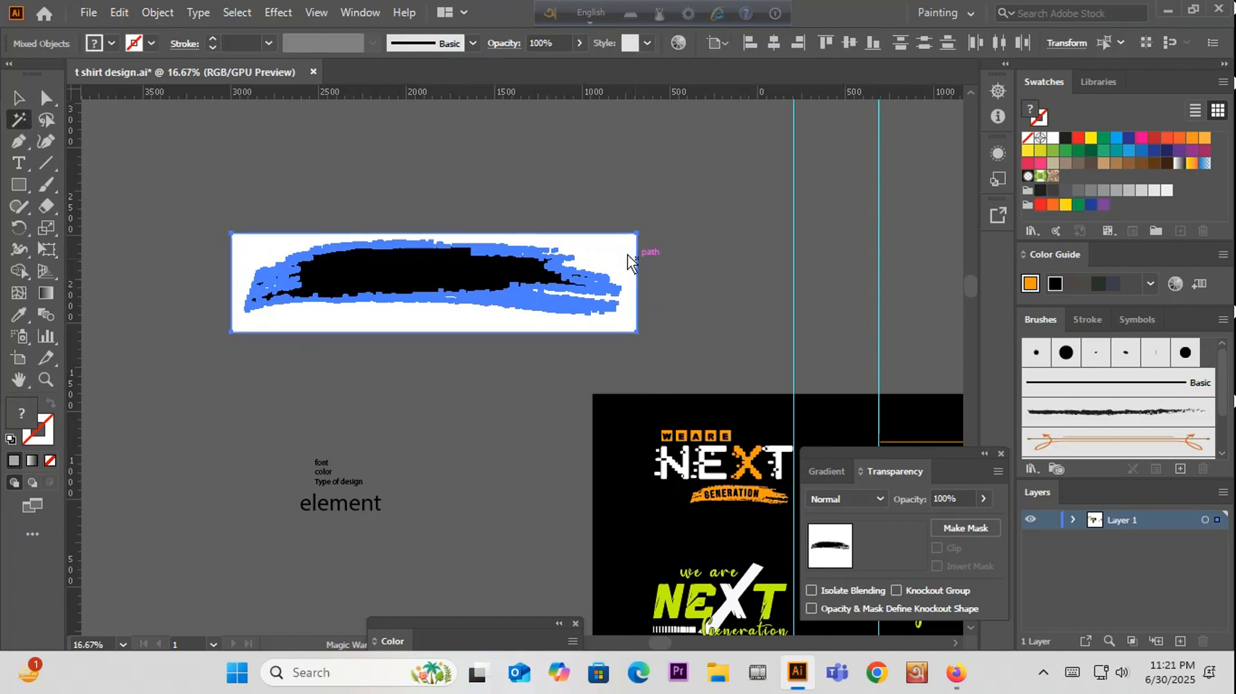
{"action": "left_click", "coordinate": [595, 250]}
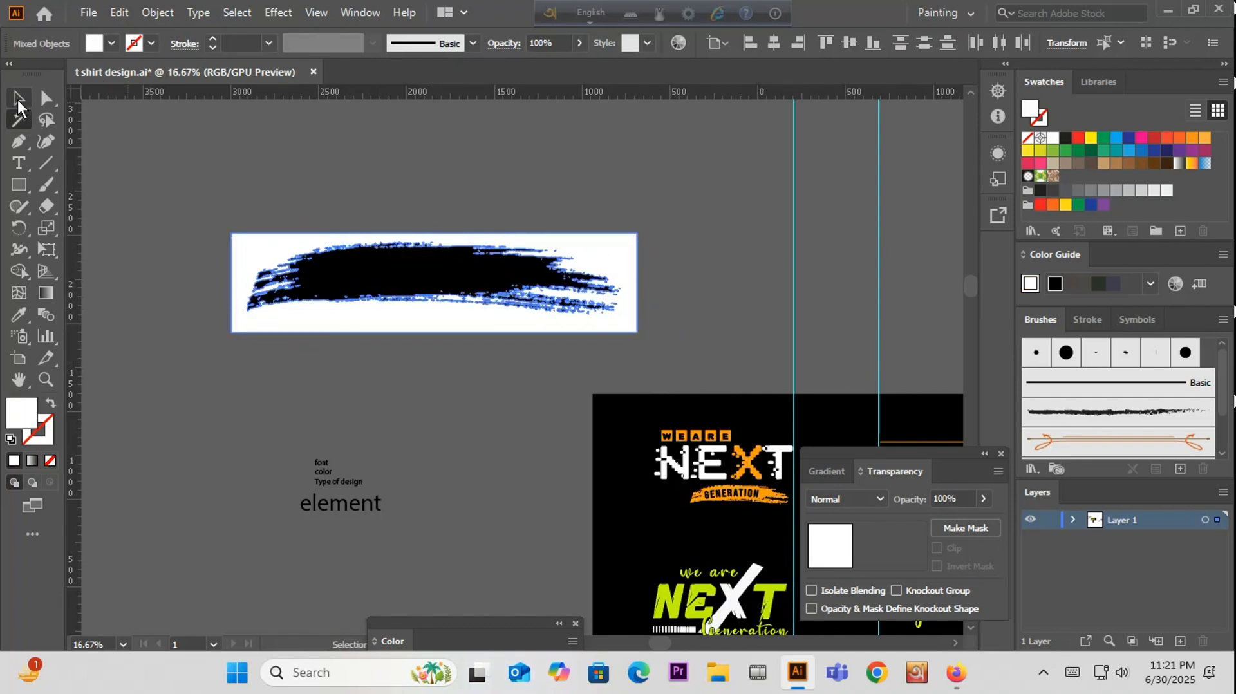
{"action": "left_click", "coordinate": [18, 99]}
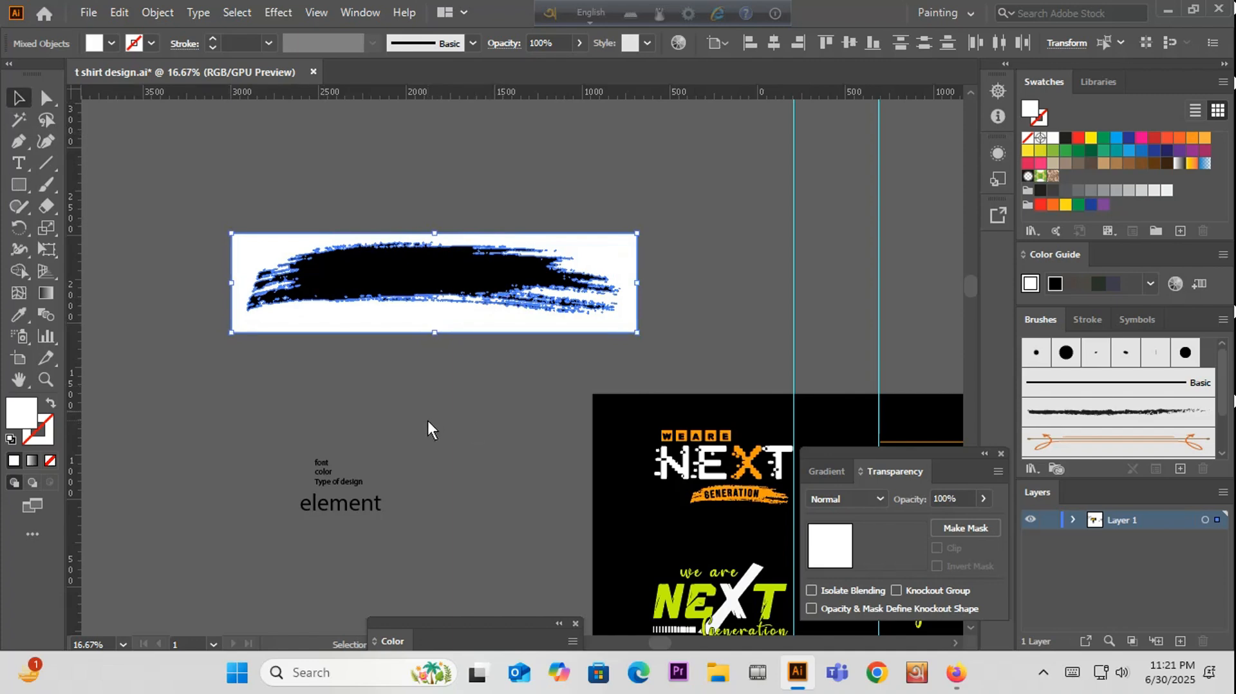
{"action": "left_click", "coordinate": [19, 120]}
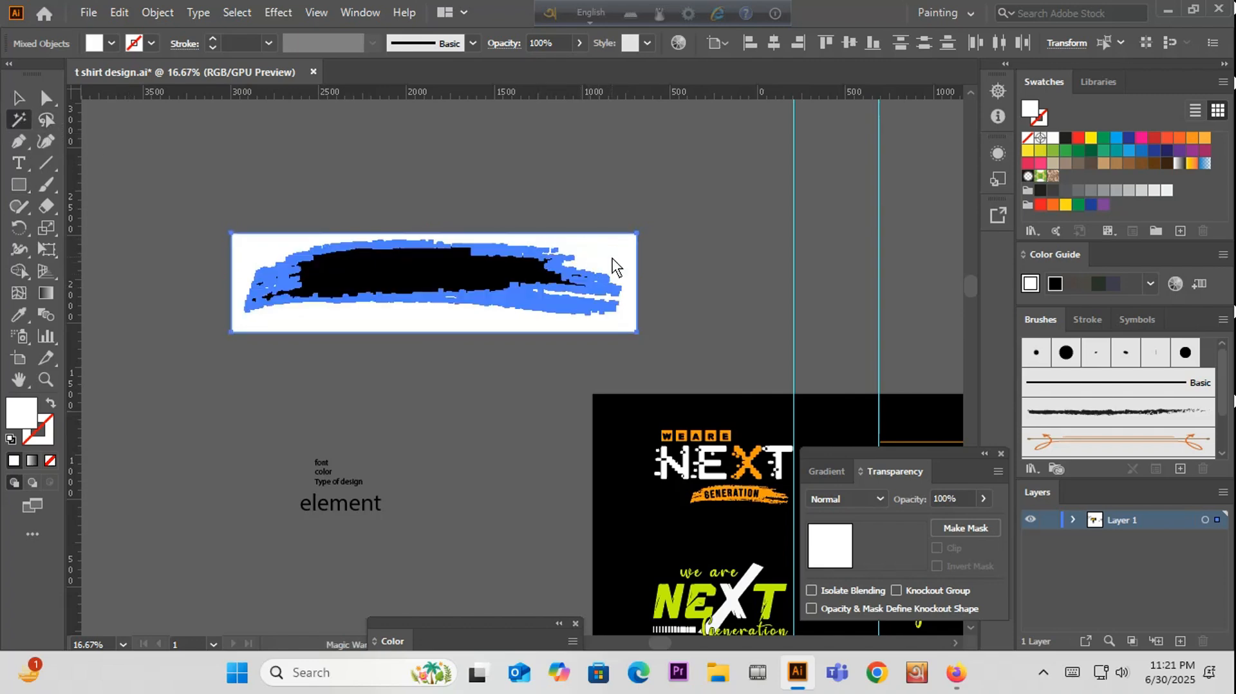
{"action": "left_click", "coordinate": [14, 98]}
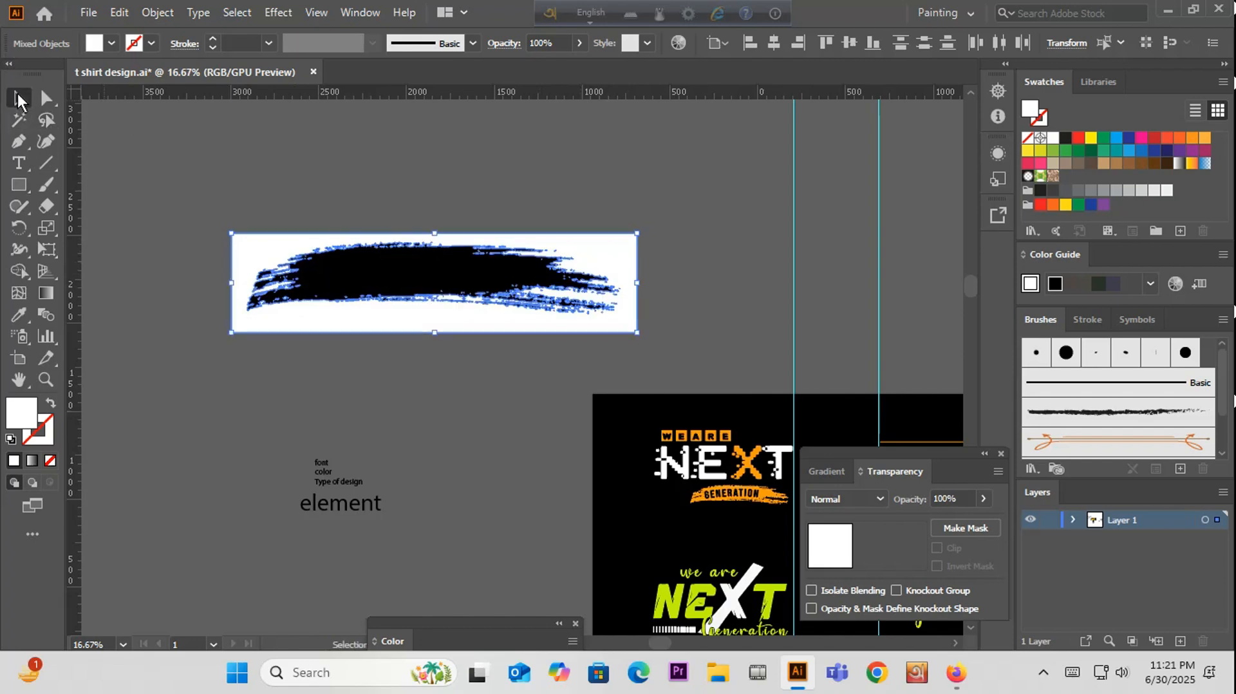
{"action": "scroll", "coordinate": [274, 283], "scroll_direction": "down", "scroll_amount": 2}
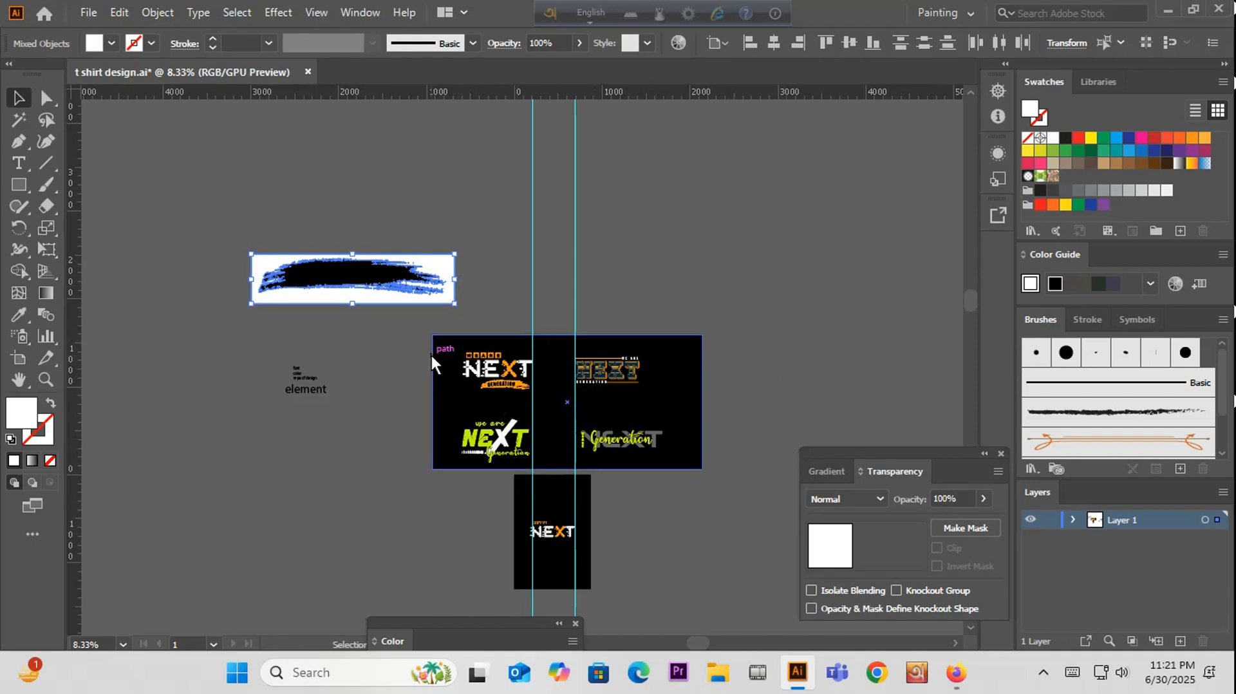
{"action": "scroll", "coordinate": [365, 302], "scroll_direction": "up", "scroll_amount": 1}
{"action": "scroll", "coordinate": [369, 299], "scroll_direction": "up", "scroll_amount": 1}
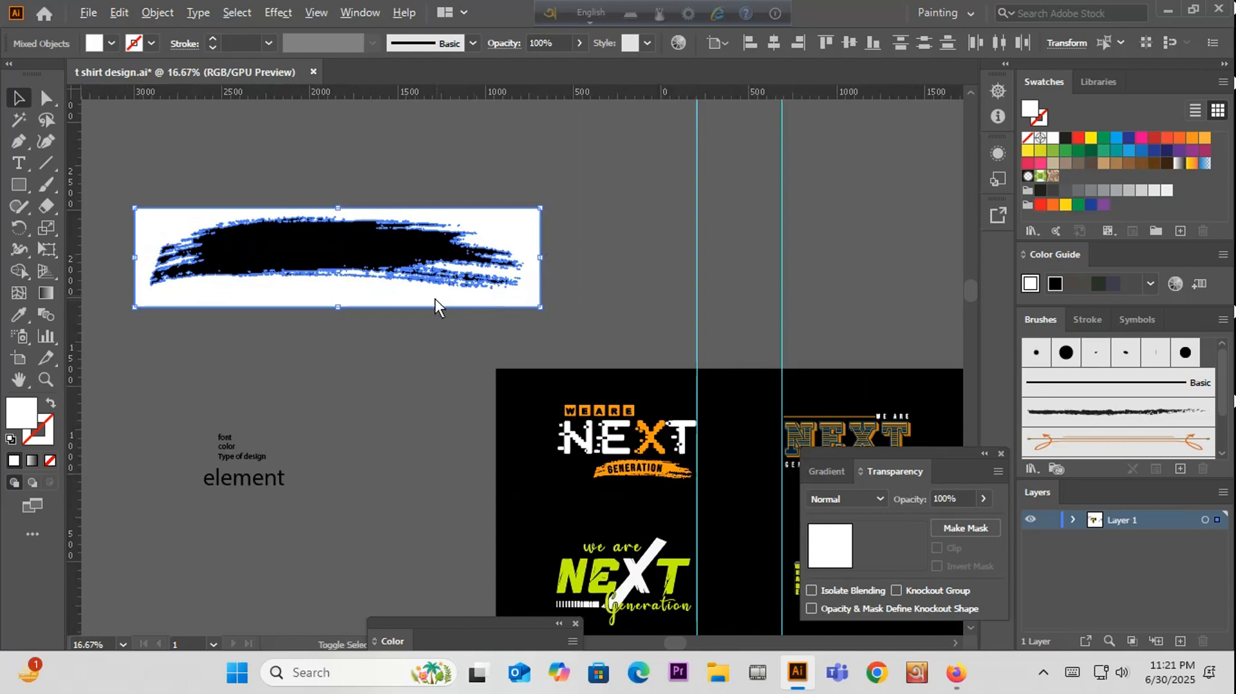
{"action": "scroll", "coordinate": [434, 298], "scroll_direction": "down", "scroll_amount": 1}
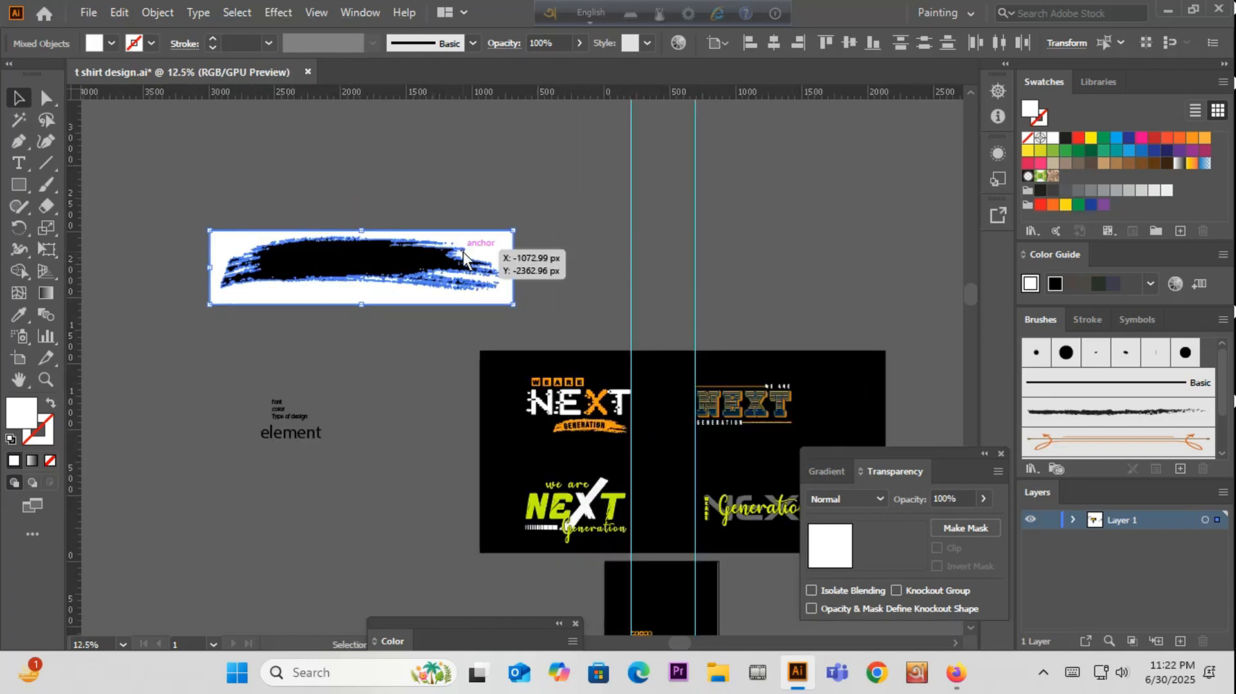
{"action": "key", "text": "Delete"}
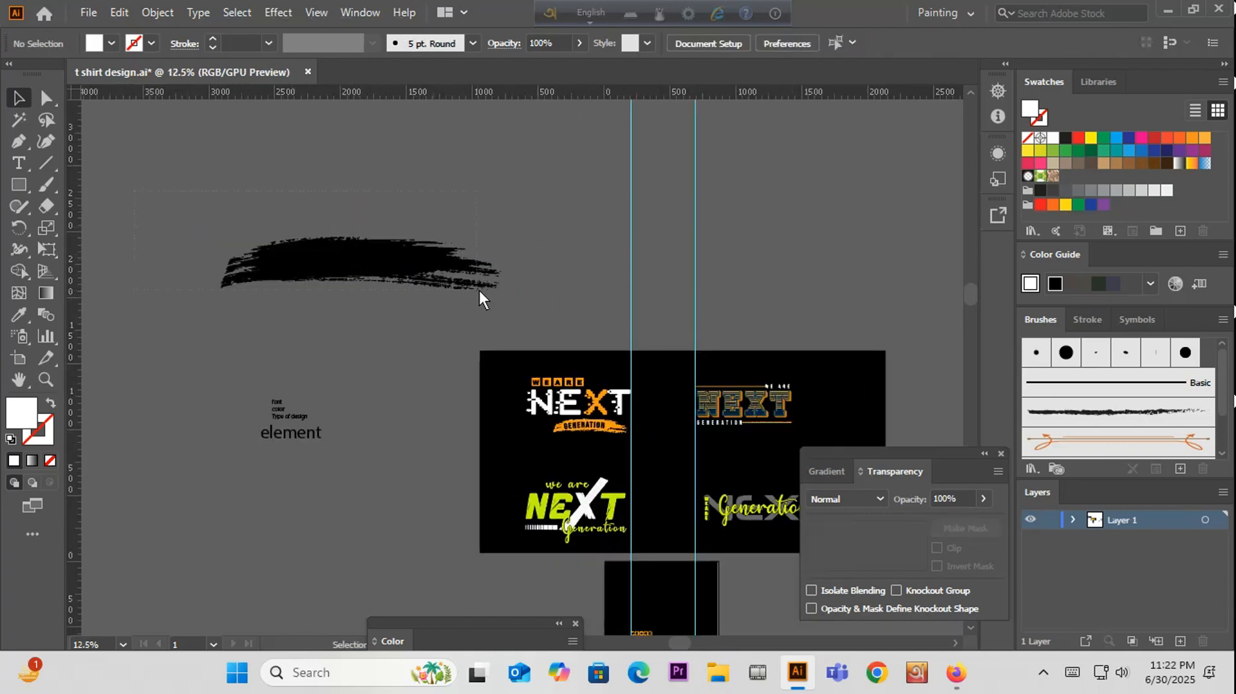
Step: Select all the remaining black brush stroke pieces and group them
{"action": "left_click_drag", "start_coordinate": [479, 291], "coordinate": [539, 206]}
{"action": "right_click", "coordinate": [535, 184]}
{"action": "left_click", "coordinate": [582, 324]}
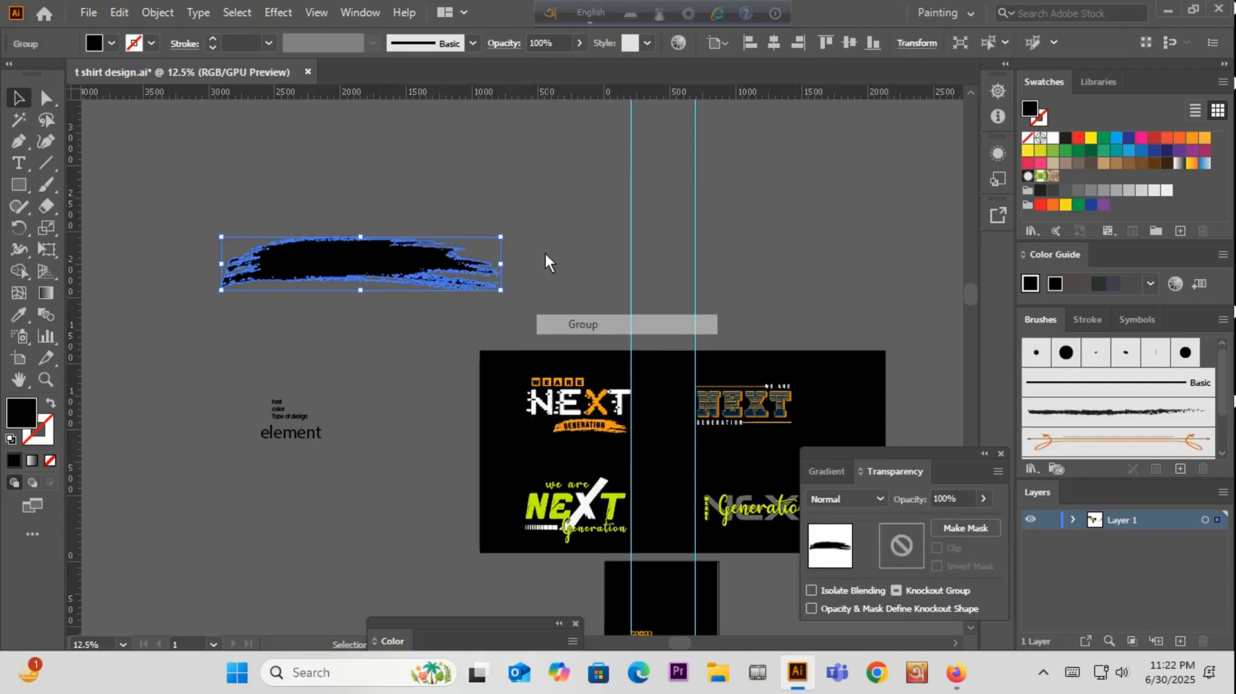
Step: Fill the brush stroke group with orange, sampled from the X in the first reference design
{"action": "key", "text": "i"}
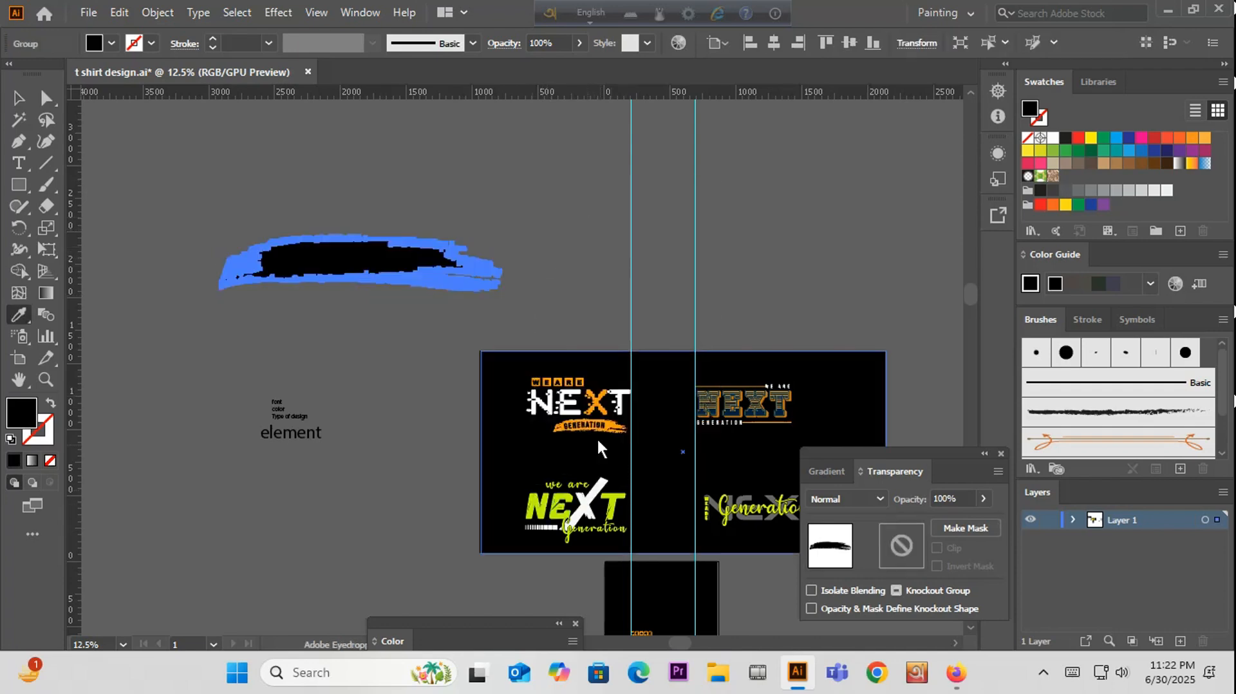
{"action": "left_click", "coordinate": [603, 404]}
{"action": "key", "text": "v"}
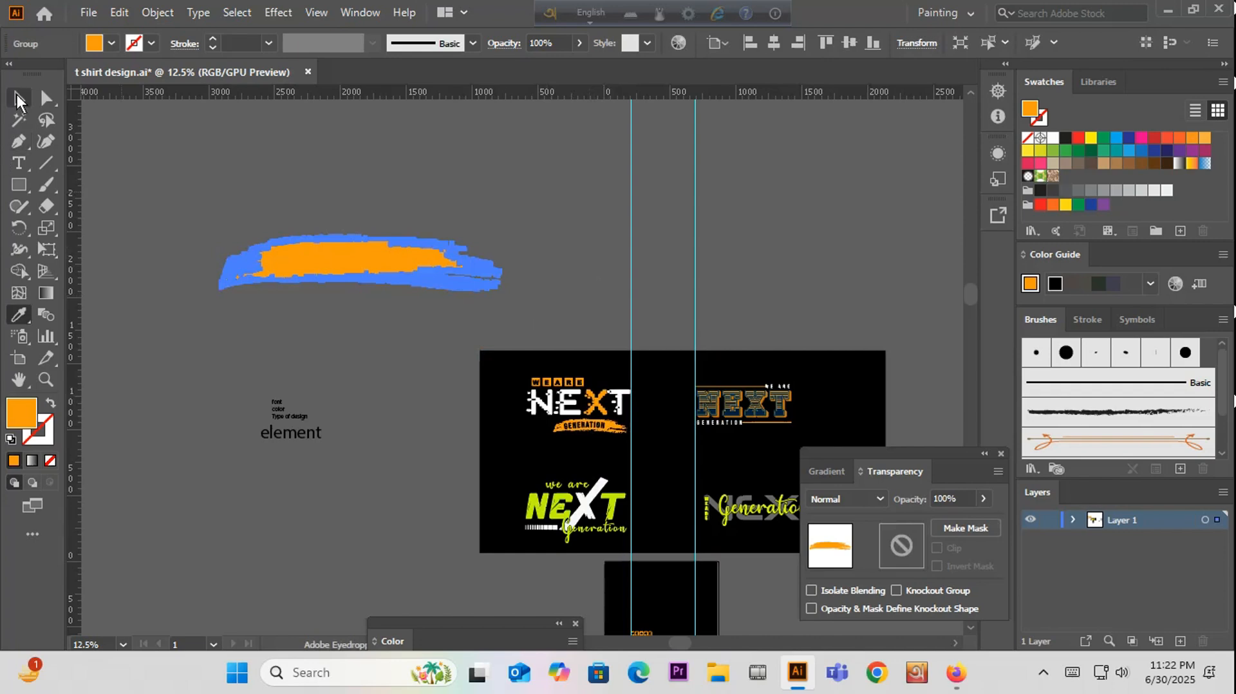
Step: Move the orange brush stroke onto the black T-shirt artboard and scale it down to about the width of NEXT, just below the lettering
{"action": "scroll", "coordinate": [238, 119], "scroll_direction": "down", "scroll_amount": 2}
{"action": "mouse_move", "coordinate": [308, 198]}
{"action": "left_mouse_down"}
{"action": "mouse_move", "coordinate": [427, 410]}
{"action": "mouse_move", "coordinate": [440, 412]}
{"action": "left_mouse_up"}
{"action": "scroll", "coordinate": [442, 414], "scroll_direction": "up", "scroll_amount": 2}
{"action": "scroll", "coordinate": [442, 414], "scroll_direction": "up", "scroll_amount": 2}
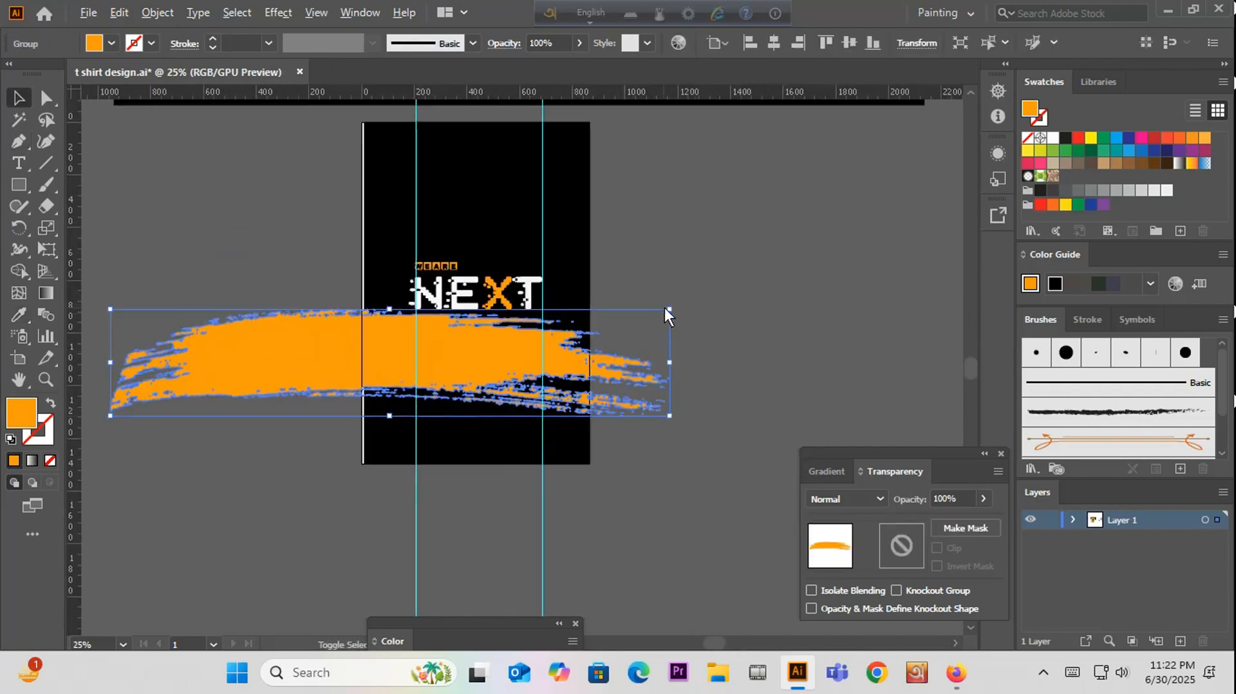
{"action": "left_click_drag", "start_coordinate": [668, 311], "coordinate": [601, 354]}
{"action": "mouse_move", "coordinate": [405, 359]}
{"action": "left_mouse_down"}
{"action": "mouse_move", "coordinate": [388, 360]}
{"action": "mouse_move", "coordinate": [499, 318]}
{"action": "left_mouse_up"}
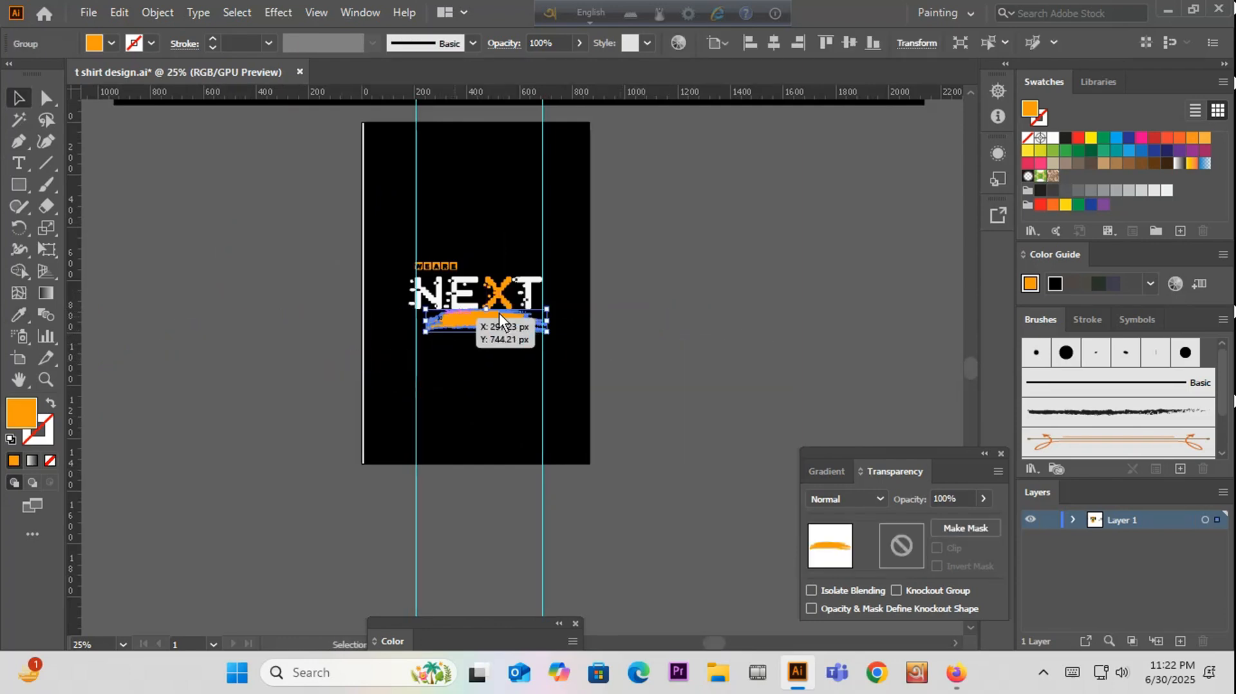
Step: Shrink the brush stroke further beneath the X and T of NEXT and rotate it slightly so its right end tilts upward
{"action": "scroll", "coordinate": [511, 312], "scroll_direction": "up", "scroll_amount": 3}
{"action": "left_click_drag", "start_coordinate": [606, 306], "coordinate": [588, 319]}
{"action": "left_click", "coordinate": [590, 333]}
{"action": "left_click_drag", "start_coordinate": [474, 336], "coordinate": [515, 335]}
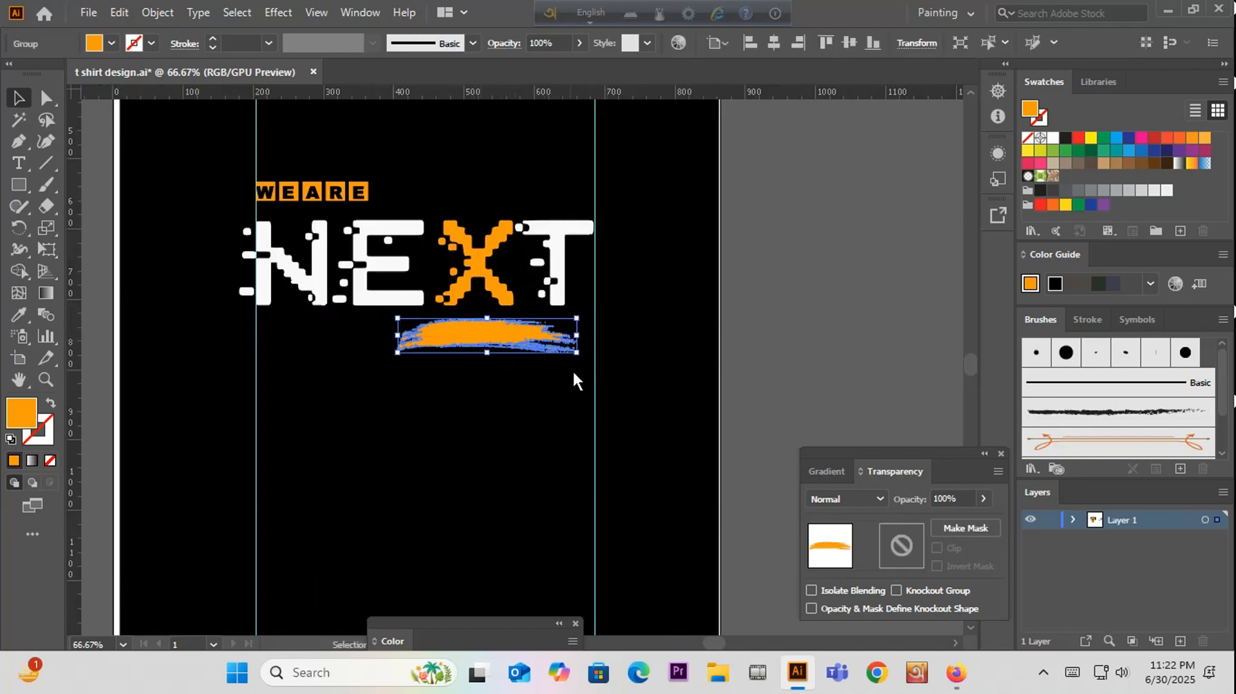
{"action": "left_click_drag", "start_coordinate": [584, 360], "coordinate": [587, 340]}
{"action": "left_click", "coordinate": [518, 408]}
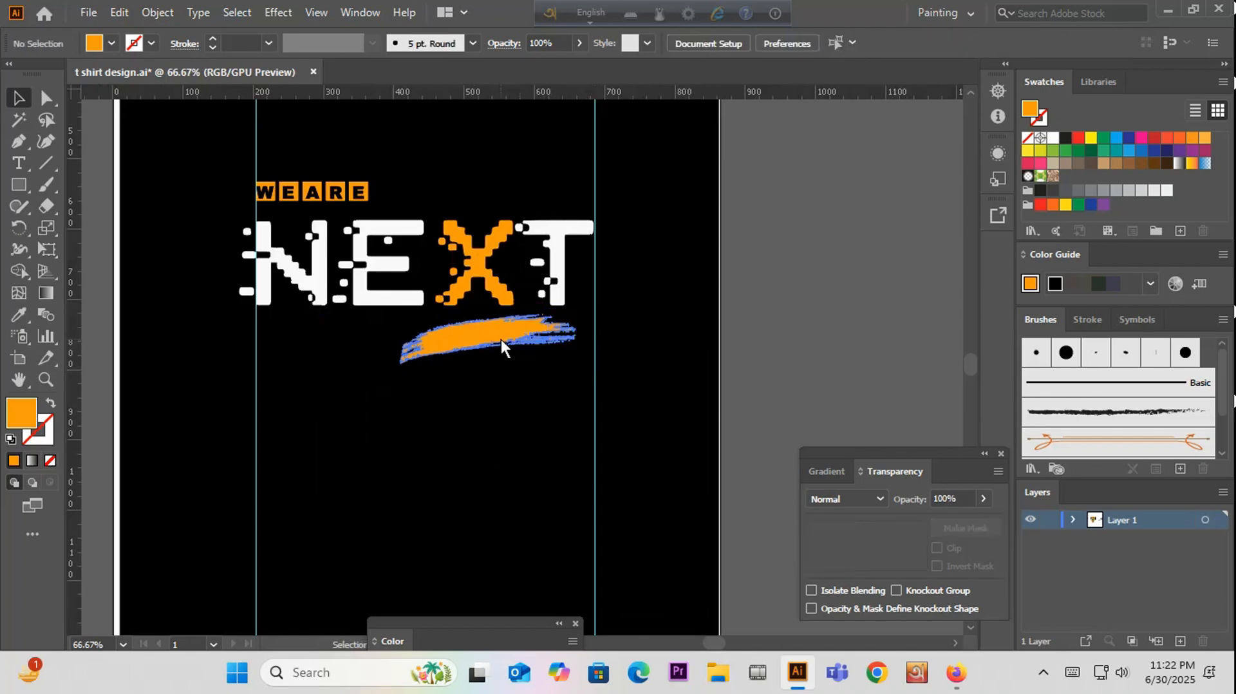
Step: Shift the tilted brush stroke to the right-hand guide and enlarge it slightly below NEXT
{"action": "left_click_drag", "start_coordinate": [501, 338], "coordinate": [516, 338]}
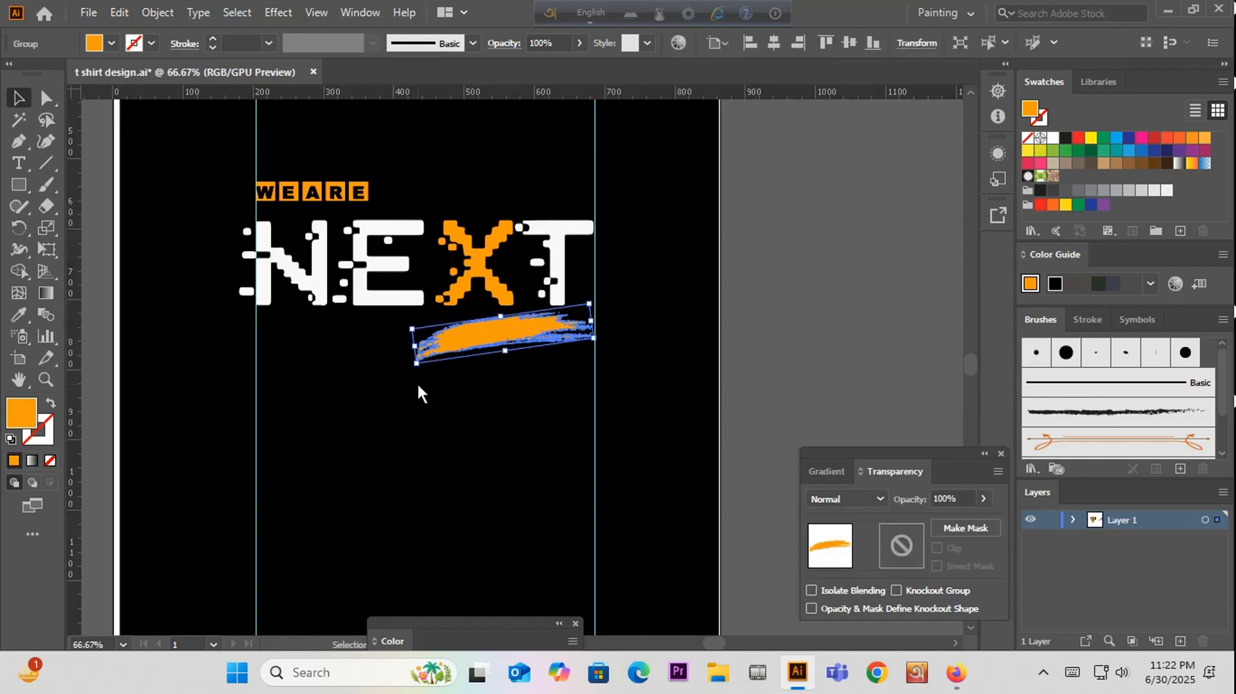
{"action": "left_click_drag", "start_coordinate": [415, 365], "coordinate": [426, 401]}
{"action": "left_click_drag", "start_coordinate": [491, 329], "coordinate": [484, 328]}
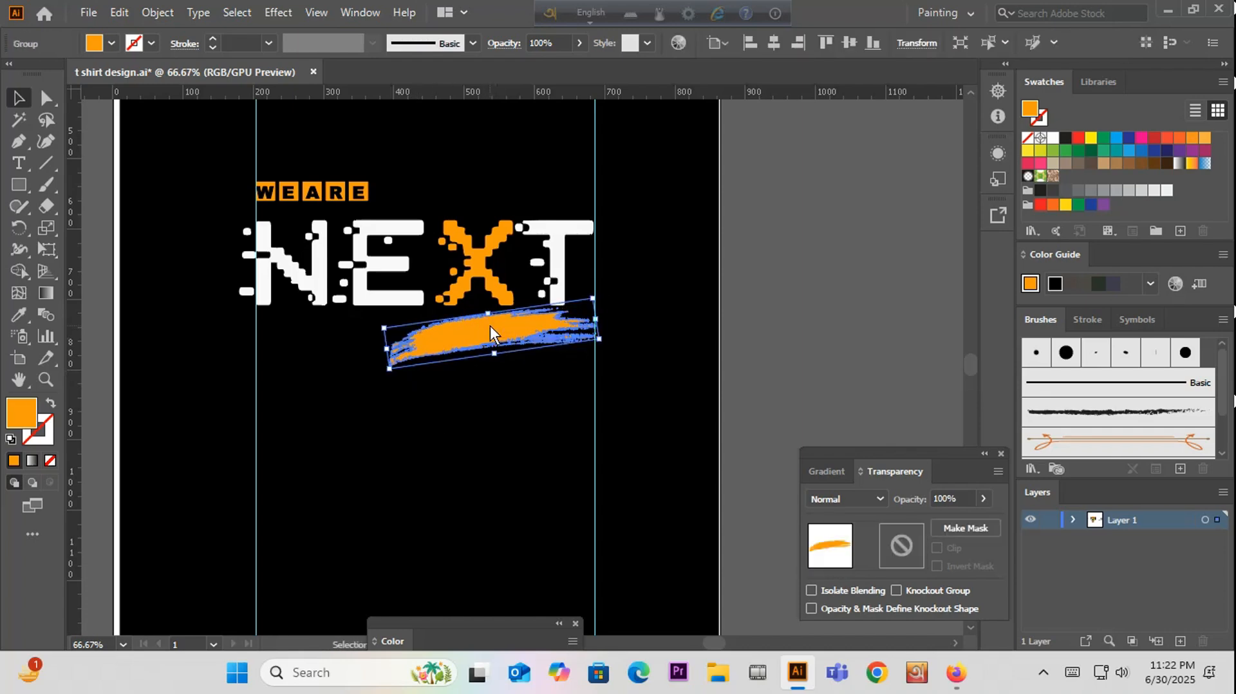
{"action": "left_click", "coordinate": [655, 330]}
Step: Set the drawing colours to no fill and a green #65db28 stroke
{"action": "scroll", "coordinate": [537, 372], "scroll_direction": "down", "scroll_amount": 5}
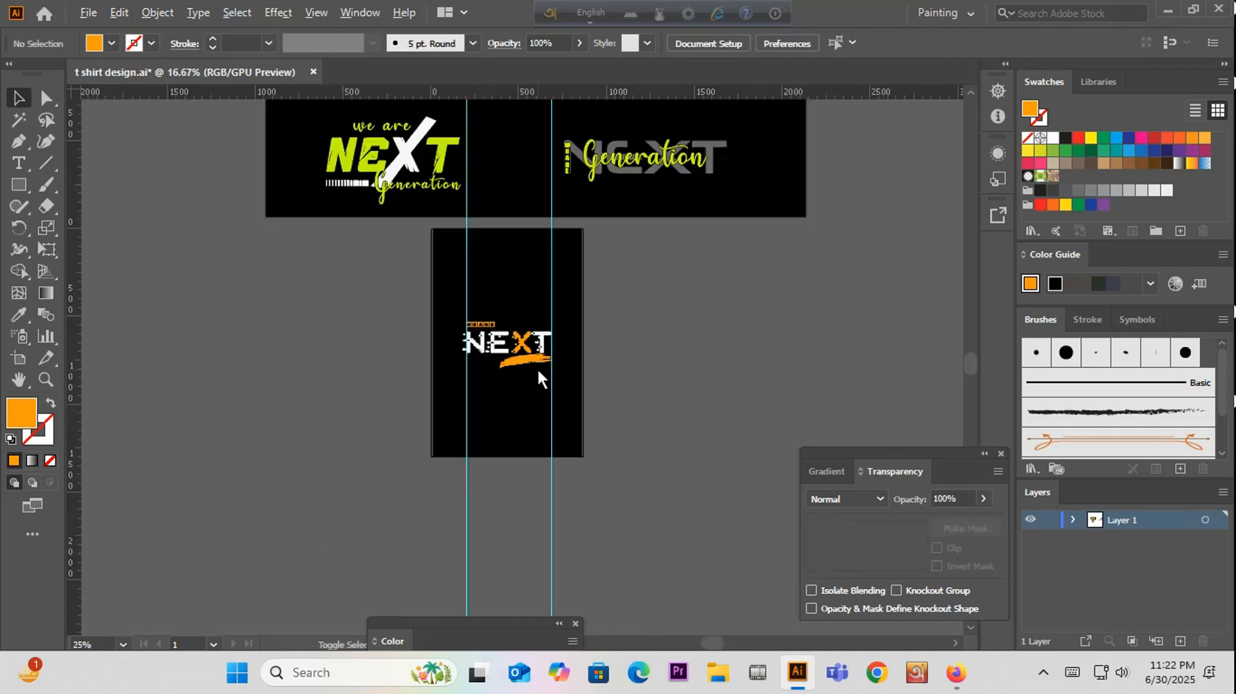
{"action": "left_click_drag", "start_coordinate": [593, 353], "coordinate": [526, 357]}
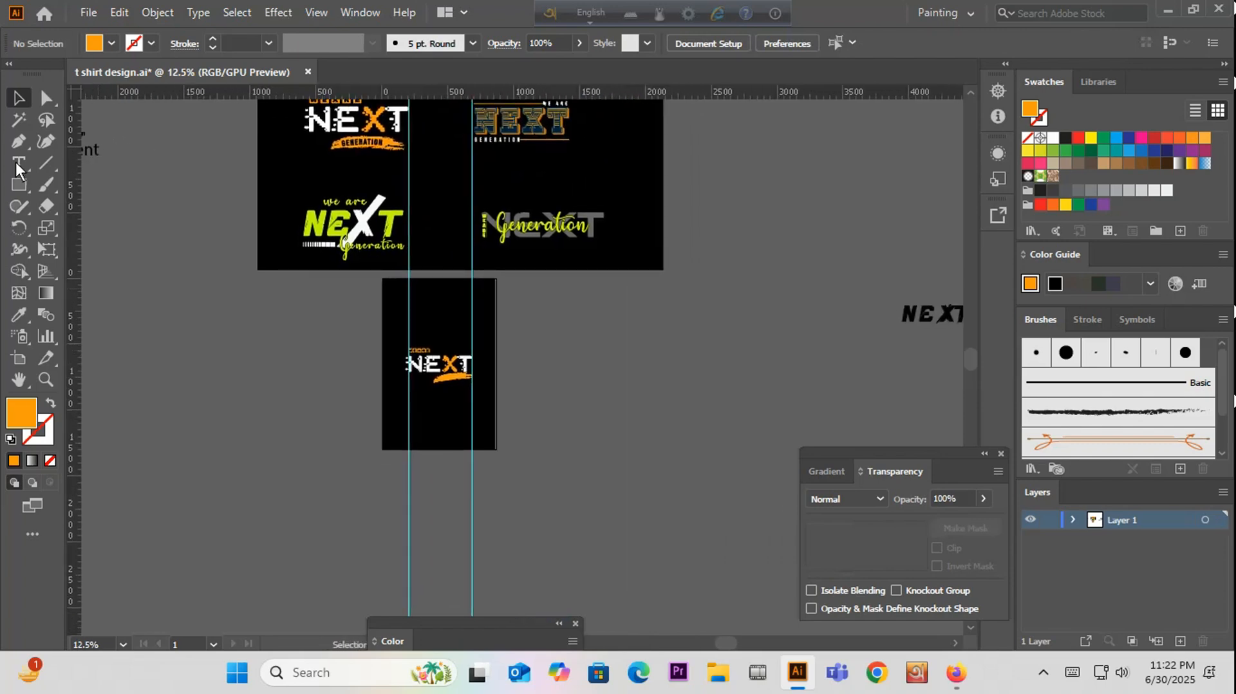
{"action": "left_click", "coordinate": [48, 402]}
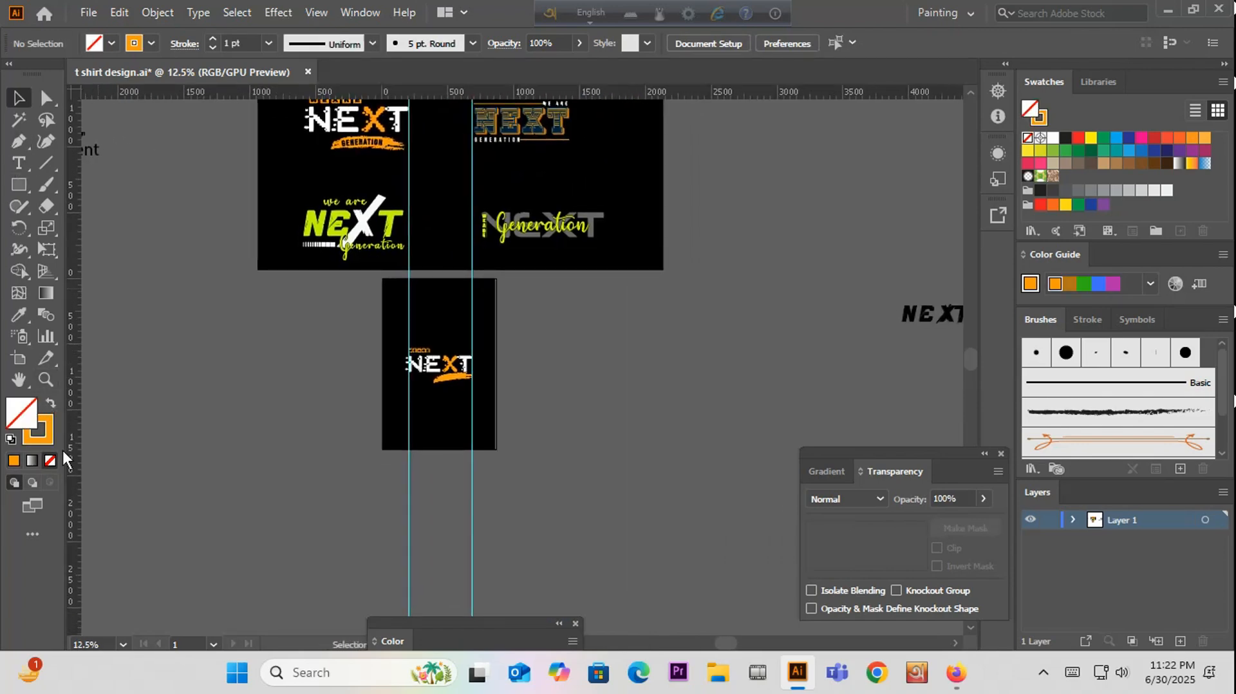
{"action": "double_click", "coordinate": [48, 434]}
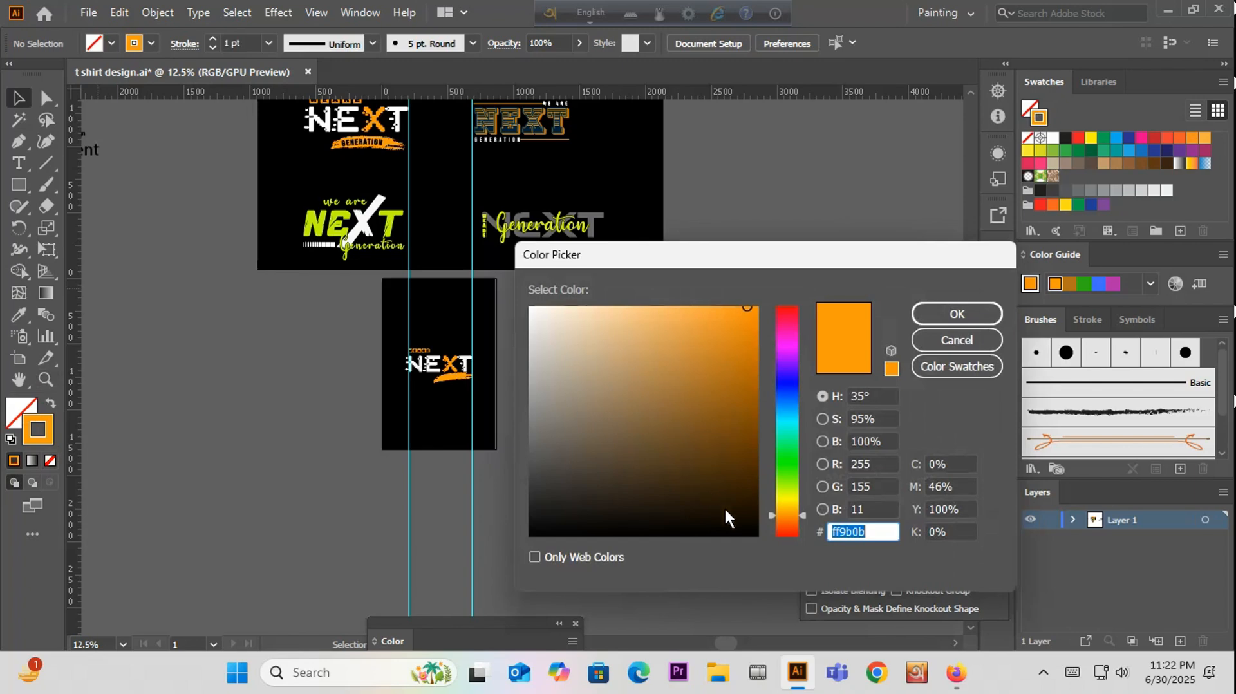
{"action": "mouse_move", "coordinate": [789, 481]}
{"action": "left_mouse_down"}
{"action": "mouse_move", "coordinate": [787, 430]}
{"action": "mouse_move", "coordinate": [782, 473]}
{"action": "left_mouse_up"}
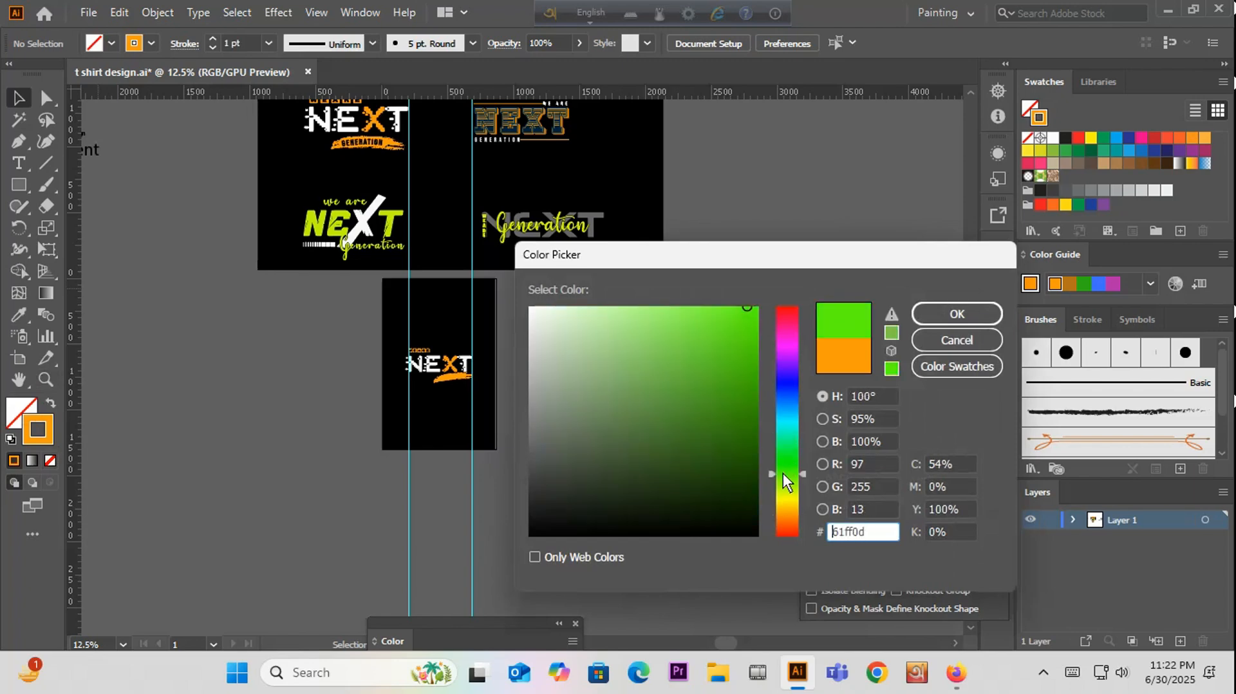
{"action": "left_click", "coordinate": [717, 338]}
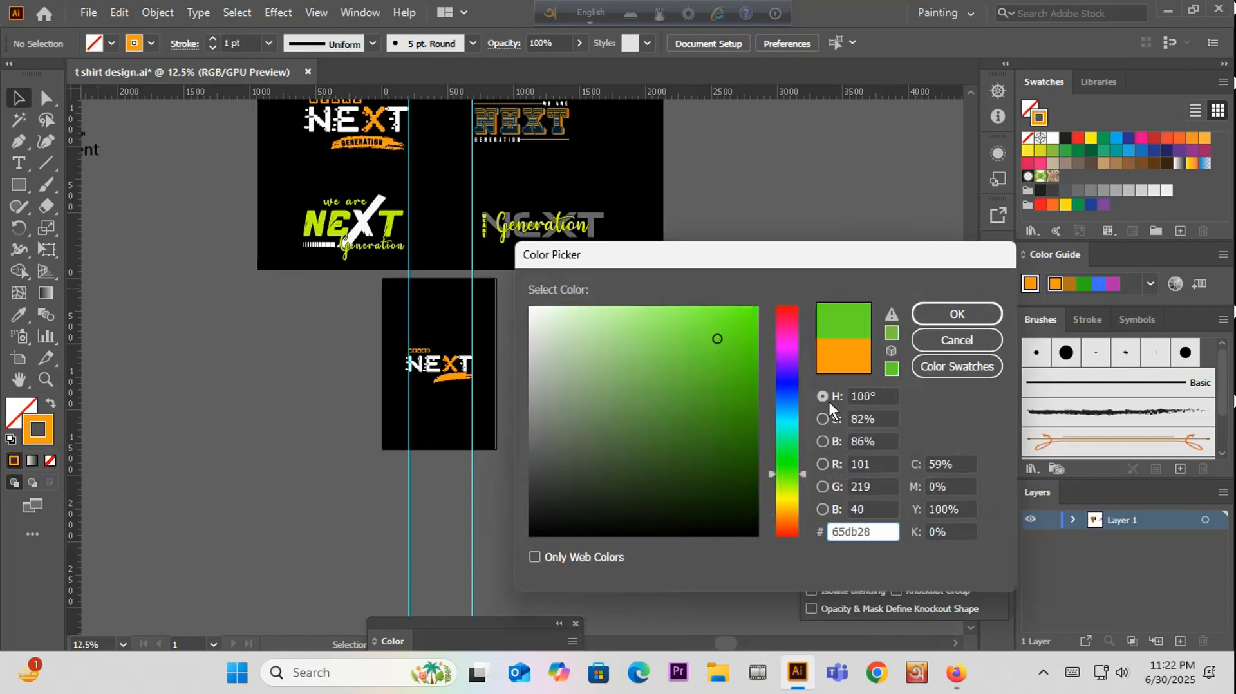
{"action": "left_click", "coordinate": [971, 318]}
Step: Draw a two-point upward-arching path with the Pen tool along the middle of the orange brush stroke, and deselect it
{"action": "scroll", "coordinate": [452, 393], "scroll_direction": "up", "scroll_amount": 4}
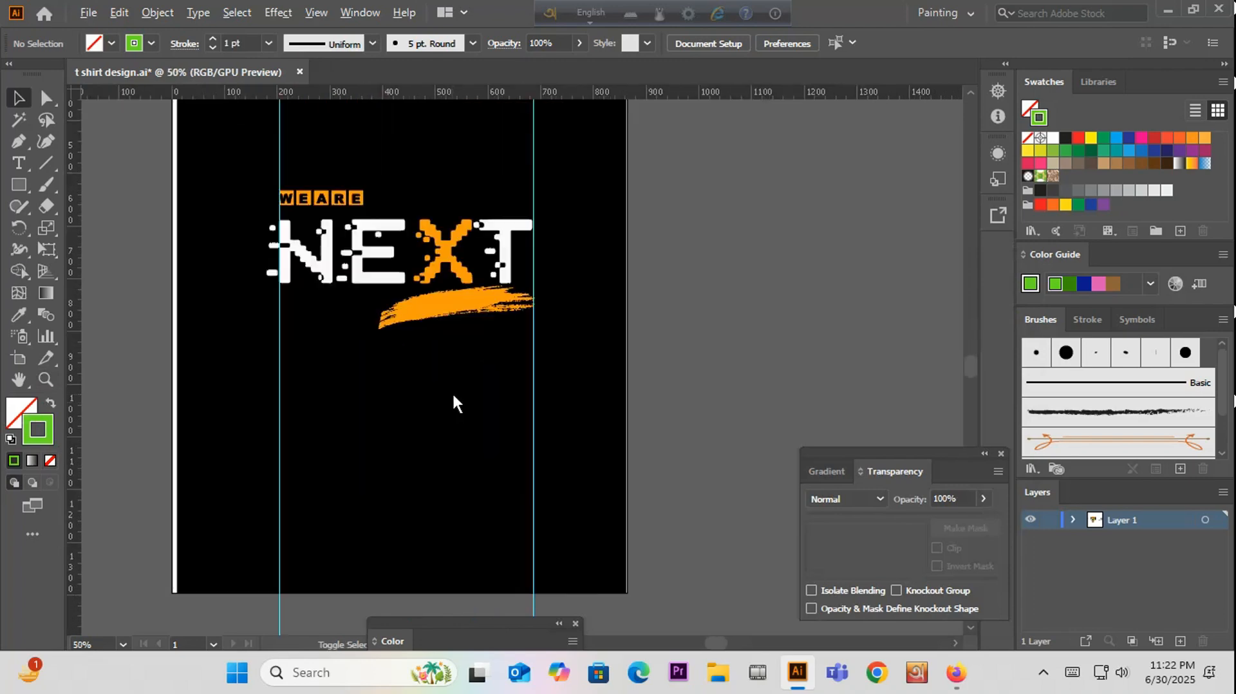
{"action": "left_click", "coordinate": [18, 141]}
{"action": "scroll", "coordinate": [392, 303], "scroll_direction": "up", "scroll_amount": 3}
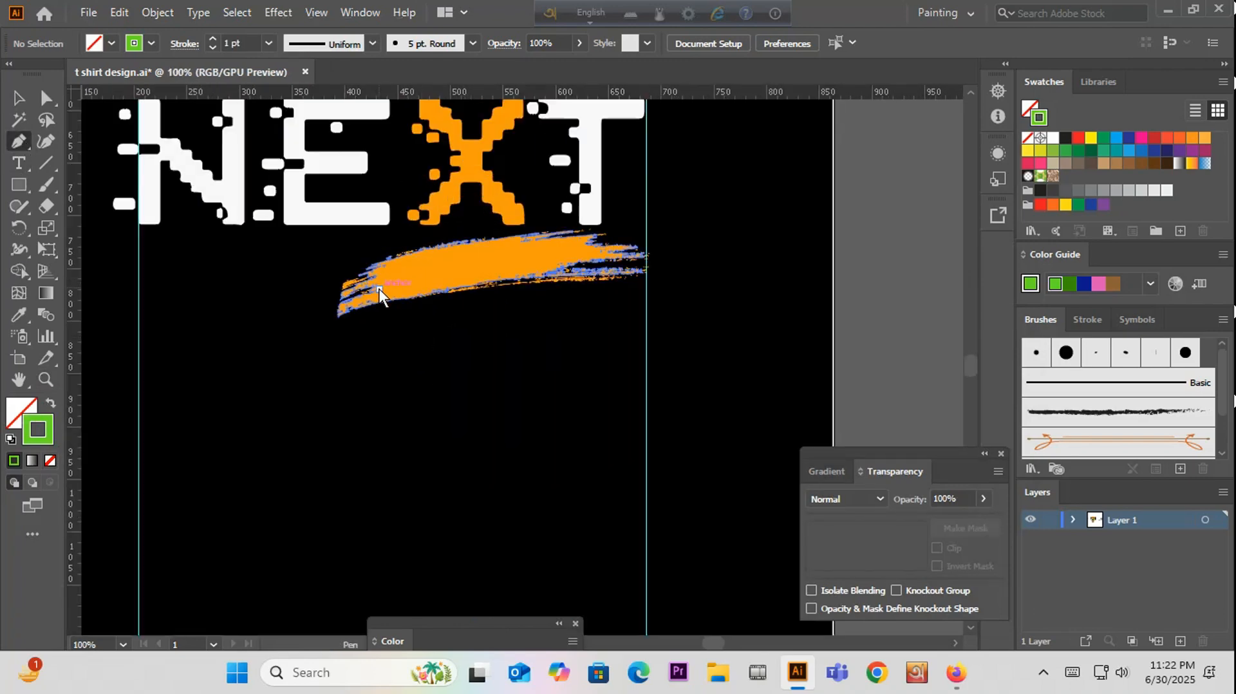
{"action": "left_click", "coordinate": [383, 288]}
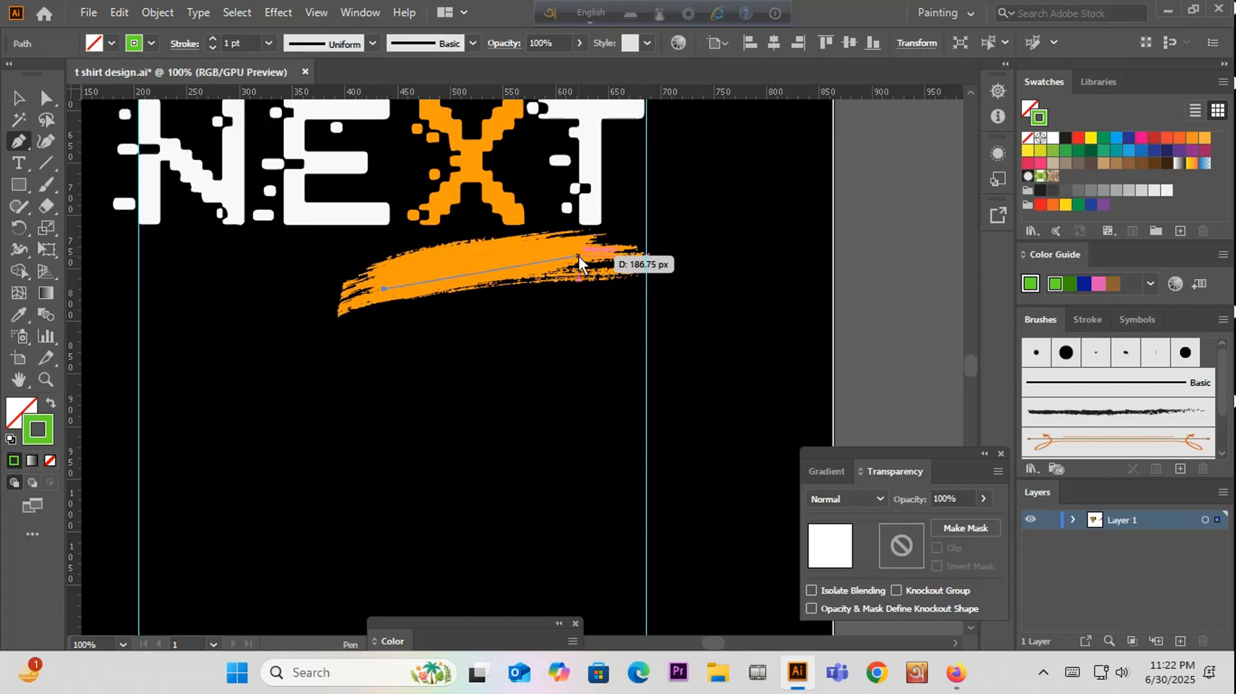
{"action": "left_click_drag", "start_coordinate": [578, 256], "coordinate": [693, 270]}
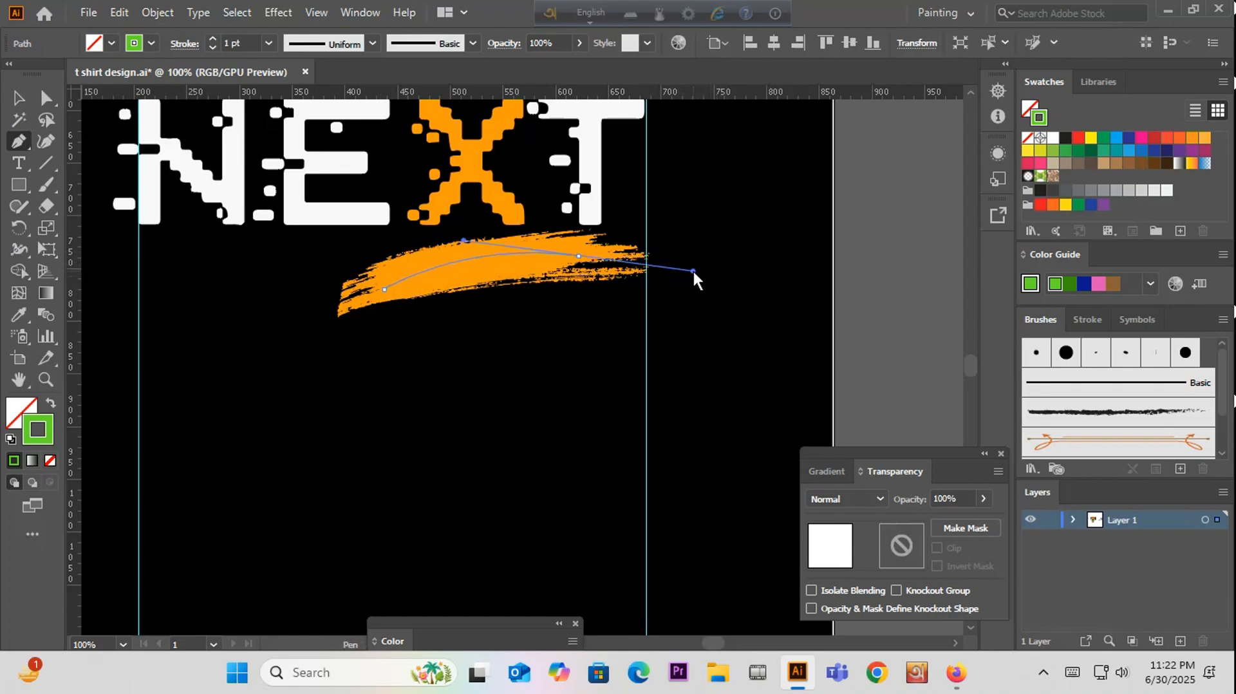
{"action": "left_click", "coordinate": [692, 270]}
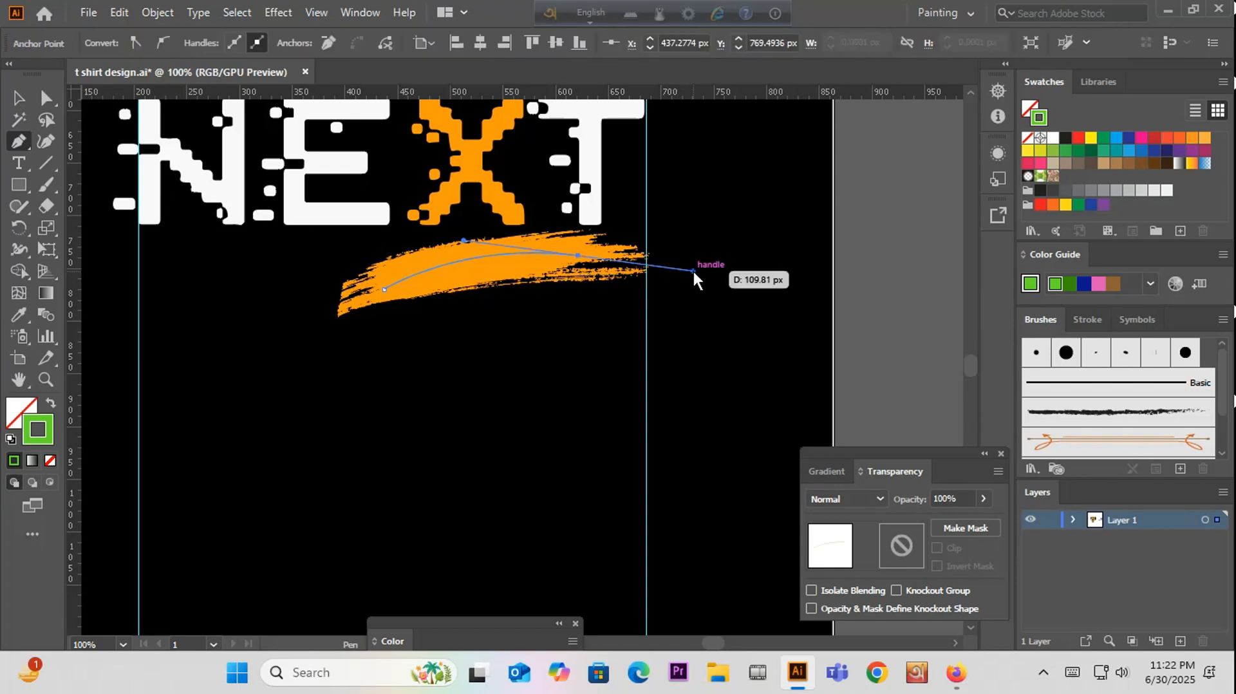
{"action": "key", "text": "Escape"}
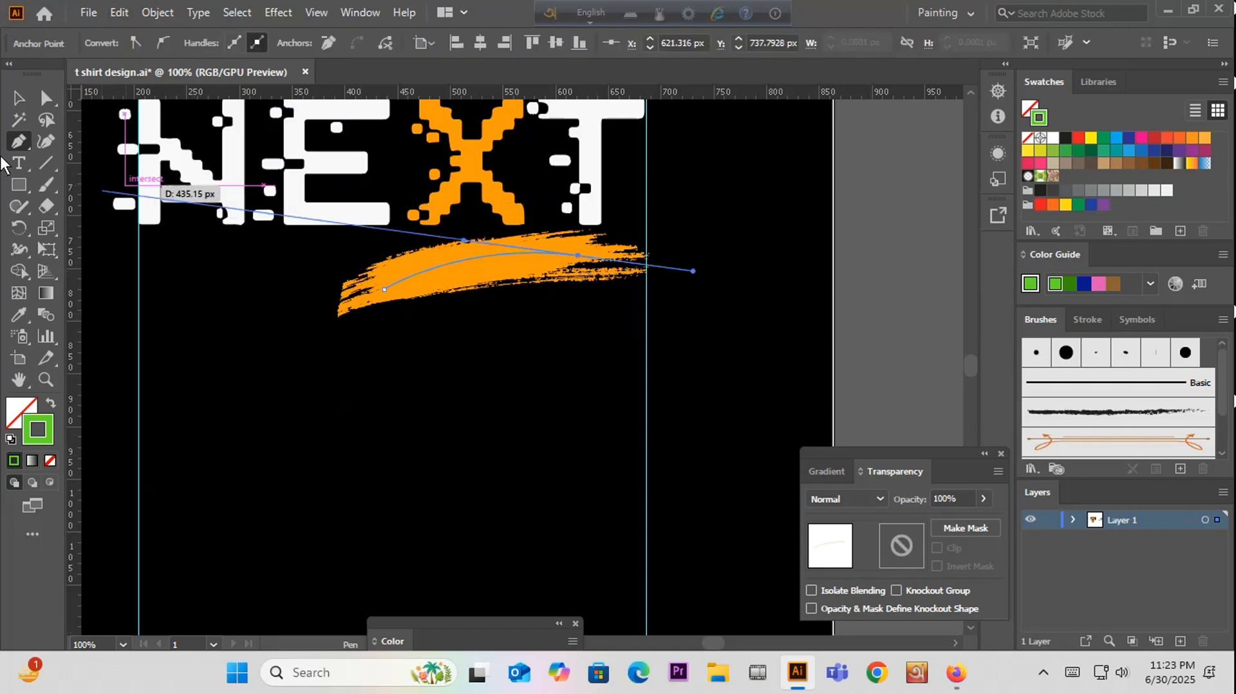
{"action": "key", "text": "v"}
{"action": "left_click", "coordinate": [426, 416]}
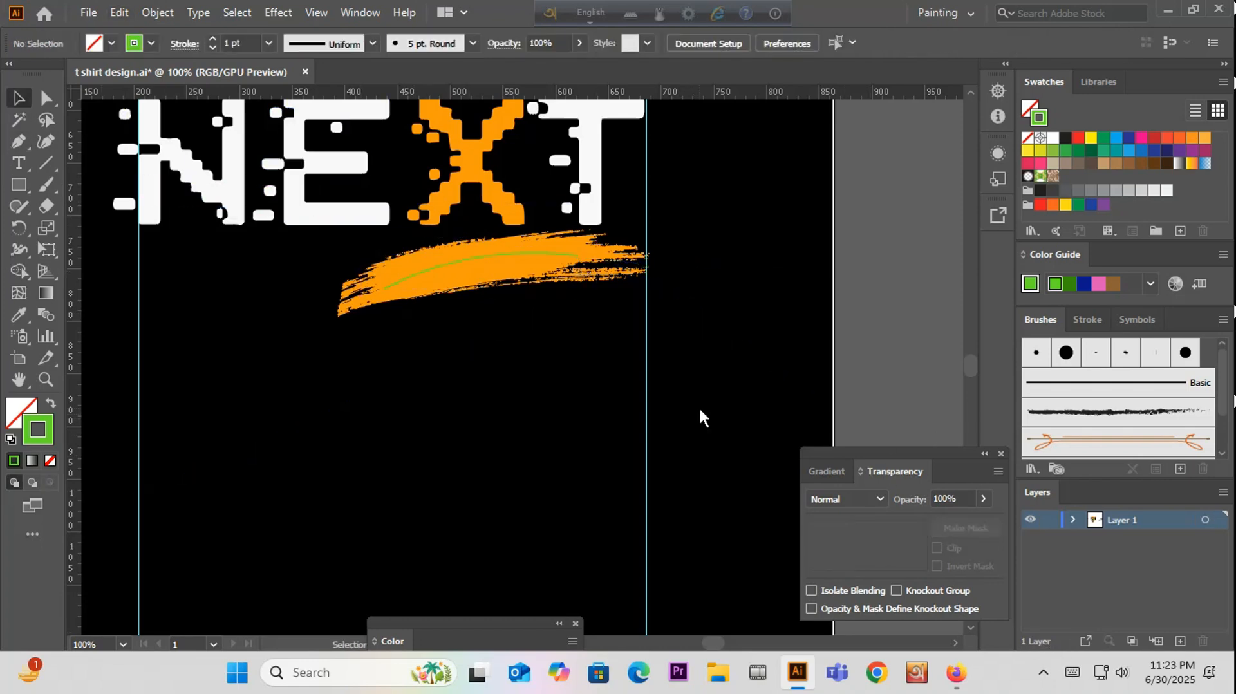
{"action": "left_click", "coordinate": [465, 260]}
{"action": "scroll", "coordinate": [463, 255], "scroll_direction": "up", "scroll_amount": 3}
{"action": "scroll", "coordinate": [288, 344], "scroll_direction": "down", "scroll_amount": 4}
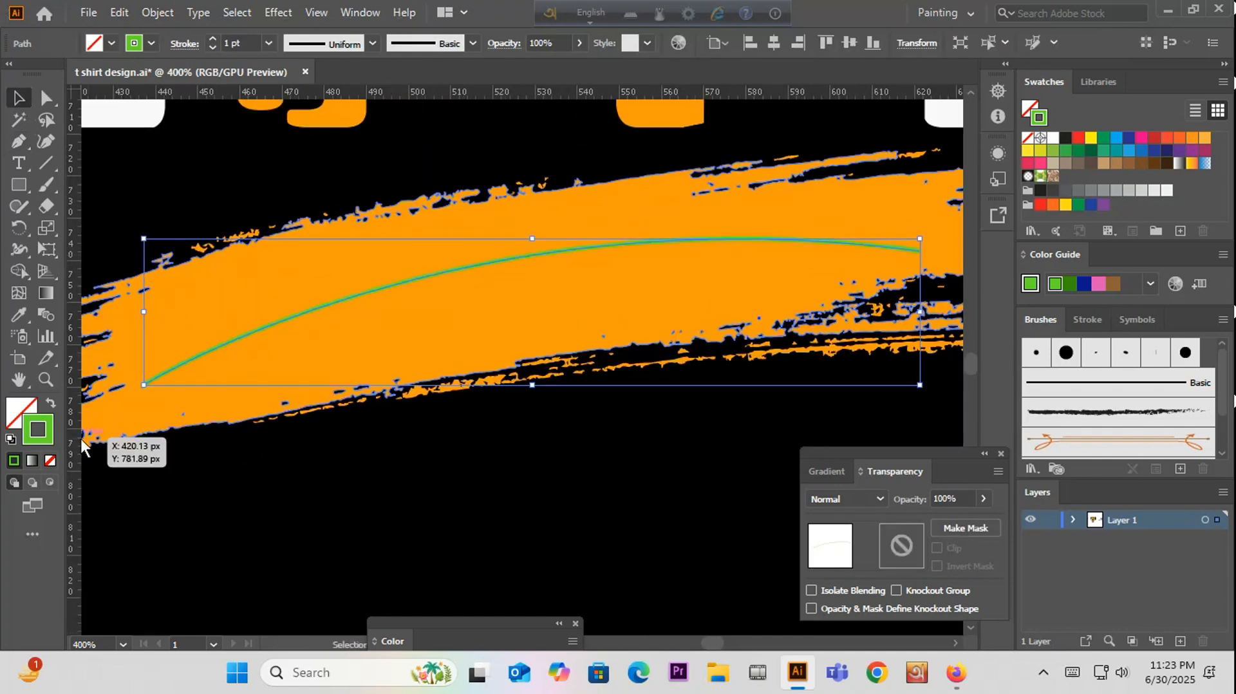
{"action": "left_click", "coordinate": [281, 411]}
{"action": "scroll", "coordinate": [280, 415], "scroll_direction": "down", "scroll_amount": 6}
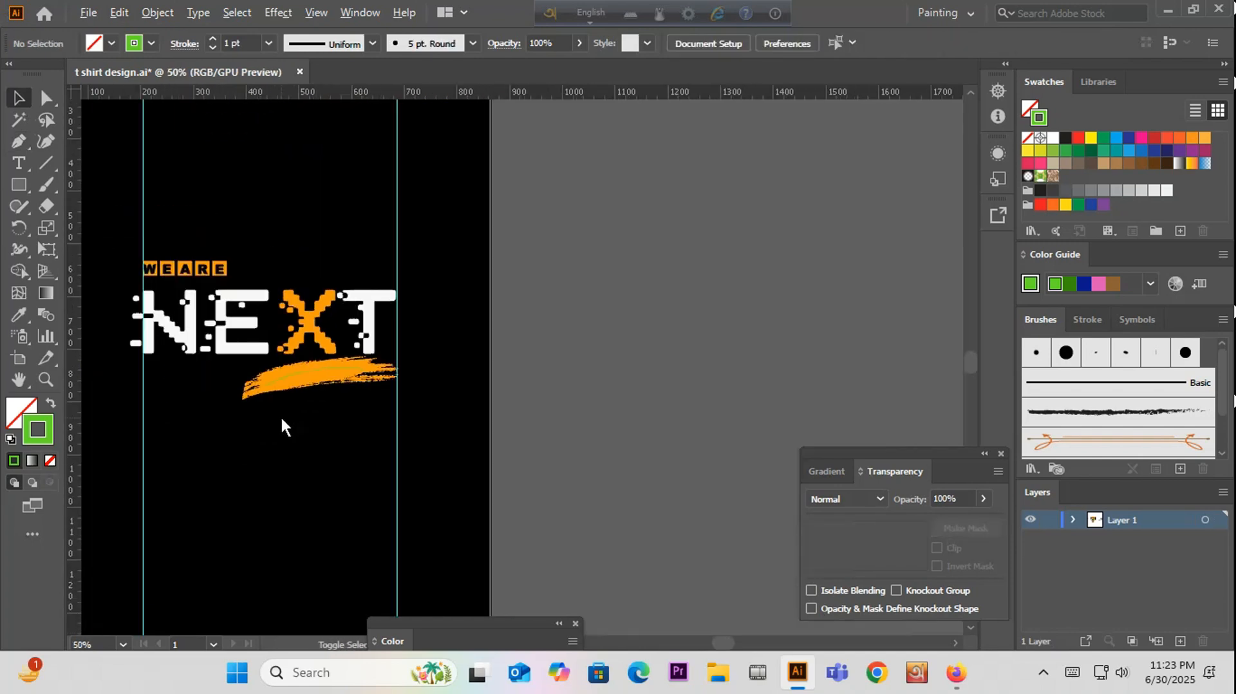
Step: Move the black script Generation text from the spare wording group to empty canvas nearer the small black artboard
{"action": "left_click_drag", "start_coordinate": [697, 413], "coordinate": [557, 426]}
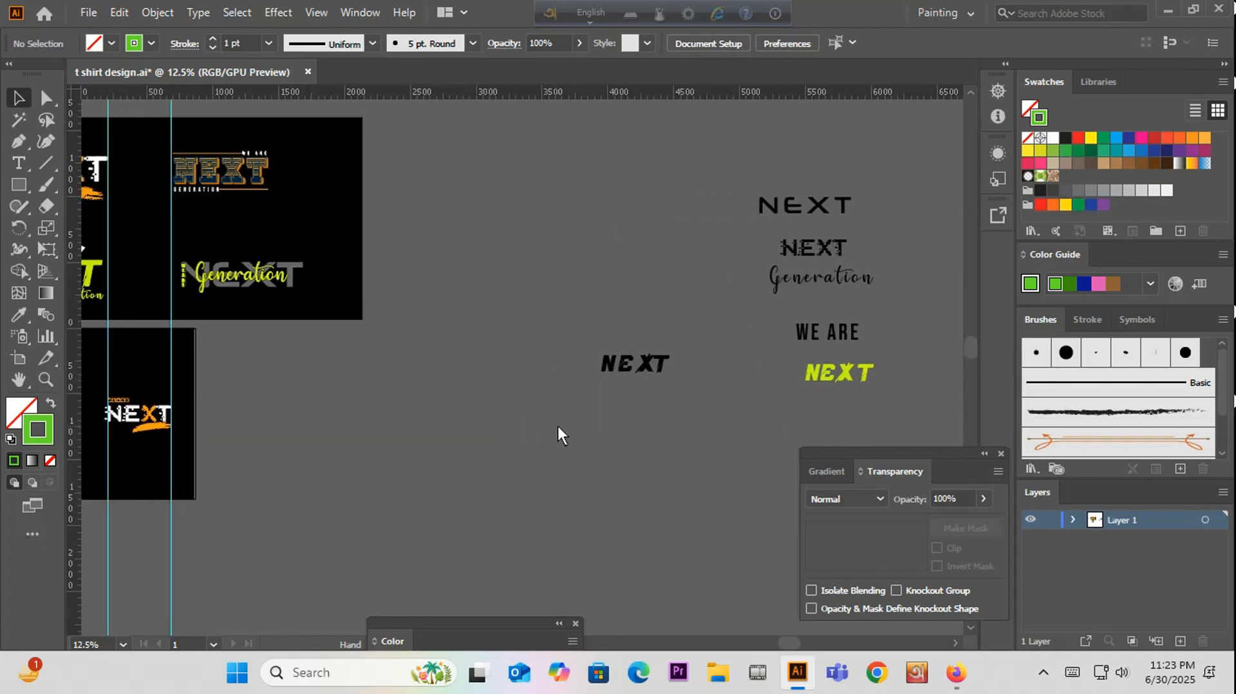
{"action": "left_click_drag", "start_coordinate": [813, 289], "coordinate": [438, 389]}
{"action": "left_click", "coordinate": [477, 428]}
{"action": "left_click_drag", "start_coordinate": [409, 433], "coordinate": [514, 462]}
Step: Set the black Generation text's font to Bebas Neue Regular, copy the text and deselect it
{"action": "scroll", "coordinate": [186, 246], "scroll_direction": "up", "scroll_amount": 3}
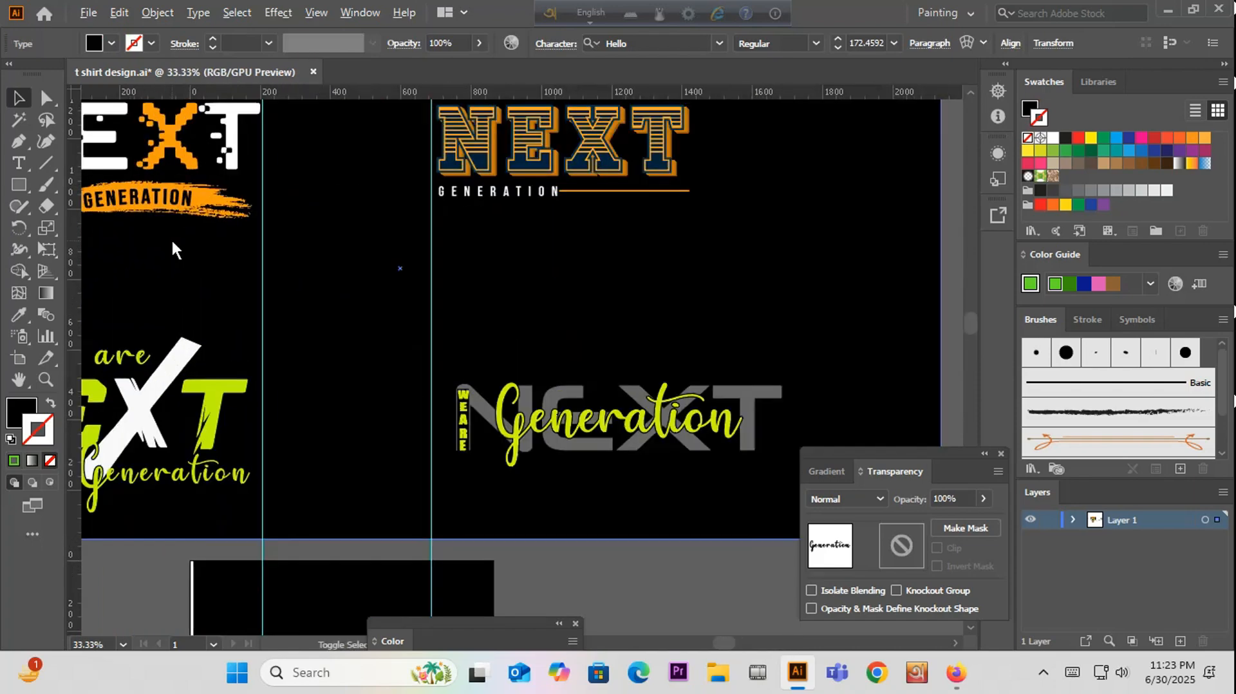
{"action": "scroll", "coordinate": [134, 199], "scroll_direction": "down", "scroll_amount": 4}
{"action": "scroll", "coordinate": [487, 324], "scroll_direction": "up", "scroll_amount": 2}
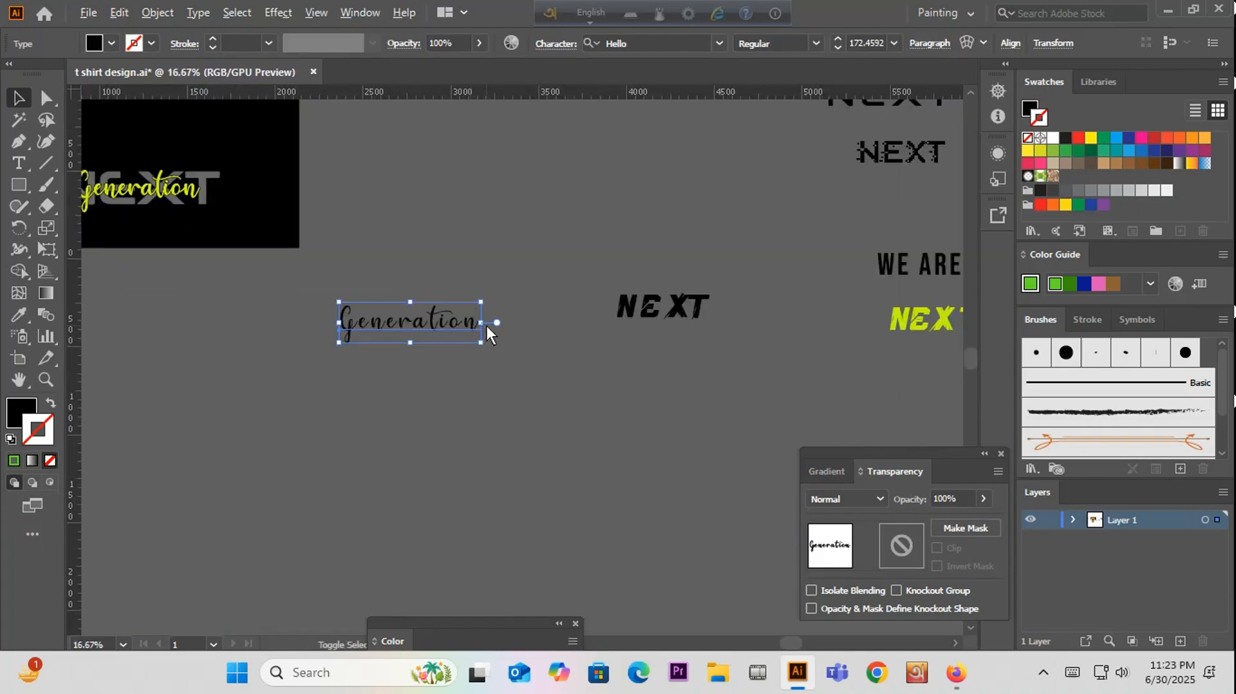
{"action": "left_click", "coordinate": [616, 44]}
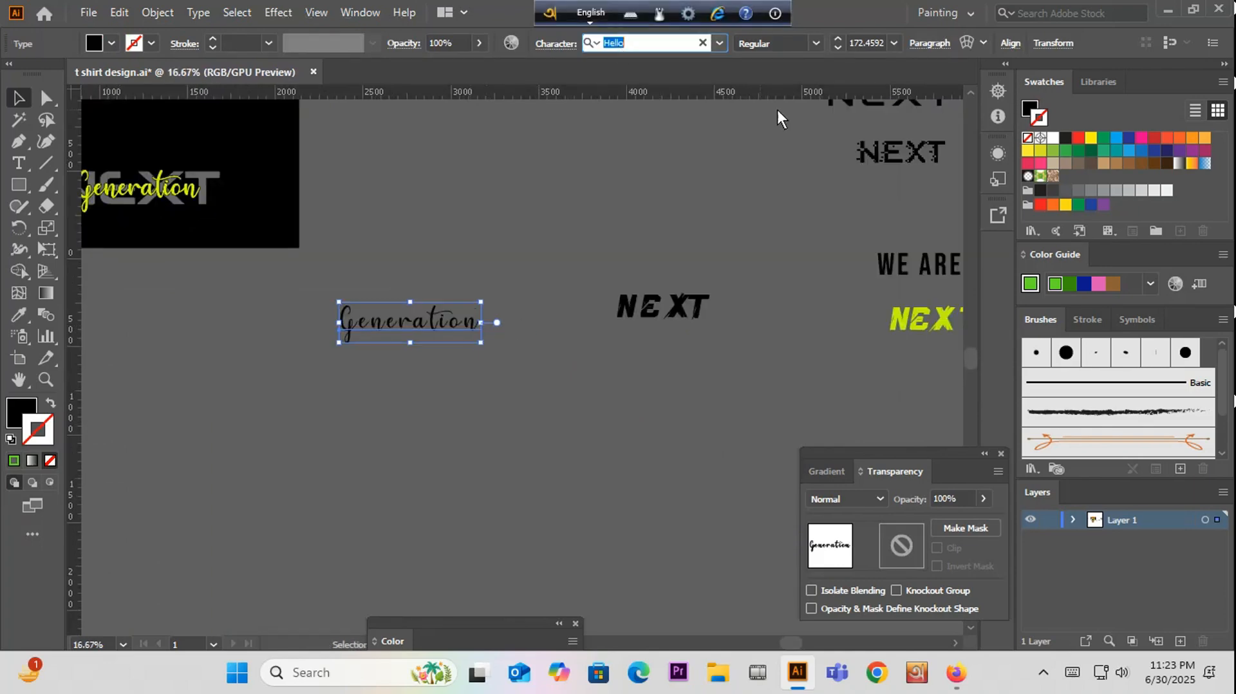
{"action": "type", "text": "beb"}
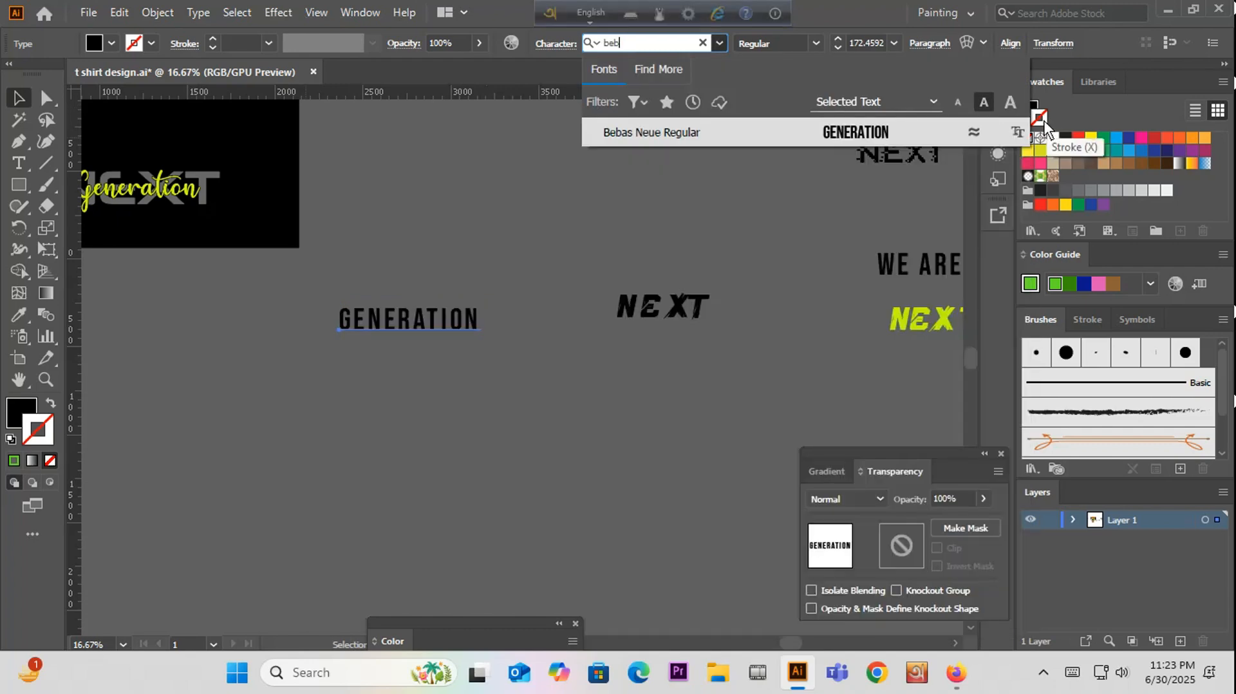
{"action": "left_click", "coordinate": [874, 132]}
{"action": "scroll", "coordinate": [572, 324], "scroll_direction": "down", "scroll_amount": 1}
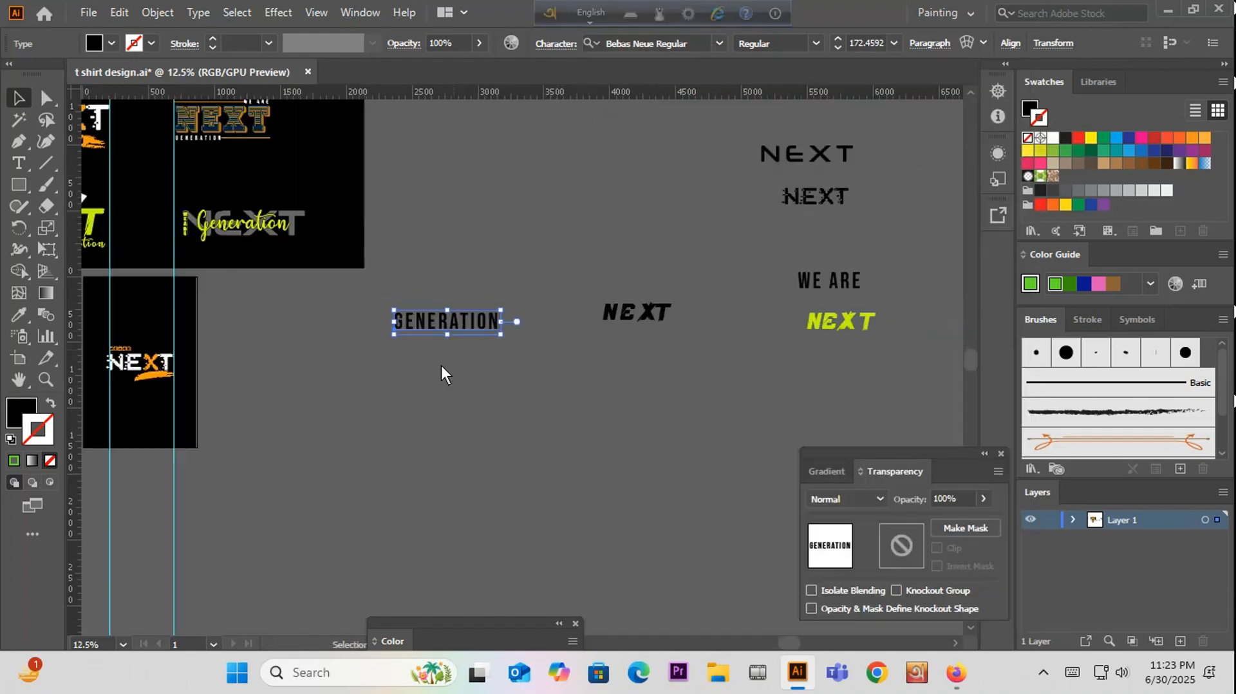
{"action": "scroll", "coordinate": [442, 365], "scroll_direction": "left", "scroll_amount": 2}
{"action": "key", "text": "a"}
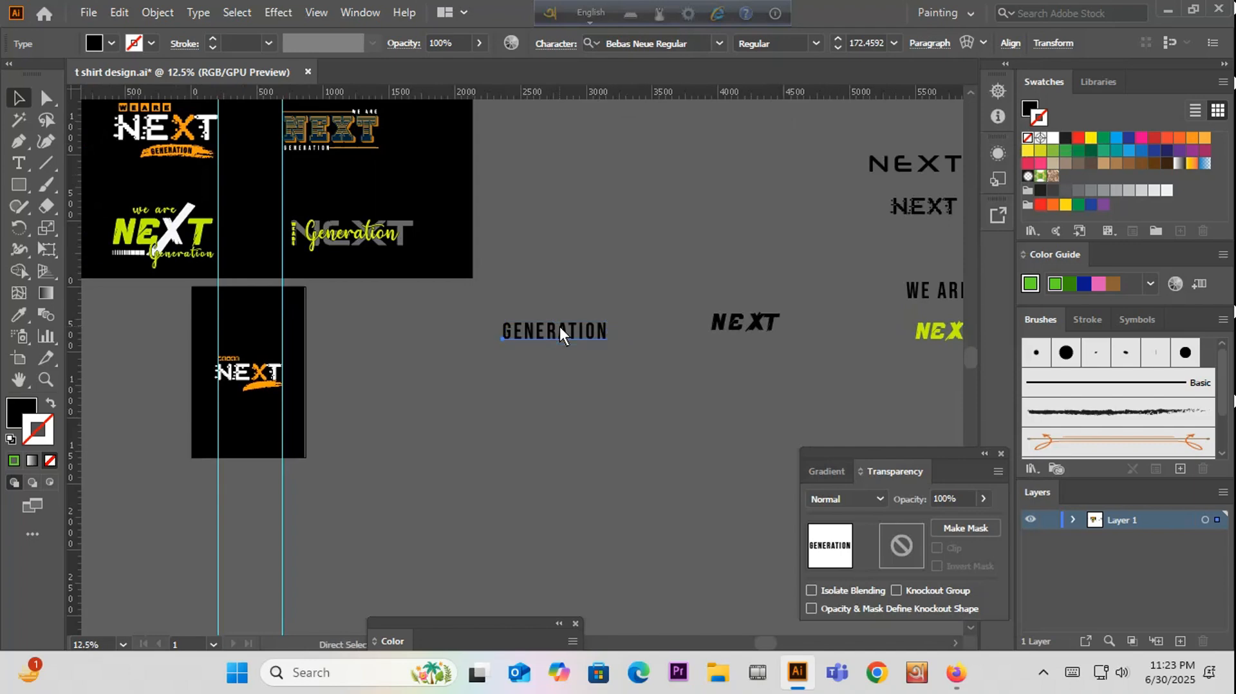
{"action": "key", "text": "v"}
{"action": "left_click", "coordinate": [576, 266]}
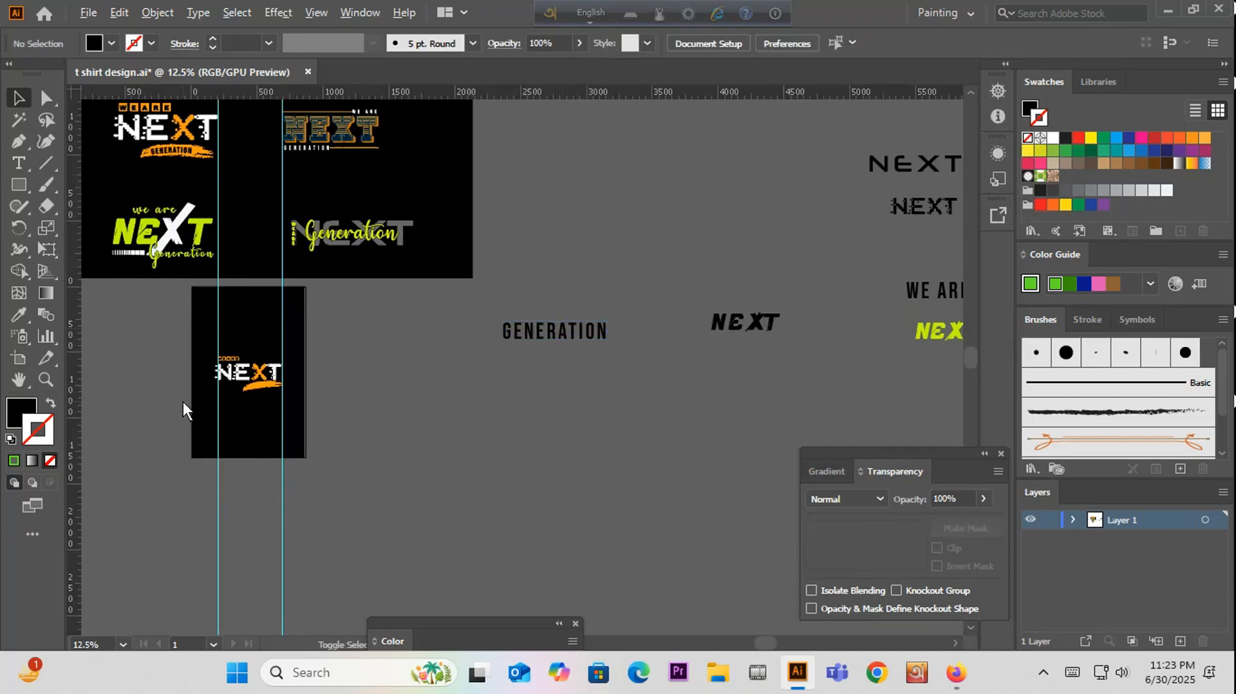
Step: Turn the green curve on the orange brush stroke into a text path with the Type on a Path tool
{"action": "scroll", "coordinate": [248, 399], "scroll_direction": "up", "scroll_amount": 8}
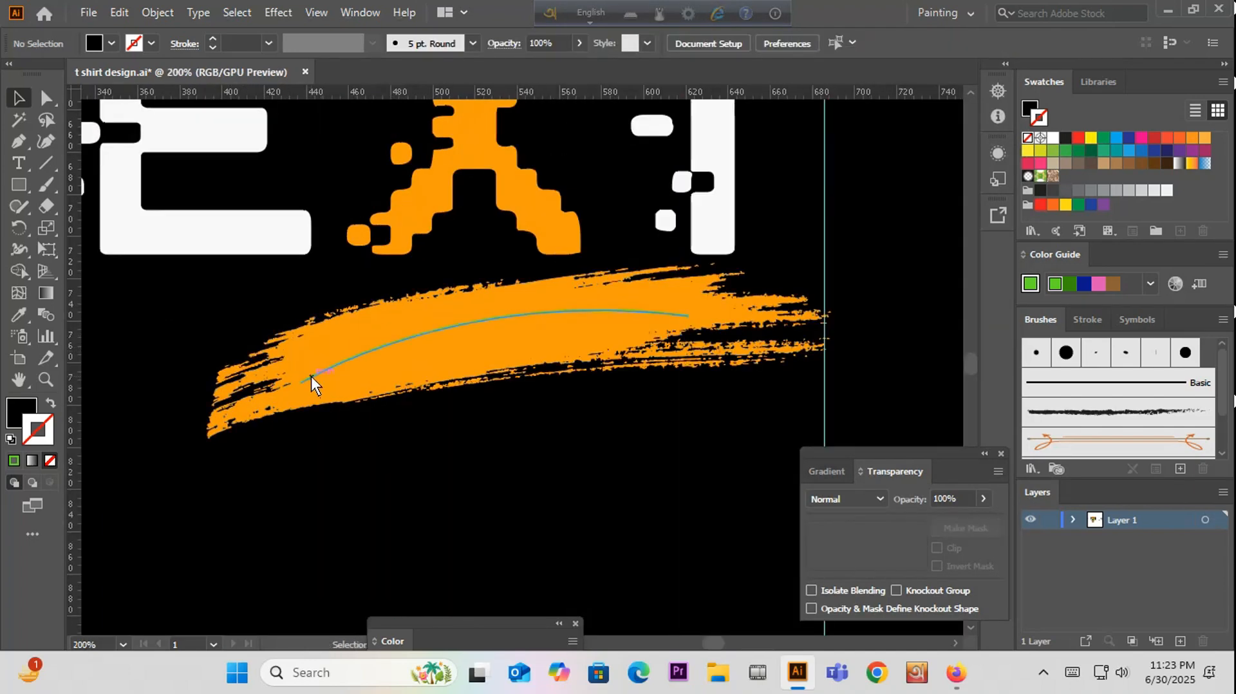
{"action": "left_click", "coordinate": [311, 376]}
{"action": "left_click_drag", "start_coordinate": [25, 160], "coordinate": [26, 161]}
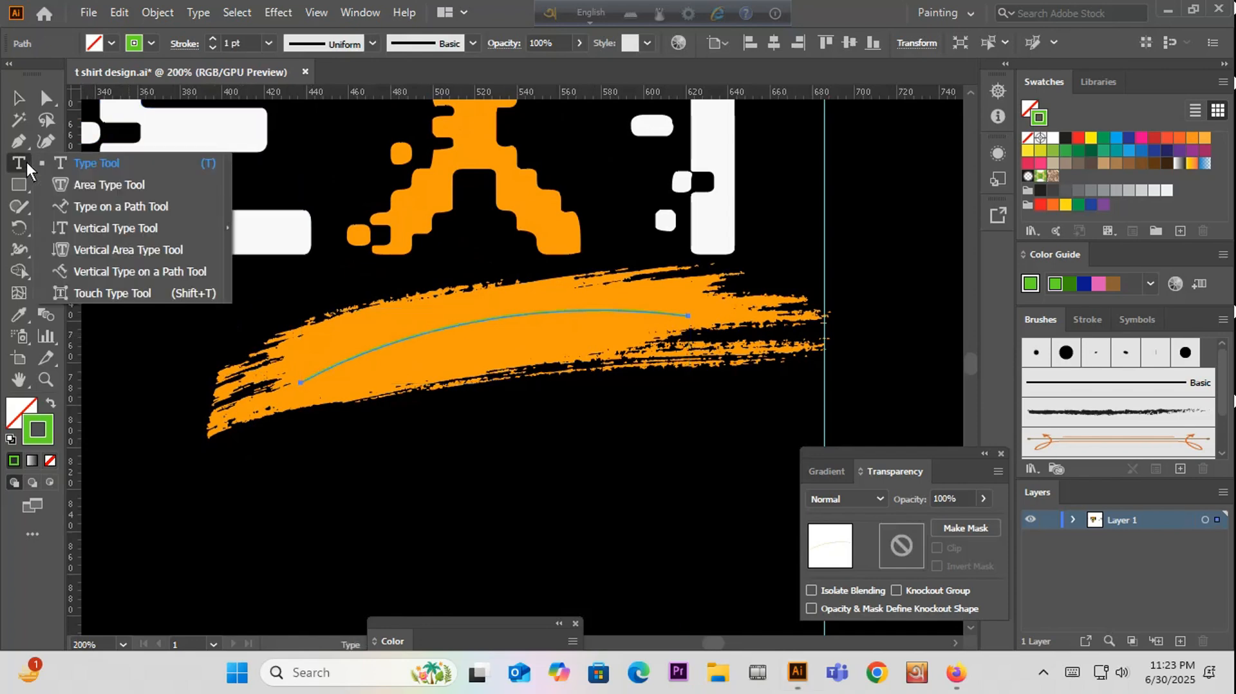
{"action": "left_click", "coordinate": [95, 207]}
{"action": "left_click", "coordinate": [306, 380]}
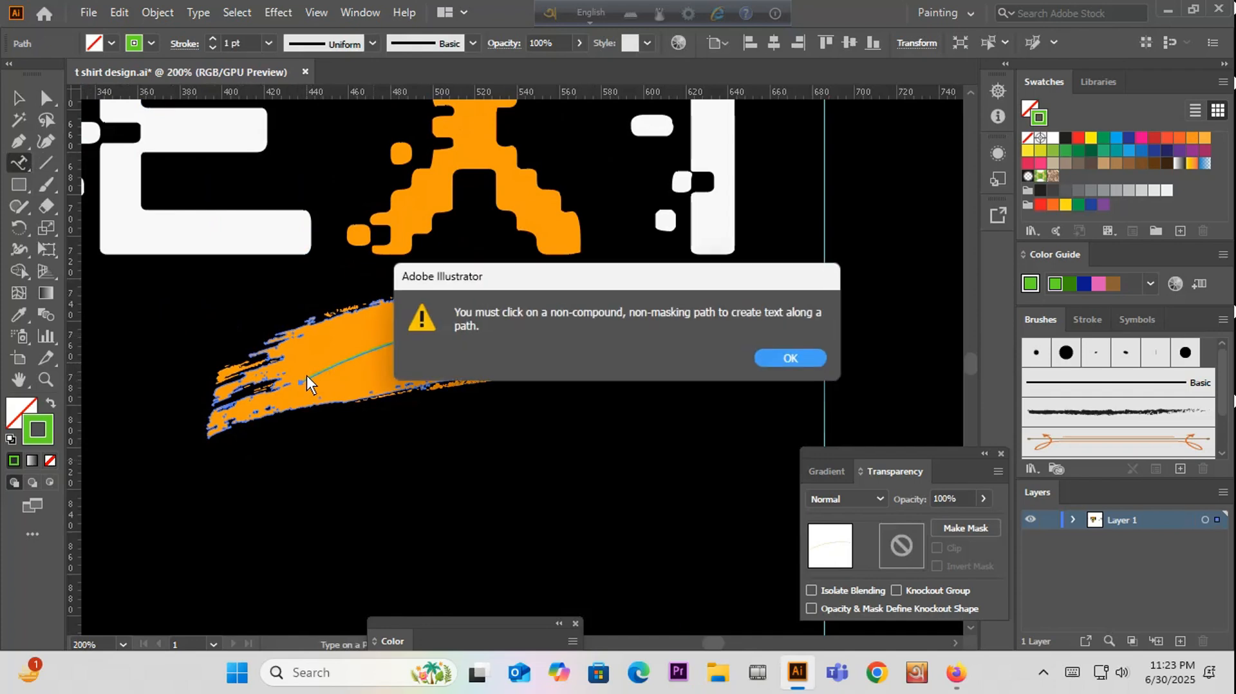
{"action": "left_click", "coordinate": [808, 359]}
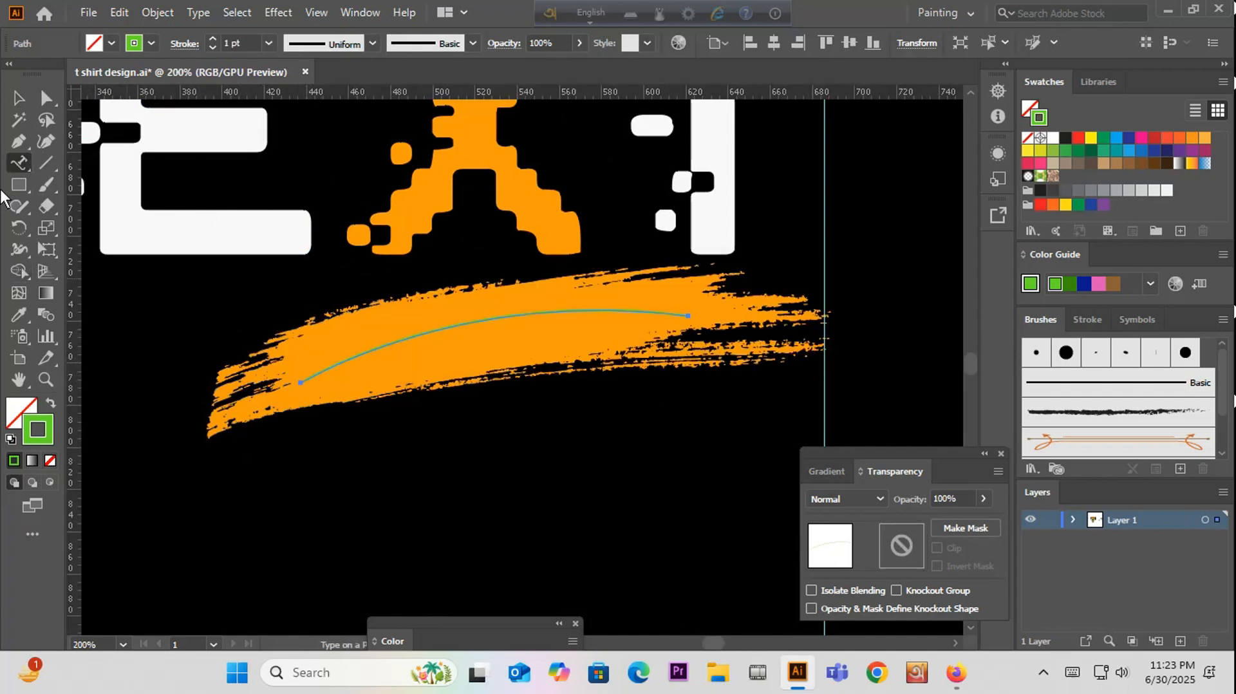
{"action": "left_click_drag", "start_coordinate": [12, 165], "coordinate": [103, 214]}
{"action": "left_click", "coordinate": [309, 378]}
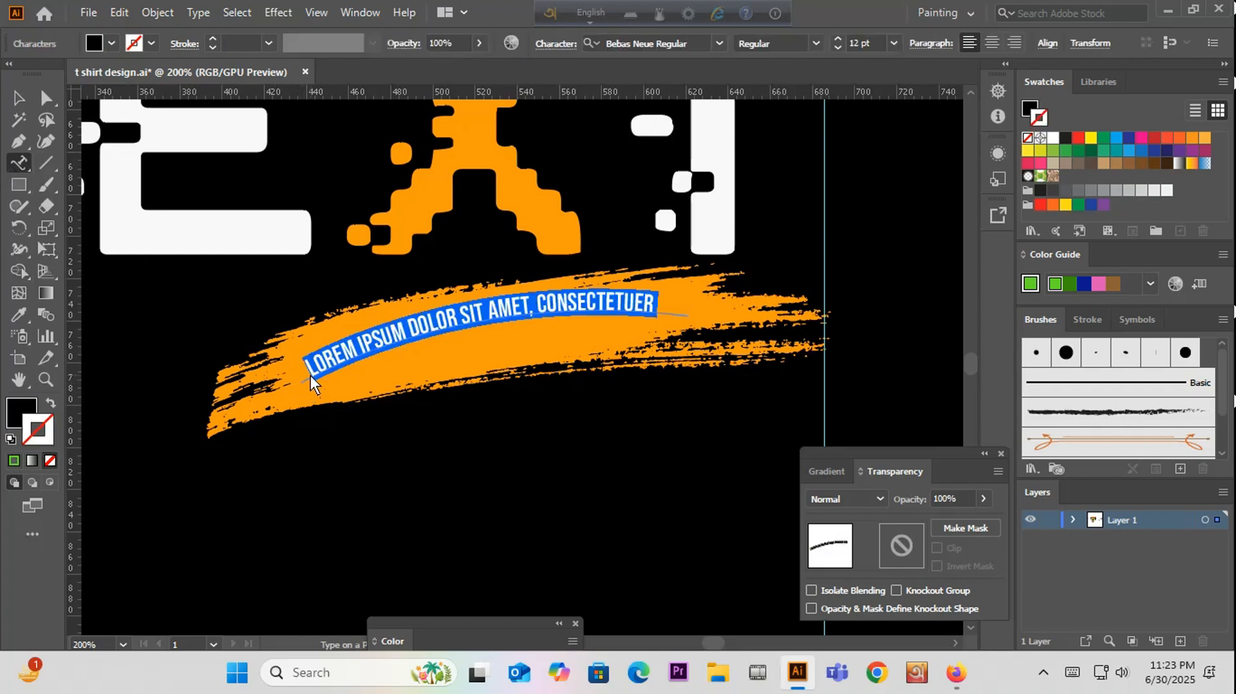
Step: Replace the placeholder text on the curve with the copied word GENERATION and select the text object
{"action": "key", "text": "Escape"}
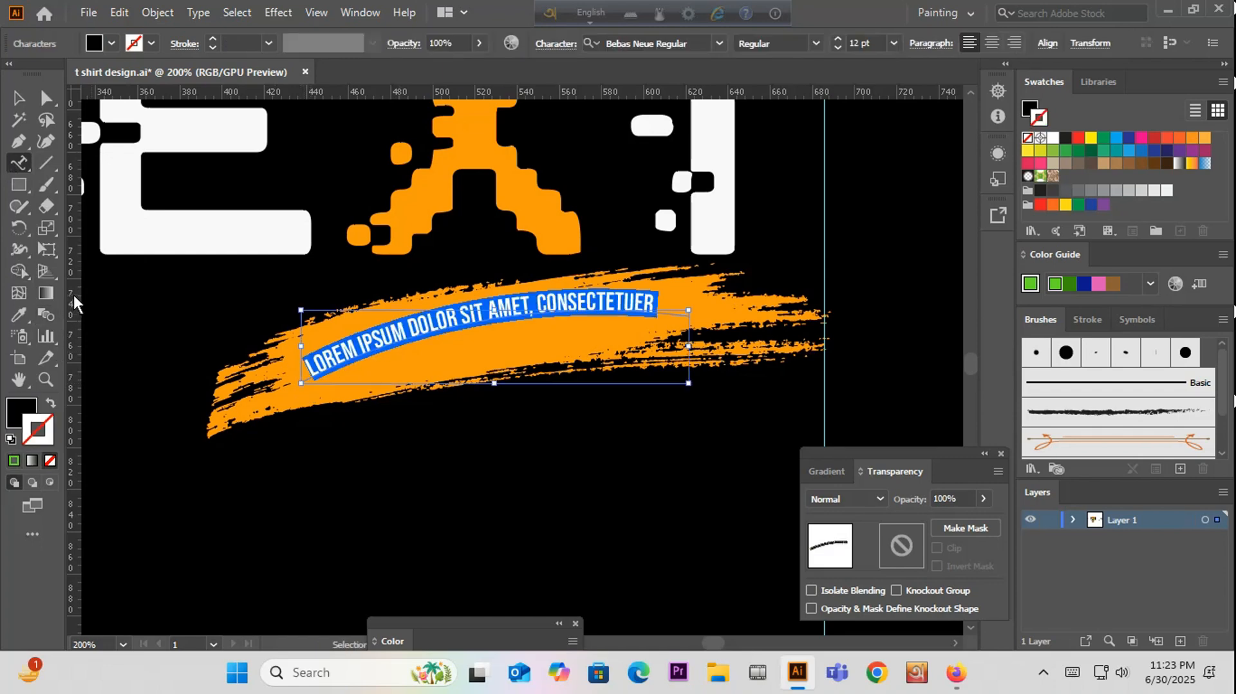
{"action": "type", "text": "GE"}
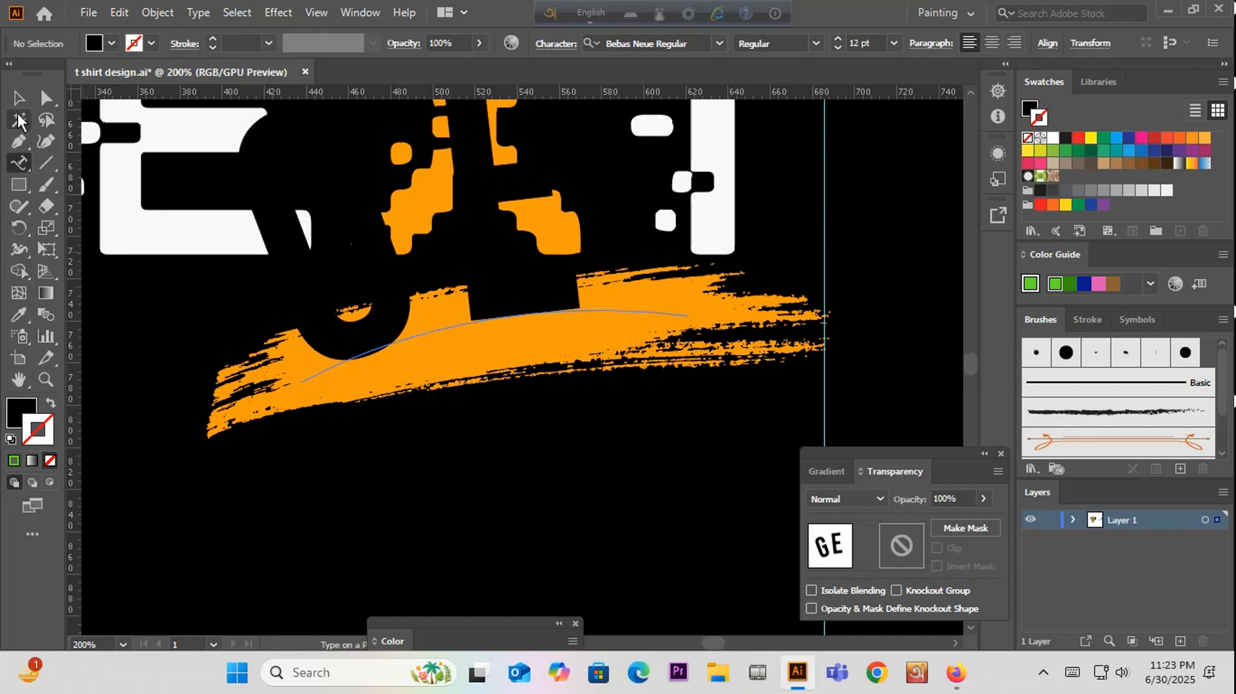
{"action": "left_click", "coordinate": [18, 99]}
Step: Set the curved GENERATION text's tracking to 0 and its font size to 48 pt
{"action": "scroll", "coordinate": [413, 482], "scroll_direction": "down", "scroll_amount": 4}
{"action": "scroll", "coordinate": [447, 453], "scroll_direction": "up", "scroll_amount": 2}
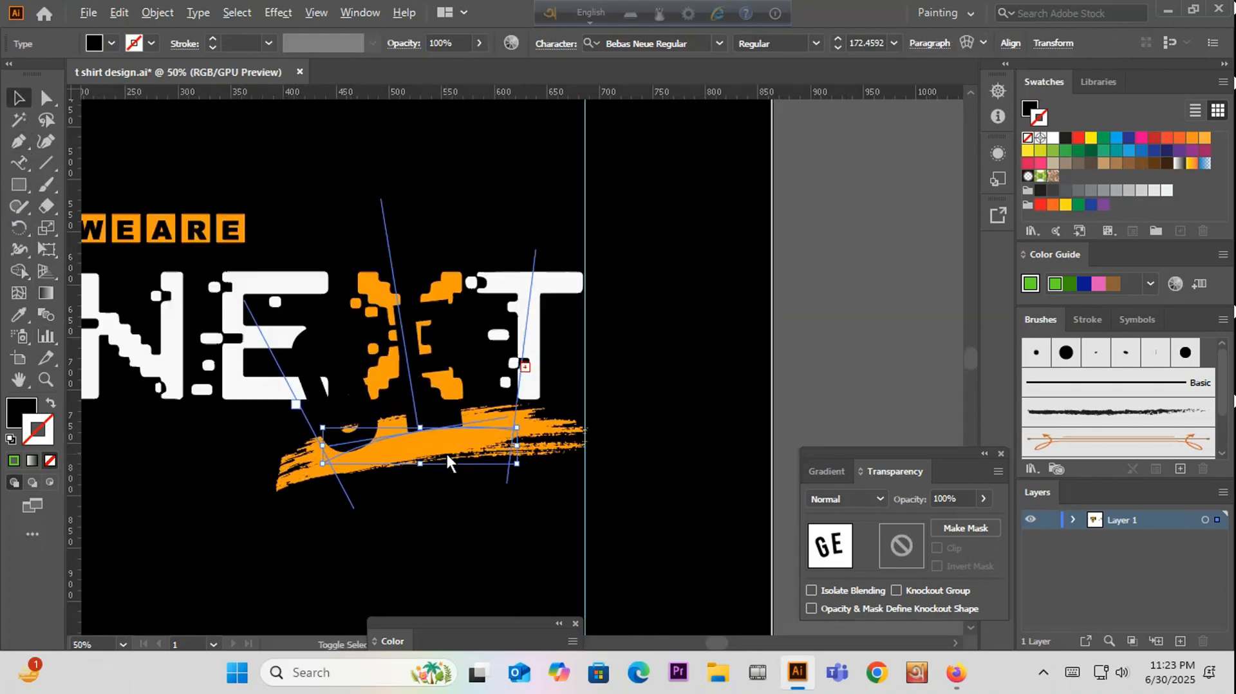
{"action": "scroll", "coordinate": [446, 453], "scroll_direction": "up", "scroll_amount": 3}
{"action": "left_click", "coordinate": [554, 43]}
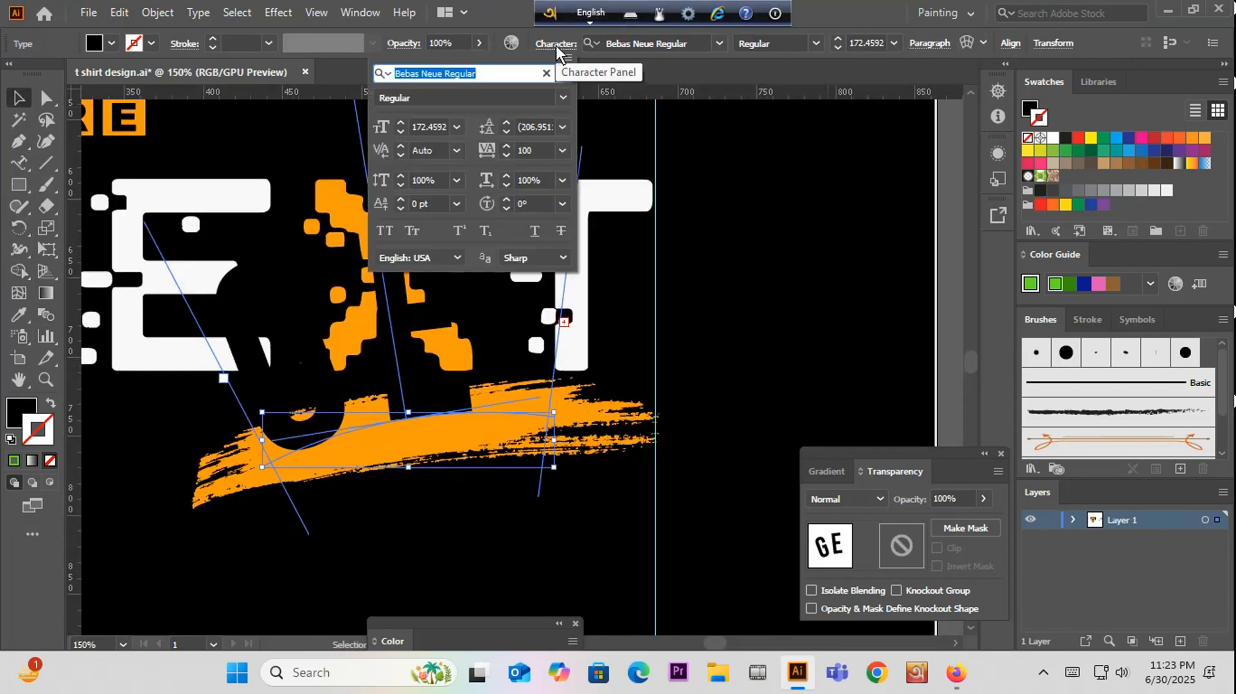
{"action": "left_click", "coordinate": [534, 152]}
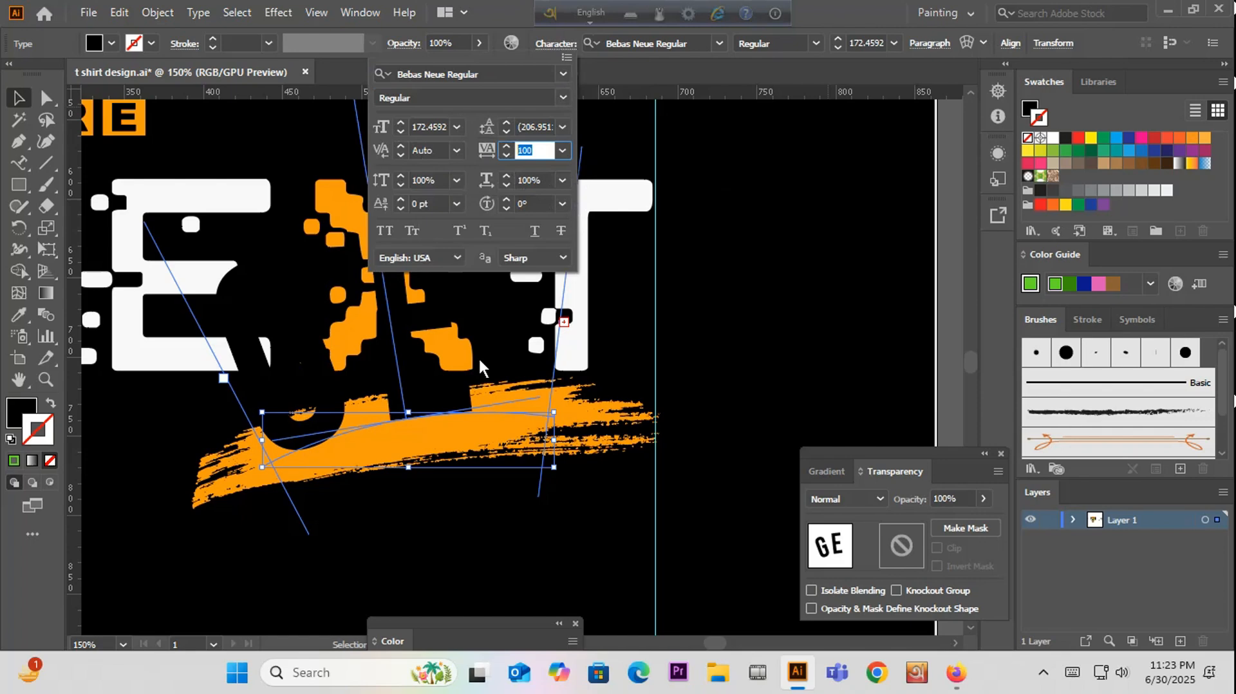
{"action": "type", "text": "0"}
{"action": "left_click", "coordinate": [462, 127]}
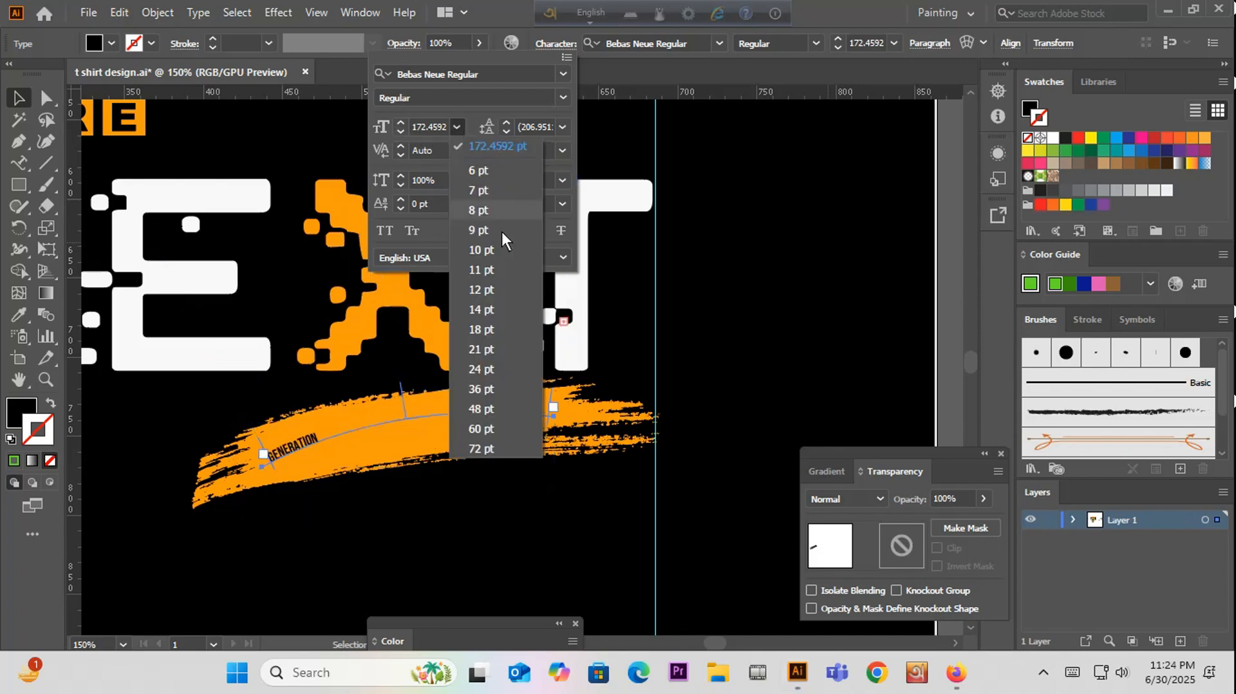
{"action": "left_click", "coordinate": [477, 409]}
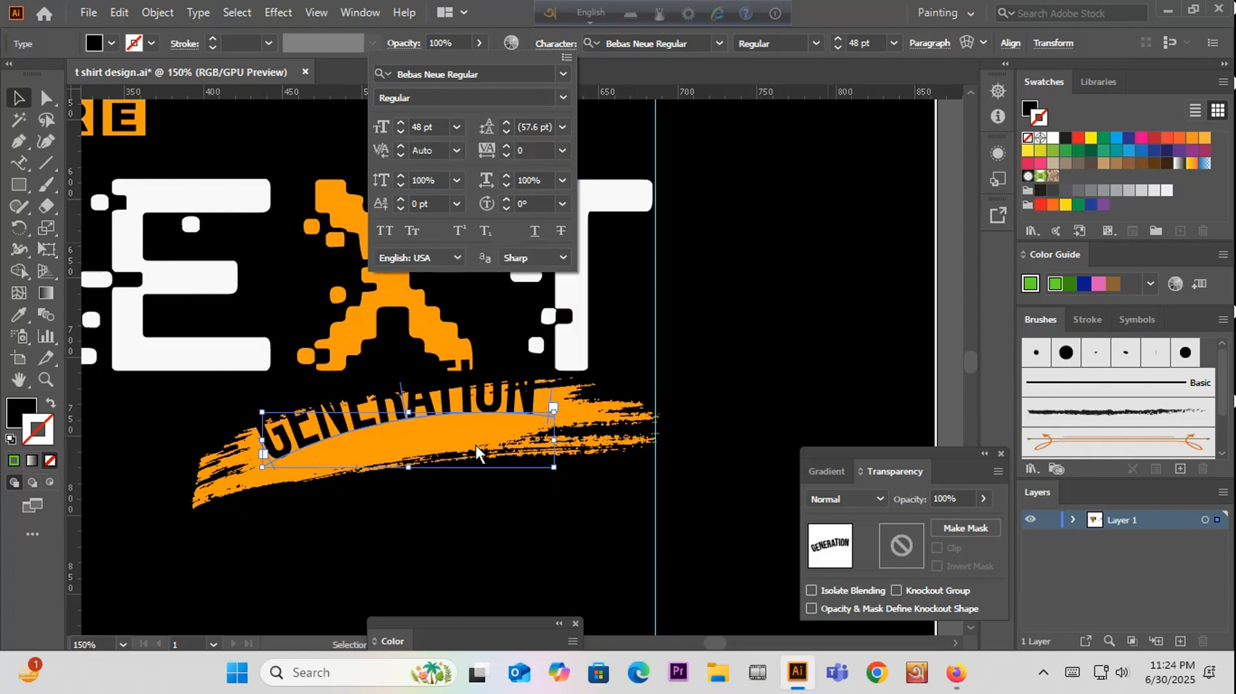
{"action": "left_click", "coordinate": [431, 403]}
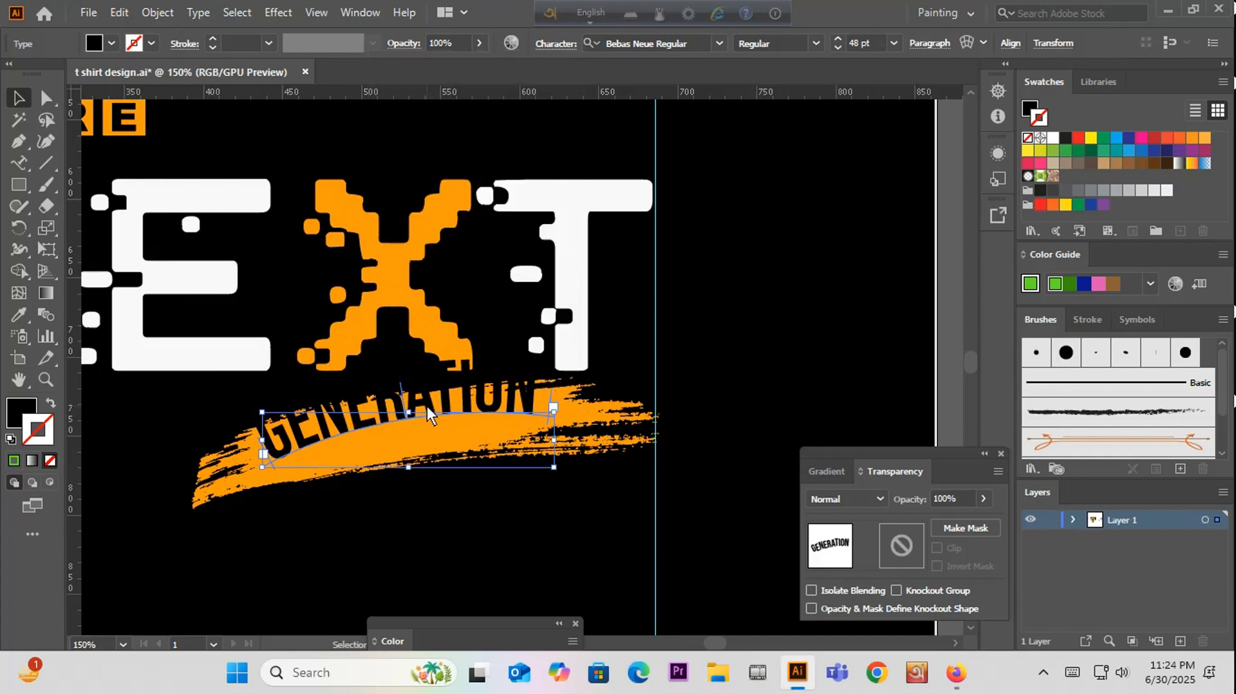
Step: Move the curved GENERATION text down onto the brush stroke and scale it to about 43.66 pt
{"action": "left_click_drag", "start_coordinate": [426, 406], "coordinate": [431, 426]}
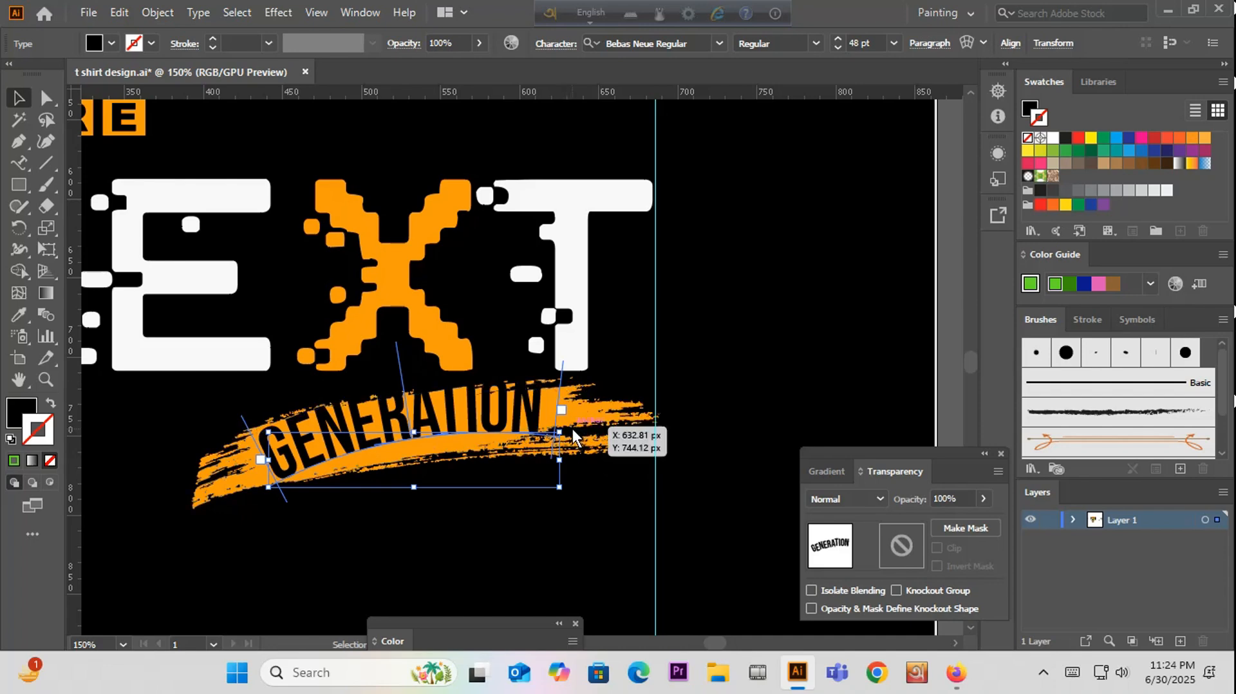
{"action": "mouse_move", "coordinate": [558, 486]}
{"action": "left_mouse_down"}
{"action": "mouse_move", "coordinate": [543, 469]}
{"action": "mouse_move", "coordinate": [563, 485]}
{"action": "left_mouse_up"}
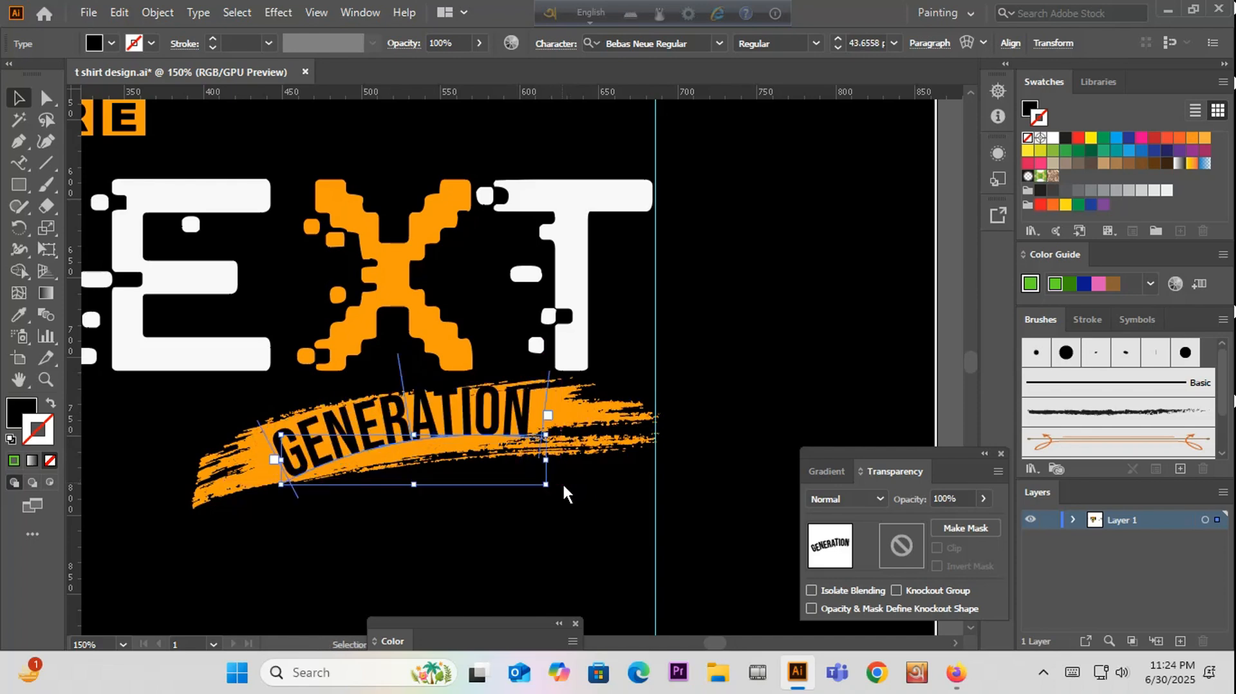
{"action": "scroll", "coordinate": [562, 482], "scroll_direction": "up", "scroll_amount": 1}
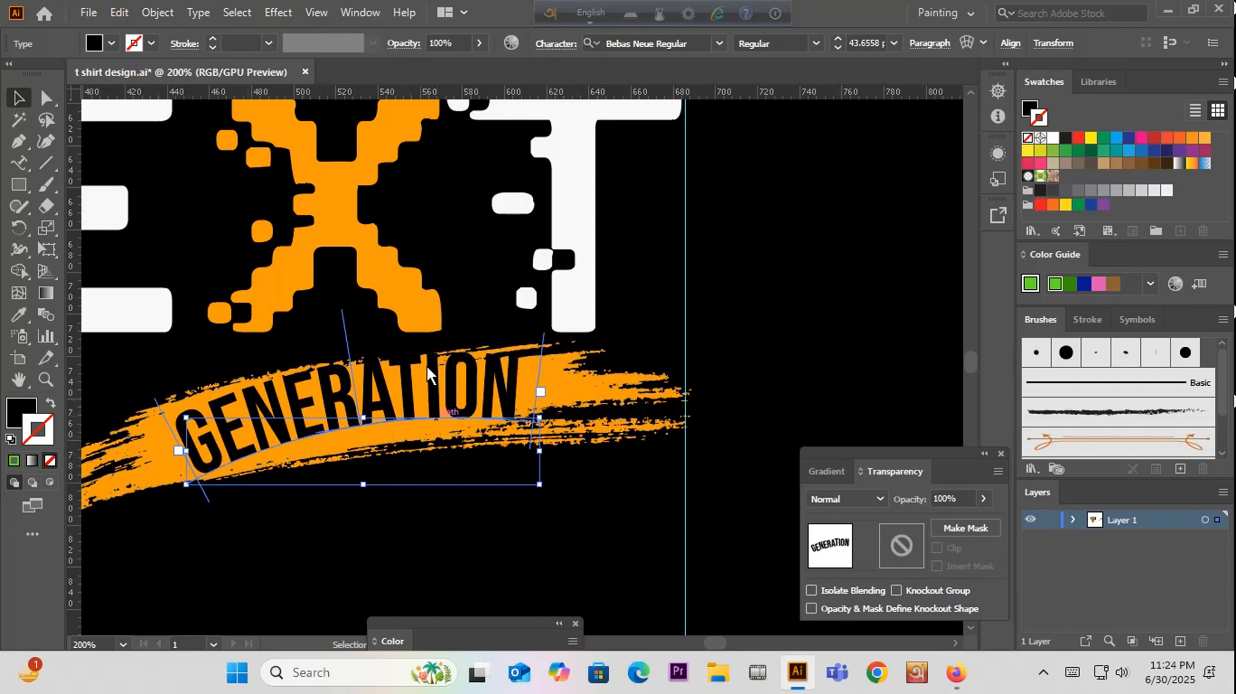
Step: Extend both ends of the GENERATION text's path slightly outward with the Direct Selection tool
{"action": "left_click", "coordinate": [46, 98]}
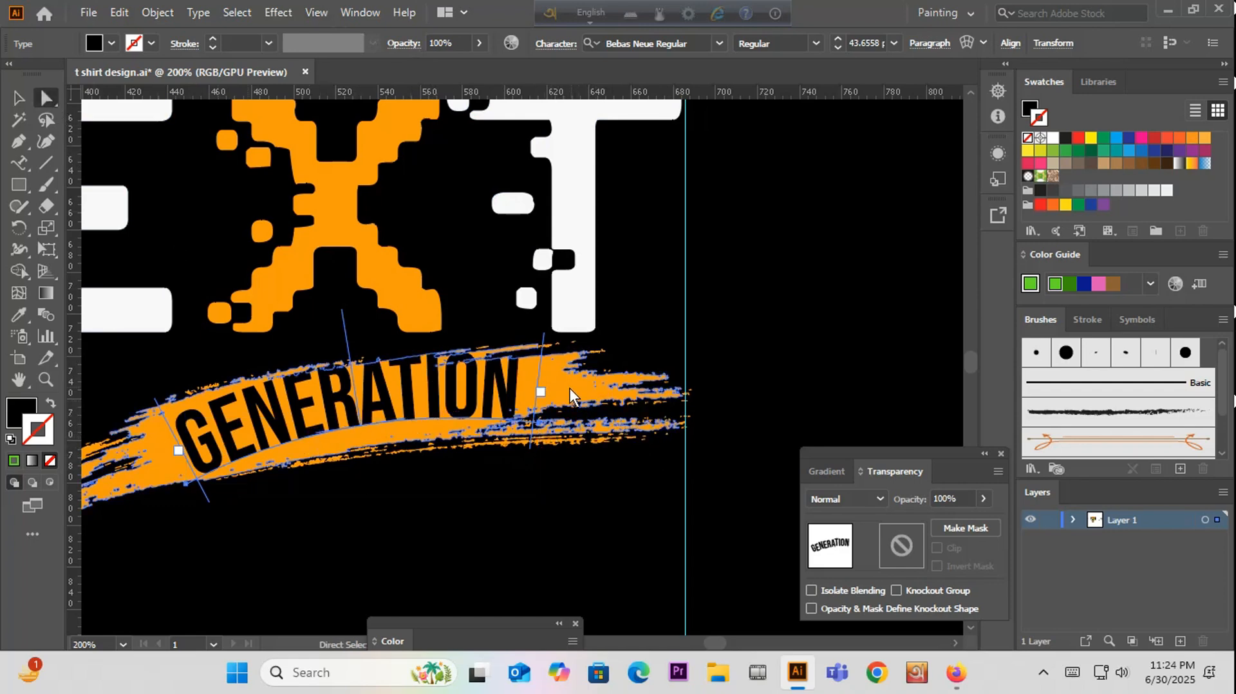
{"action": "left_click", "coordinate": [538, 423]}
{"action": "mouse_move", "coordinate": [539, 423]}
{"action": "left_mouse_down"}
{"action": "mouse_move", "coordinate": [546, 410]}
{"action": "mouse_move", "coordinate": [545, 420]}
{"action": "left_mouse_up"}
{"action": "left_click_drag", "start_coordinate": [186, 484], "coordinate": [164, 482]}
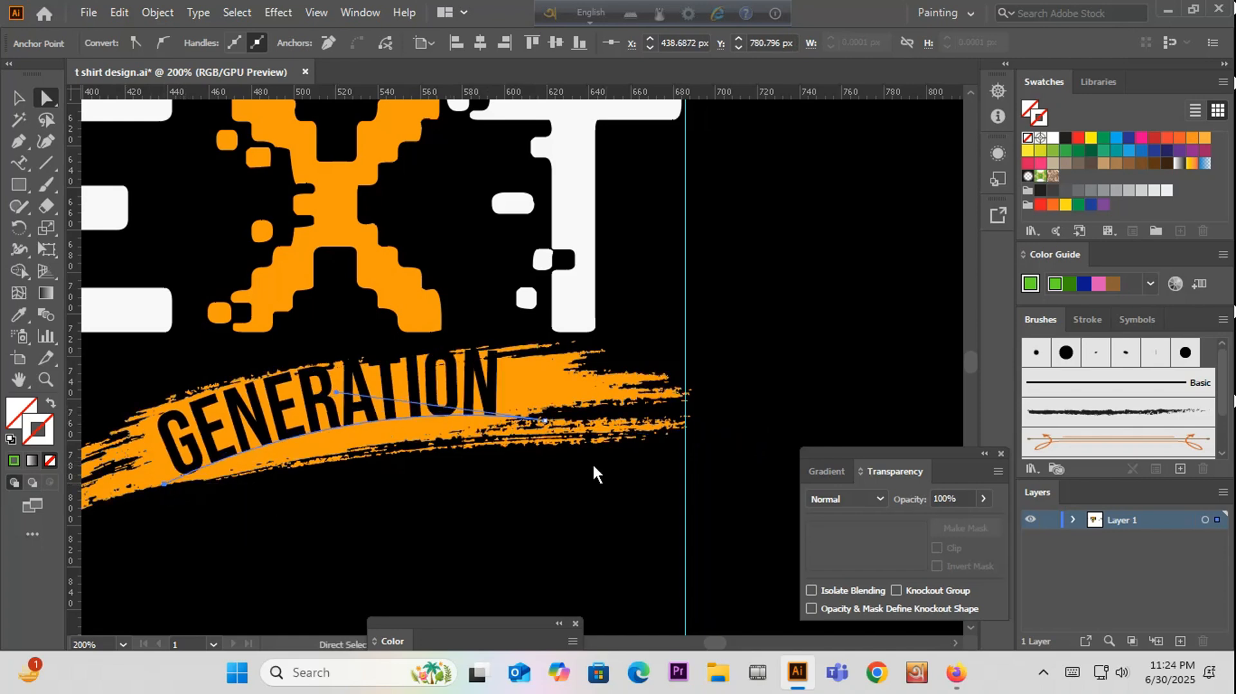
Step: Lower the GENERATION text slightly on the brush stroke and readjust the path's two end points to follow the stroke
{"action": "left_click_drag", "start_coordinate": [422, 396], "coordinate": [482, 420]}
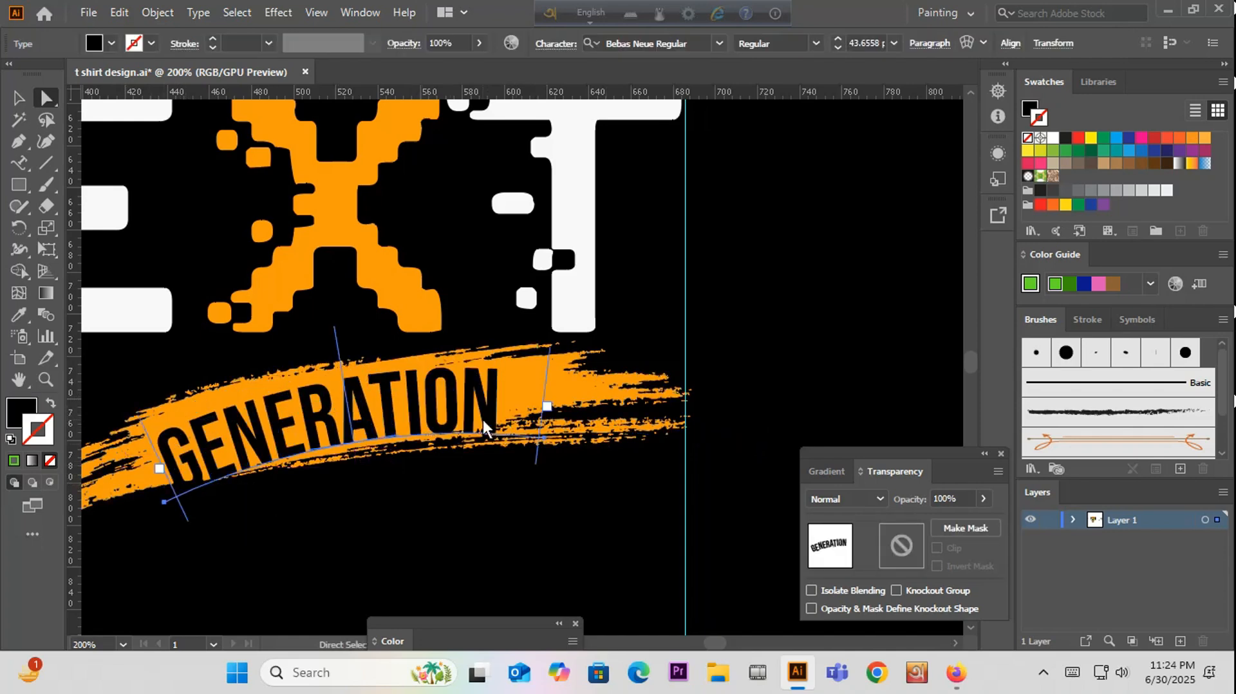
{"action": "left_click_drag", "start_coordinate": [352, 380], "coordinate": [356, 370]}
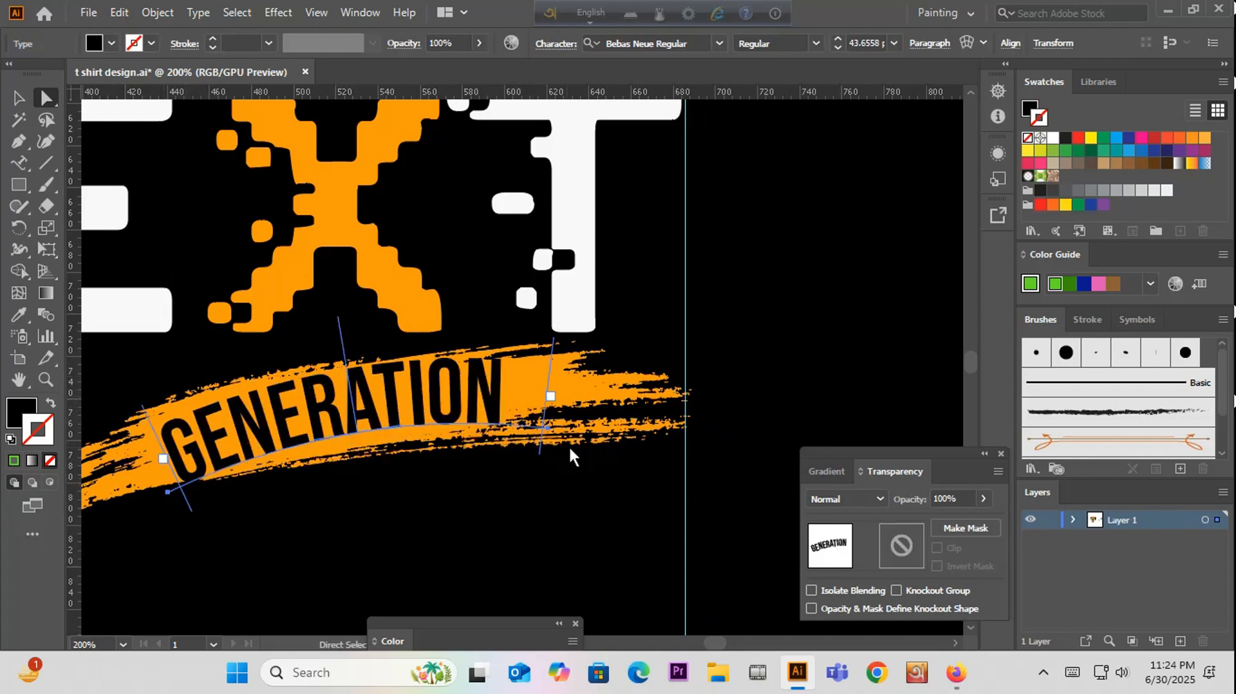
{"action": "left_click_drag", "start_coordinate": [167, 492], "coordinate": [146, 481]}
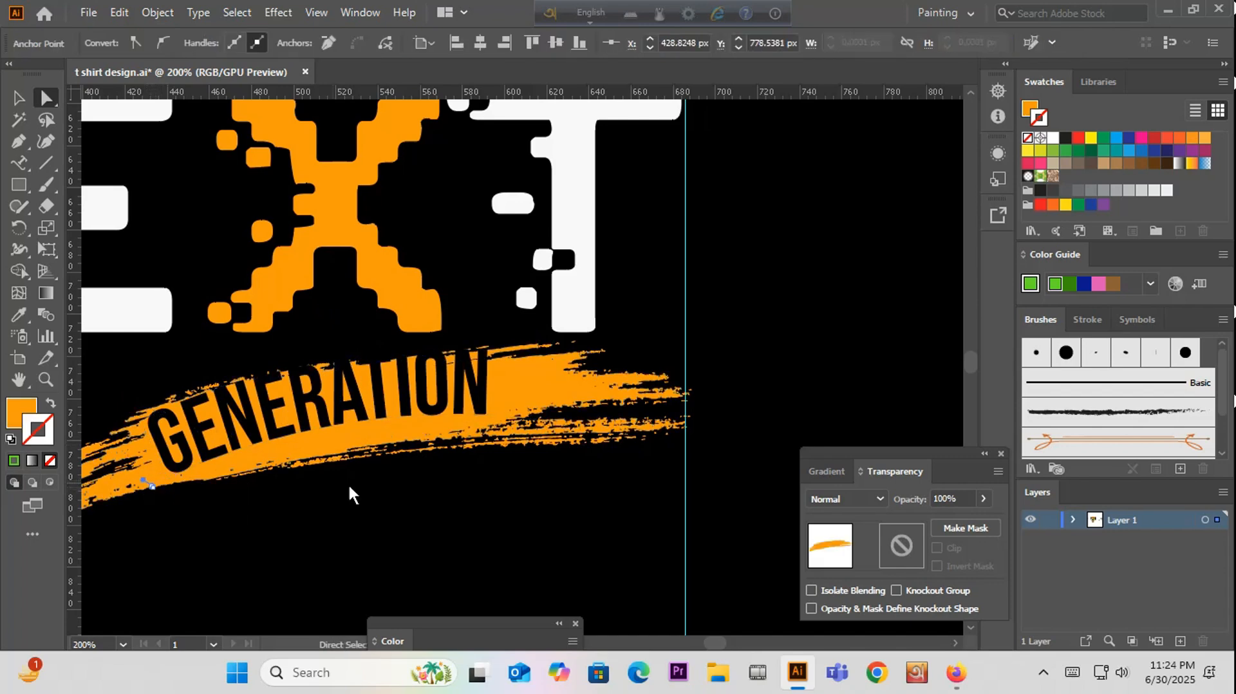
{"action": "left_click", "coordinate": [257, 428]}
{"action": "mouse_move", "coordinate": [536, 440]}
{"action": "left_mouse_down"}
{"action": "mouse_move", "coordinate": [508, 418]}
{"action": "mouse_move", "coordinate": [557, 435]}
{"action": "left_mouse_up"}
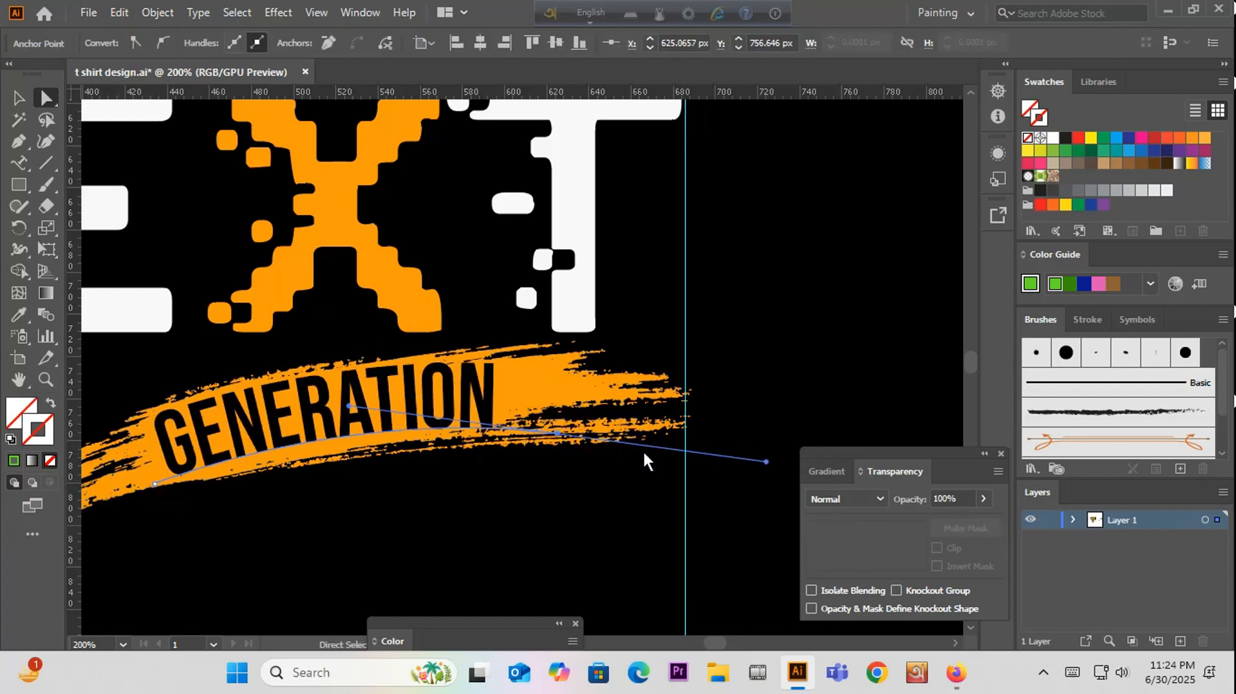
Step: Expand the curved GENERATION text with Object and Fill enabled, and deselect it
{"action": "left_click", "coordinate": [18, 97]}
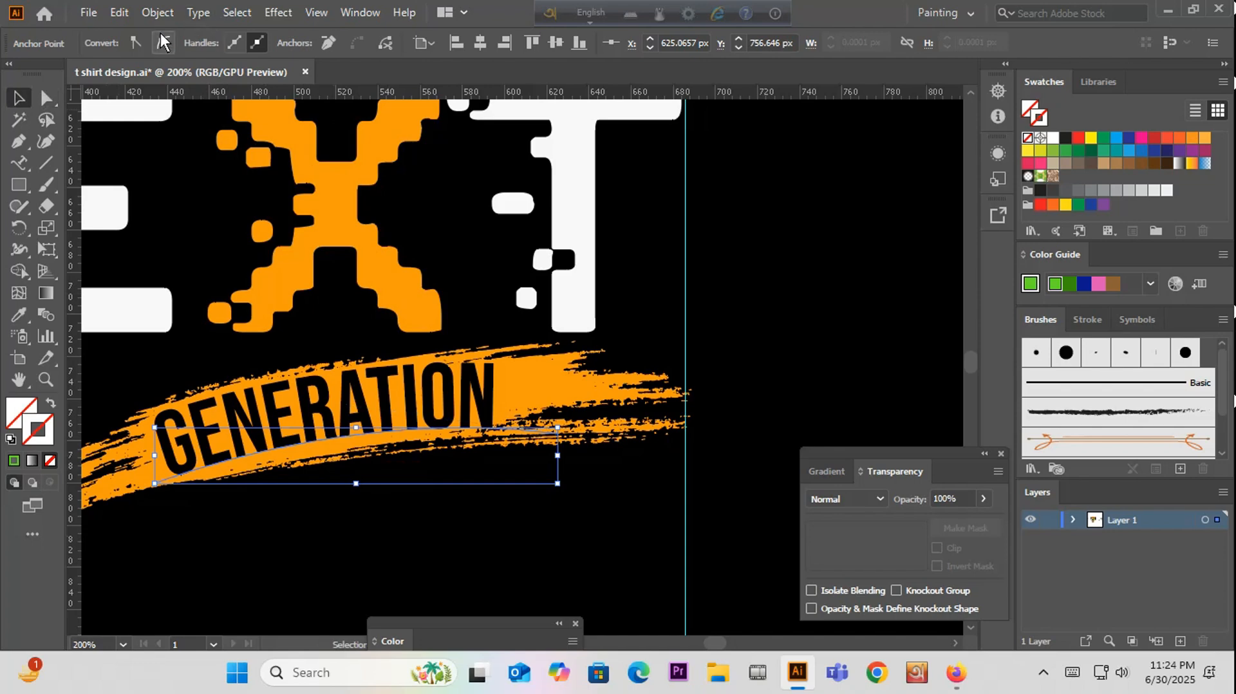
{"action": "left_click", "coordinate": [157, 12]}
{"action": "left_click", "coordinate": [216, 223]}
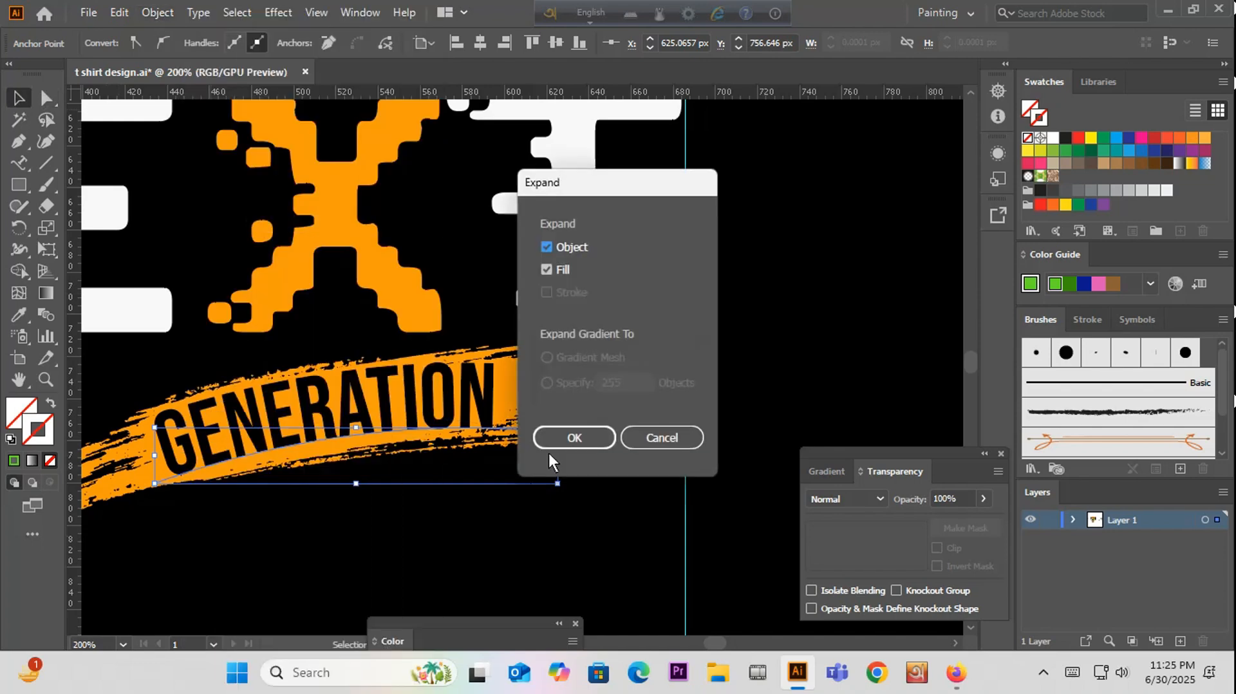
{"action": "left_click", "coordinate": [570, 434]}
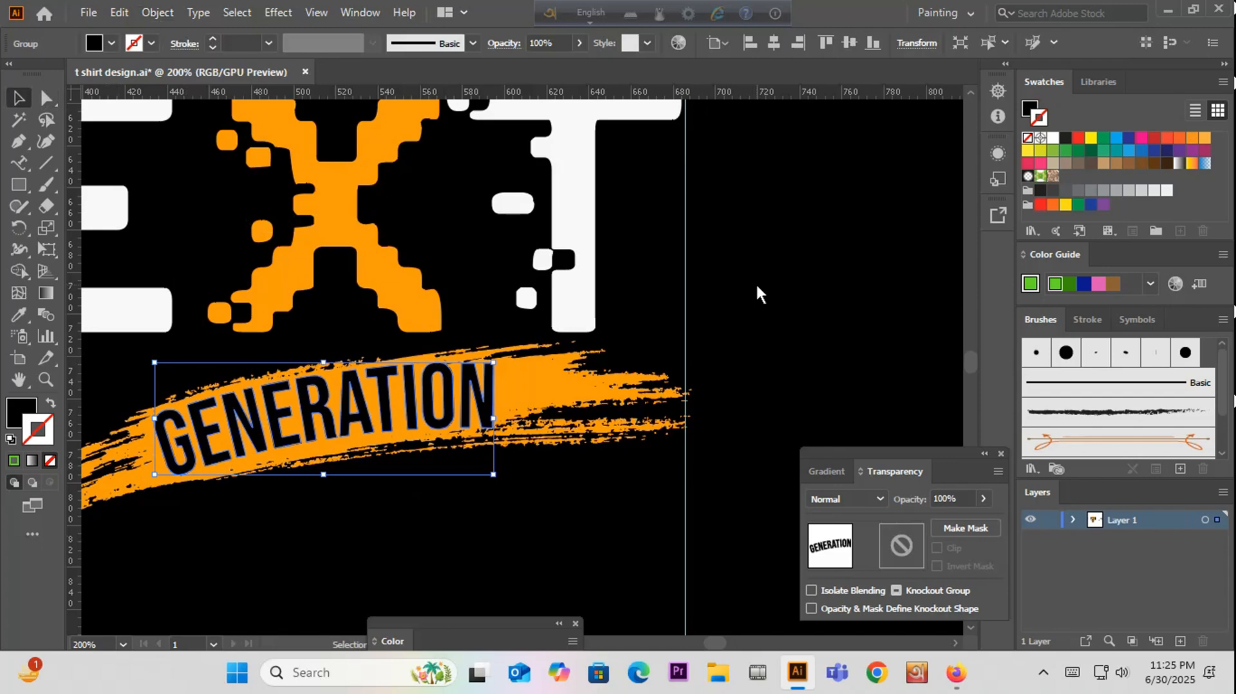
{"action": "left_click", "coordinate": [450, 515]}
{"action": "scroll", "coordinate": [450, 515], "scroll_direction": "down", "scroll_amount": 4}
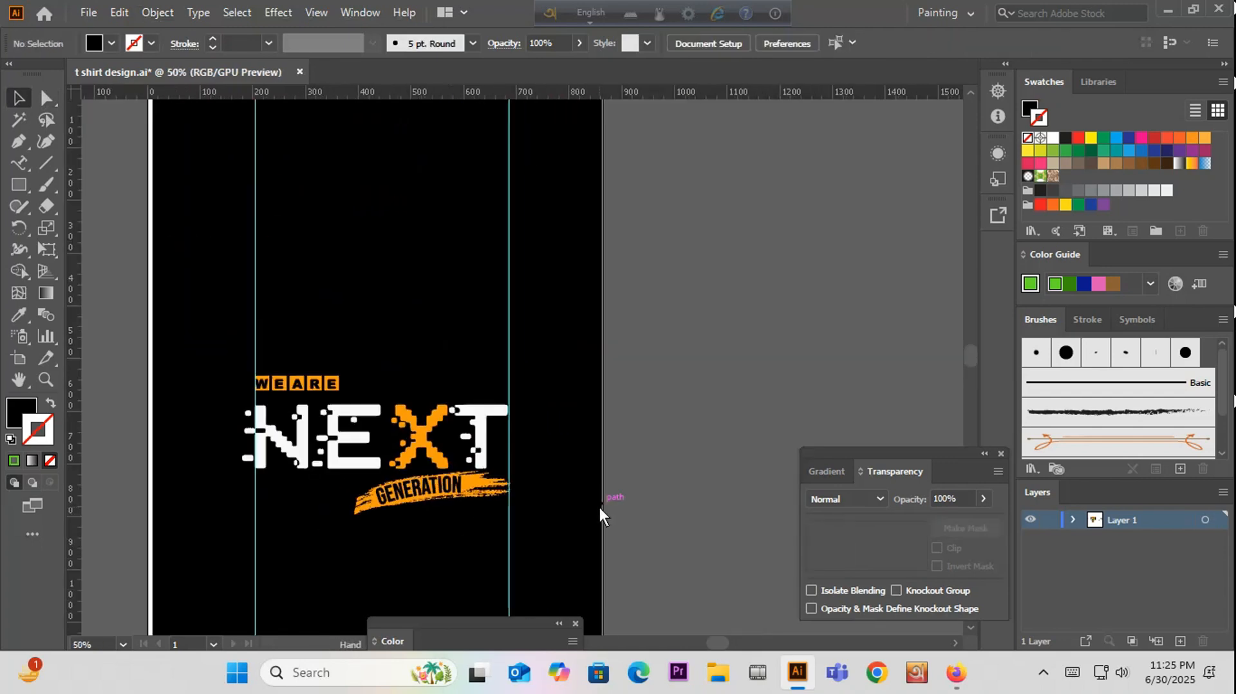
{"action": "left_click_drag", "start_coordinate": [600, 509], "coordinate": [591, 343]}
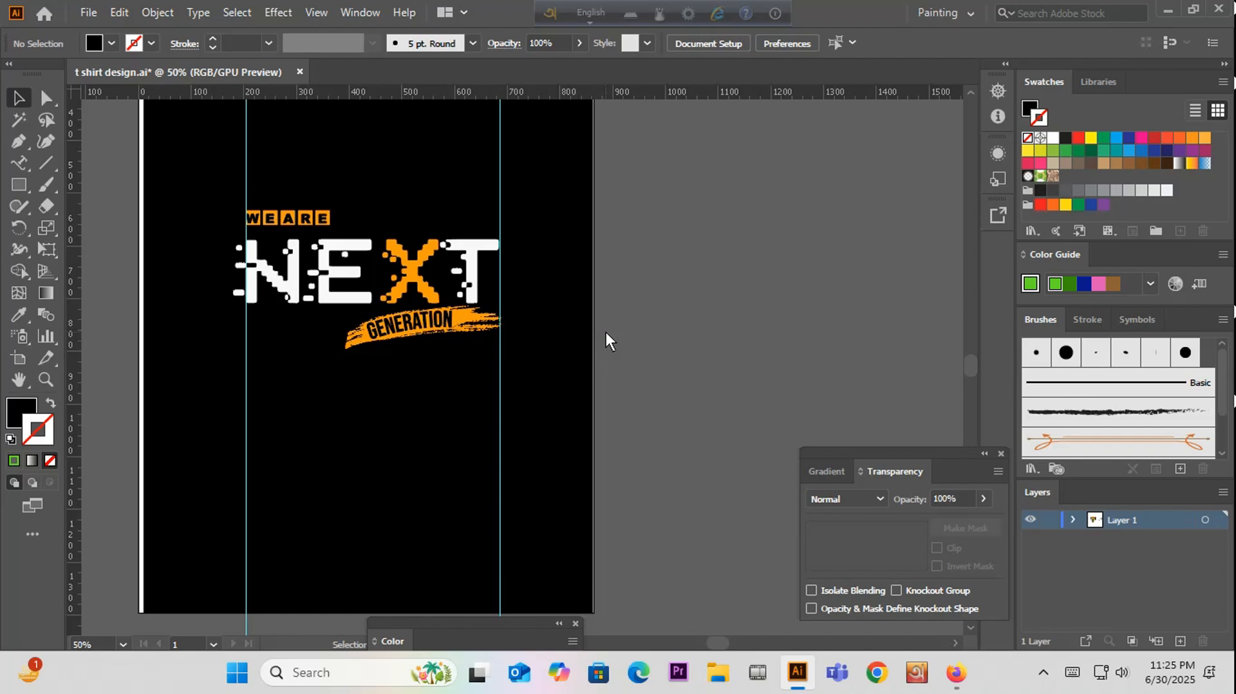
{"action": "scroll", "coordinate": [595, 377], "scroll_direction": "down", "scroll_amount": 2}
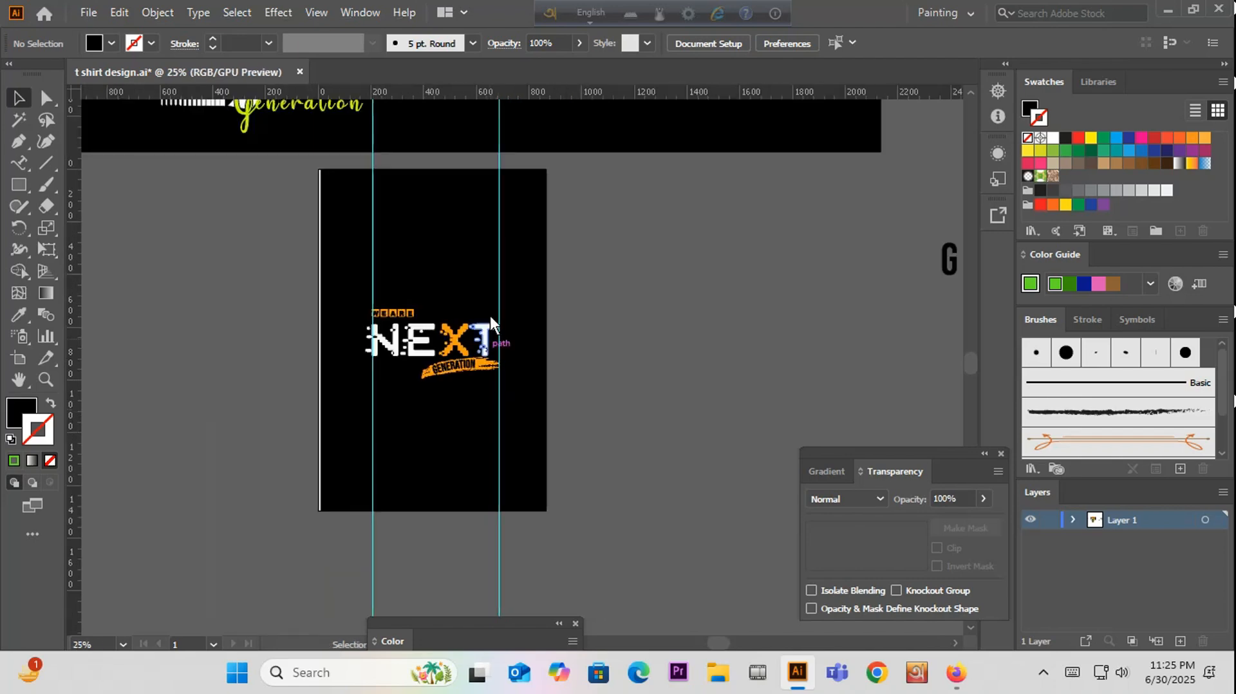
{"action": "left_click_drag", "start_coordinate": [489, 315], "coordinate": [467, 385]}
{"action": "scroll", "coordinate": [388, 469], "scroll_direction": "up", "scroll_amount": 1}
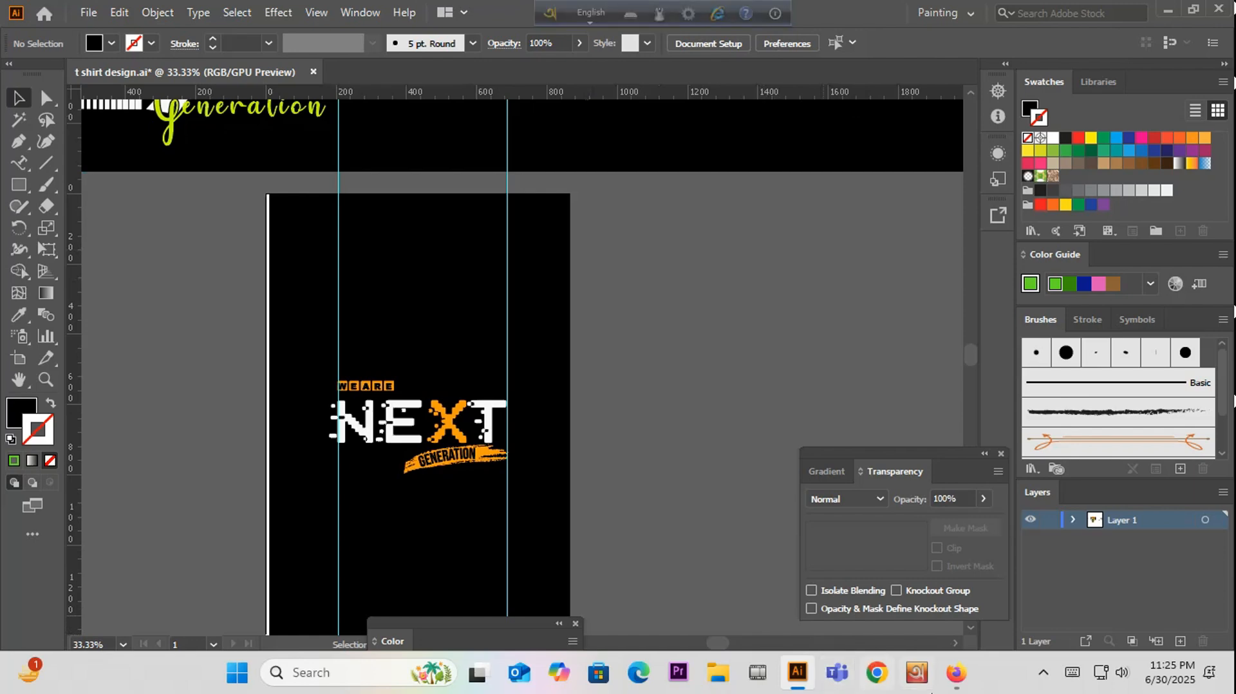
{"action": "left_click", "coordinate": [1044, 673]}
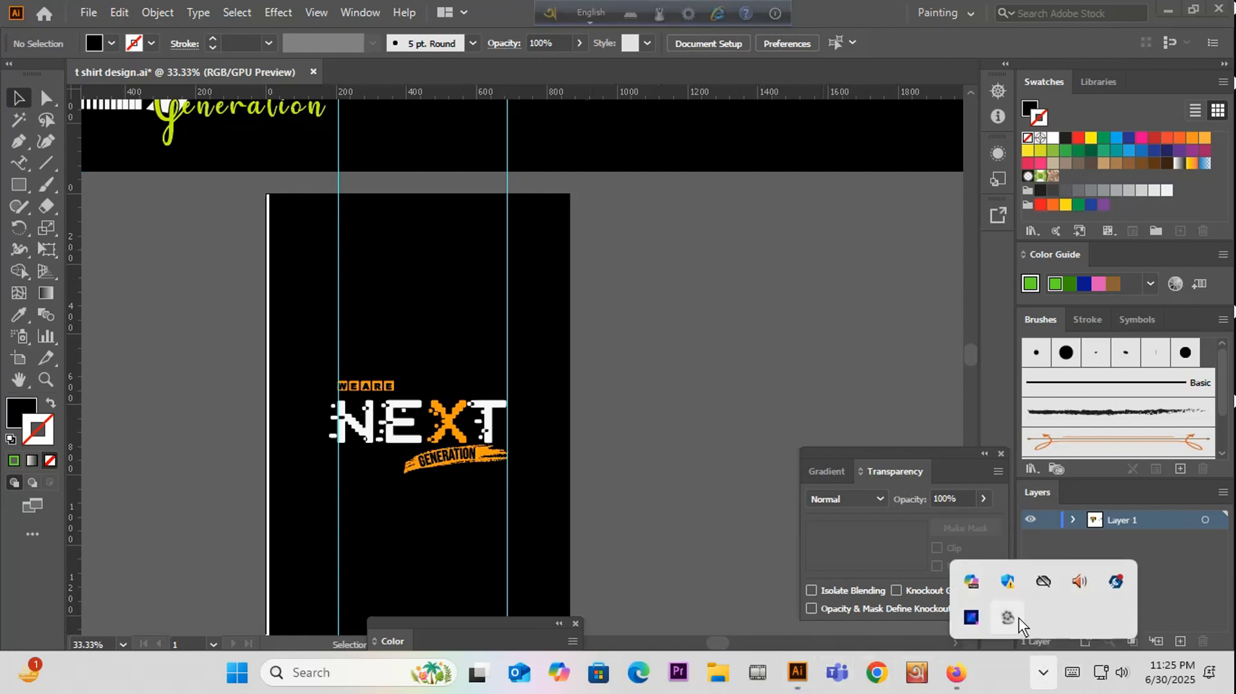